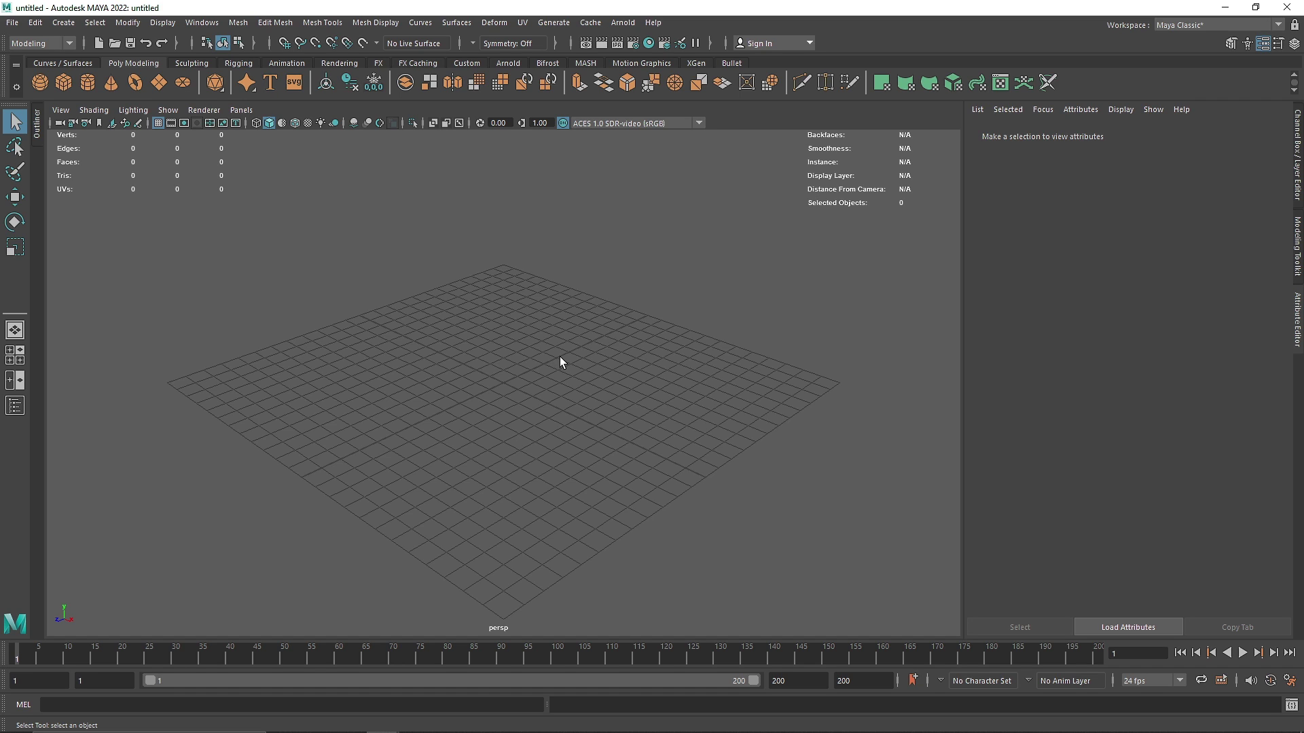
Show the status-line menu-set list with Modeling, Rigging, Animation, FX and Rendering.
click(38, 43)
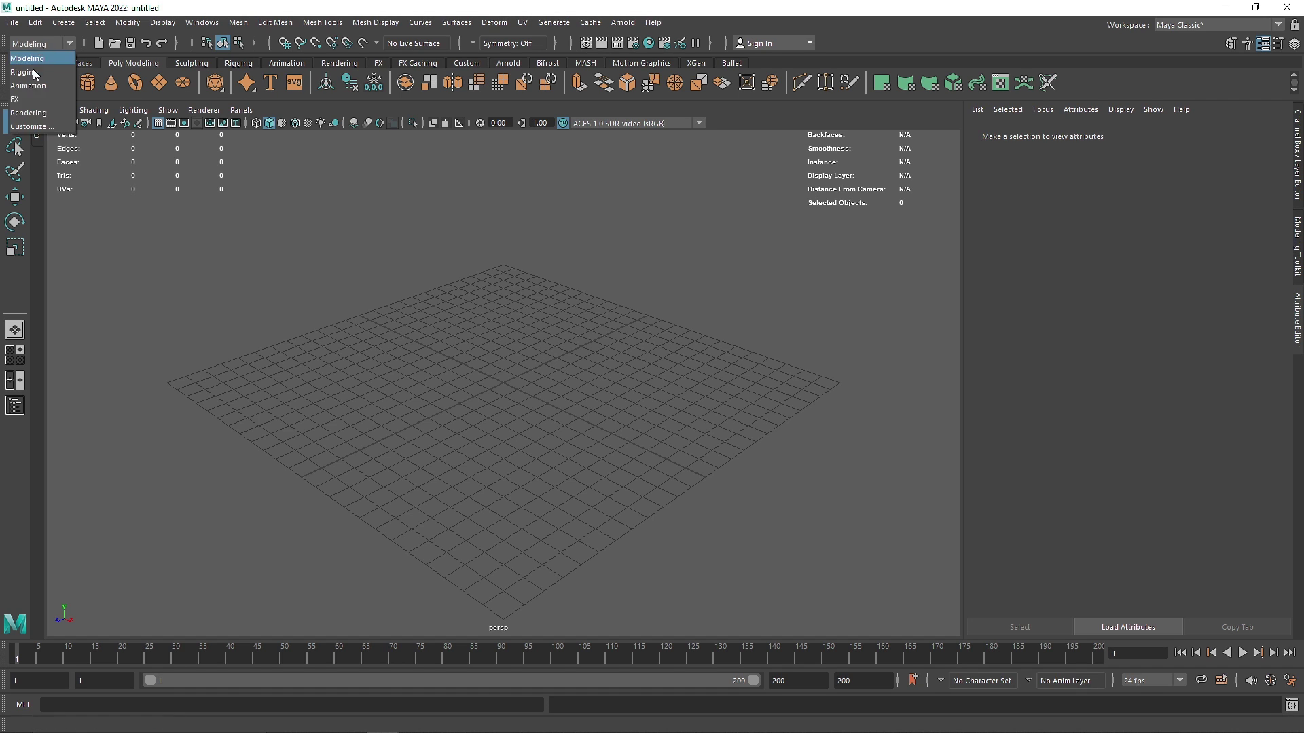
Switch to the FX menu set, float the Fluids menu beside the viewport, and add a 3D Container.
click(31, 100)
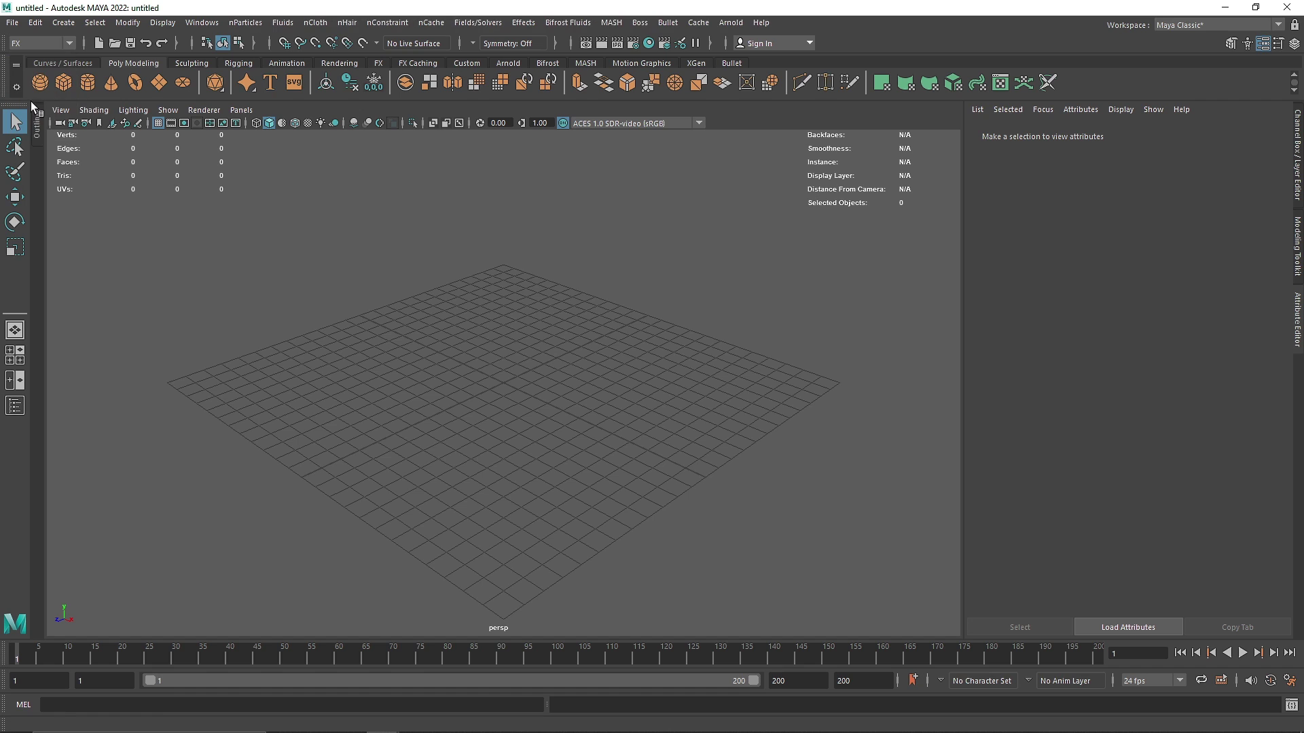
click(282, 23)
click(284, 33)
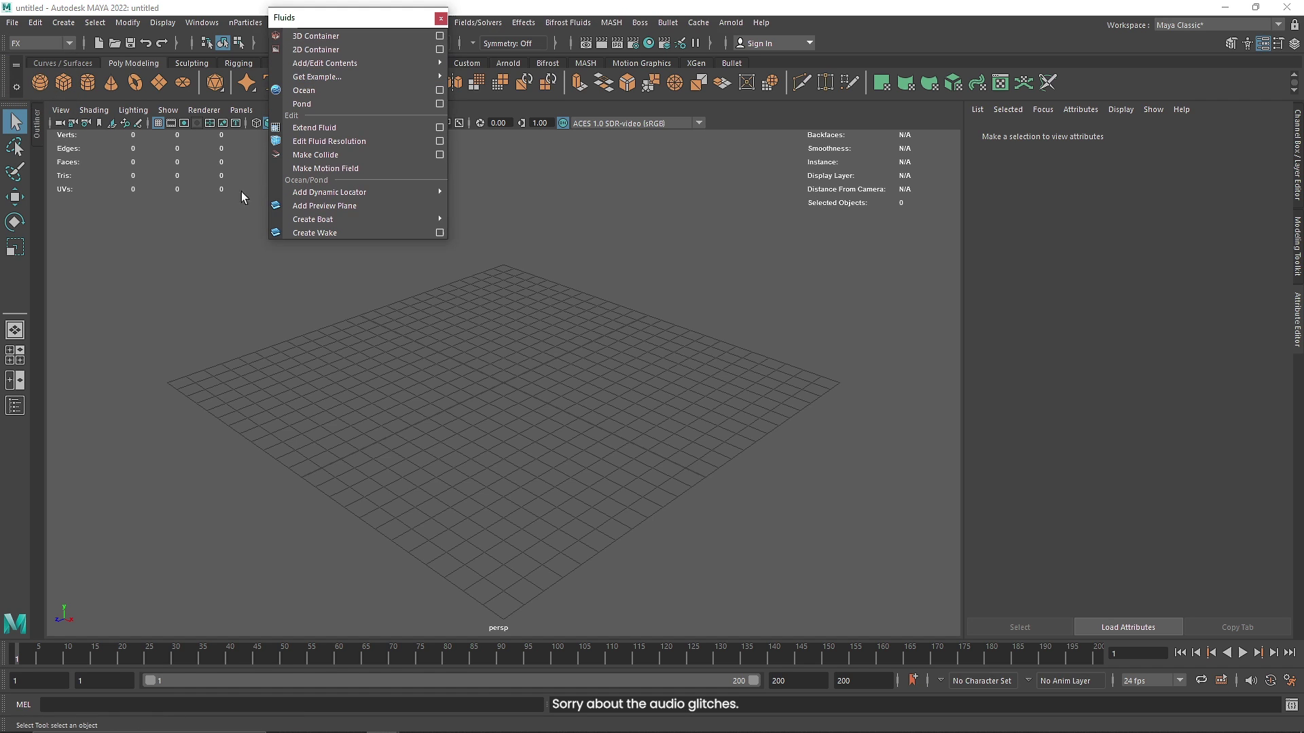
drag(323, 27, 117, 234)
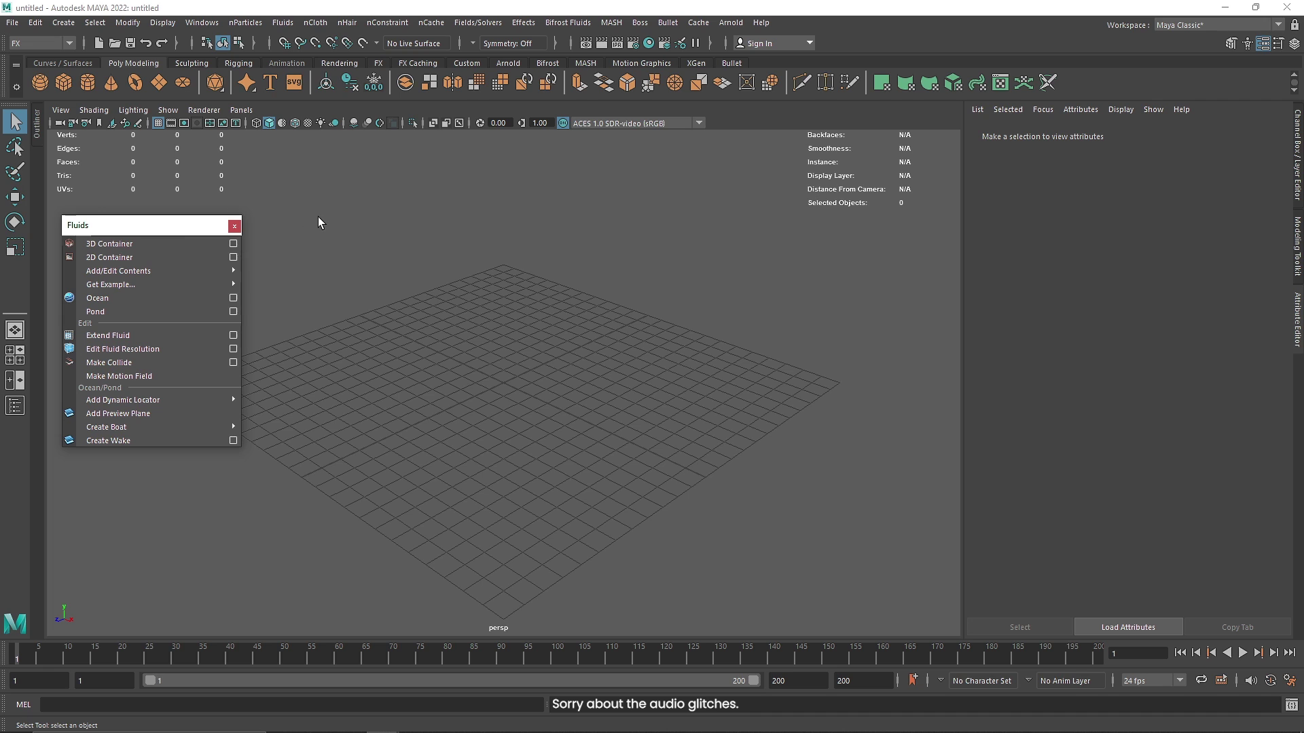
click(151, 242)
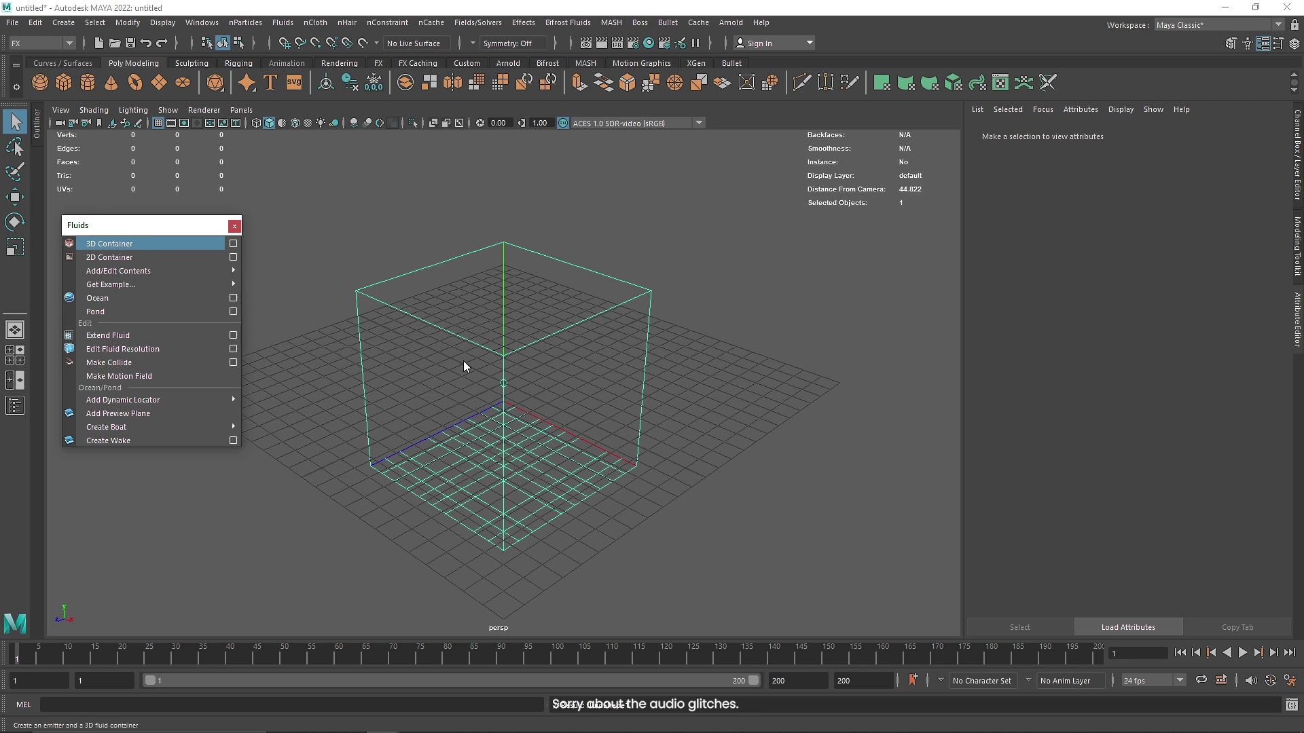
Close the floating Fluids menu and move the fluid container up above the grid.
alt+drag(504, 410, 251, 251)
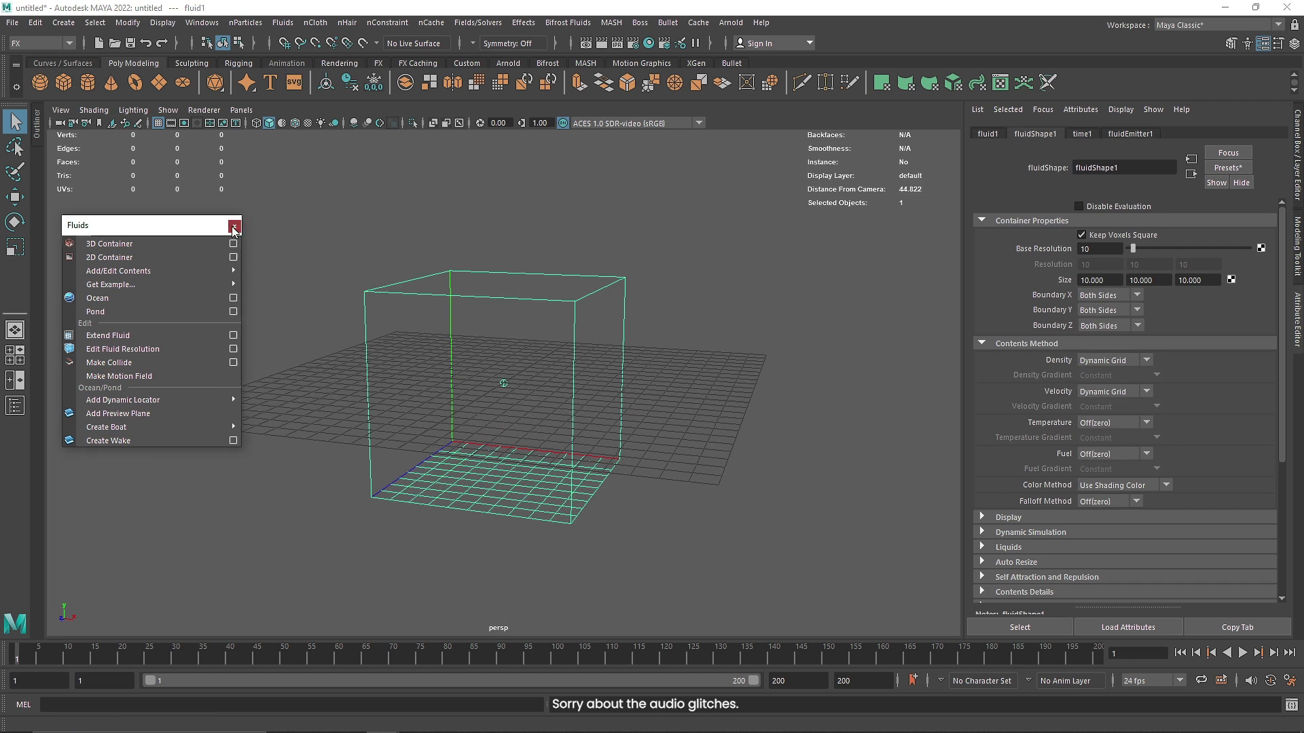
click(234, 225)
key(w)
drag(505, 338, 485, 317)
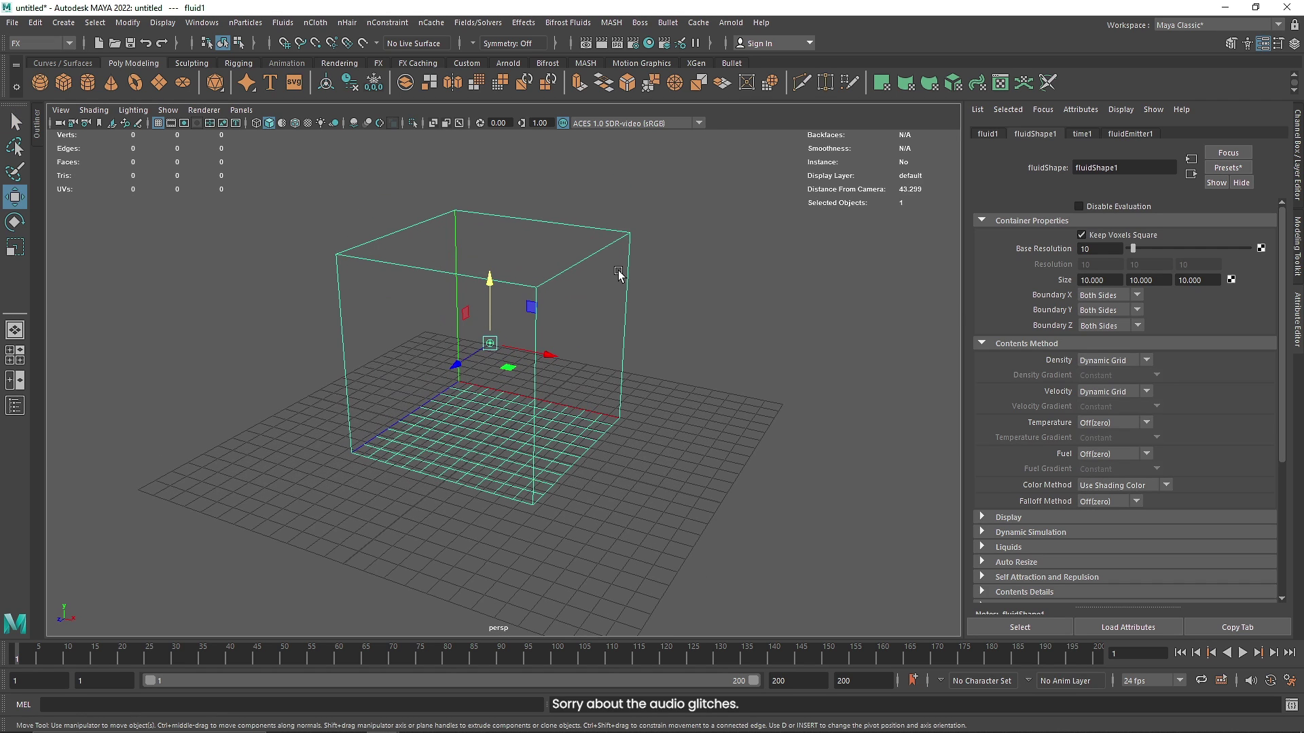
click(713, 303)
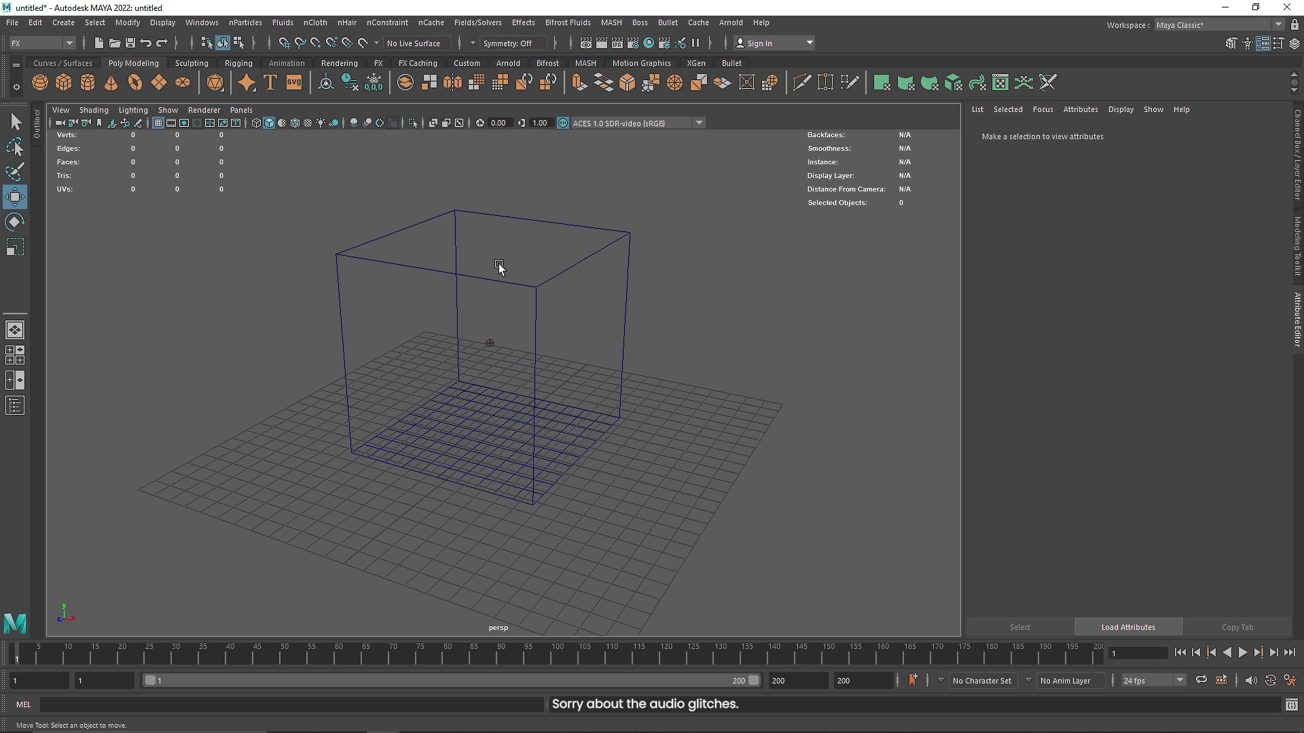
Hide the viewport grid, then select fluidEmitter1 and the fluid container.
click(158, 123)
alt+drag(550, 323, 559, 315)
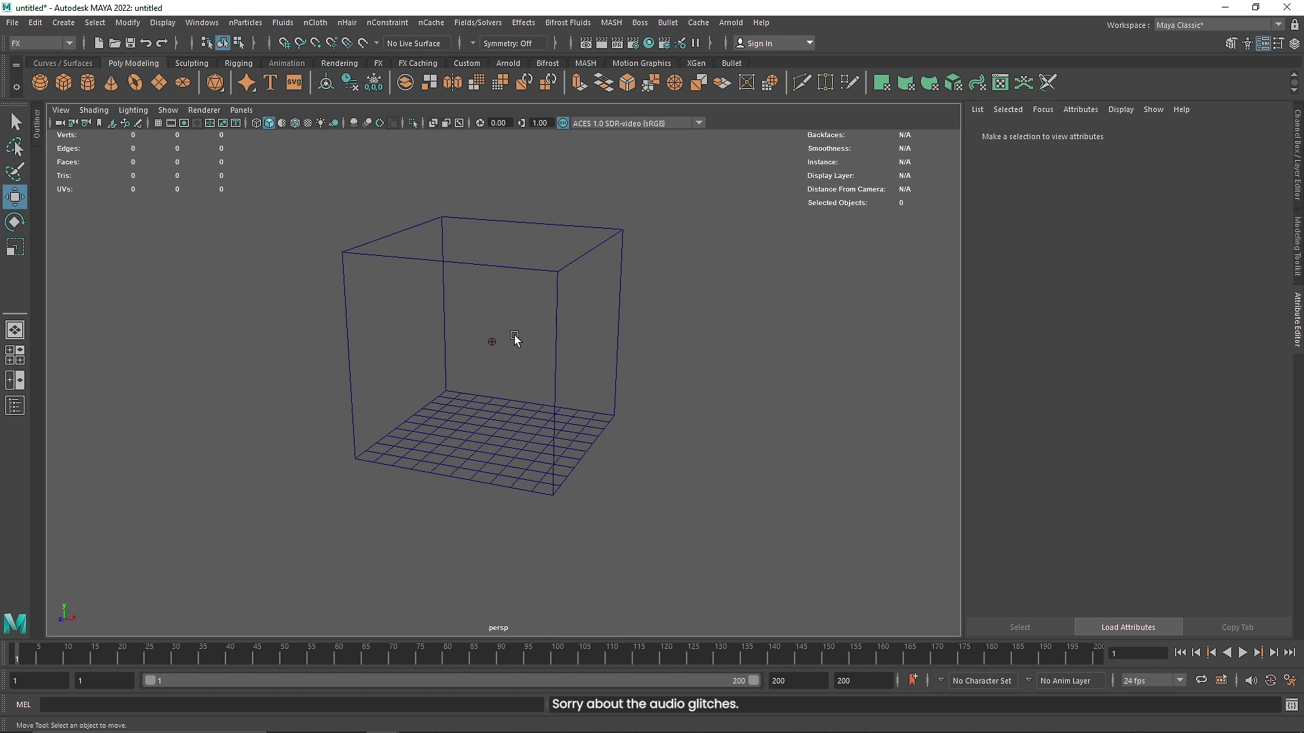
click(493, 341)
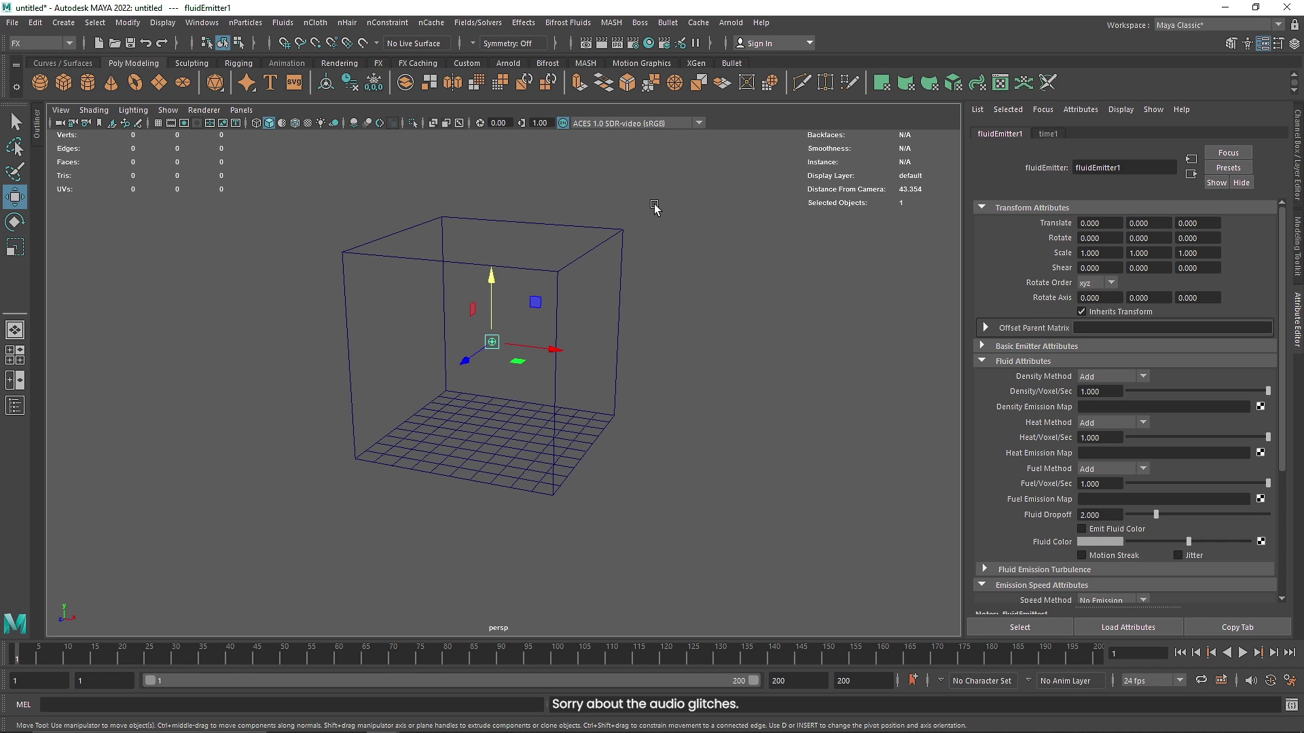
click(594, 250)
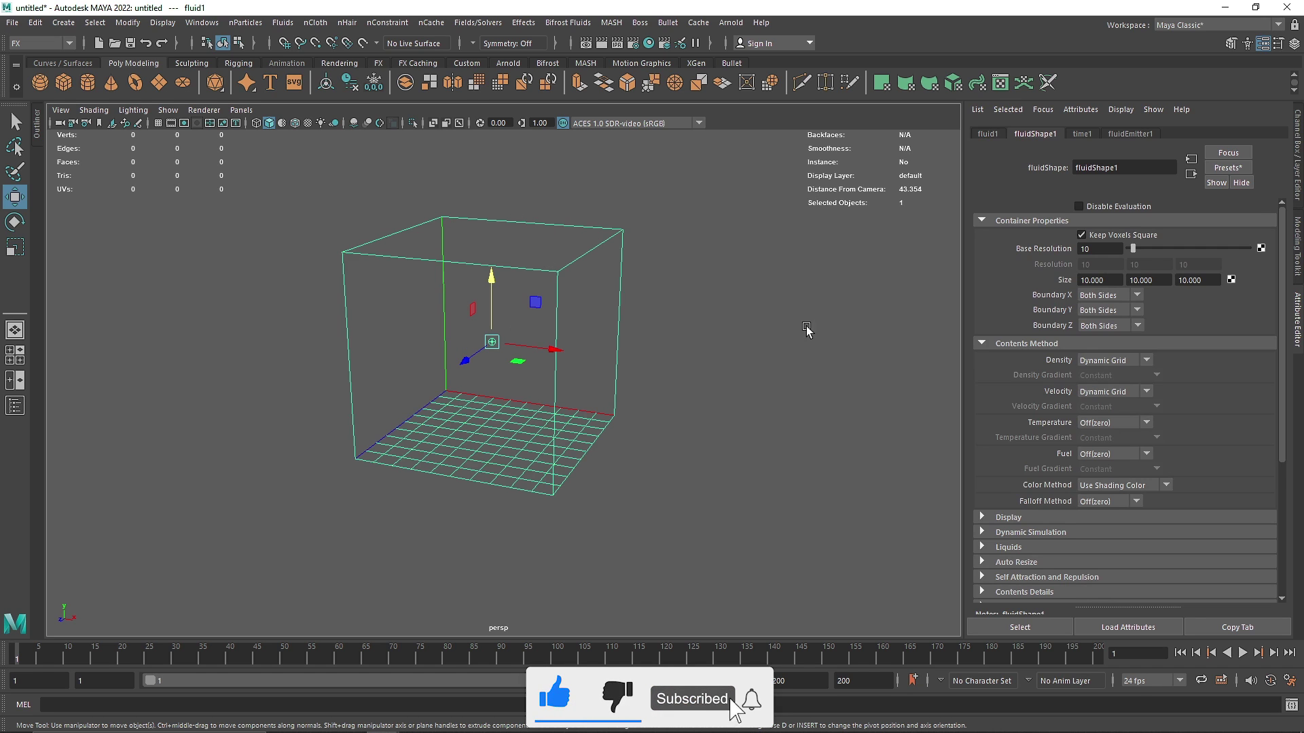
alt+drag(730, 292, 576, 349)
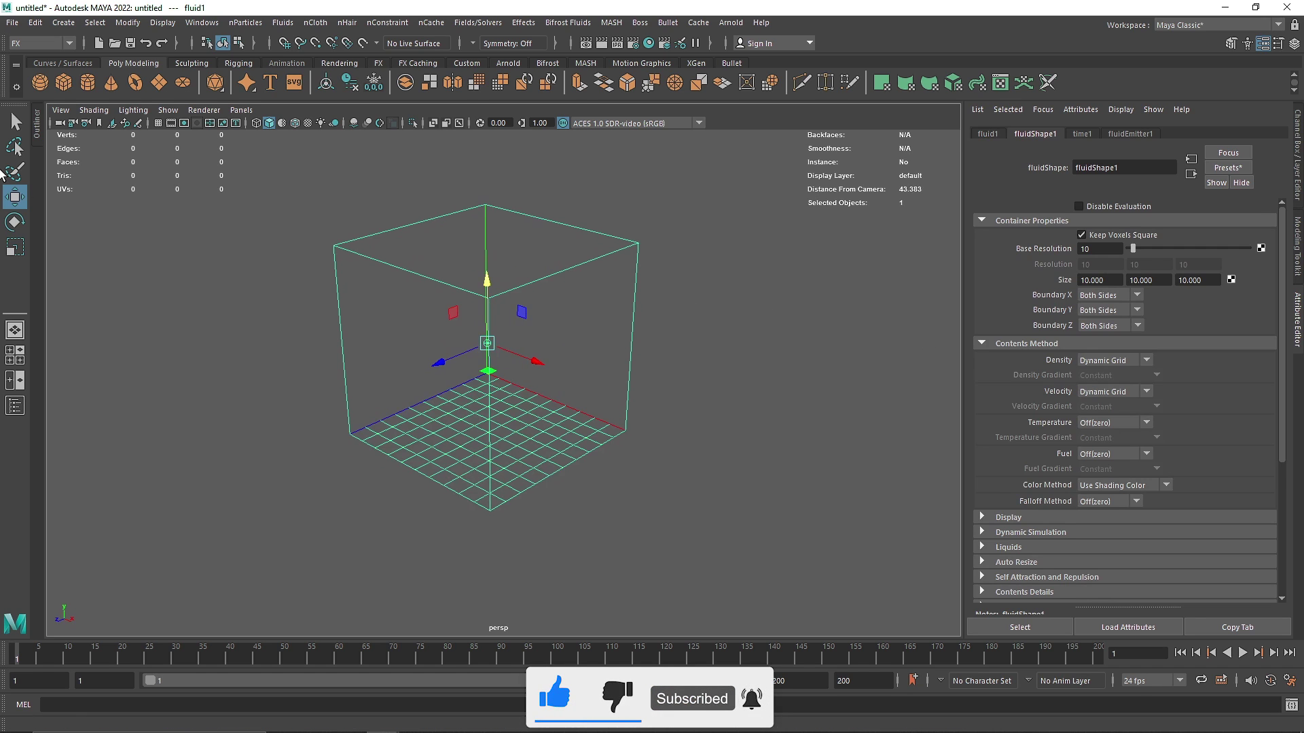
click(38, 124)
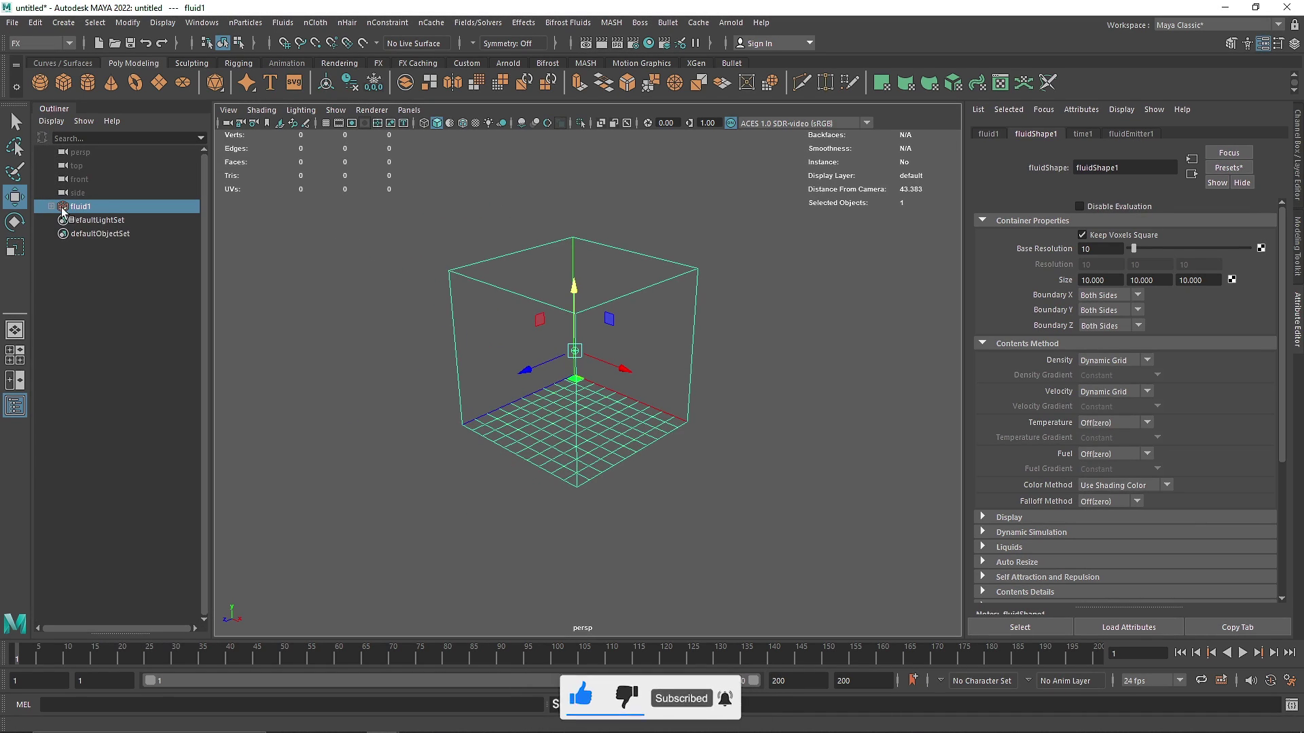
click(51, 206)
click(92, 220)
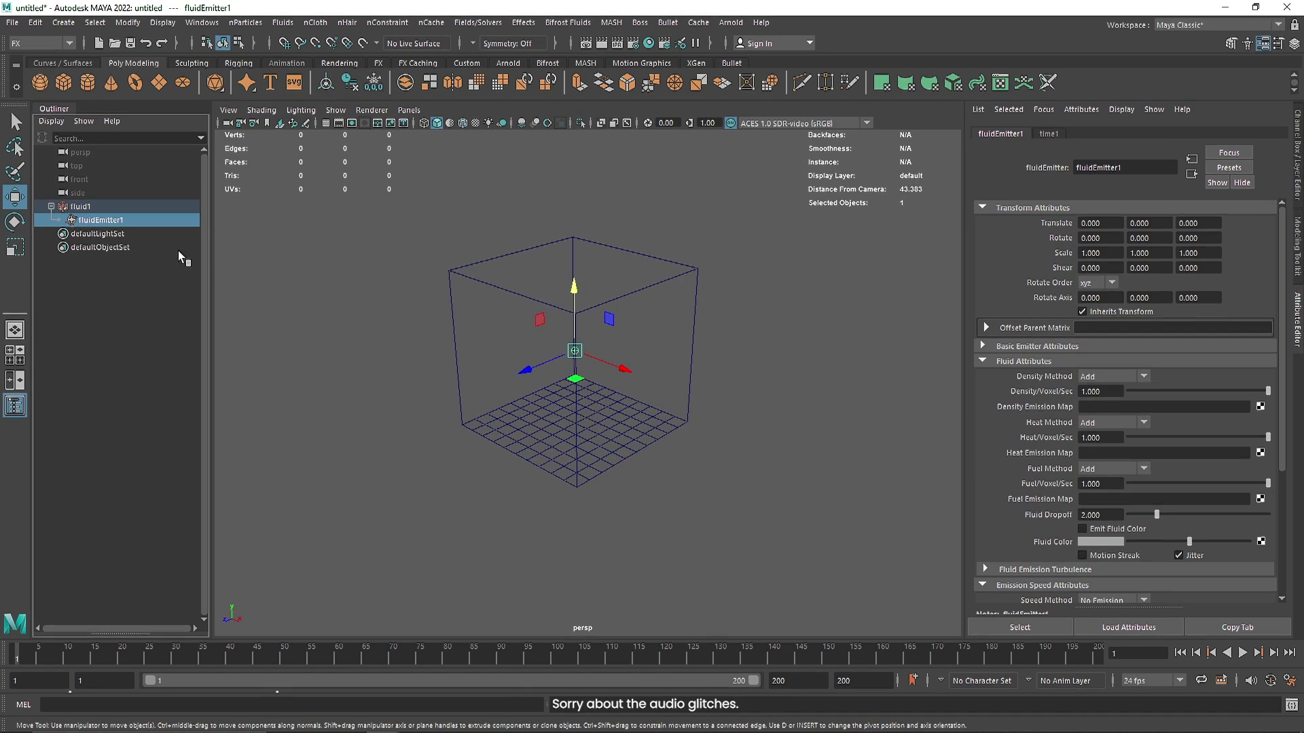
alt+drag(367, 346, 390, 343)
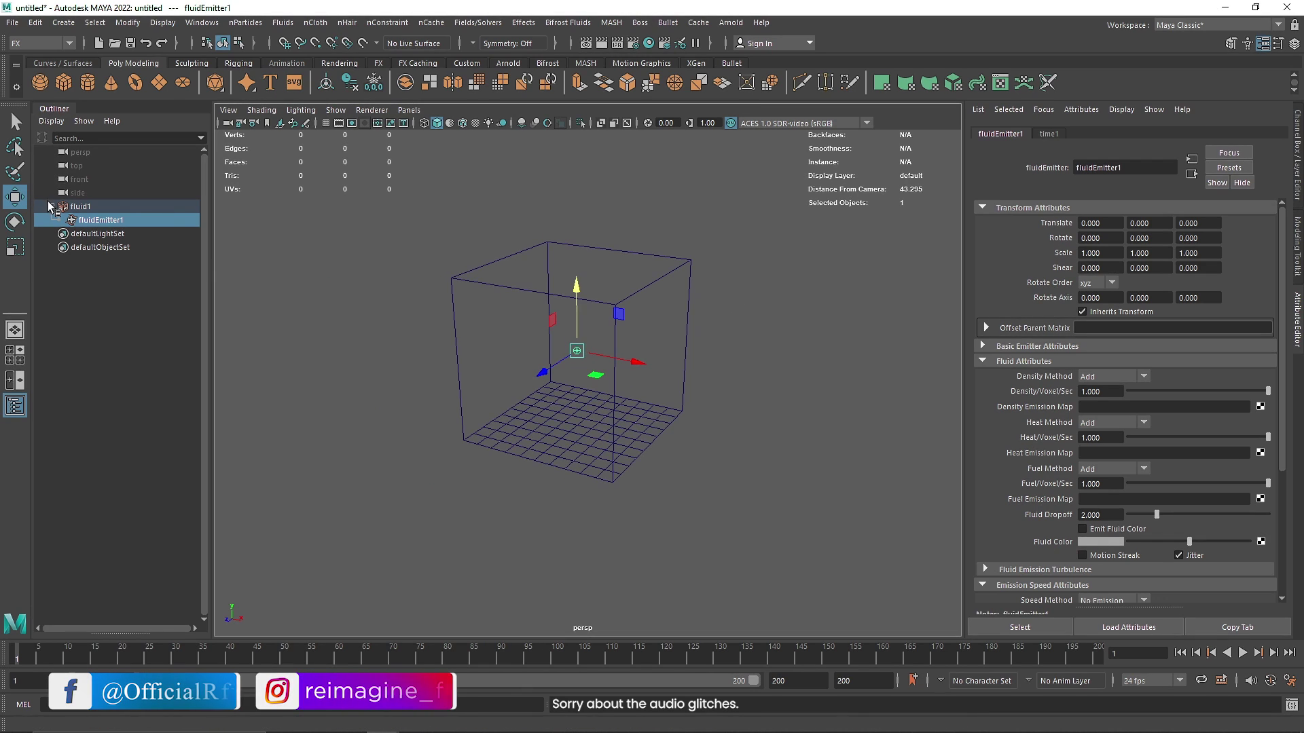
click(51, 206)
click(54, 111)
scroll(450, 363, up, 5)
click(615, 363)
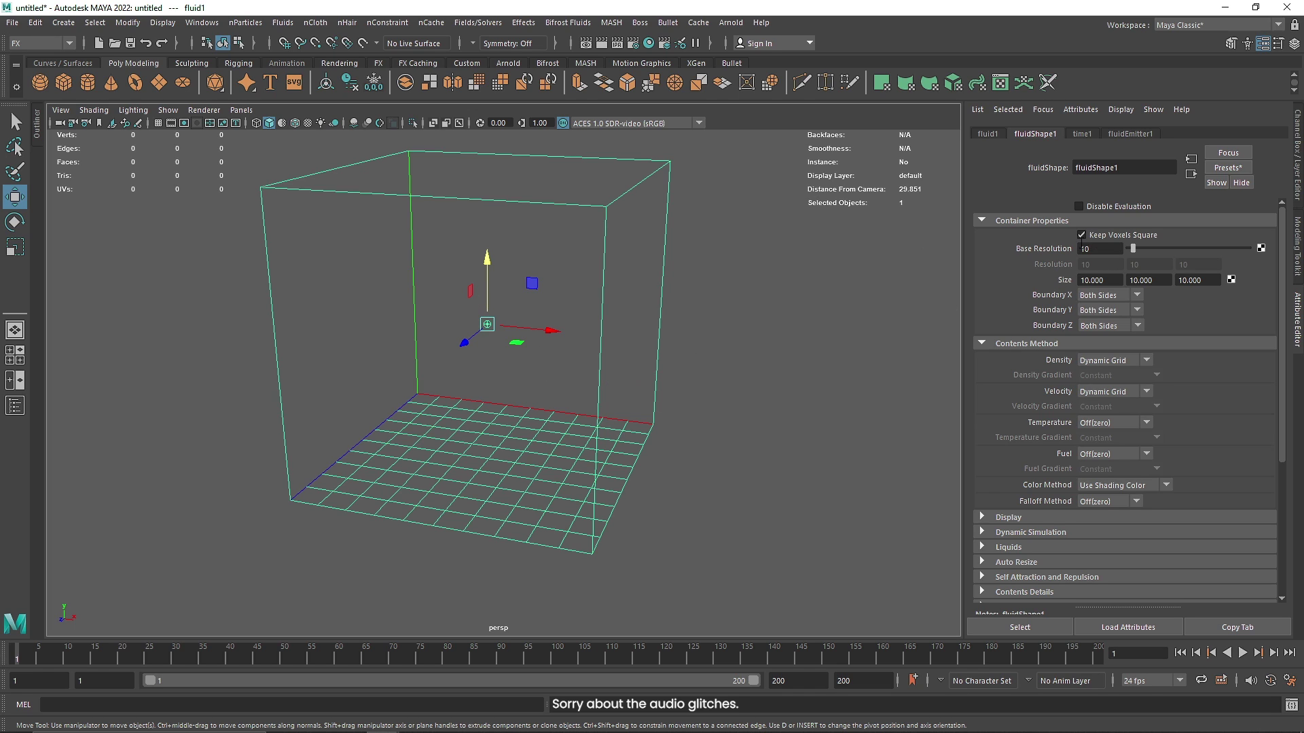
Try Base Resolution values of 41 and 29, settling the fluid container at 18.
alt+middle_drag(655, 359, 576, 390)
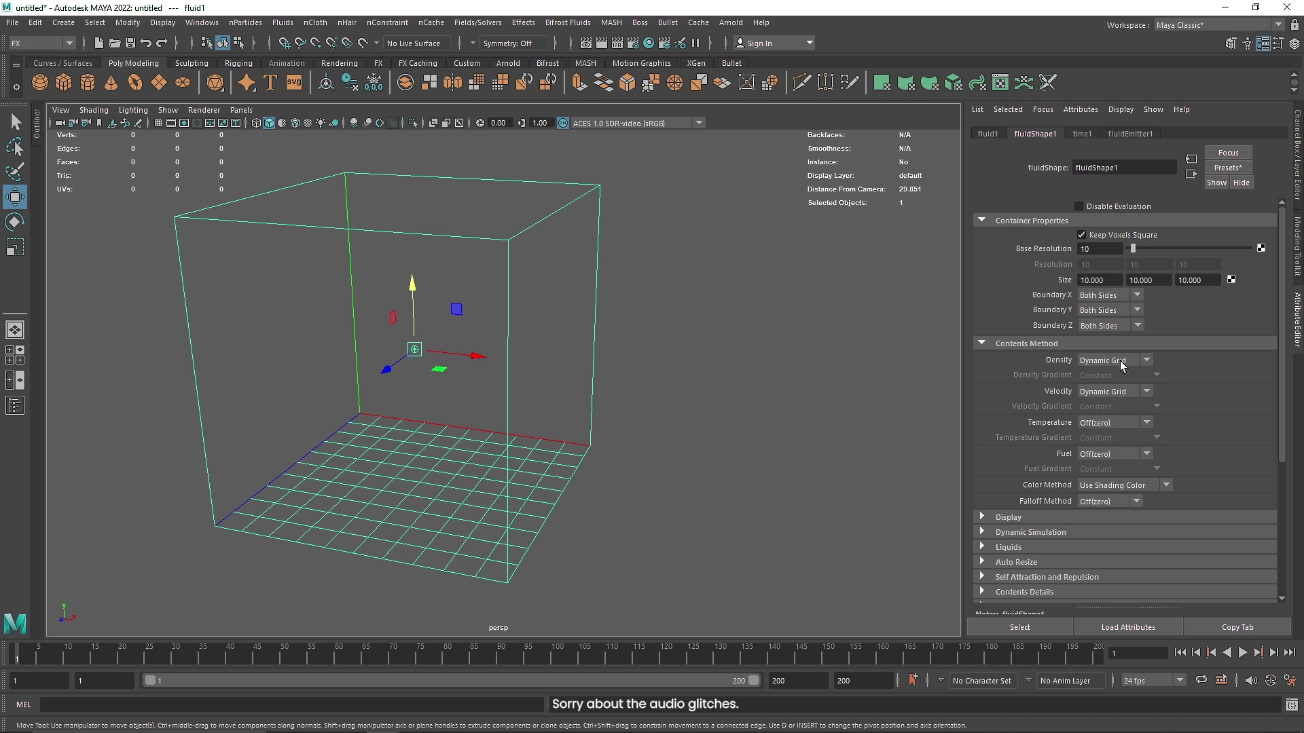
alt+drag(479, 549, 471, 458)
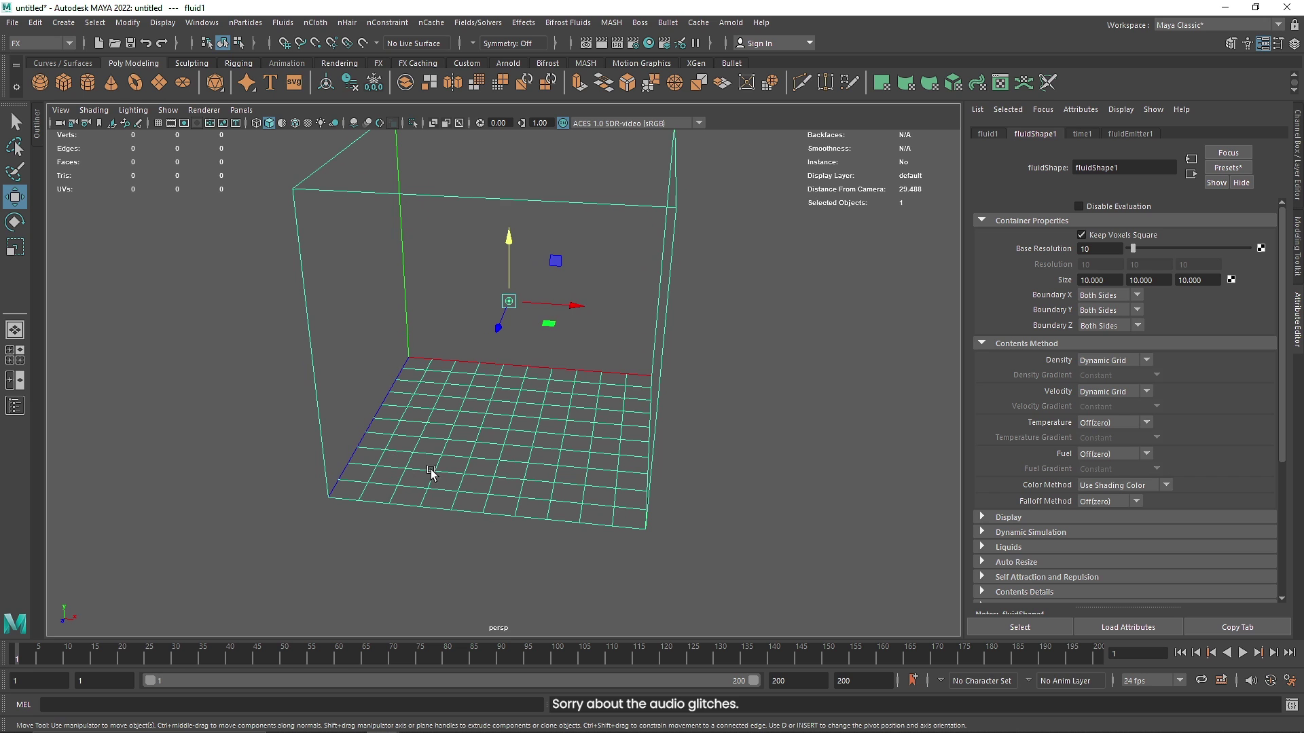
drag(1133, 249, 1157, 251)
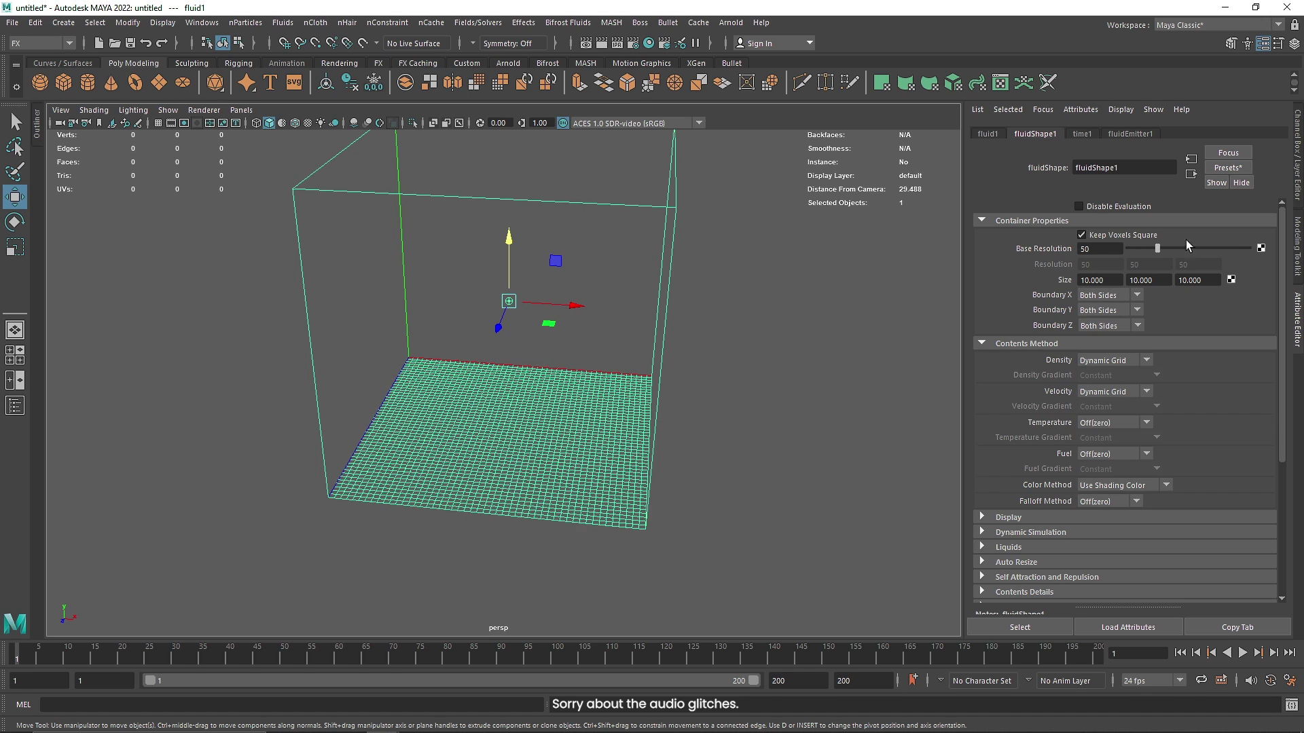
drag(1160, 249, 1140, 251)
alt+middle_drag(713, 379, 611, 371)
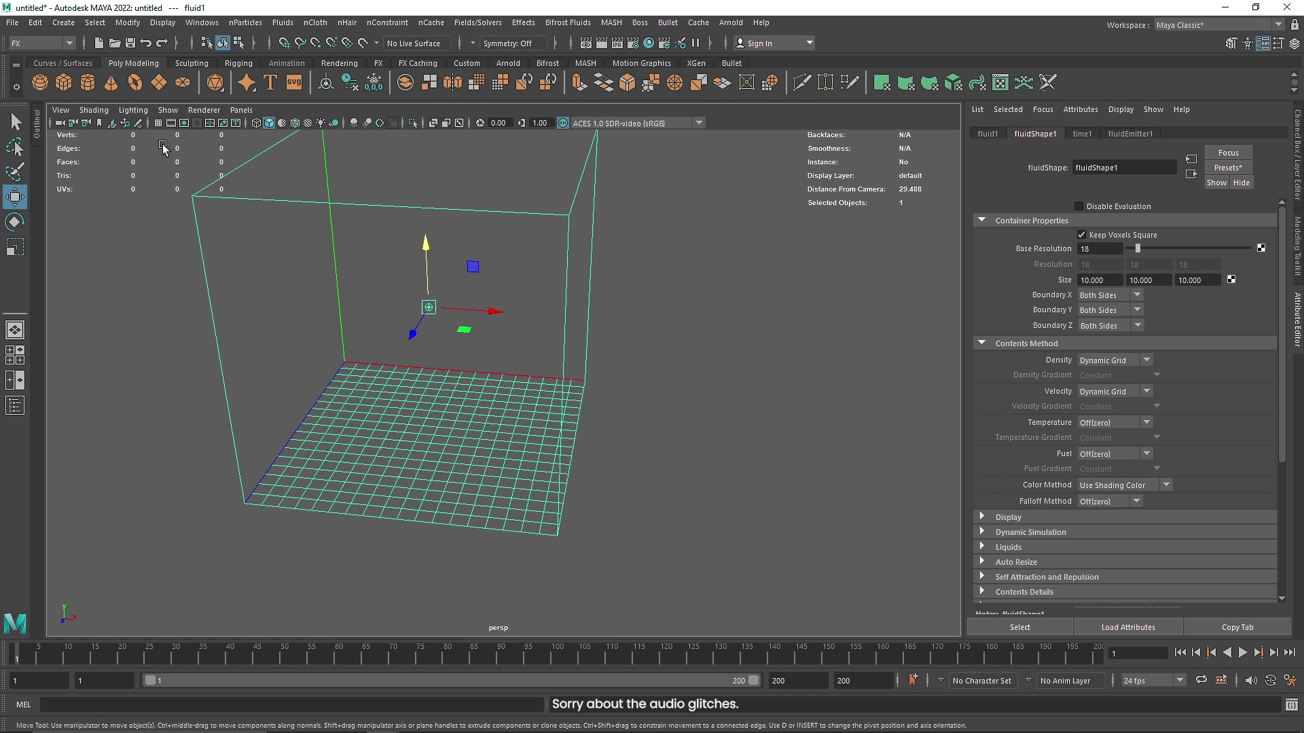
click(63, 82)
drag(484, 447, 762, 480)
drag(729, 416, 730, 377)
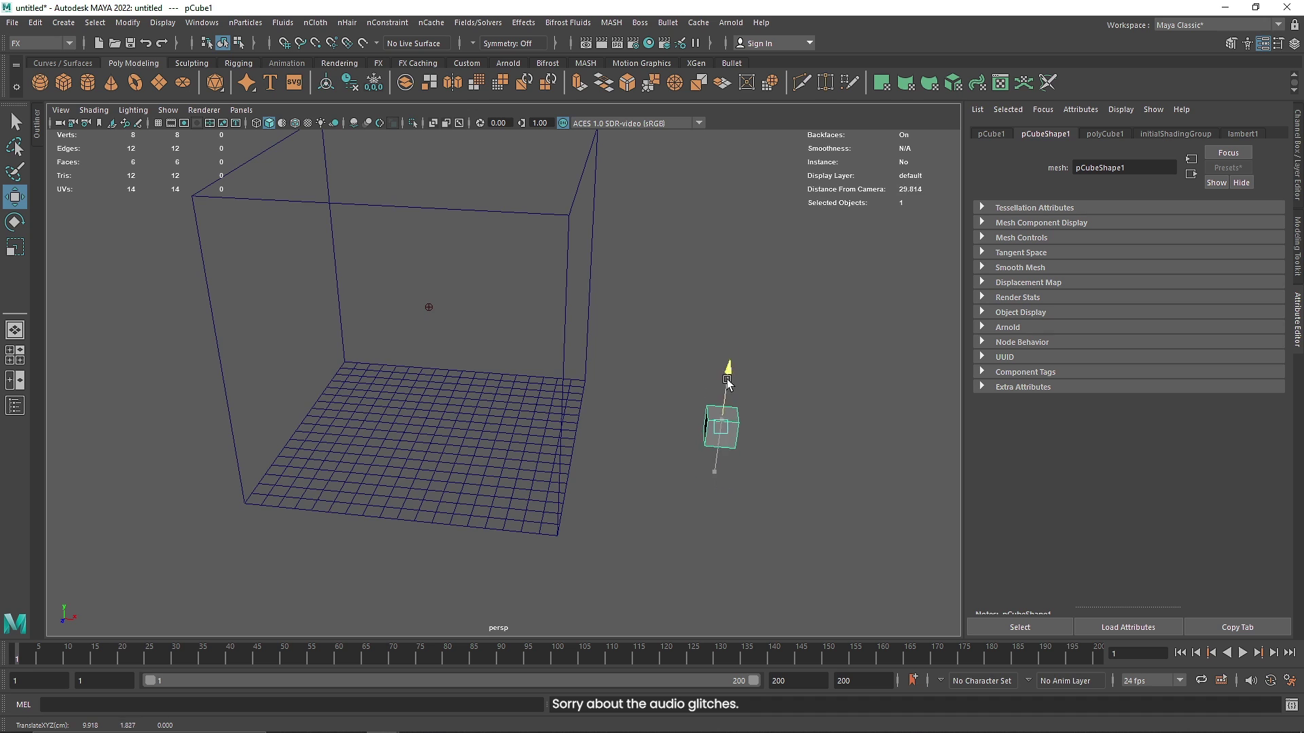
key(f)
alt+drag(782, 337, 756, 381)
scroll(756, 384, down, 3)
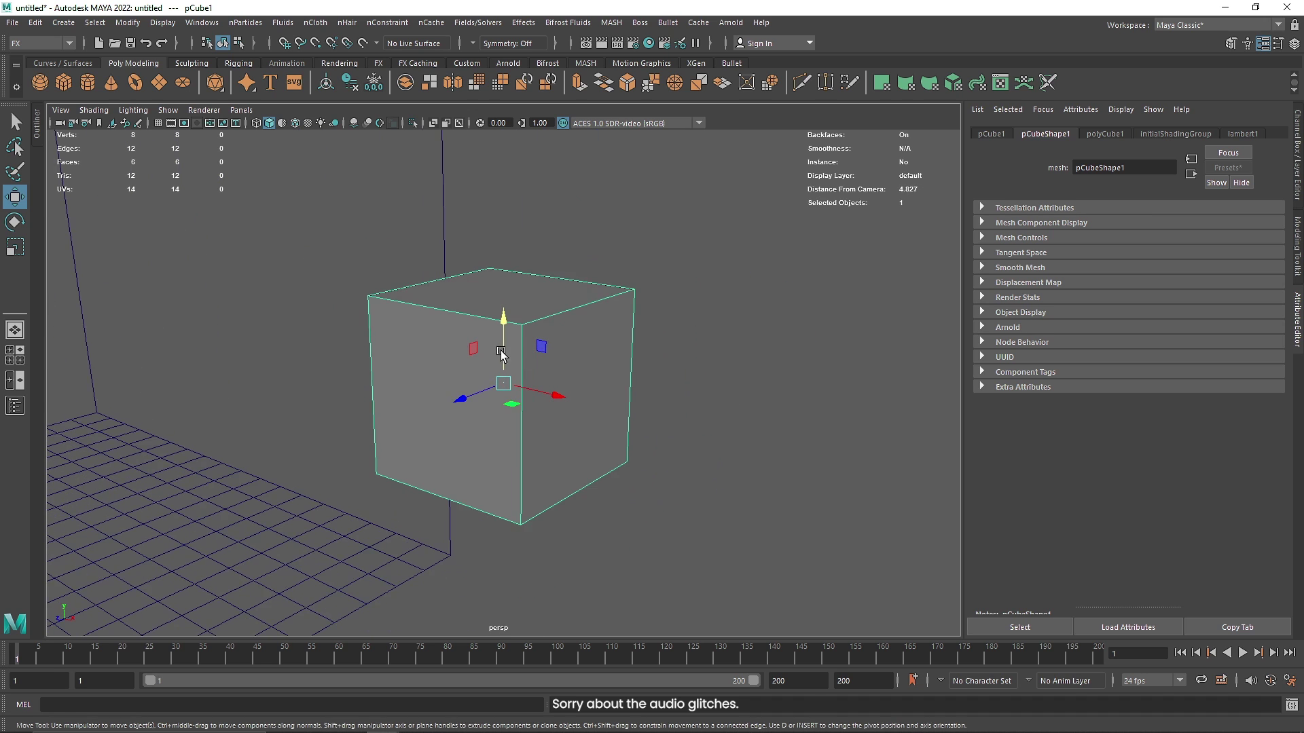
alt+drag(500, 349, 518, 325)
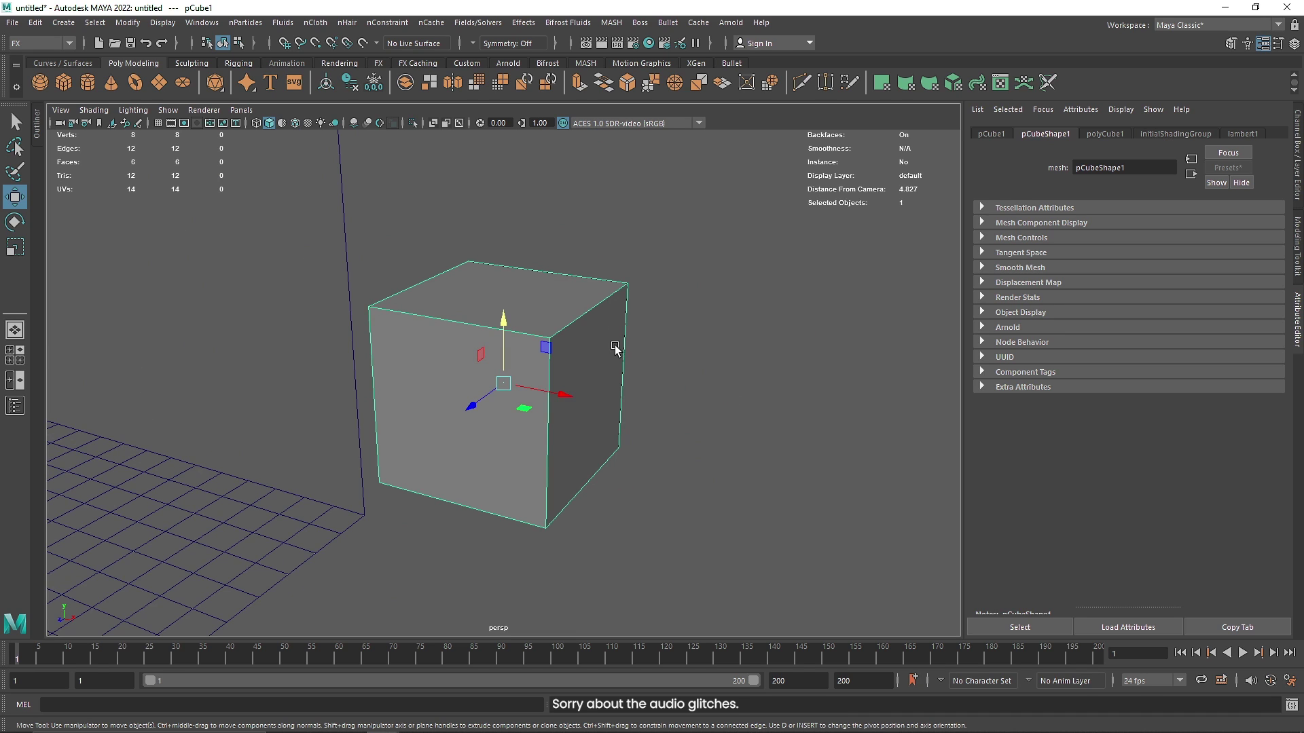
key(5)
key(4)
click(652, 349)
mouse_move(652, 349)
alt+mouse_down()
mouse_move(603, 378)
mouse_move(719, 370)
mouse_move(682, 381)
mouse_move(591, 355)
mouse_move(477, 262)
mouse_move(507, 351)
mouse_move(577, 367)
mouse_move(543, 372)
mouse_move(548, 337)
alt+mouse_up()
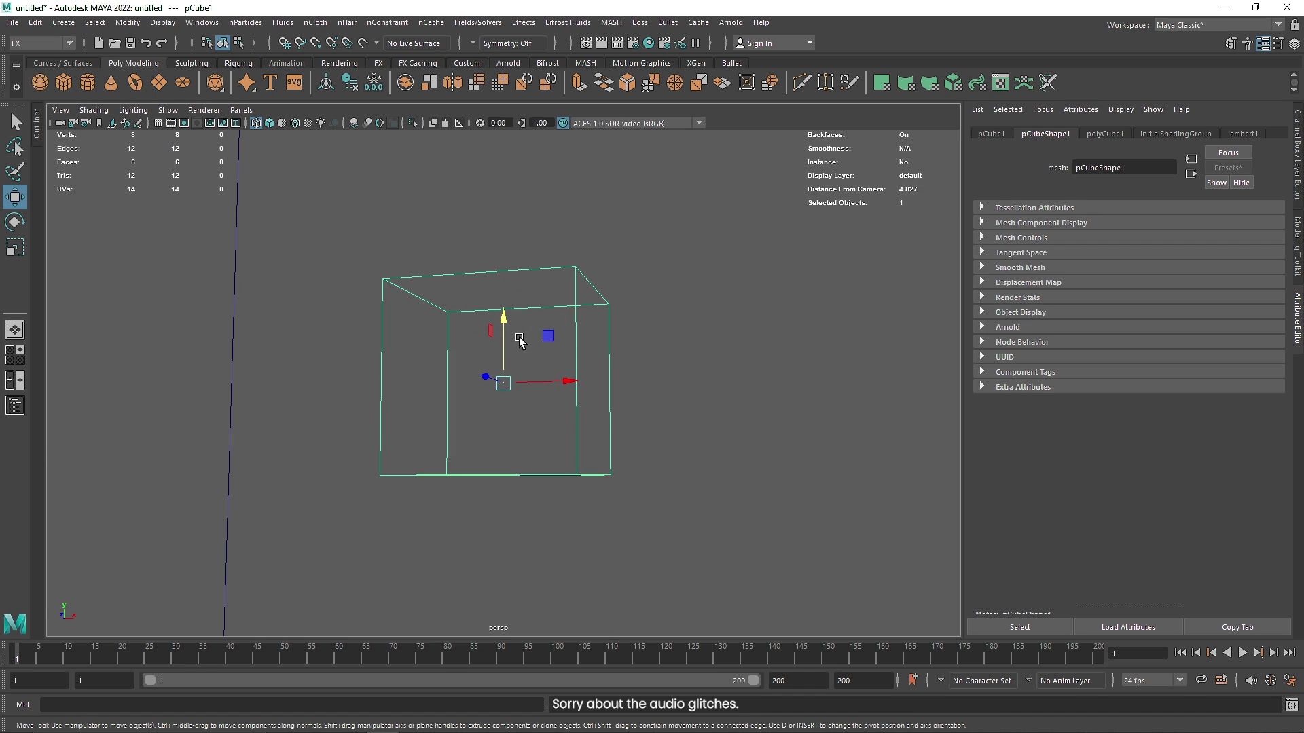
alt+drag(475, 356, 479, 426)
scroll(506, 374, down, 5)
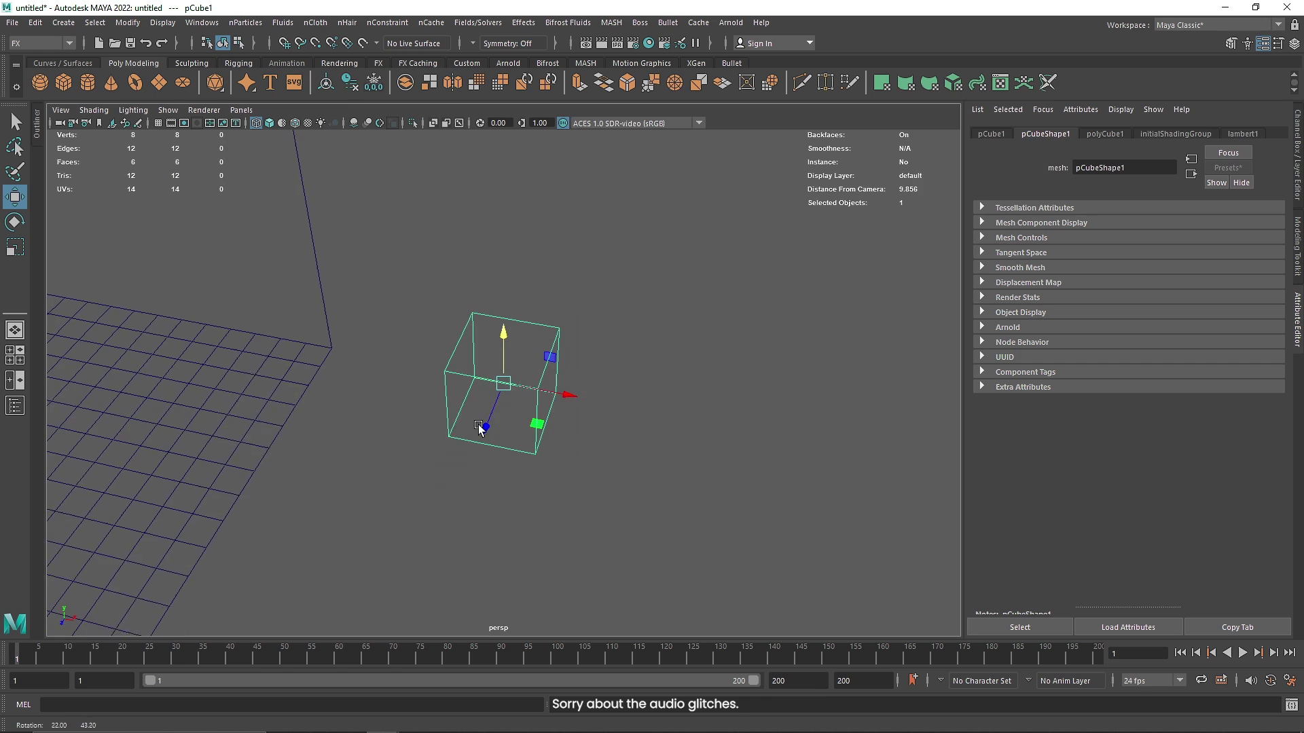
key(ctrl+d)
drag(567, 393, 653, 425)
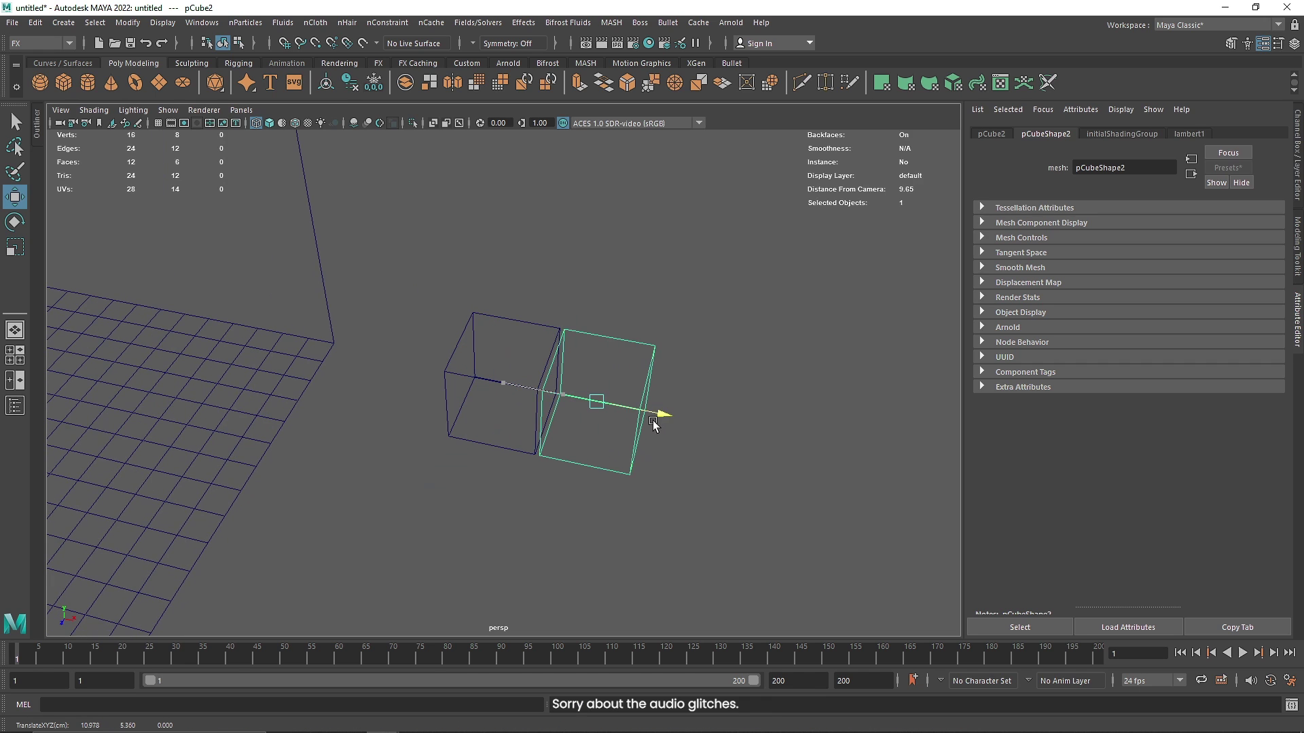
key(shift+d)
key(shift+d)
key(shift+d)
key(shift+d)
scroll(744, 448, down, 3)
scroll(602, 446, down, 5)
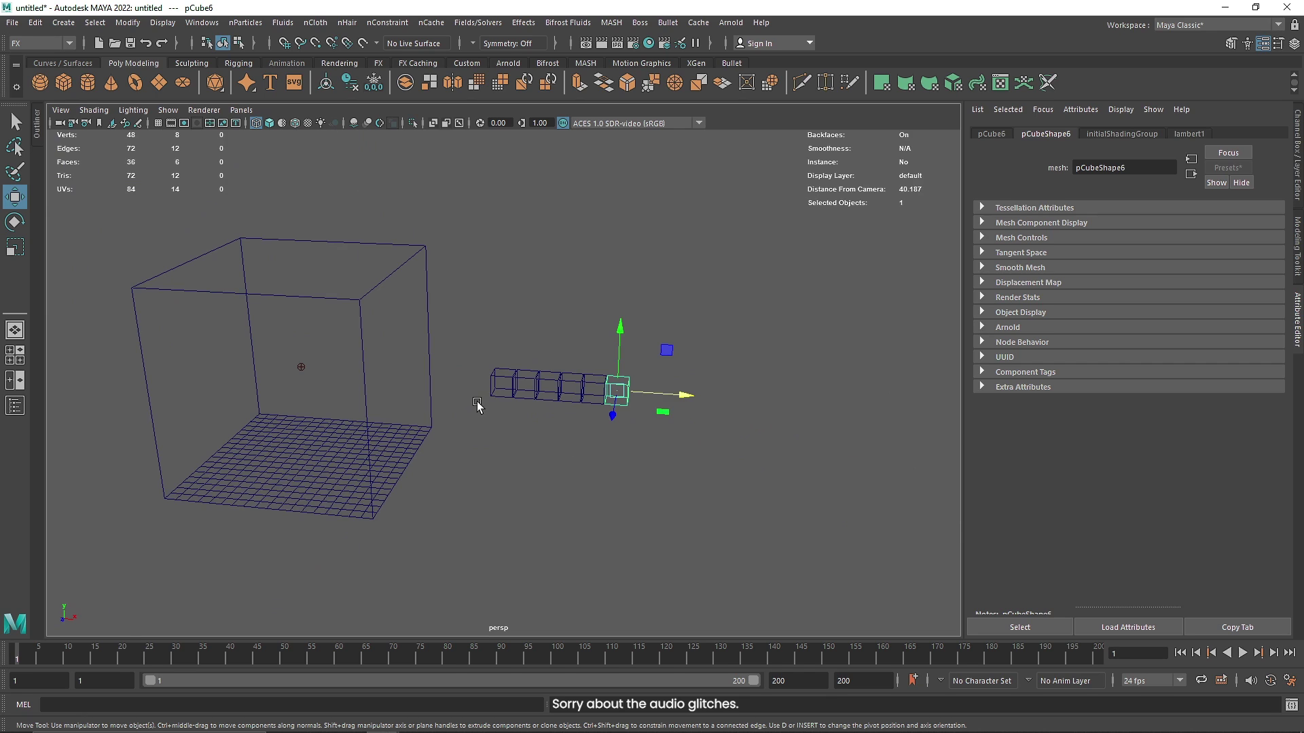
drag(621, 448, 487, 349)
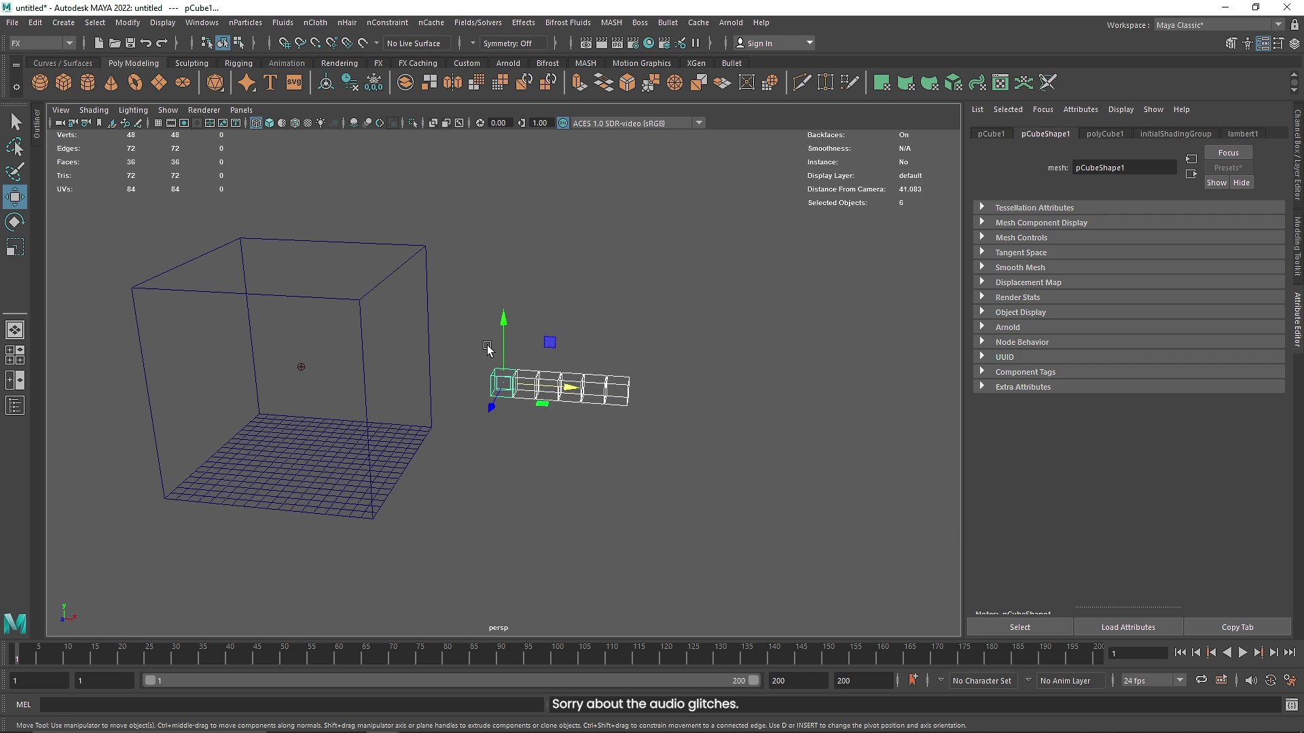
key(Delete)
scroll(320, 471, up, 2)
alt+middle_drag(320, 472, 449, 454)
alt+drag(450, 453, 496, 467)
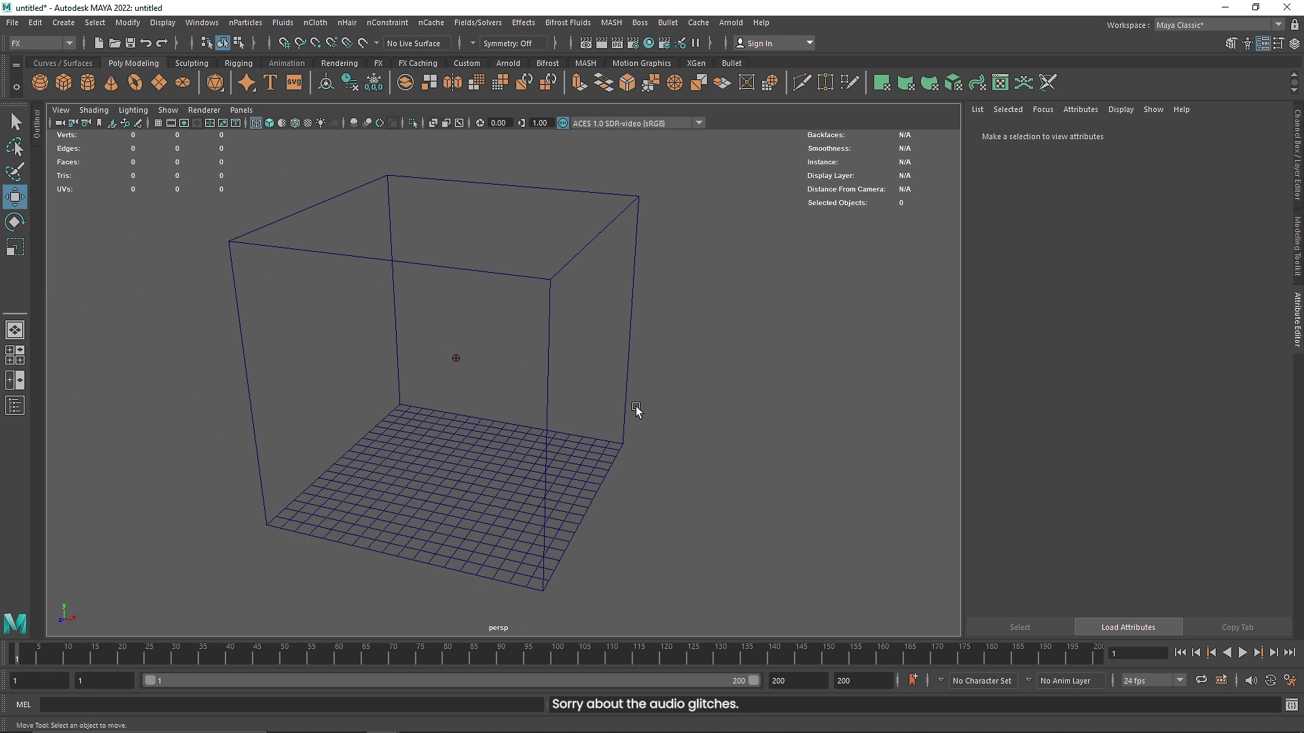
Raise the container's Base Resolution to about 40 and start playing the fluid simulation.
drag(705, 392, 609, 470)
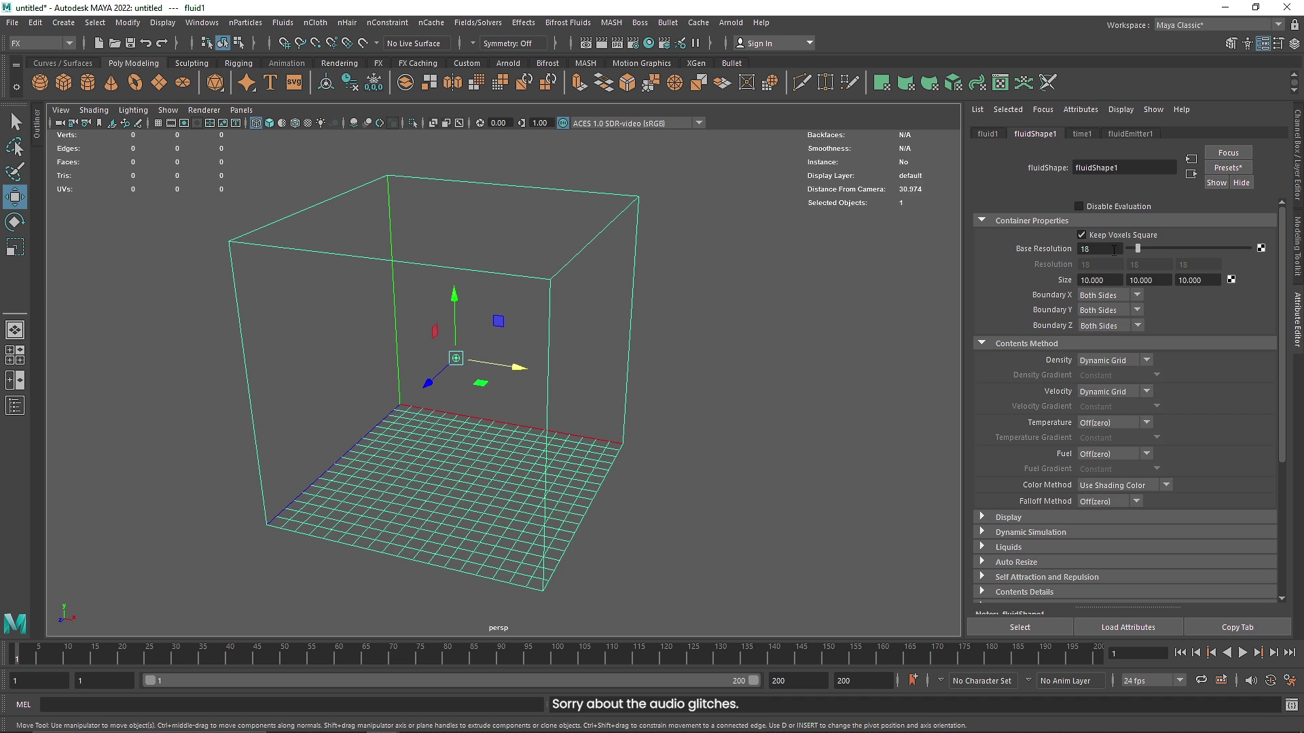
drag(1137, 248, 1151, 249)
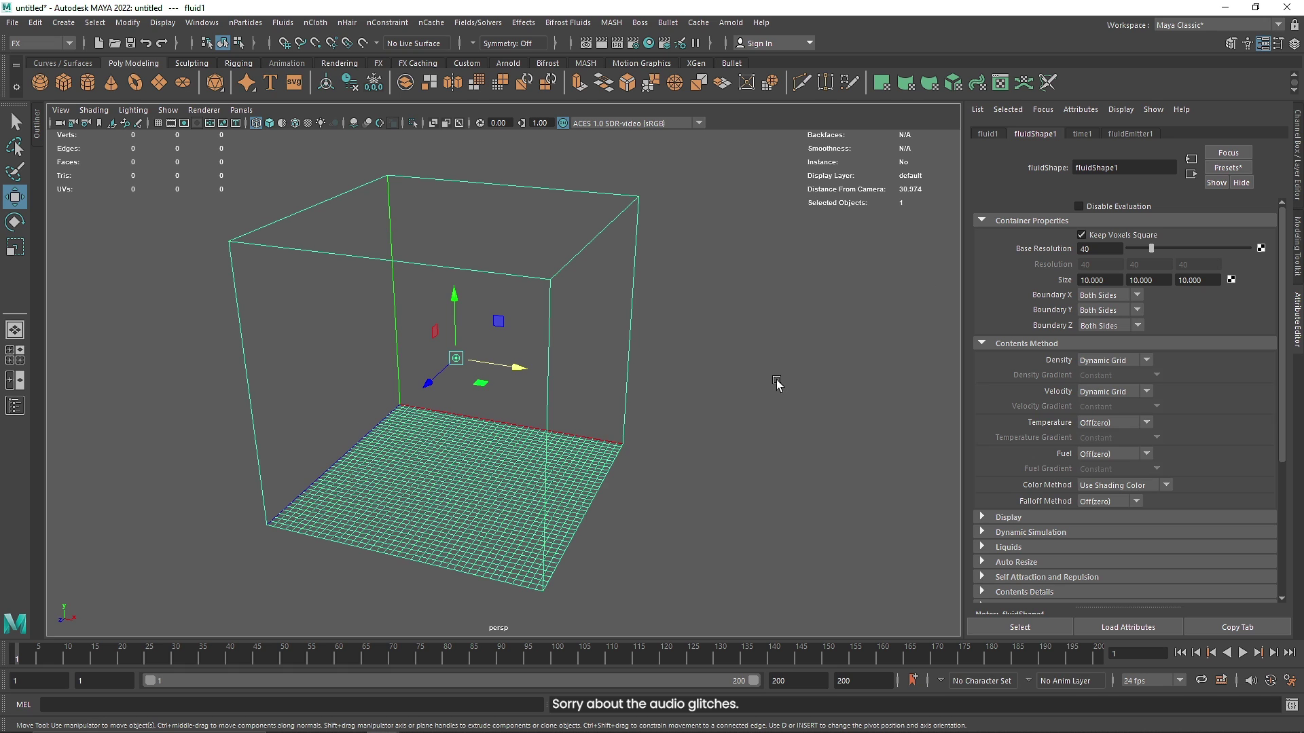
click(823, 325)
click(549, 468)
click(1241, 652)
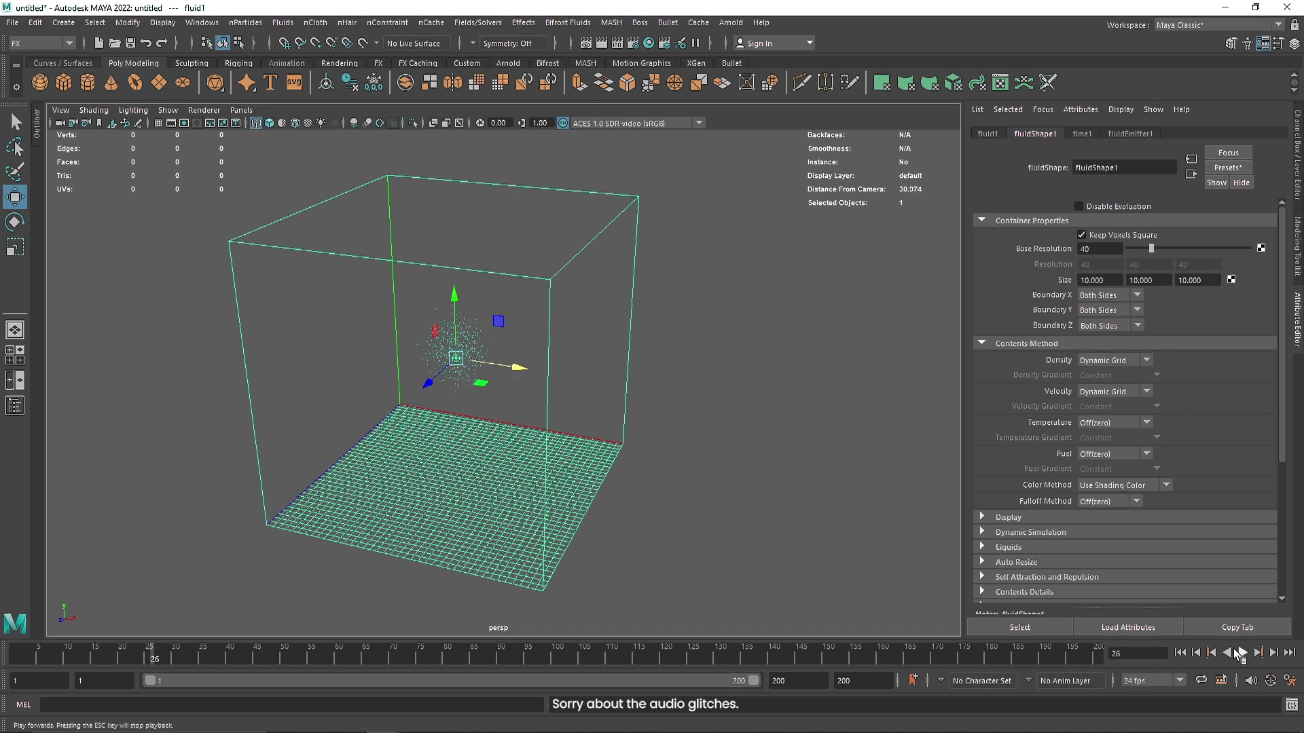
Show the fluid as shaded smoke, play to frame 128, and orbit around the plume.
key(5)
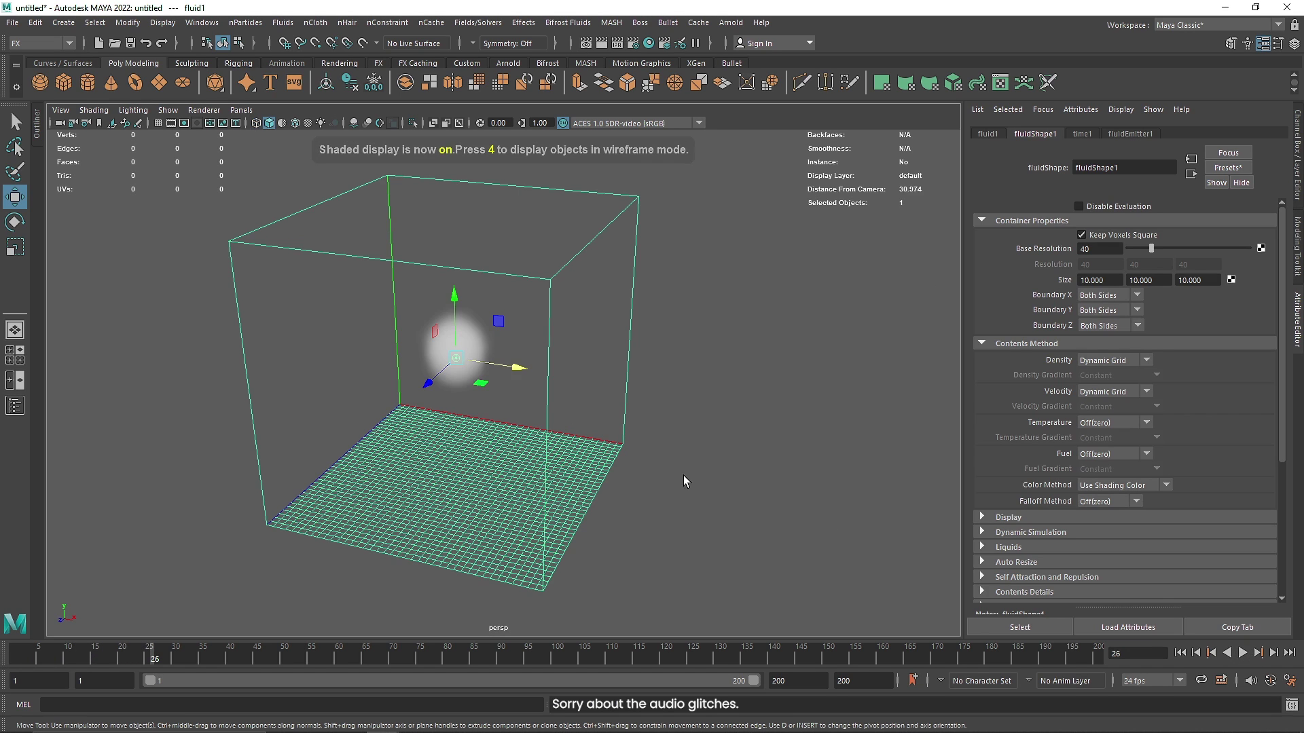
click(1244, 654)
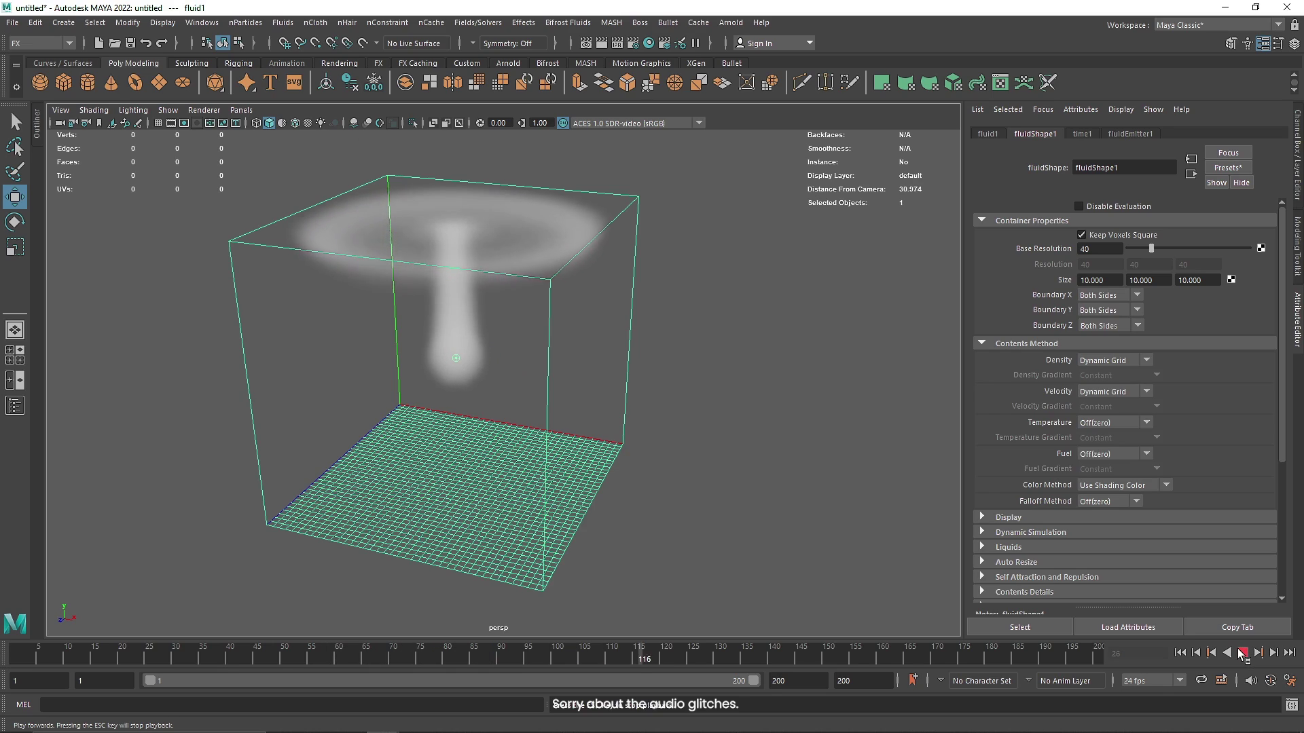
click(1243, 653)
alt+drag(505, 292, 458, 320)
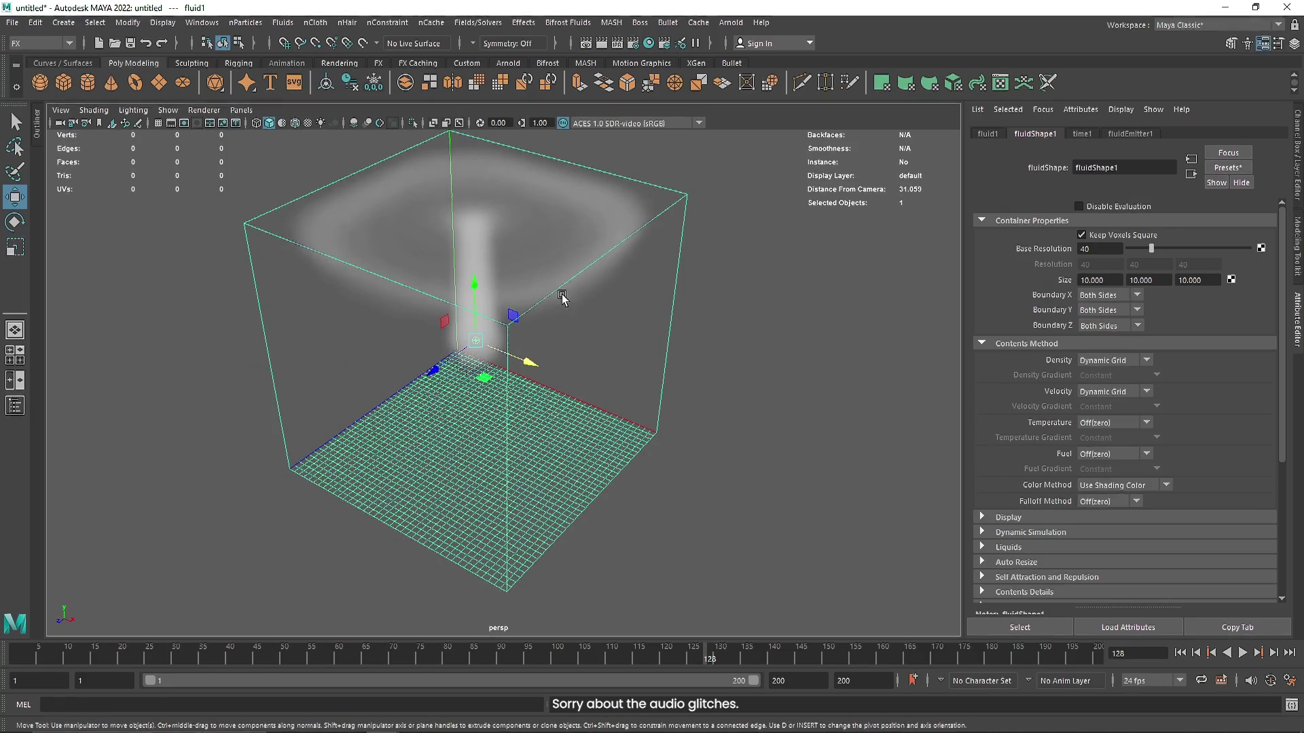
alt+drag(518, 422, 593, 397)
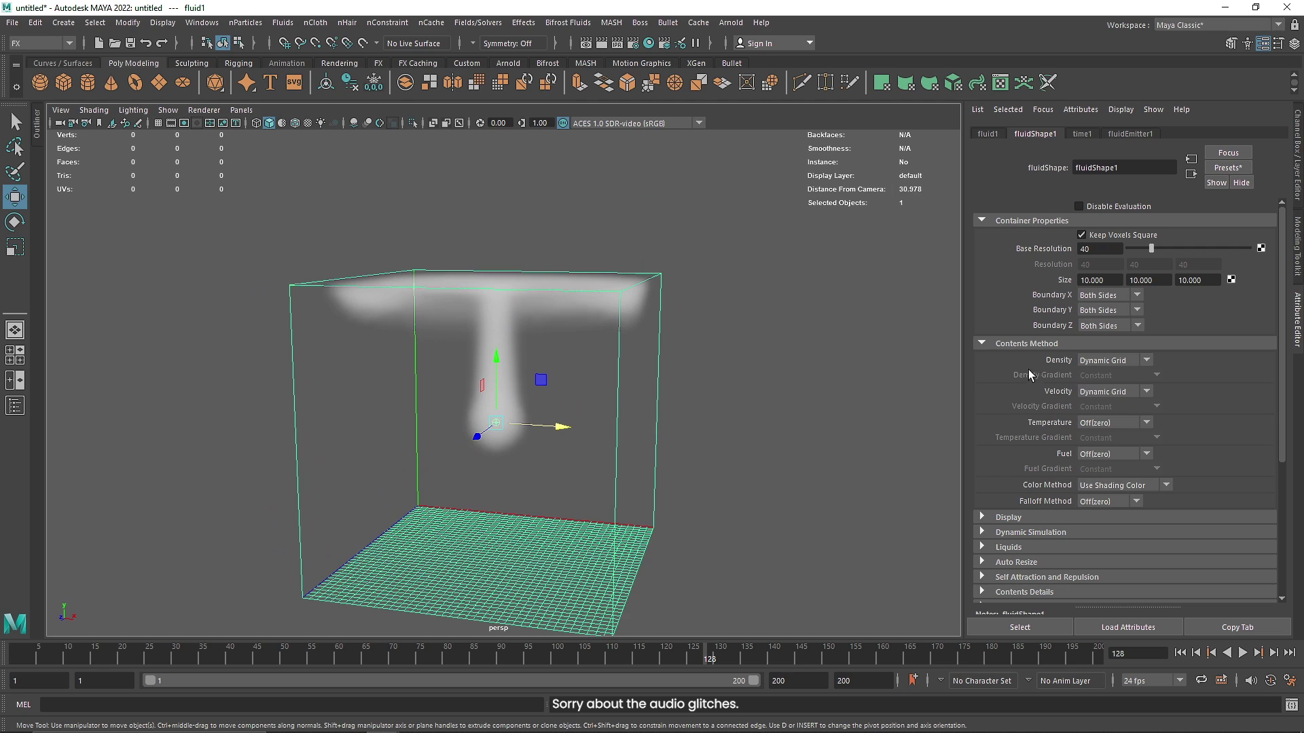
click(1087, 313)
Test Boundary Y set to None during replay, then restore it to Both Sides and stop.
click(1099, 324)
click(1180, 653)
click(1242, 653)
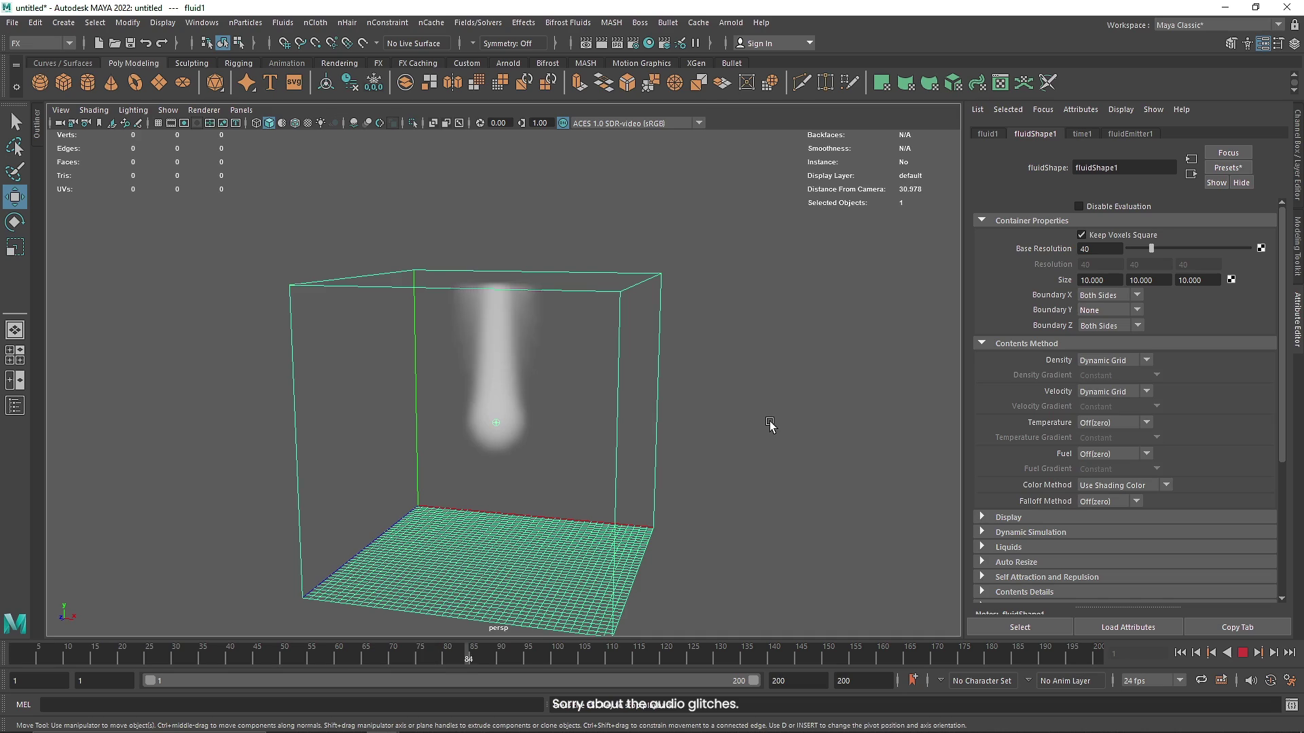
alt+drag(737, 364, 672, 407)
click(1090, 326)
click(1096, 338)
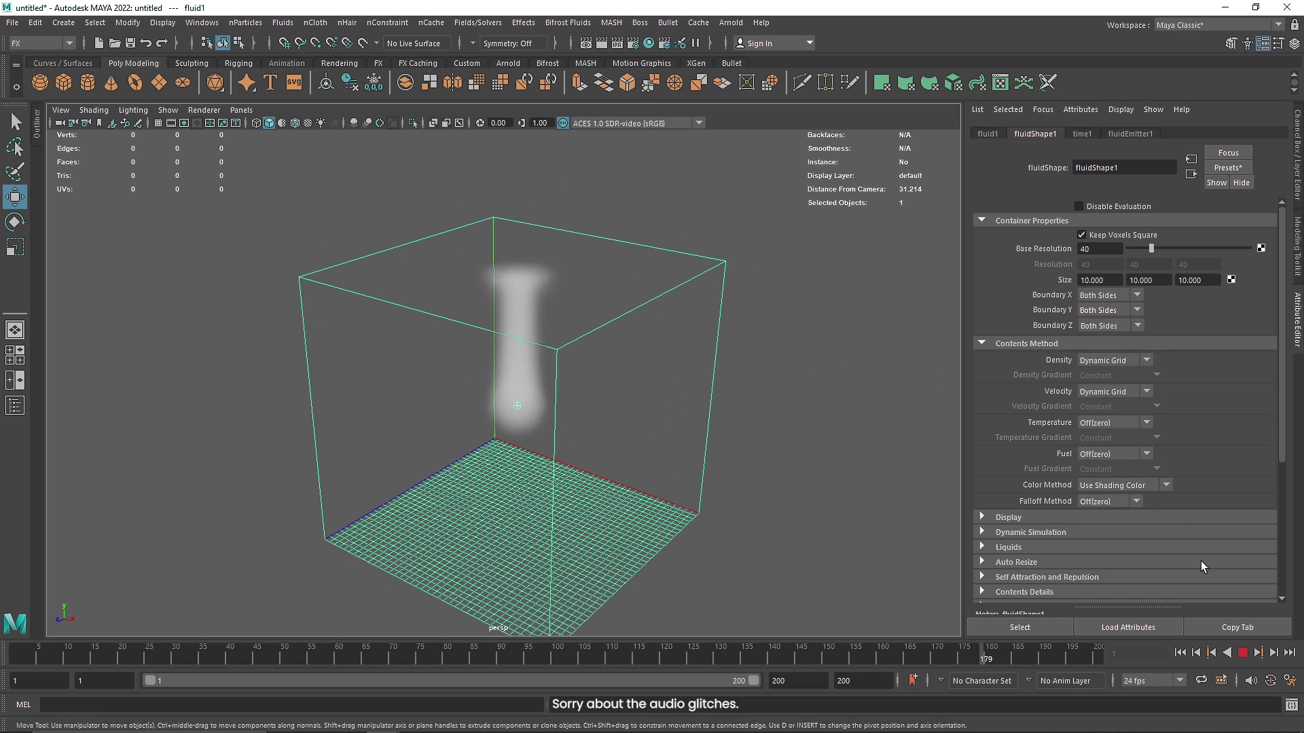
click(1242, 653)
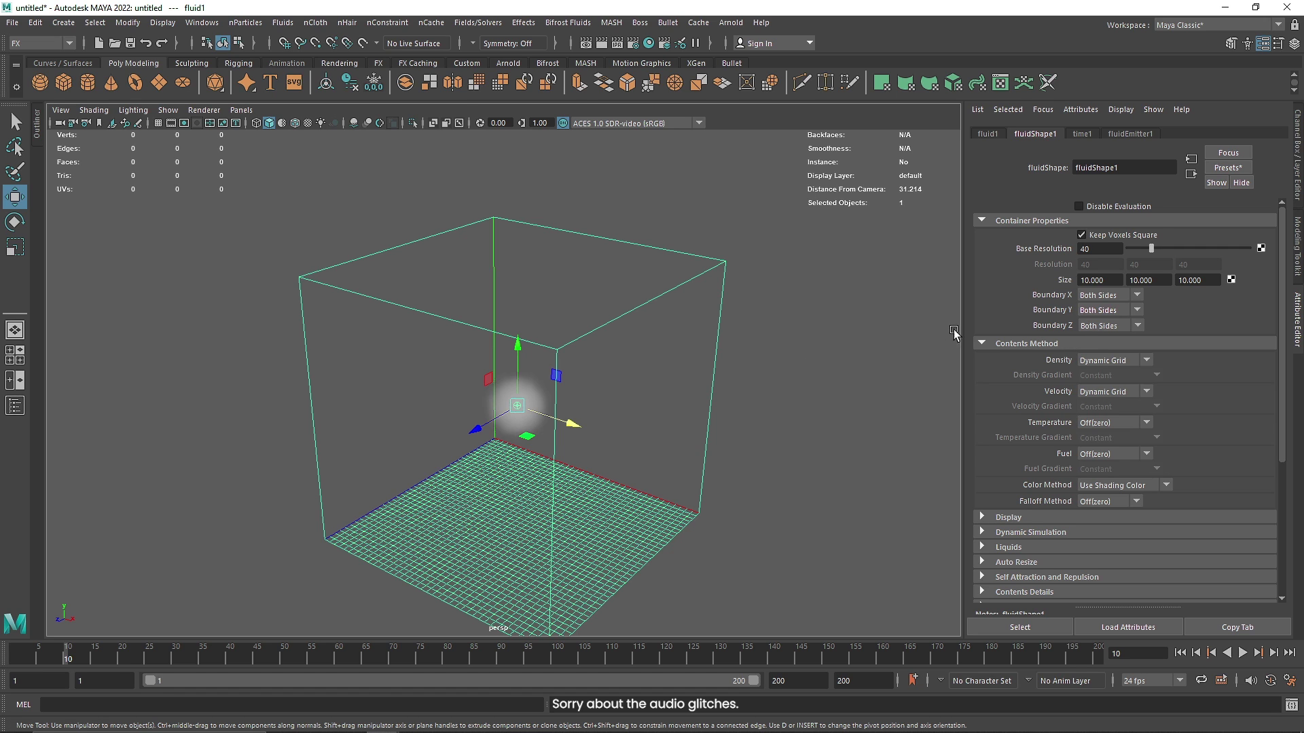
Confirm Density and Velocity content methods stay Dynamic Grid, then collapse Contents Method.
alt+drag(743, 454, 643, 426)
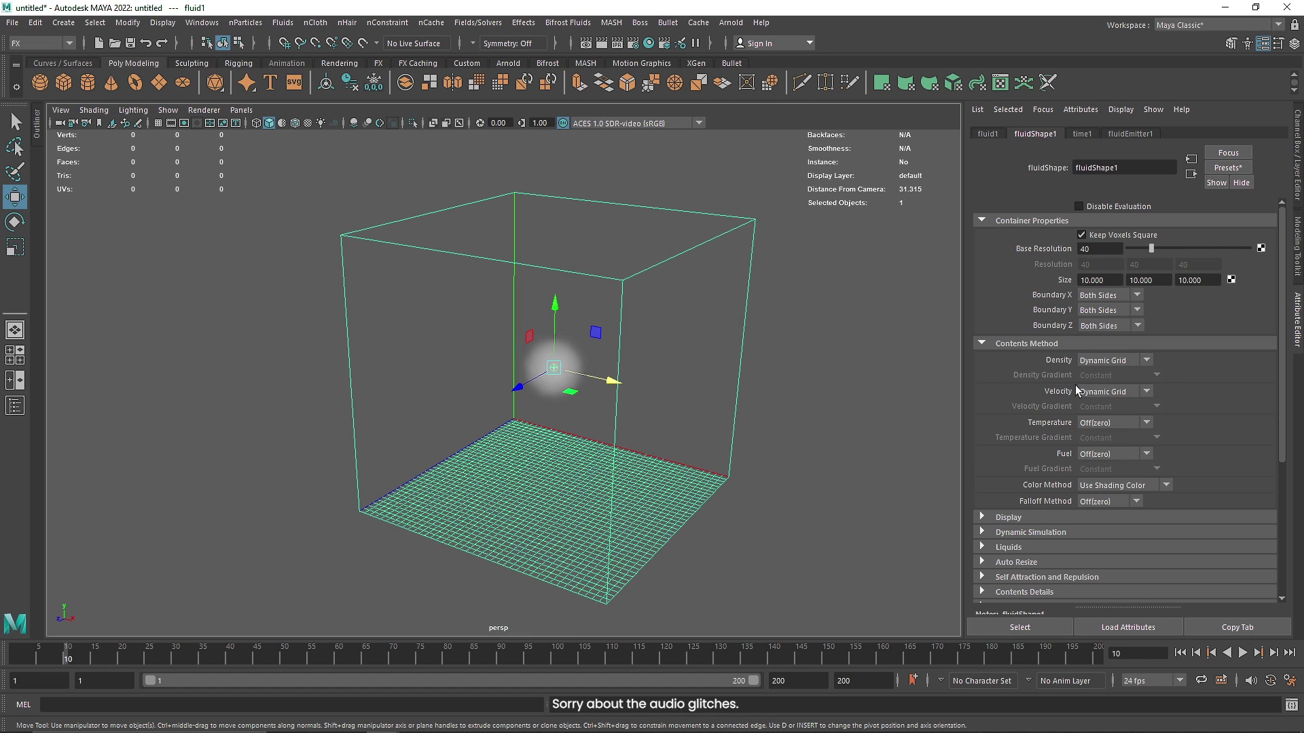
click(1114, 364)
click(1113, 368)
click(1116, 386)
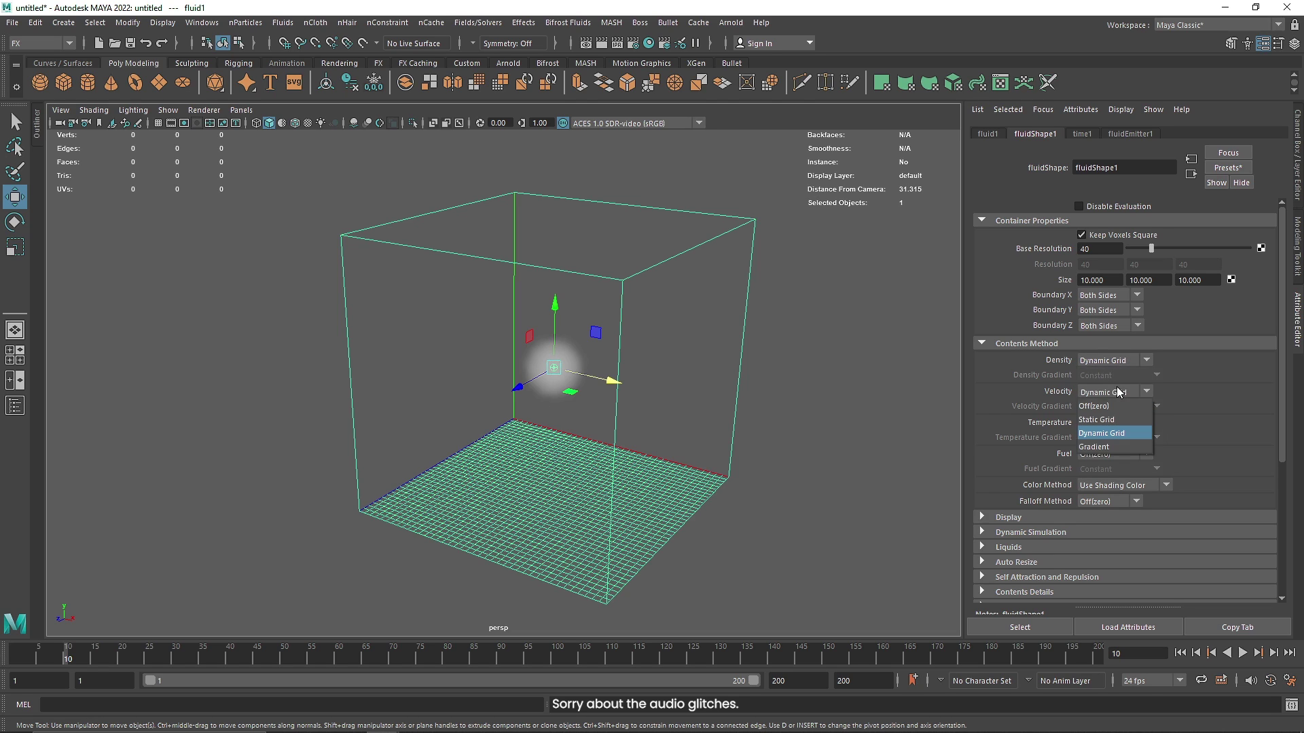
click(1117, 385)
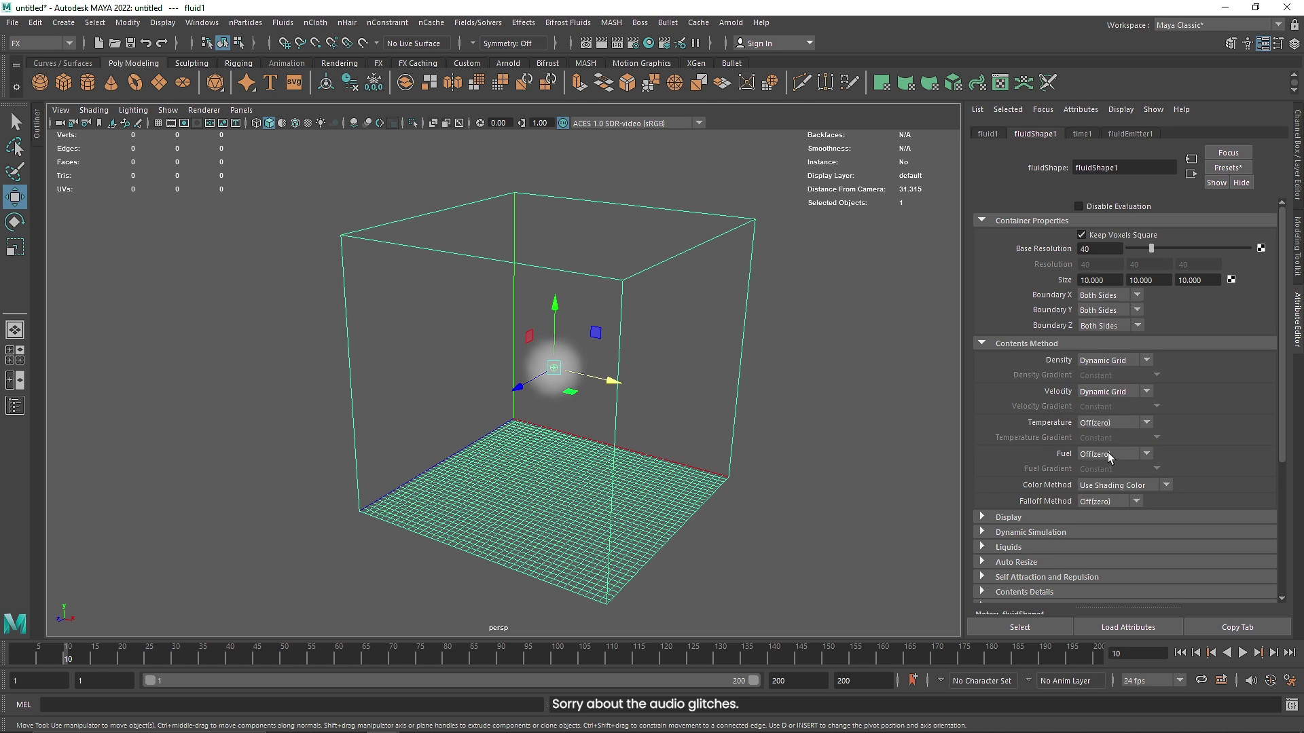
click(1016, 344)
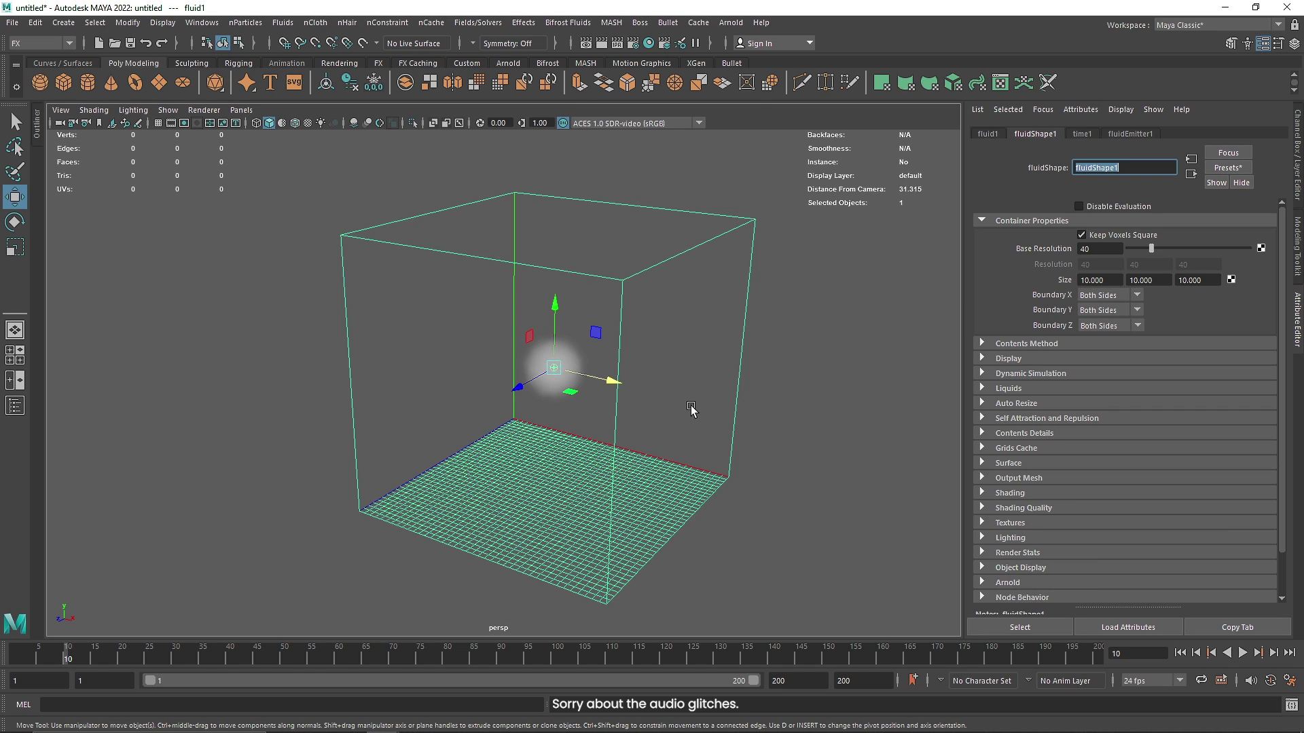
Rewind the simulation to frame 1 and expand the fluid's Display settings.
mouse_move(636, 405)
alt+mouse_down()
mouse_move(594, 408)
mouse_move(617, 402)
alt+mouse_up()
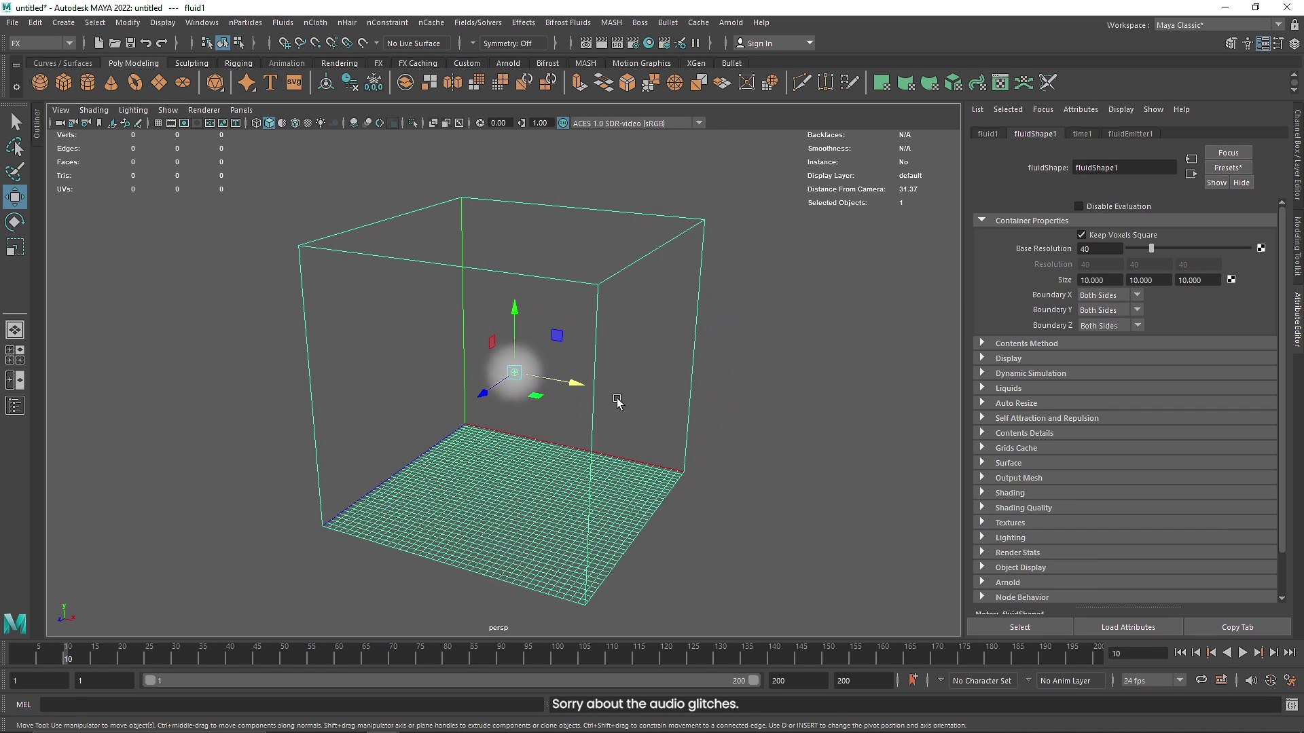
click(1180, 653)
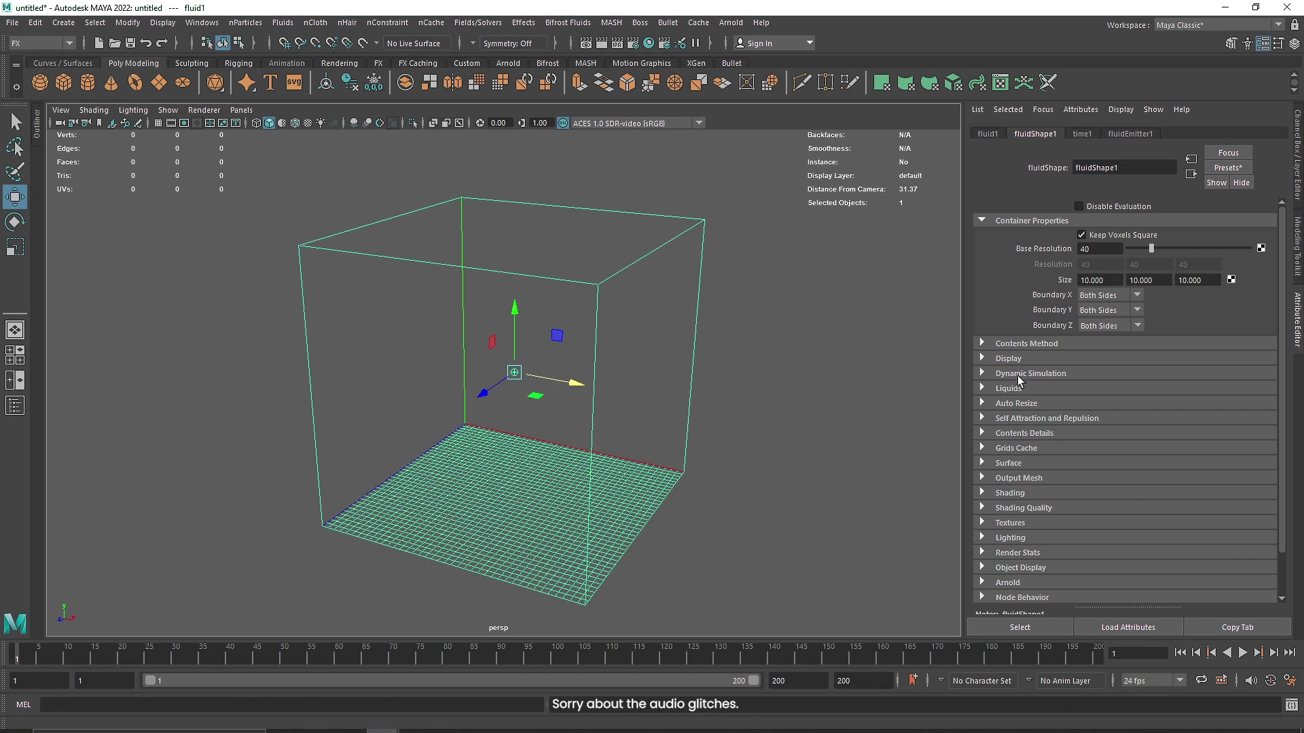
click(1009, 359)
Set Boundary Draw to Full and zoom in close to the reselected container.
click(1114, 438)
click(1103, 493)
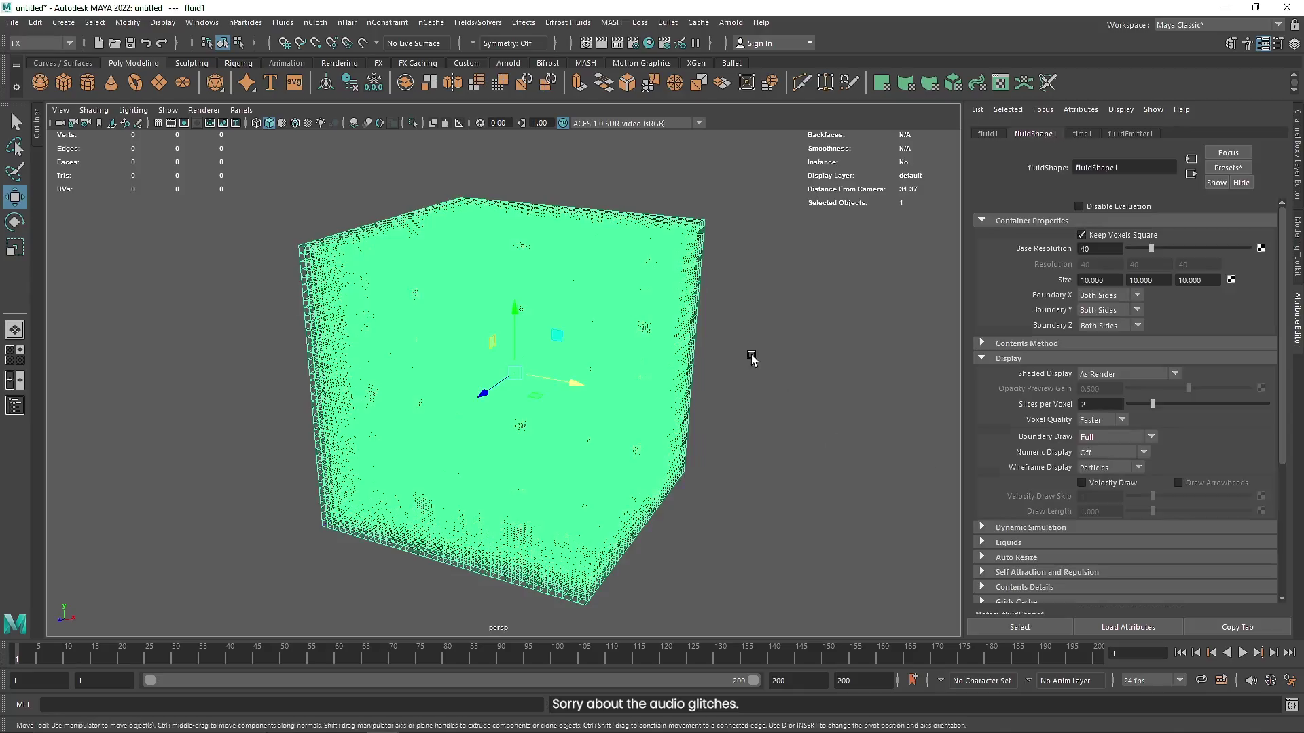
click(752, 359)
scroll(733, 323, up, 5)
alt+drag(733, 323, 732, 378)
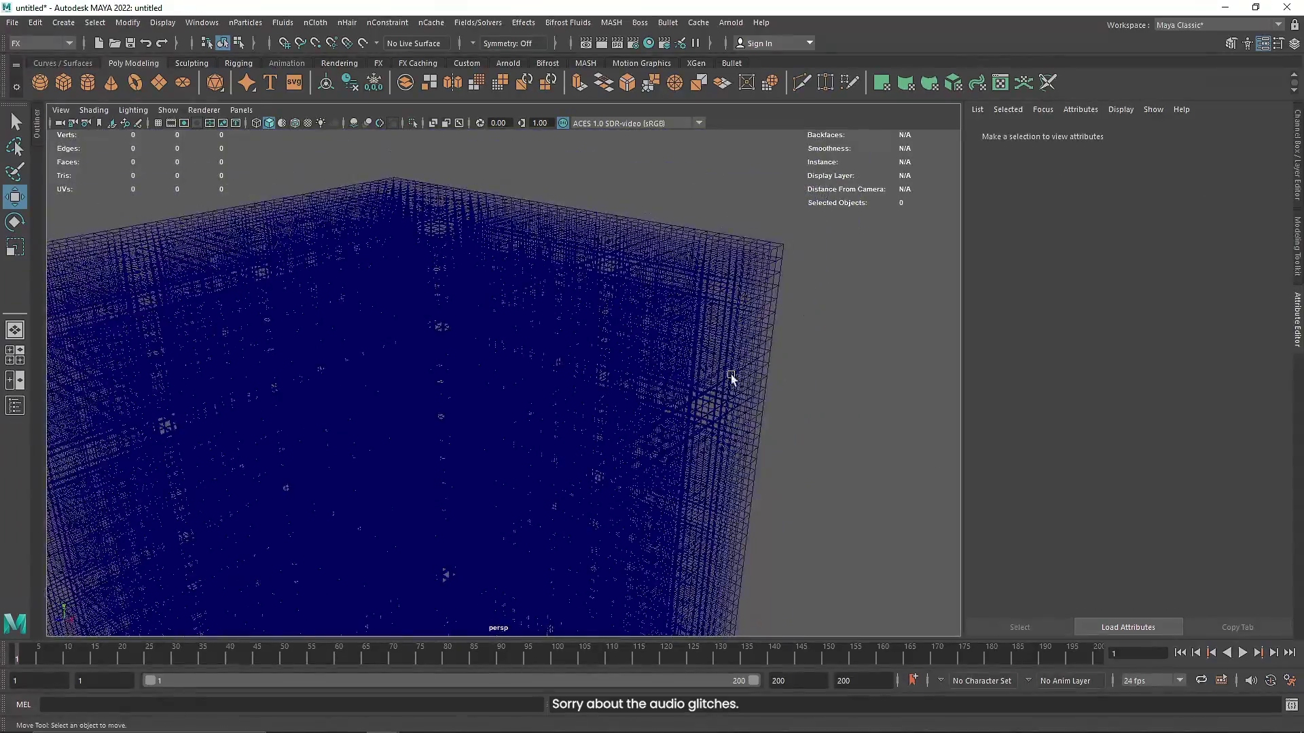
click(732, 378)
Lower Base Resolution as far as 4, then bring it back up to 30.
drag(1150, 249, 1129, 252)
alt+drag(700, 340, 620, 379)
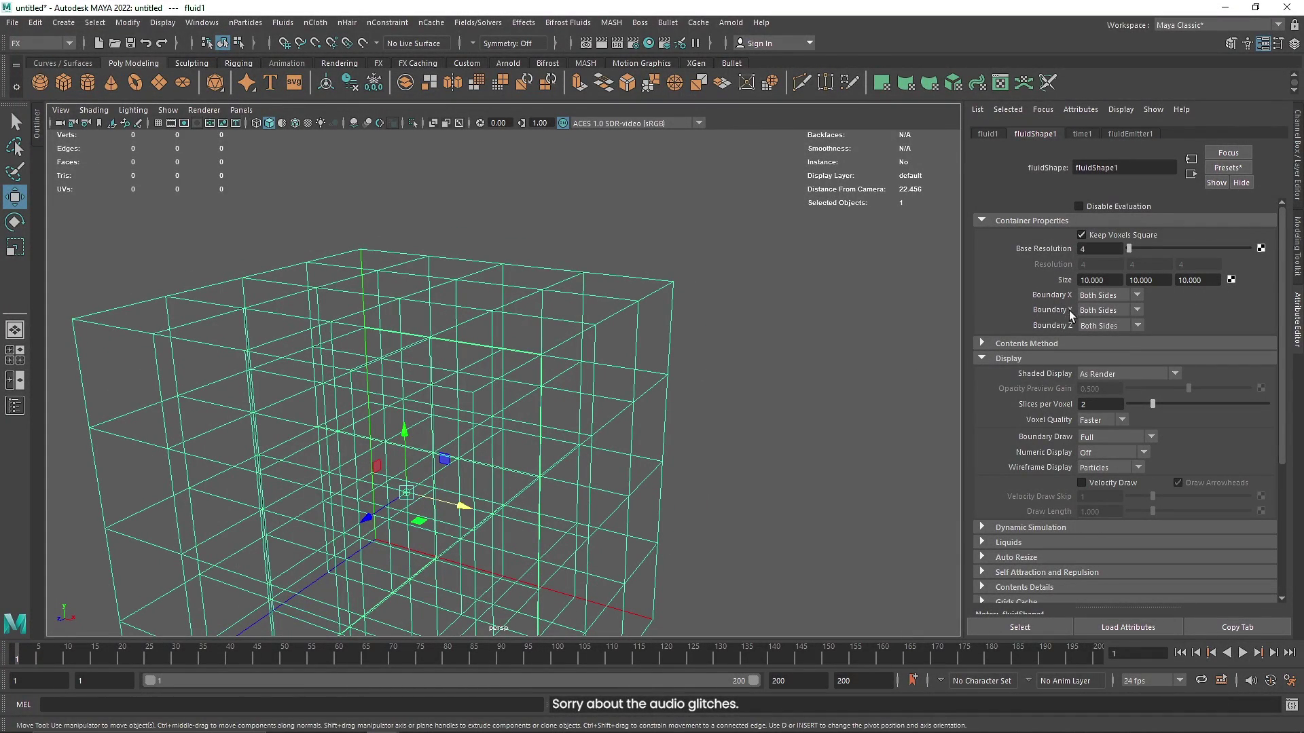
drag(1131, 251, 1141, 248)
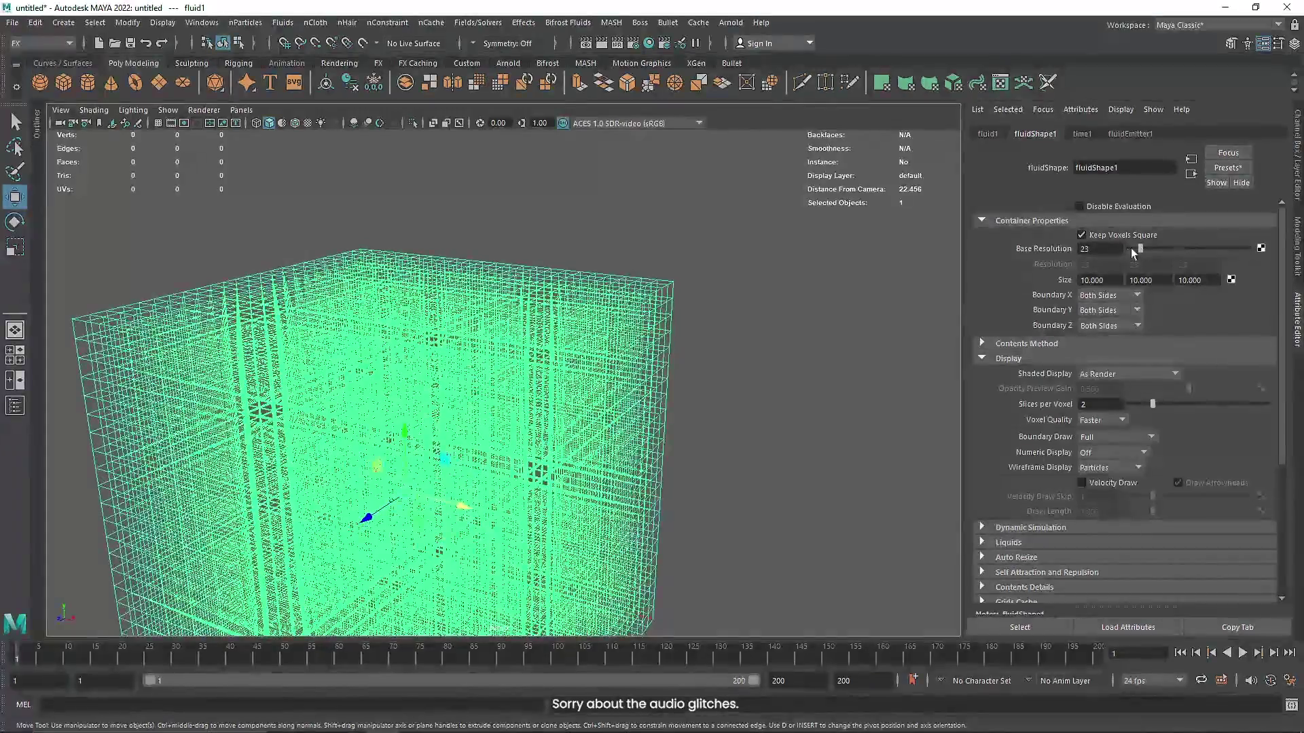
click(754, 357)
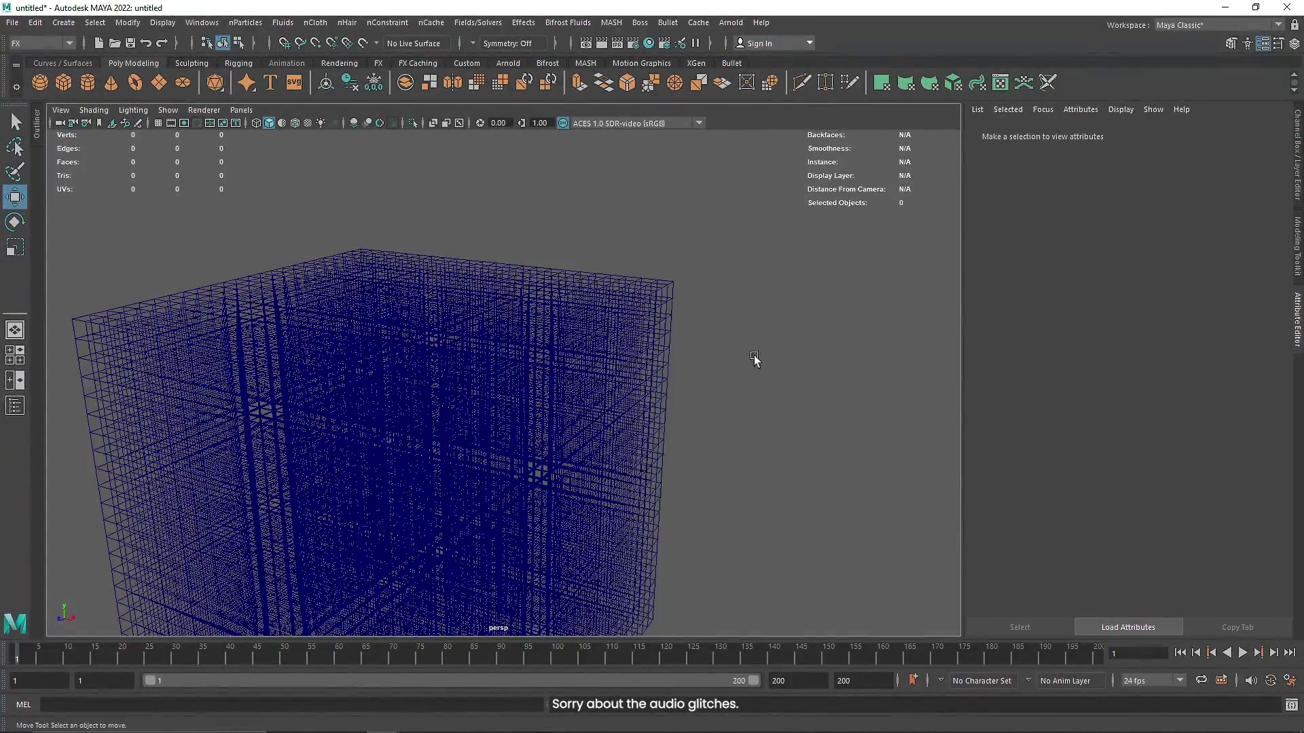
drag(633, 358, 634, 381)
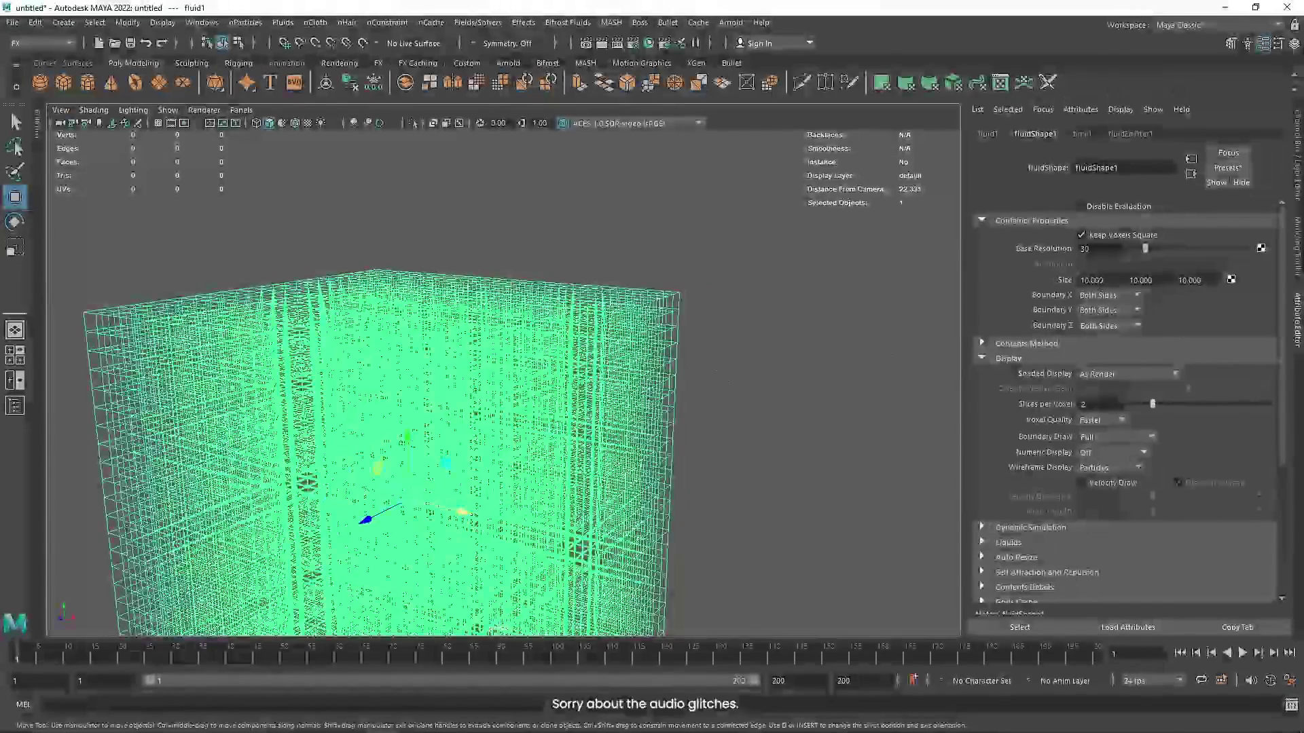
Switch Boundary Draw back to Bottom and collapse the Display section.
click(1096, 437)
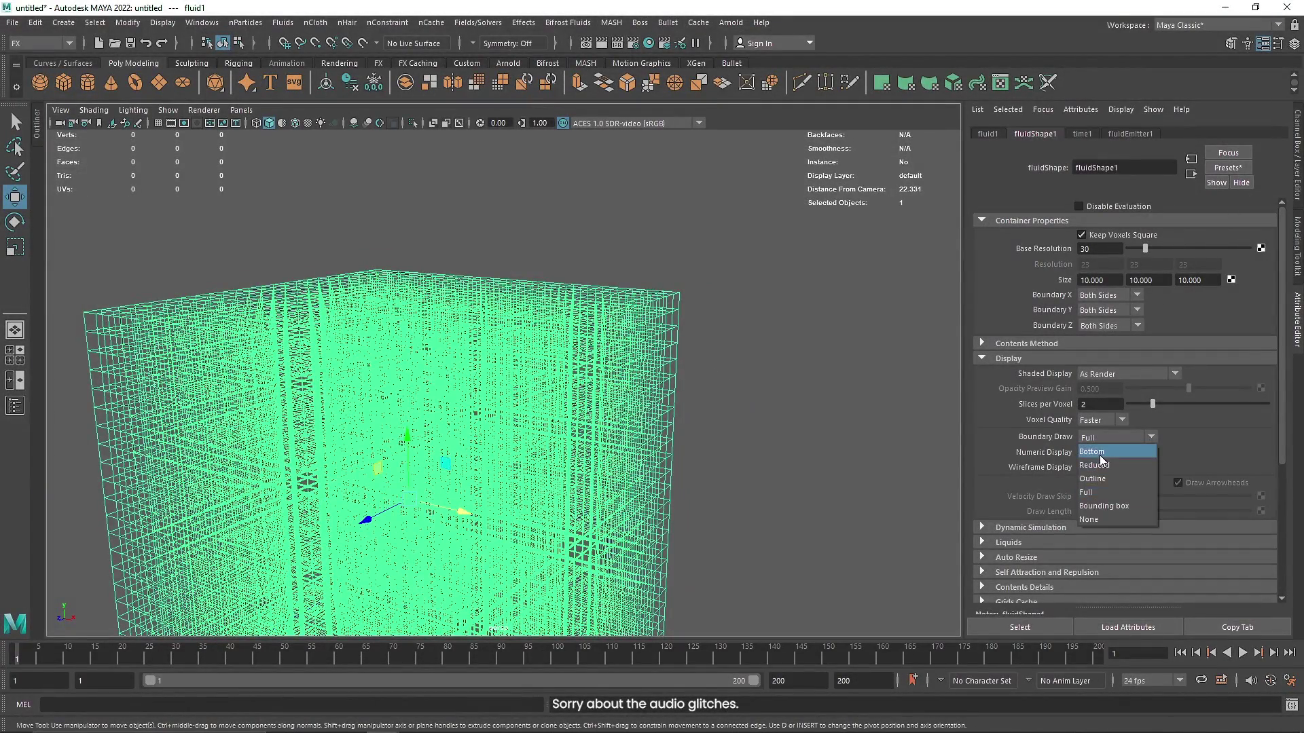
click(1097, 465)
click(1003, 359)
Frame the fluid container and briefly play, then stop, the simulation.
key(f)
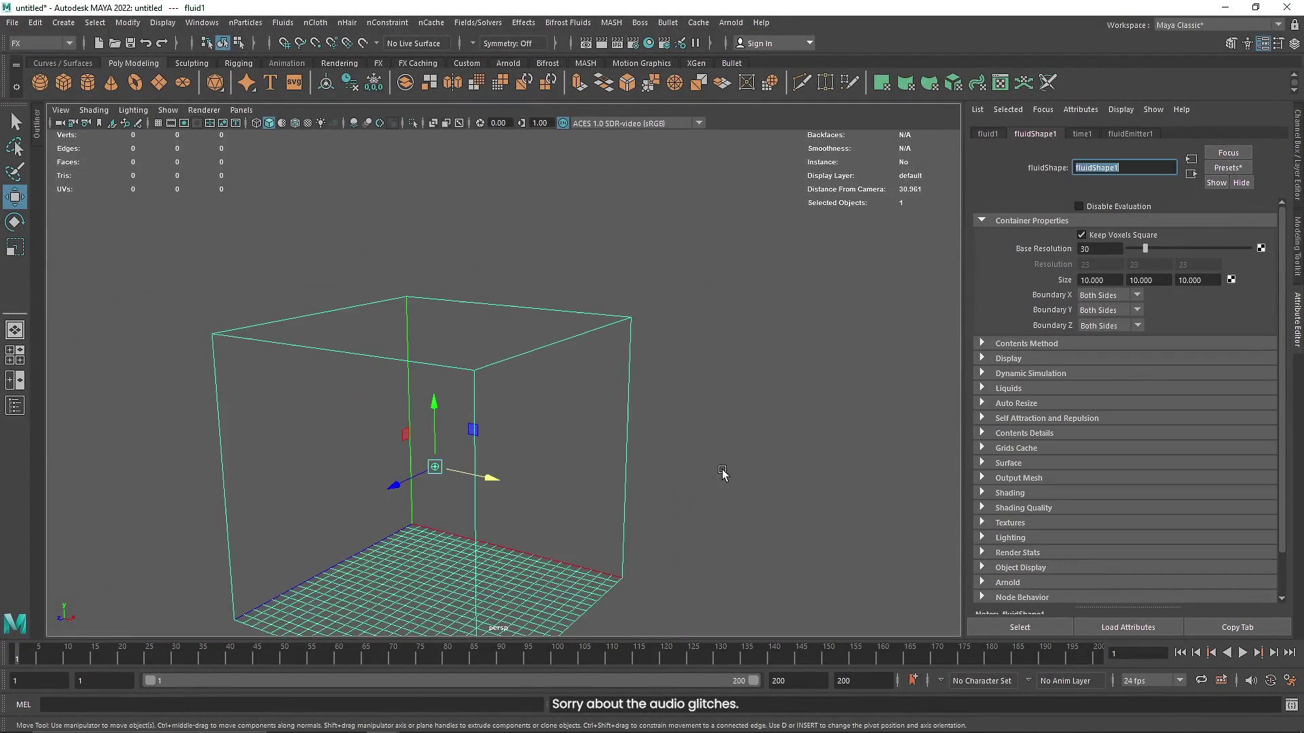
click(1242, 653)
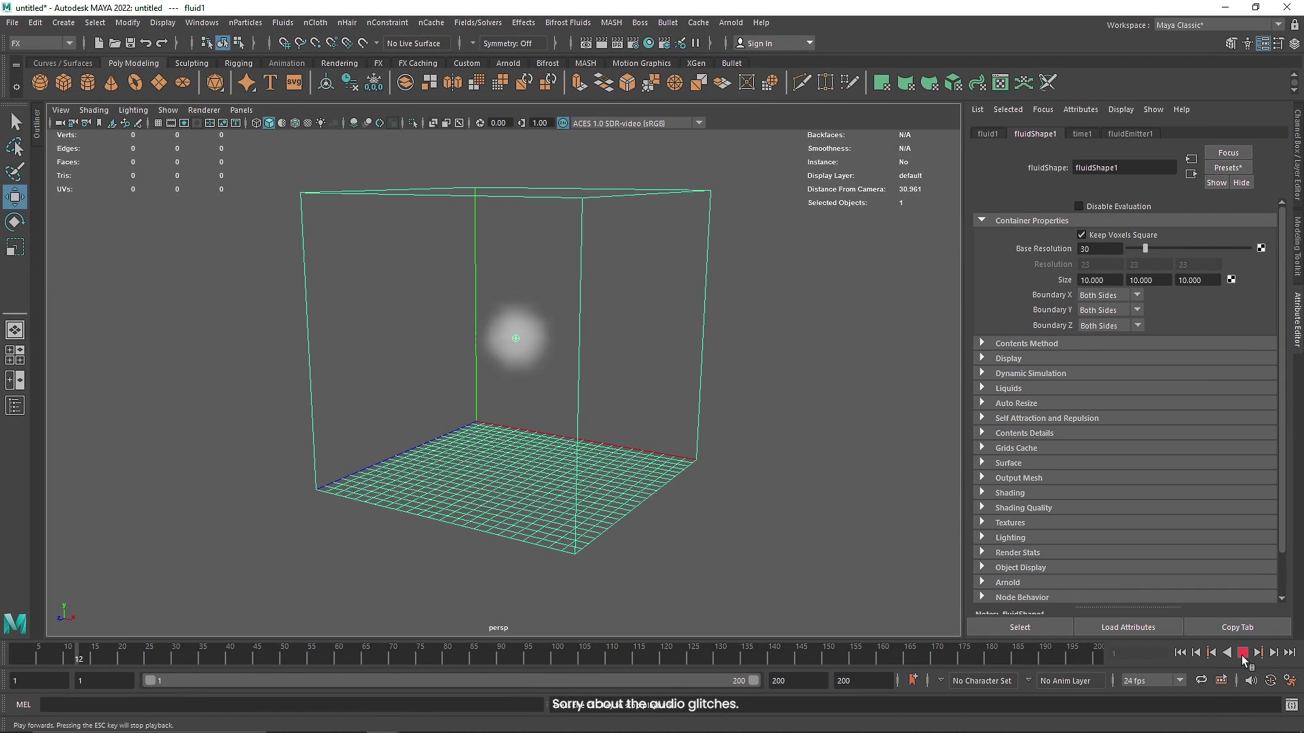
click(1242, 653)
alt+drag(516, 353, 611, 353)
Select only fluidEmitter1 and lower it near the container floor at Translate Y -3.908.
drag(547, 317, 480, 358)
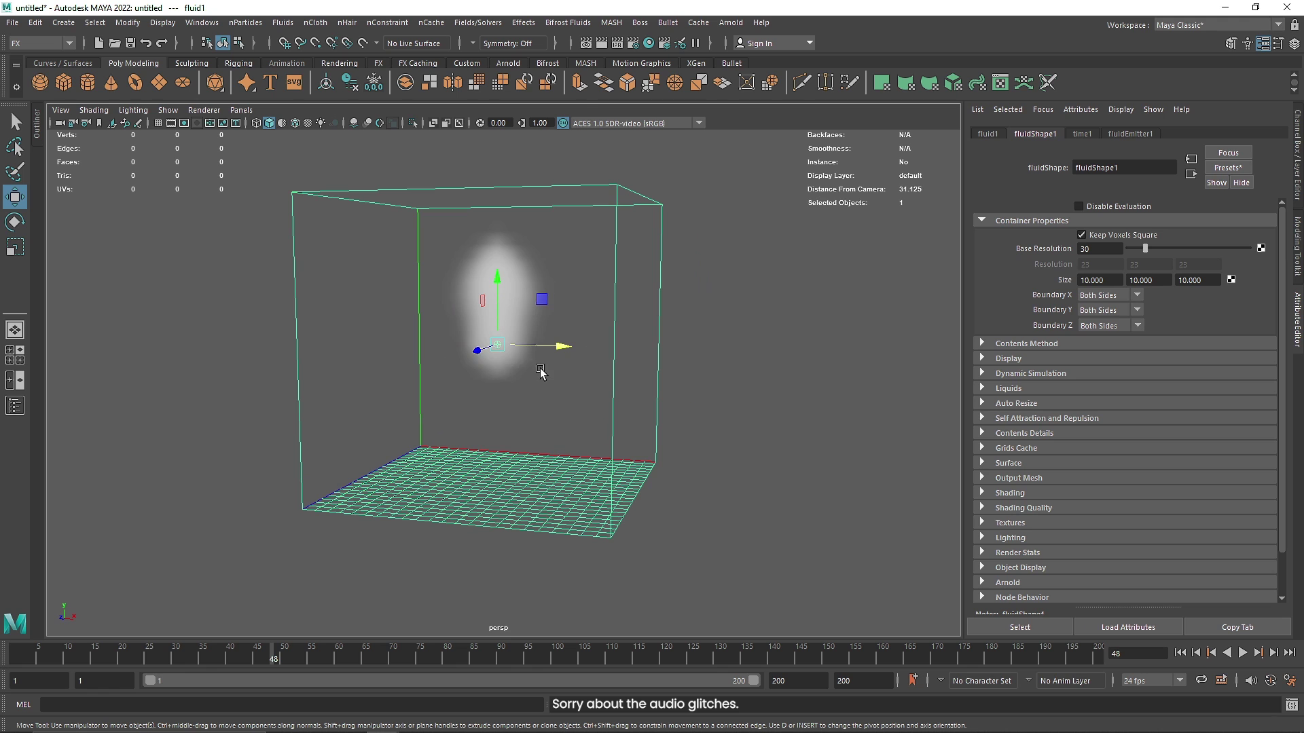
click(577, 295)
drag(578, 278, 489, 419)
click(515, 279)
alt+drag(574, 422, 588, 482)
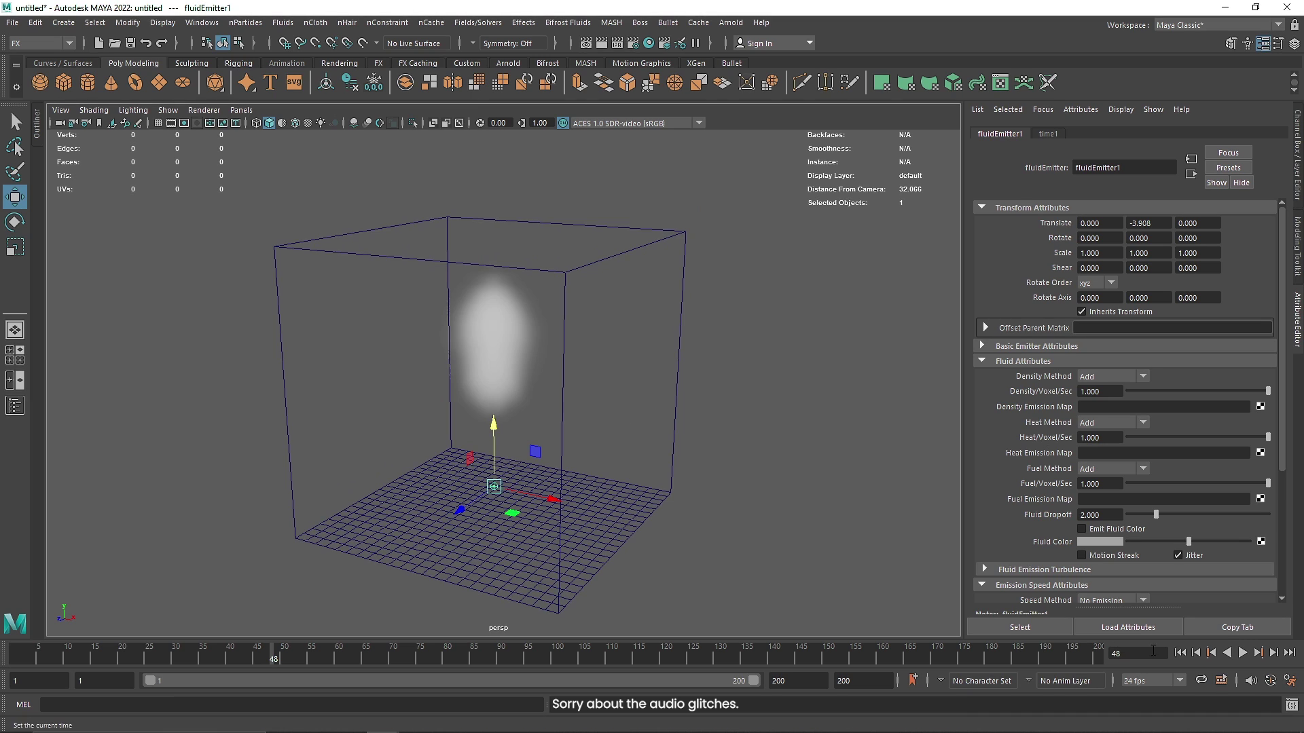
Replay the simulation from frame 1 to about frame 77, then select the fluid container.
click(1180, 653)
click(1242, 653)
click(1227, 653)
click(1179, 653)
click(1242, 653)
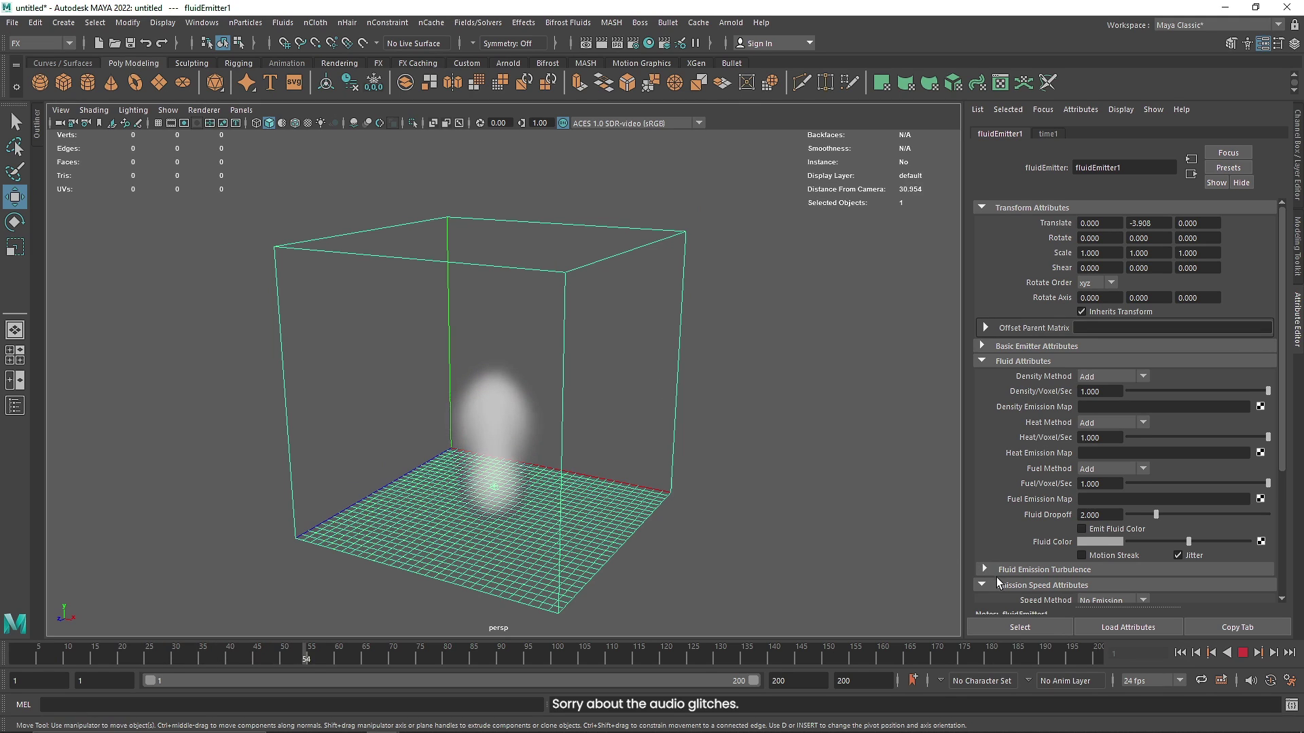
key(Escape)
key(Up)
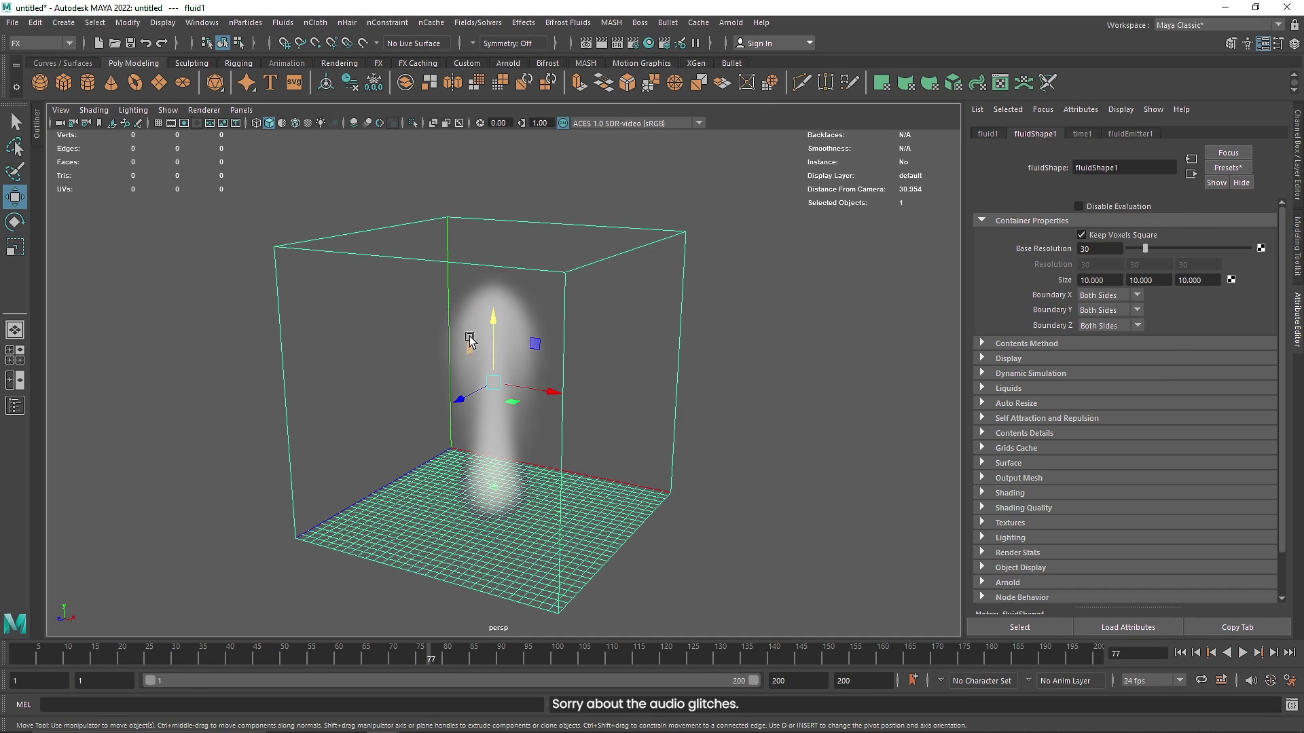
Tumble to a corner view and expand fluidShape1's Contents Details > Density settings.
alt+drag(445, 383, 696, 463)
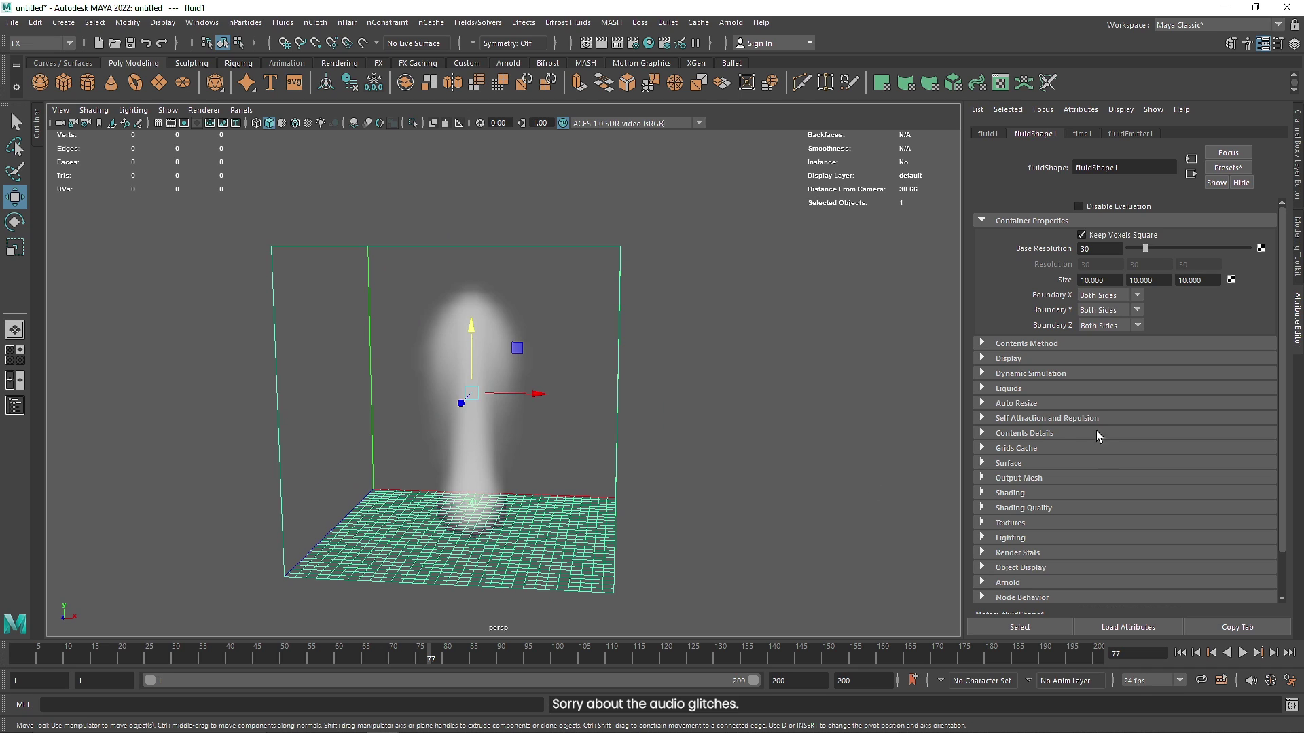
click(1049, 436)
scroll(1032, 469, down, 3)
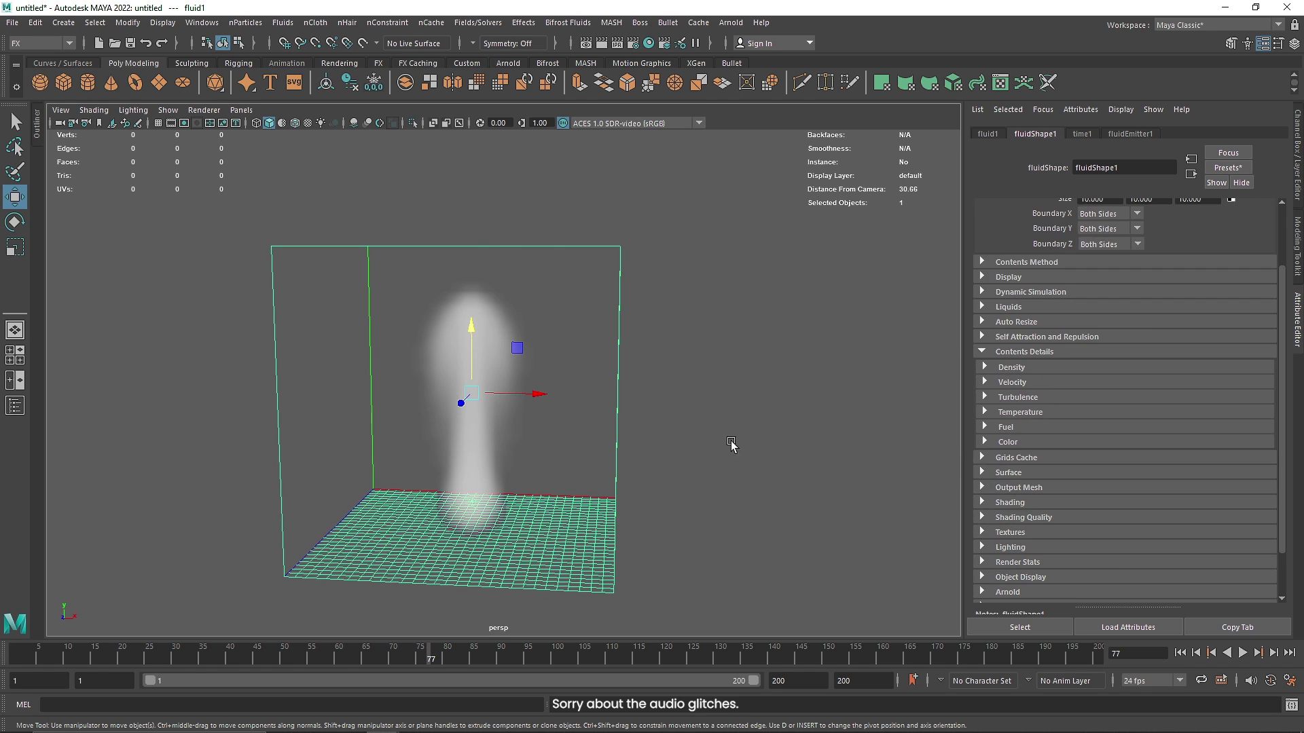
alt+drag(676, 463, 633, 463)
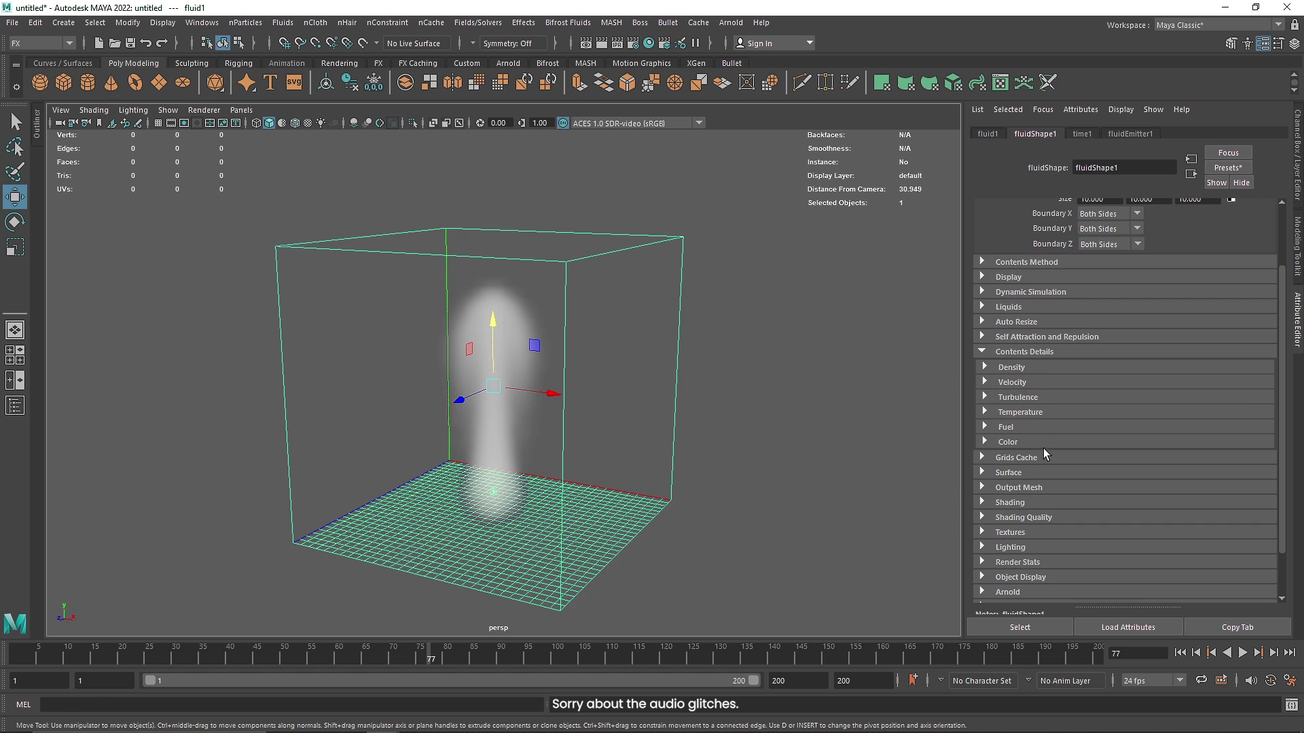
click(1018, 370)
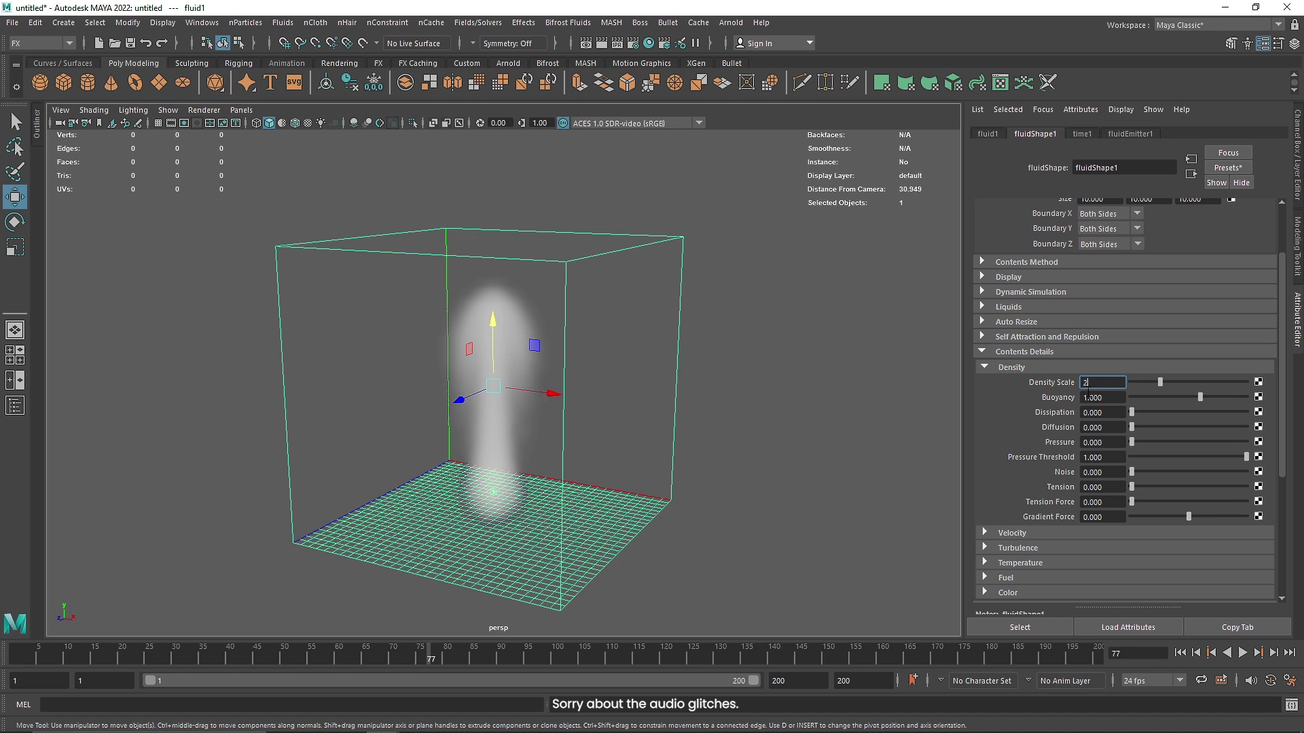
Apply Density Scale 2 and replay the simulation from frame 1 to preview the denser plume.
key(Return)
alt+drag(519, 425, 544, 405)
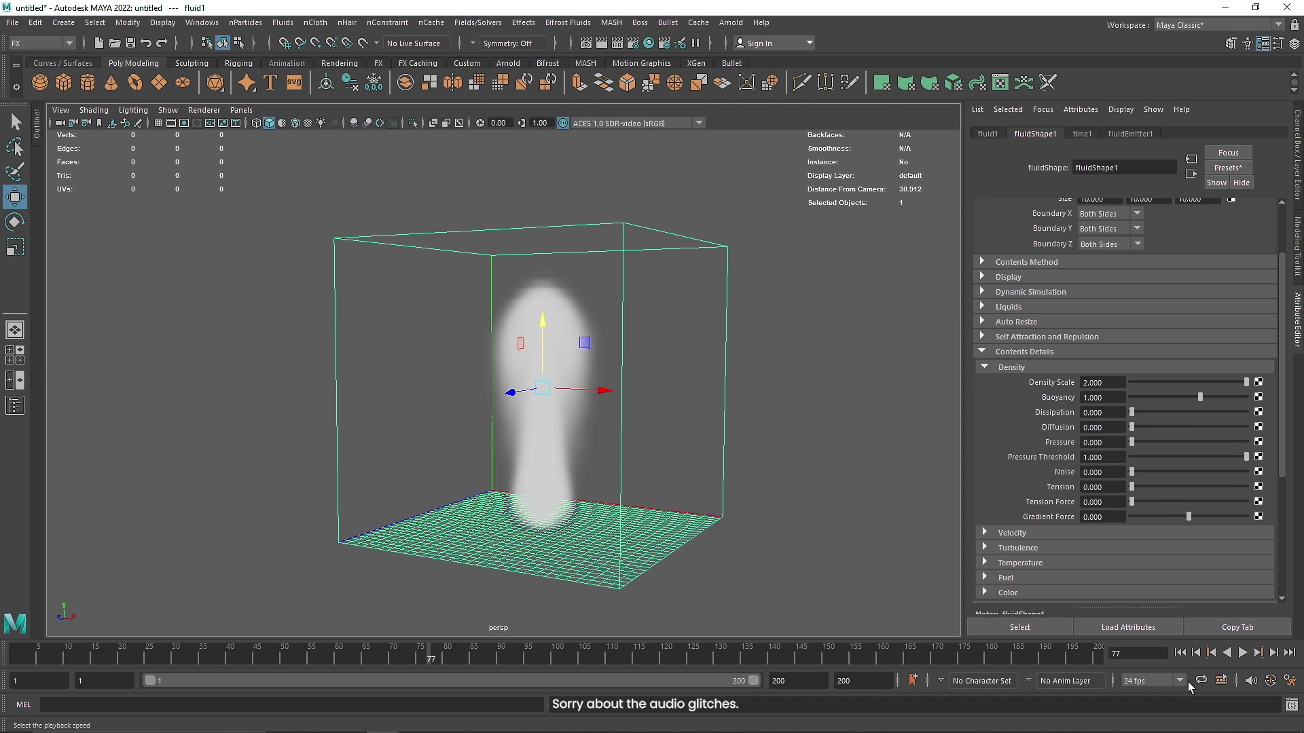
click(1180, 653)
click(1243, 652)
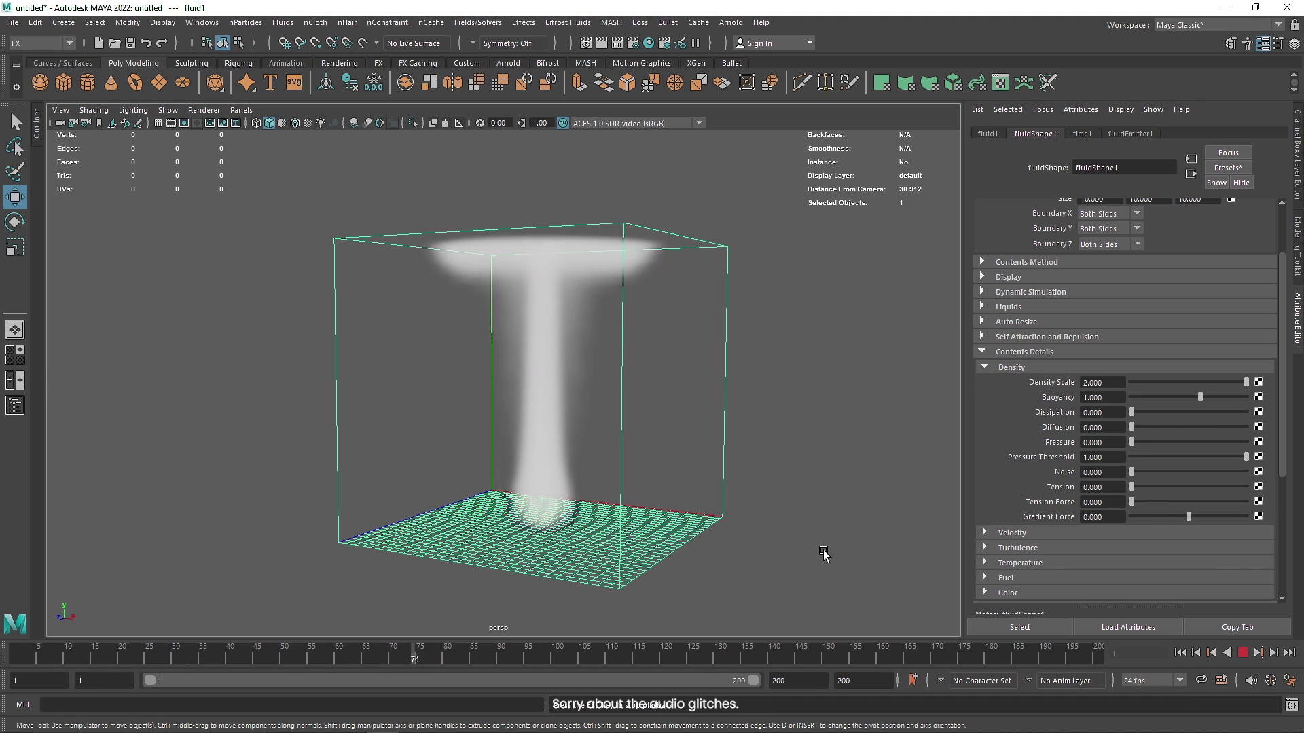
mouse_move(785, 518)
alt+mouse_down()
mouse_move(646, 532)
mouse_move(765, 524)
alt+mouse_up()
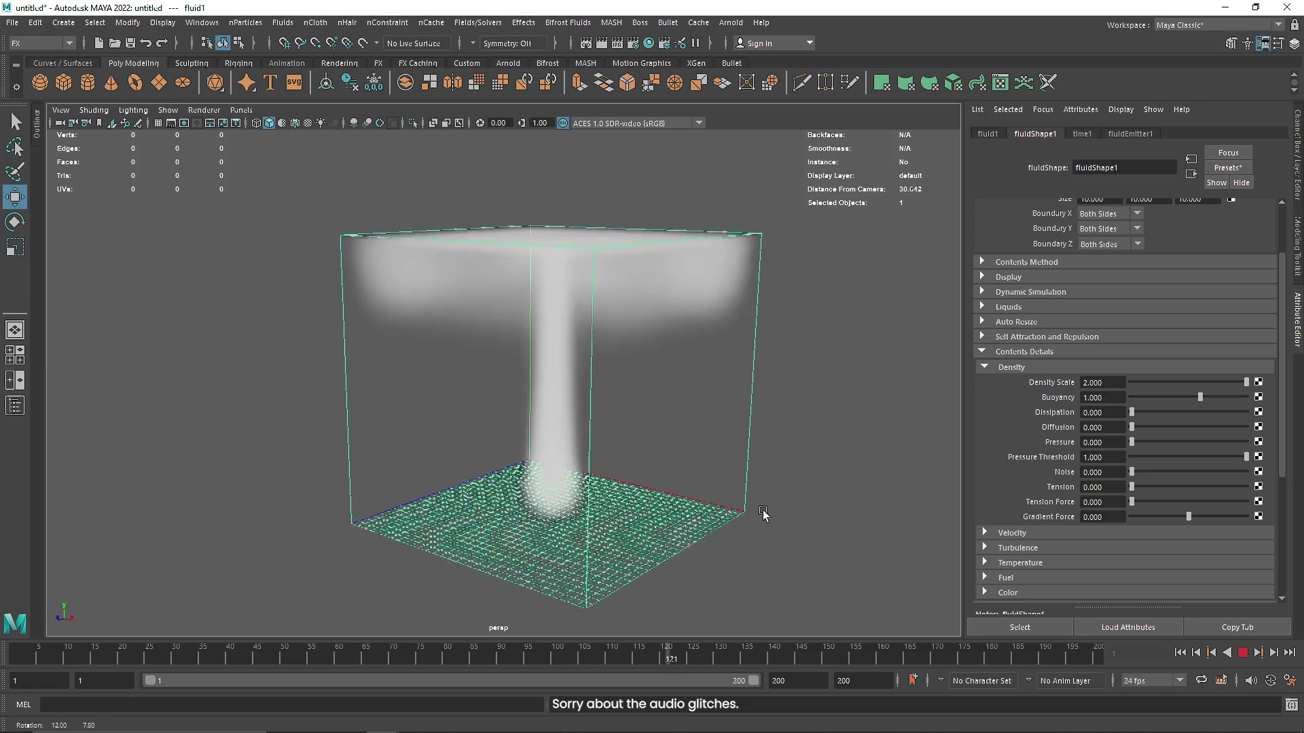
click(1243, 652)
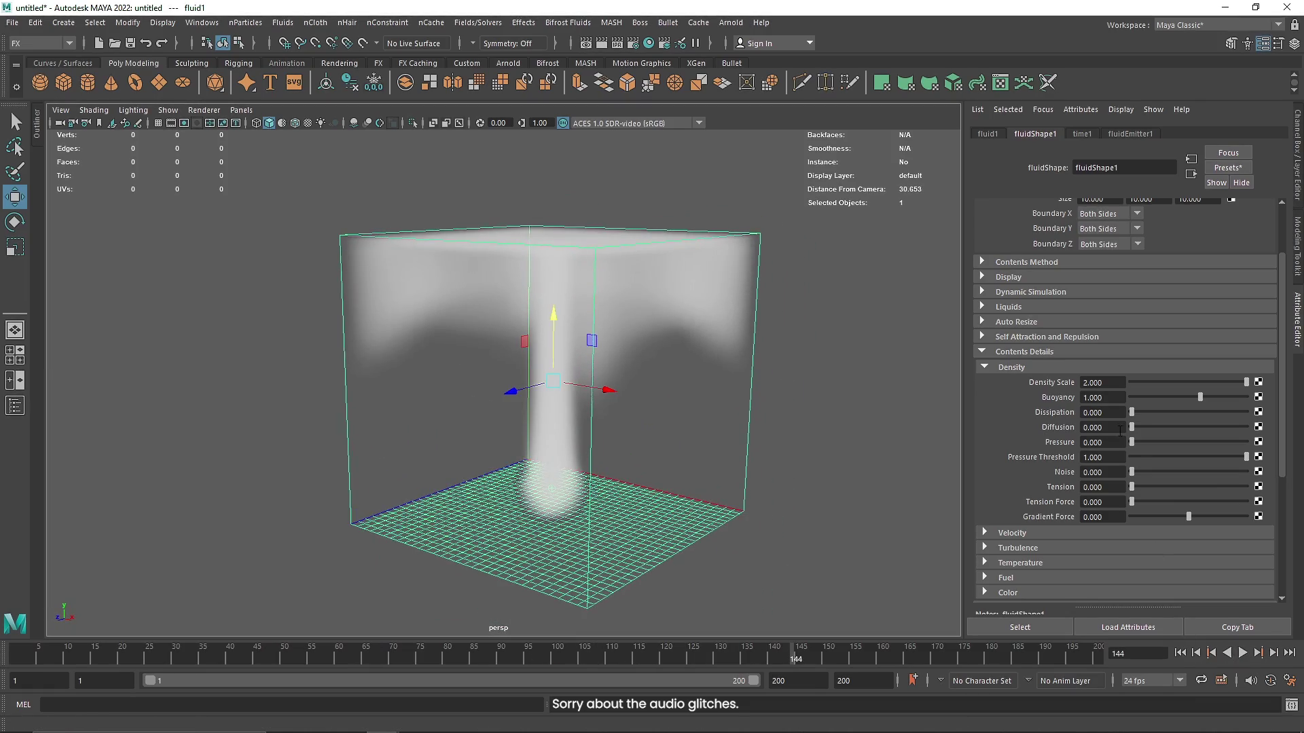
click(1182, 652)
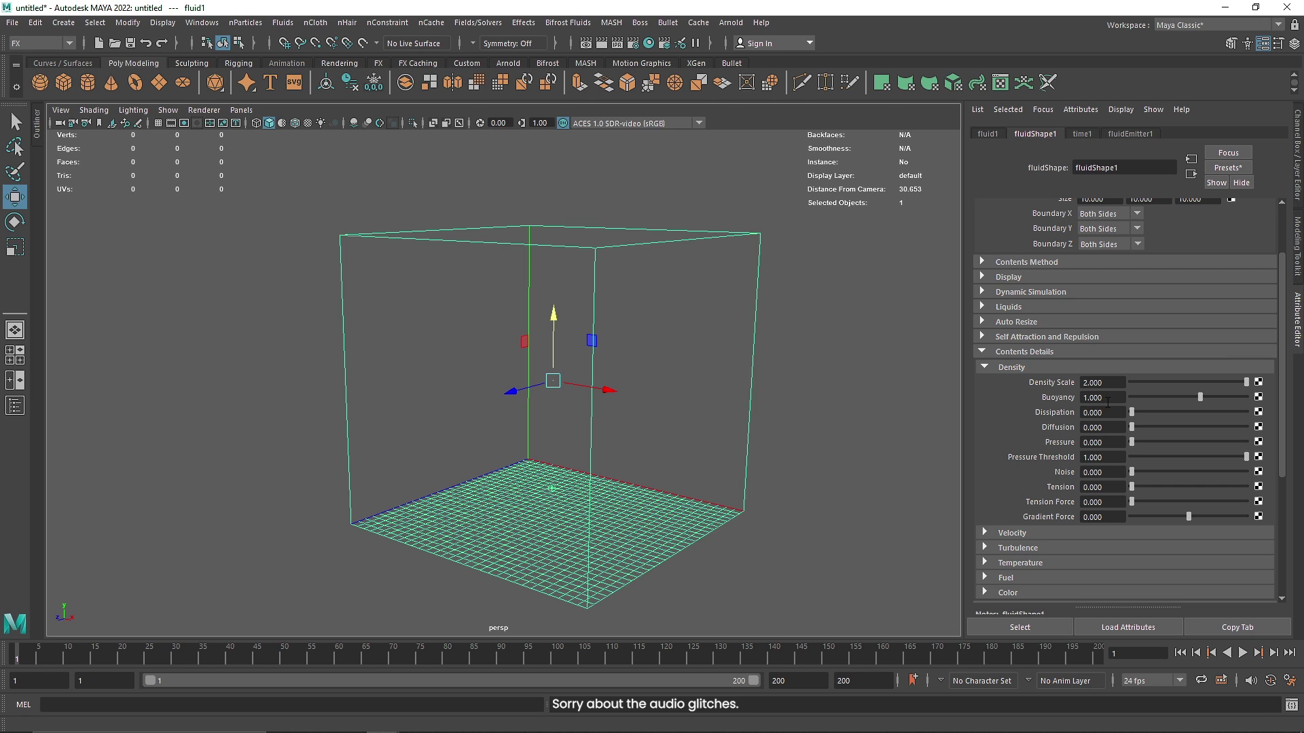
click(1242, 653)
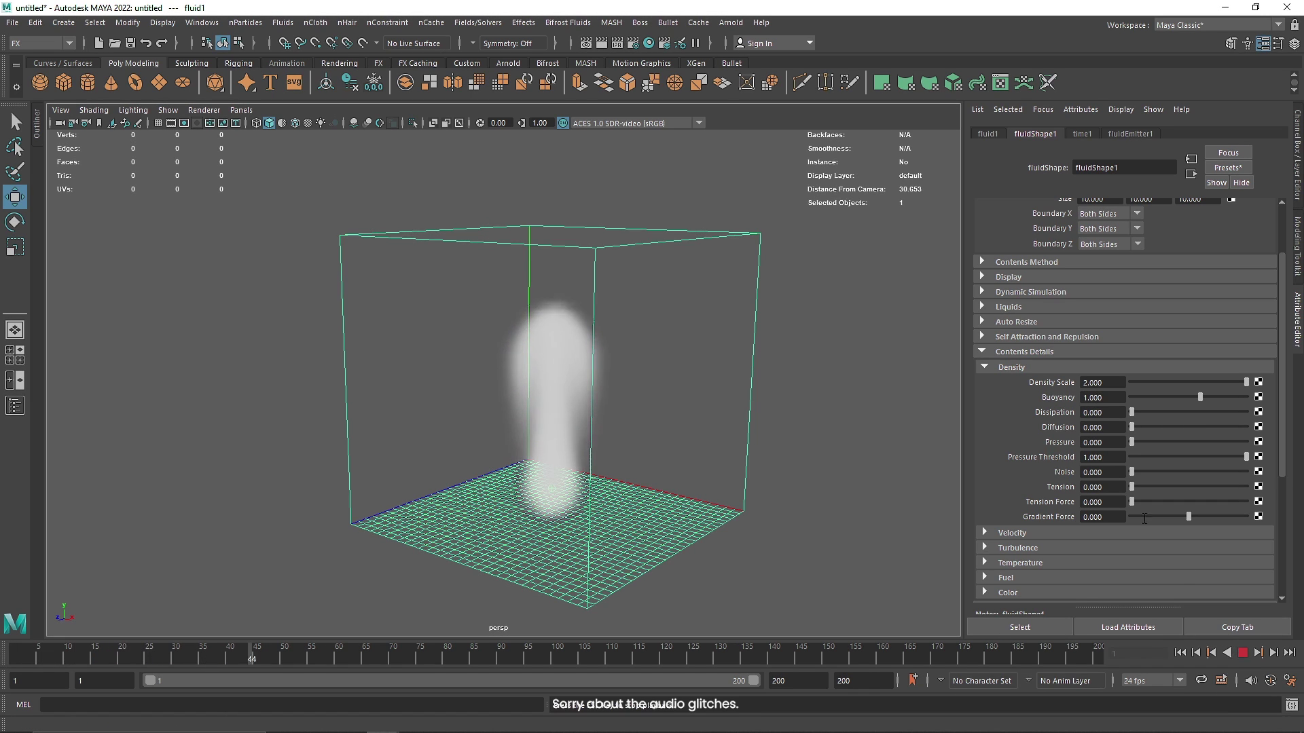
click(1242, 652)
text(5)
key(Tab)
click(1180, 653)
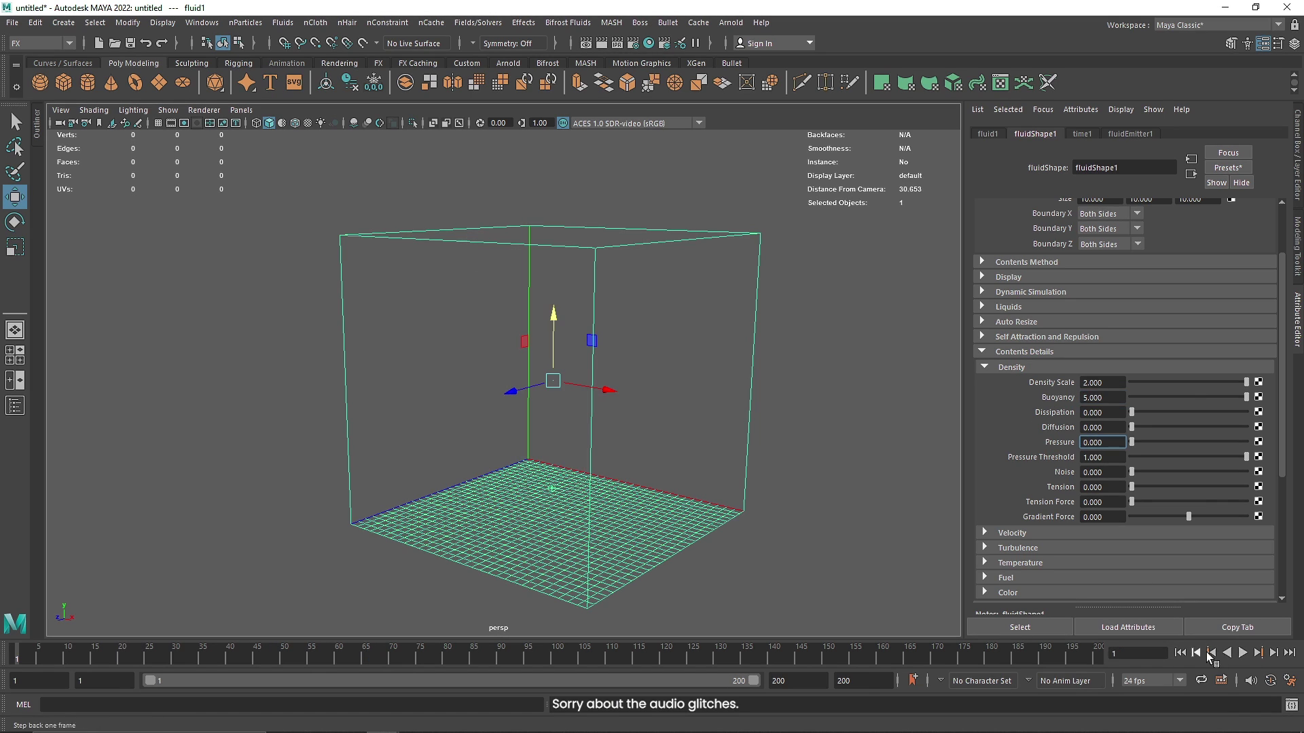
click(1242, 652)
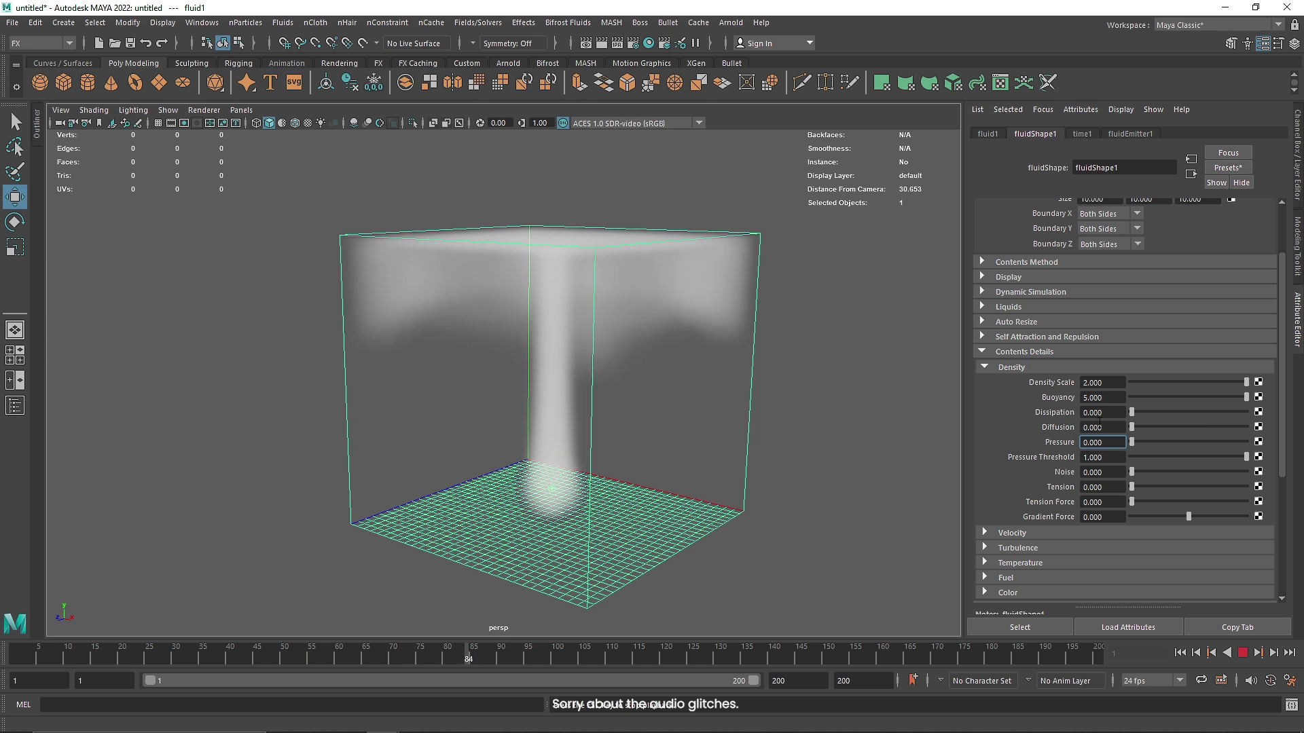
double_click(1101, 397)
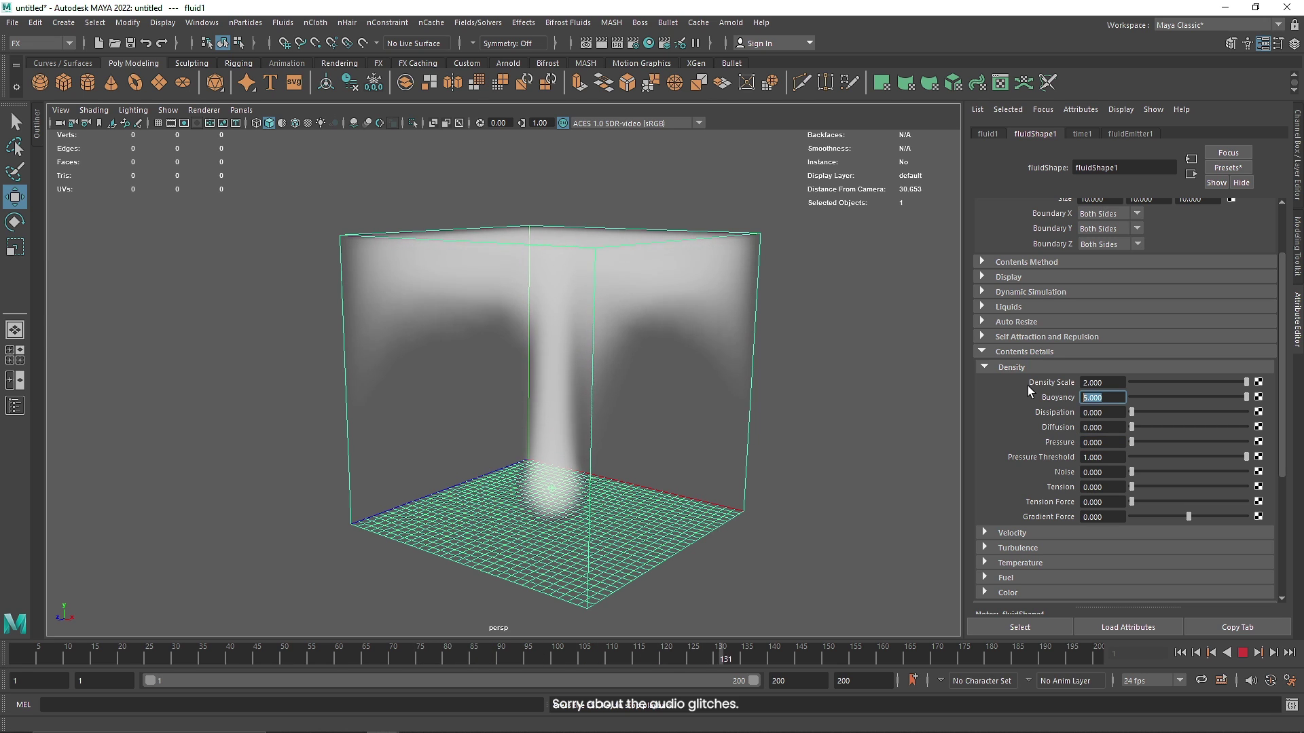
text(1)
key(Return)
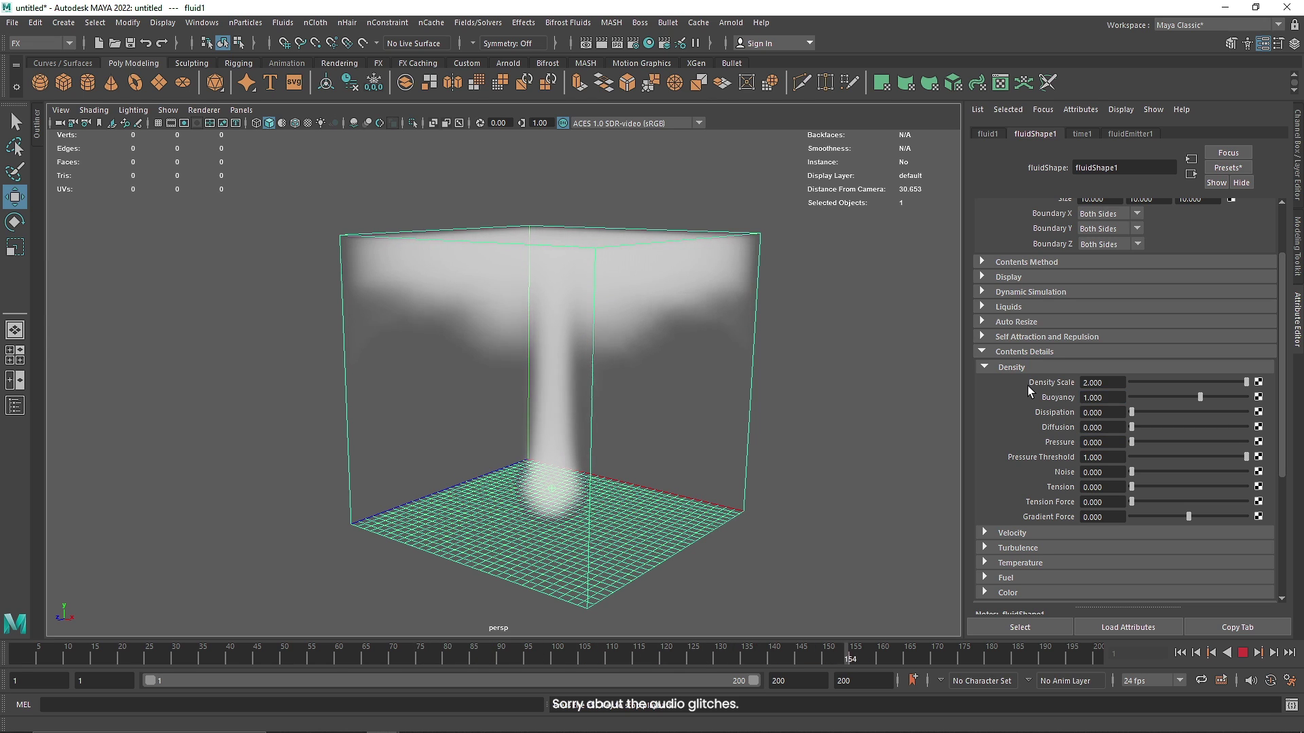
click(1243, 652)
click(1180, 653)
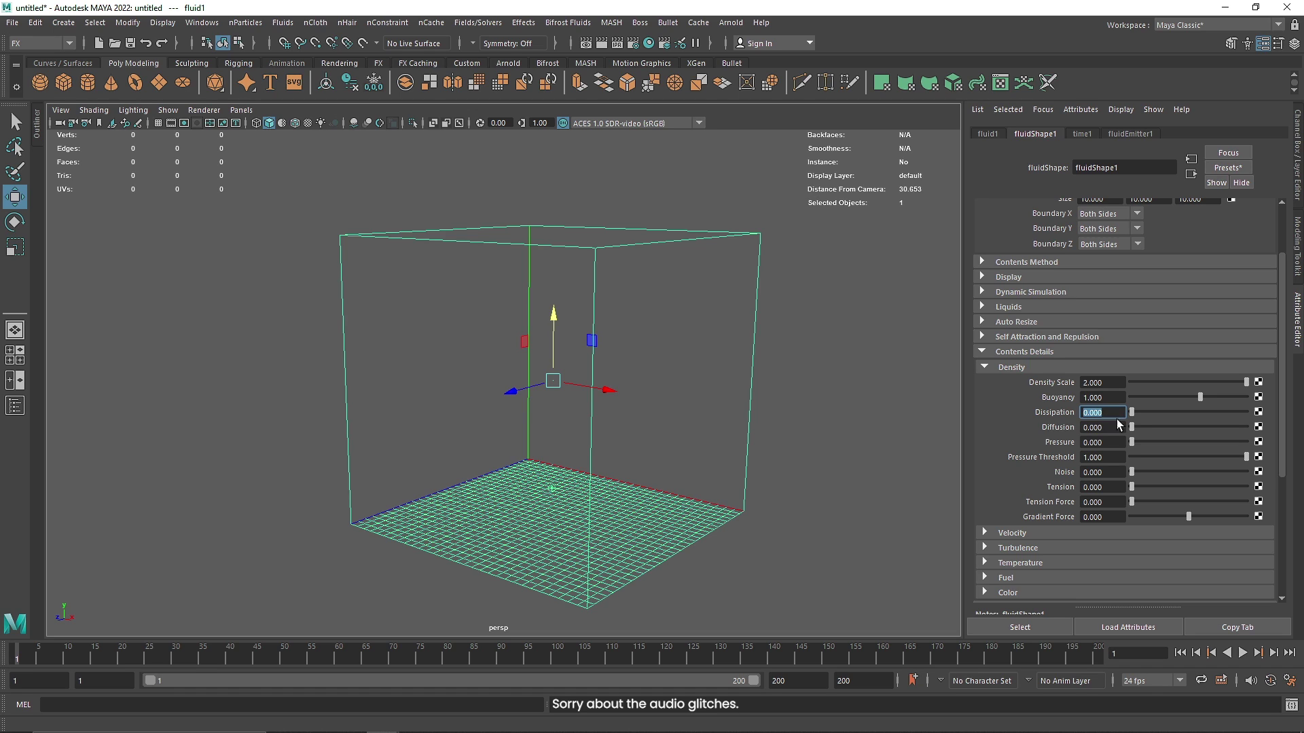
Play the simulation and drag the Dissipation slider up so the smoke fades.
click(1124, 423)
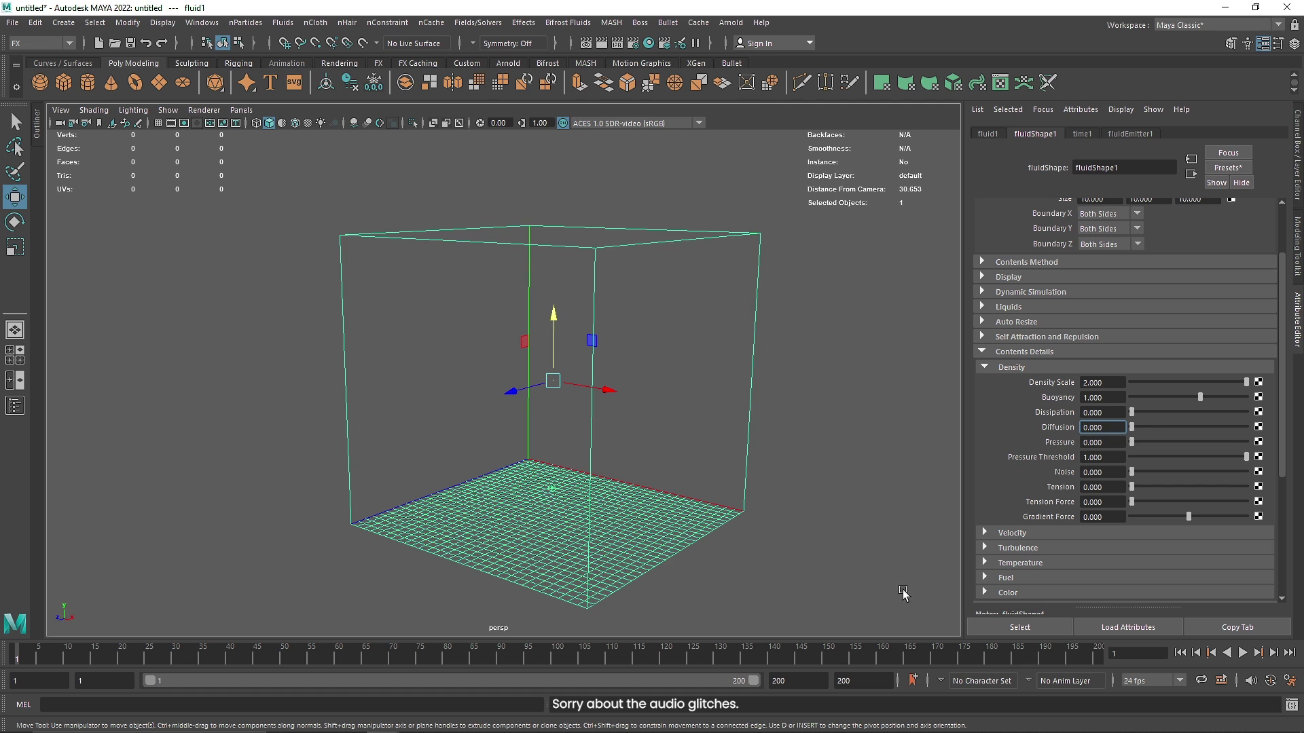
click(1243, 652)
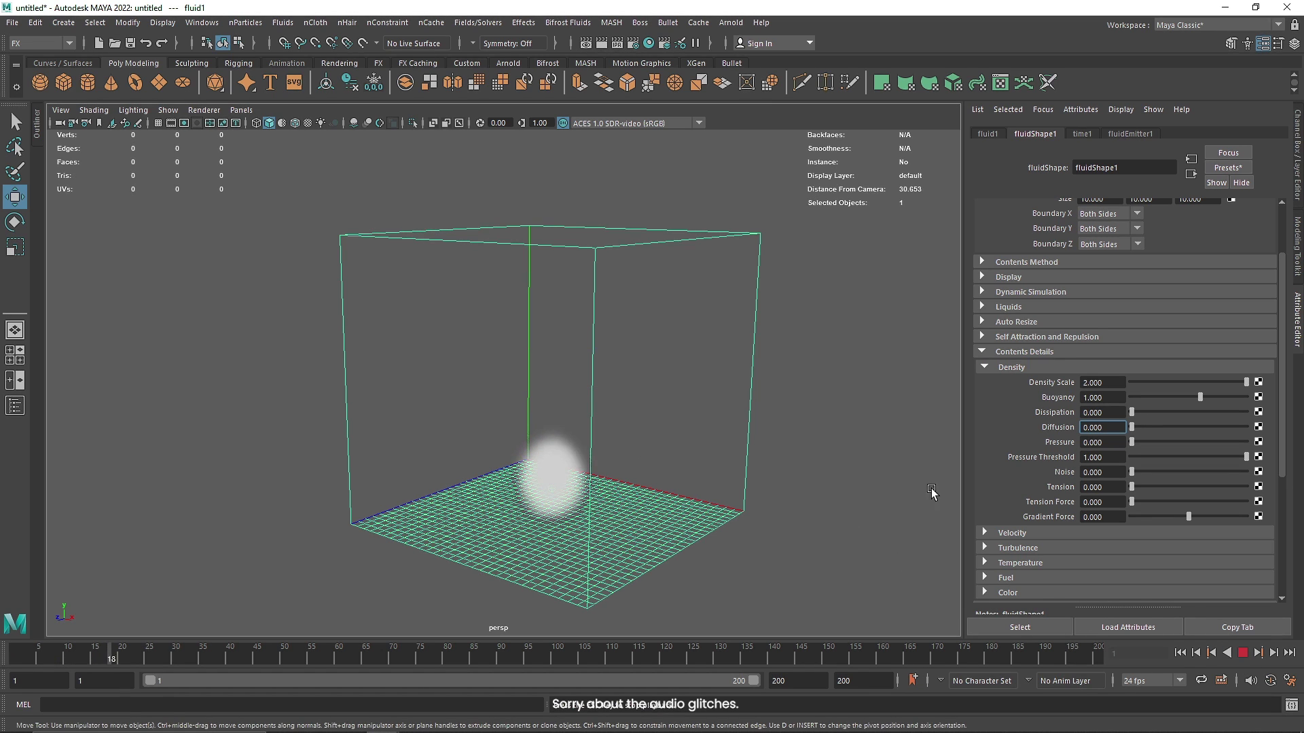
drag(1131, 414, 1250, 416)
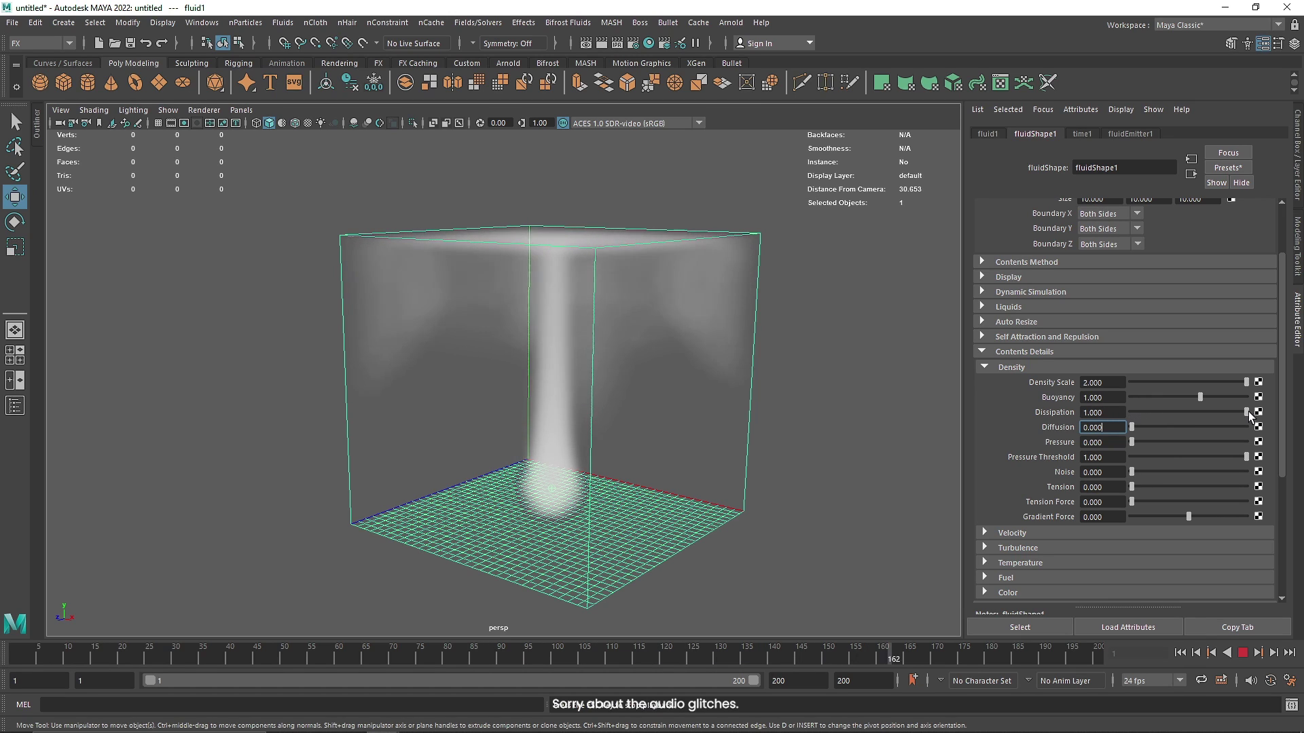
alt+drag(582, 297, 582, 324)
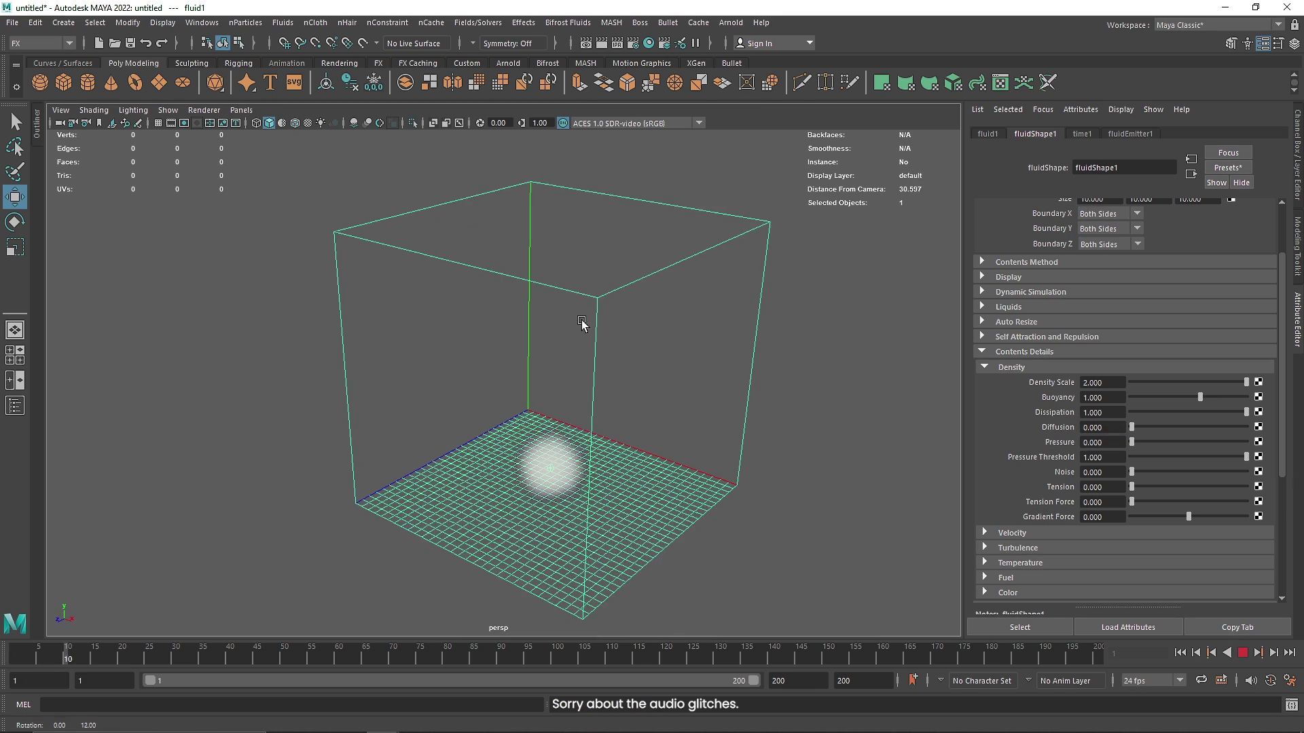
Test Dissipation at 5, then settle on 2, comparing the plume from a new angle.
double_click(1118, 412)
text(5)
key(Return)
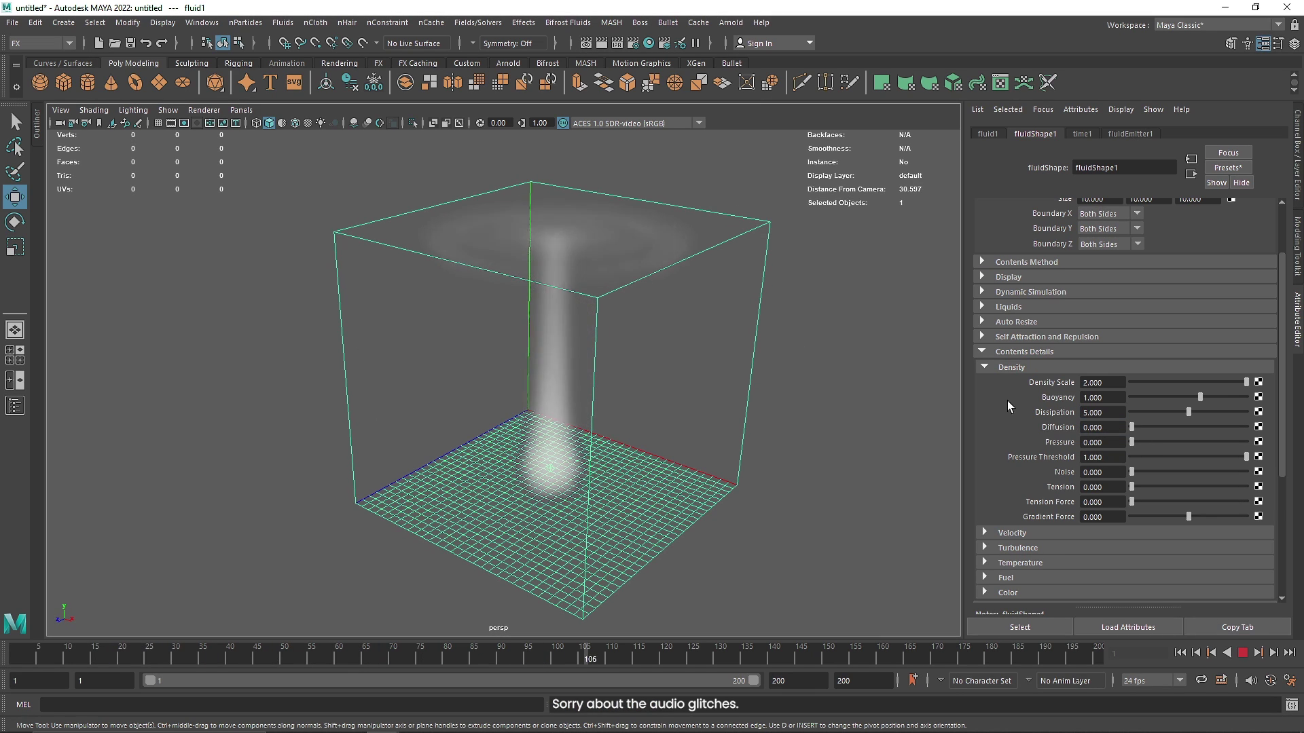
alt+drag(533, 465, 504, 383)
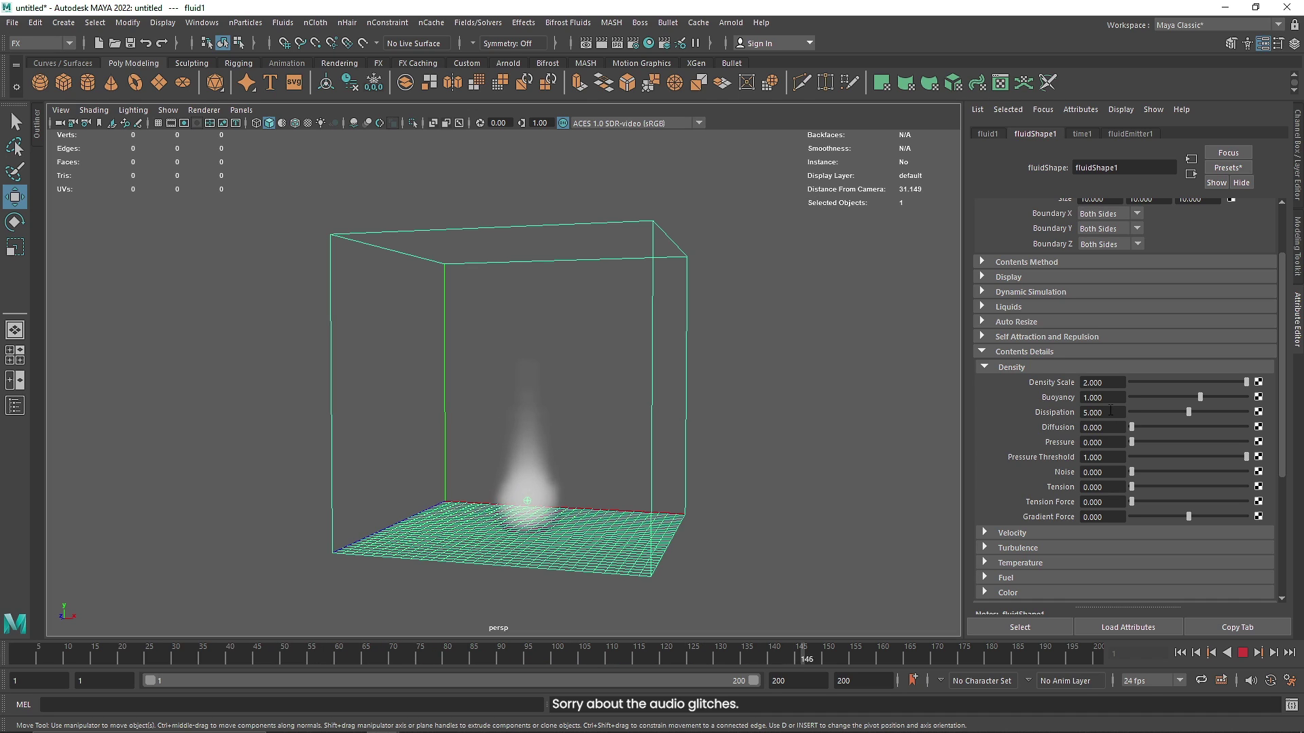
text(2)
key(Return)
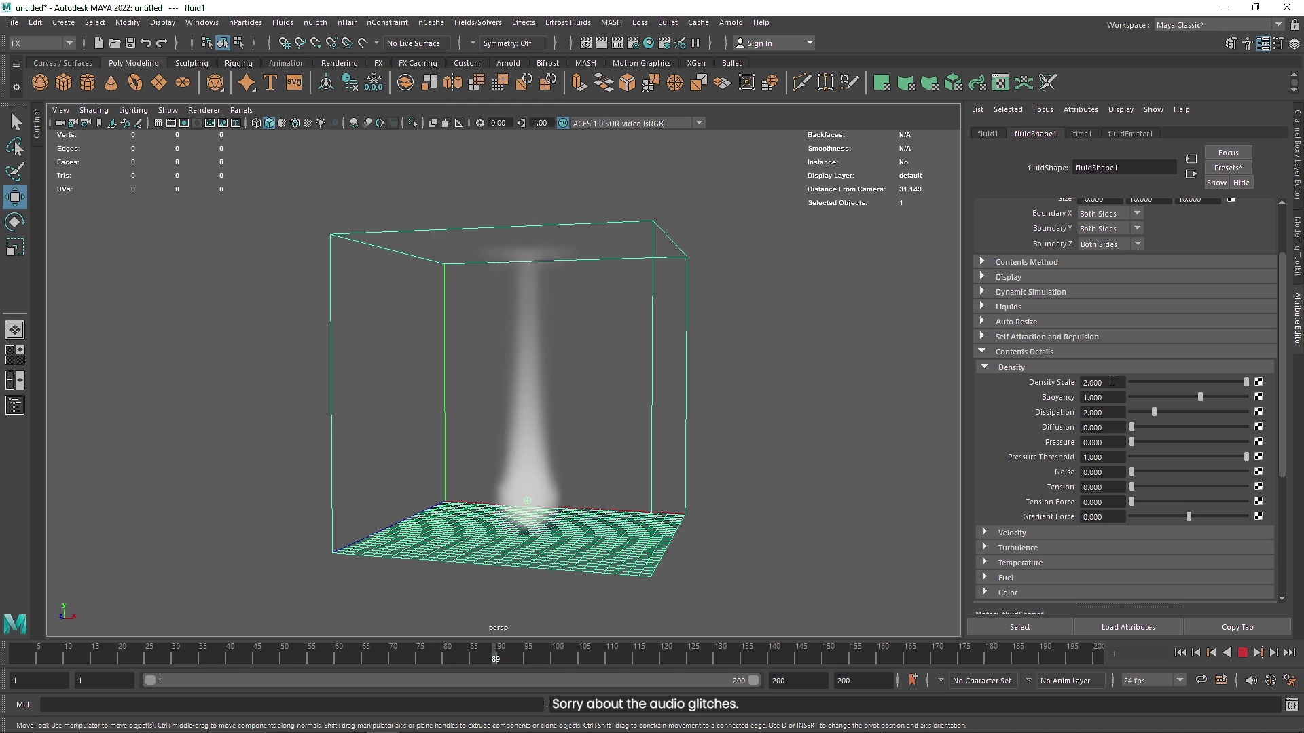
Stop, rewind to frame 1 and replay the simulation to preview the plume.
click(1113, 382)
key(Escape)
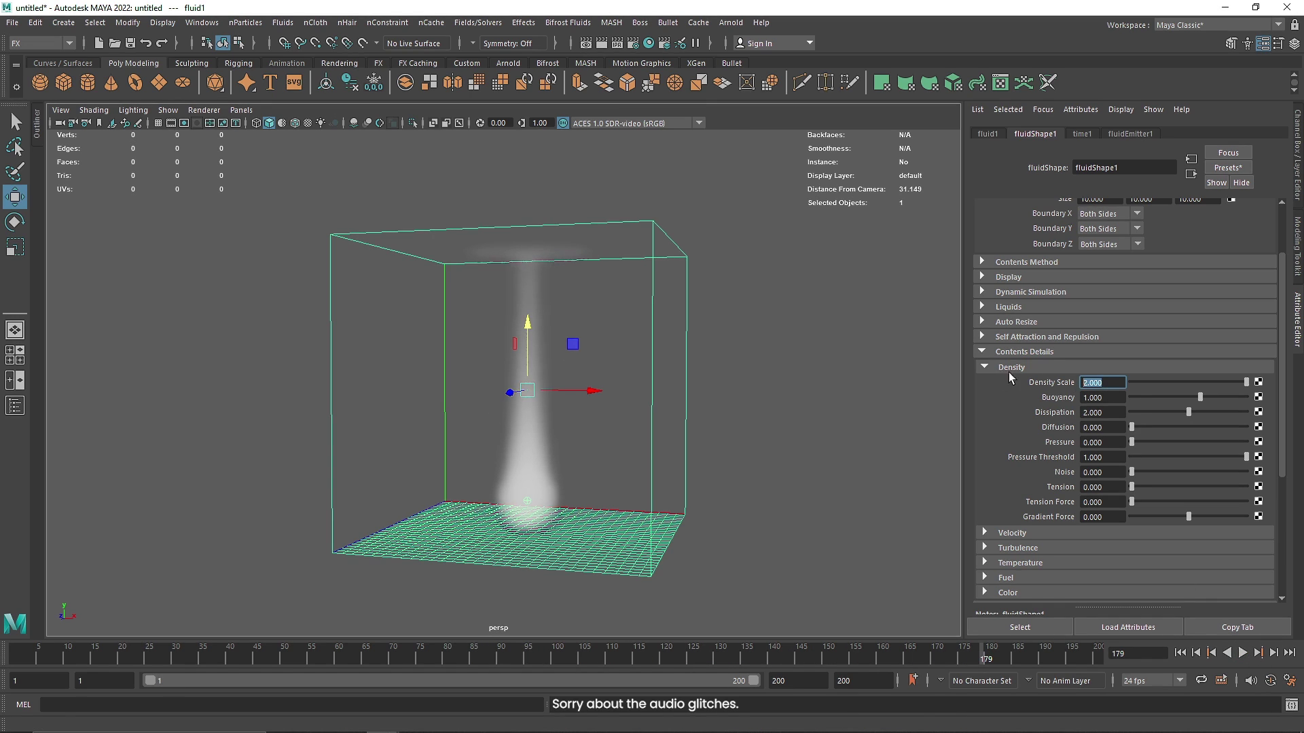
key(Tab)
key(Tab)
click(1179, 653)
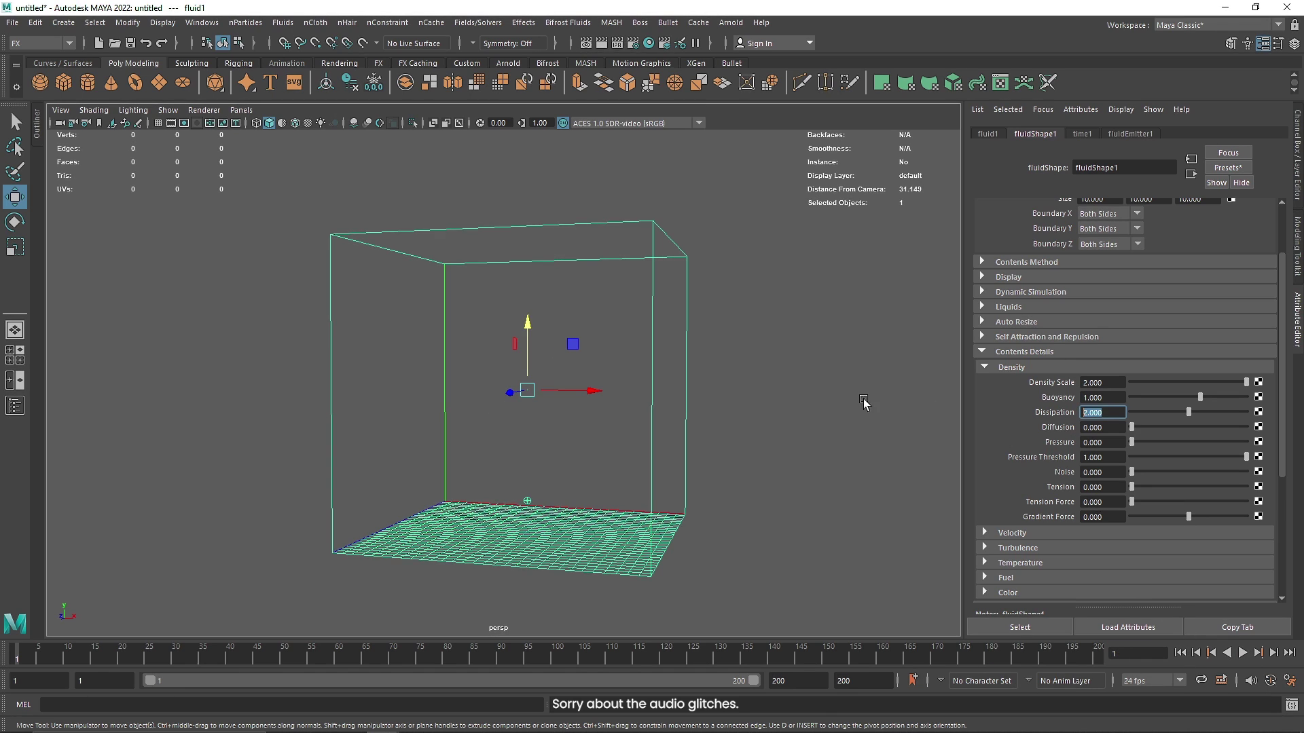
click(1107, 472)
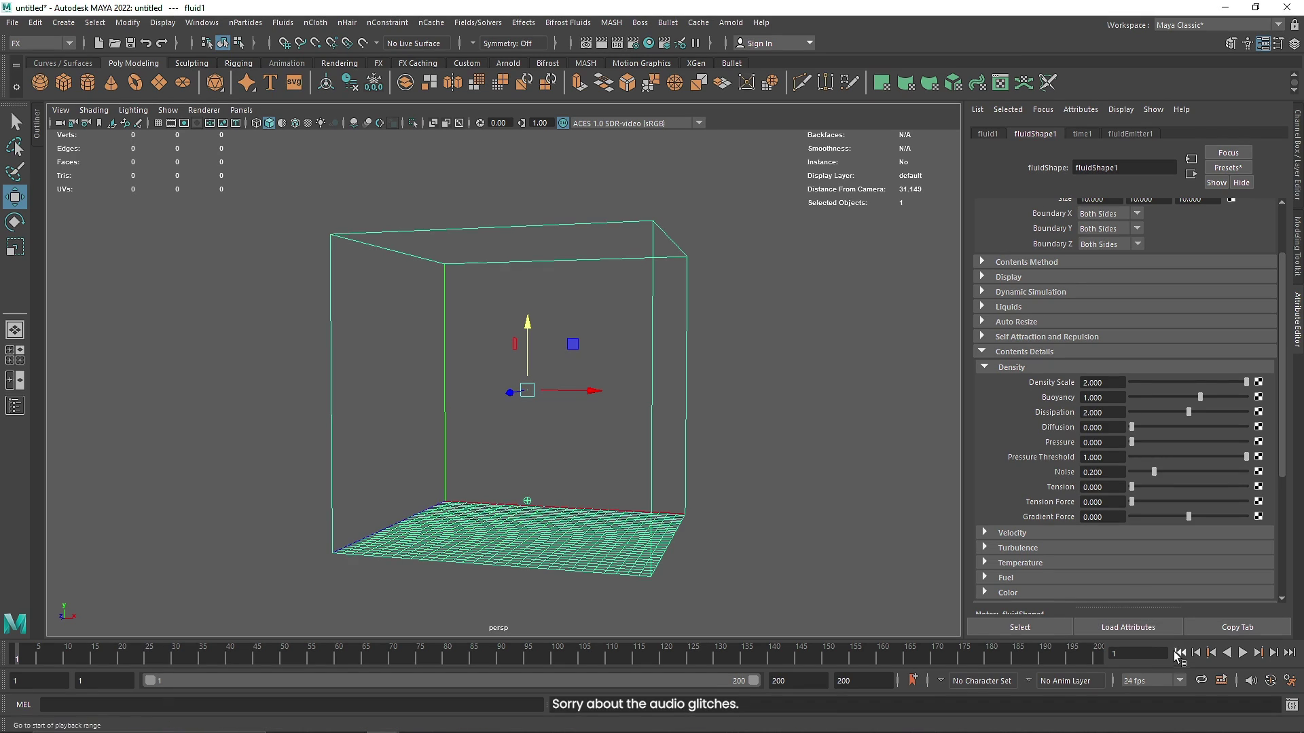
click(1245, 653)
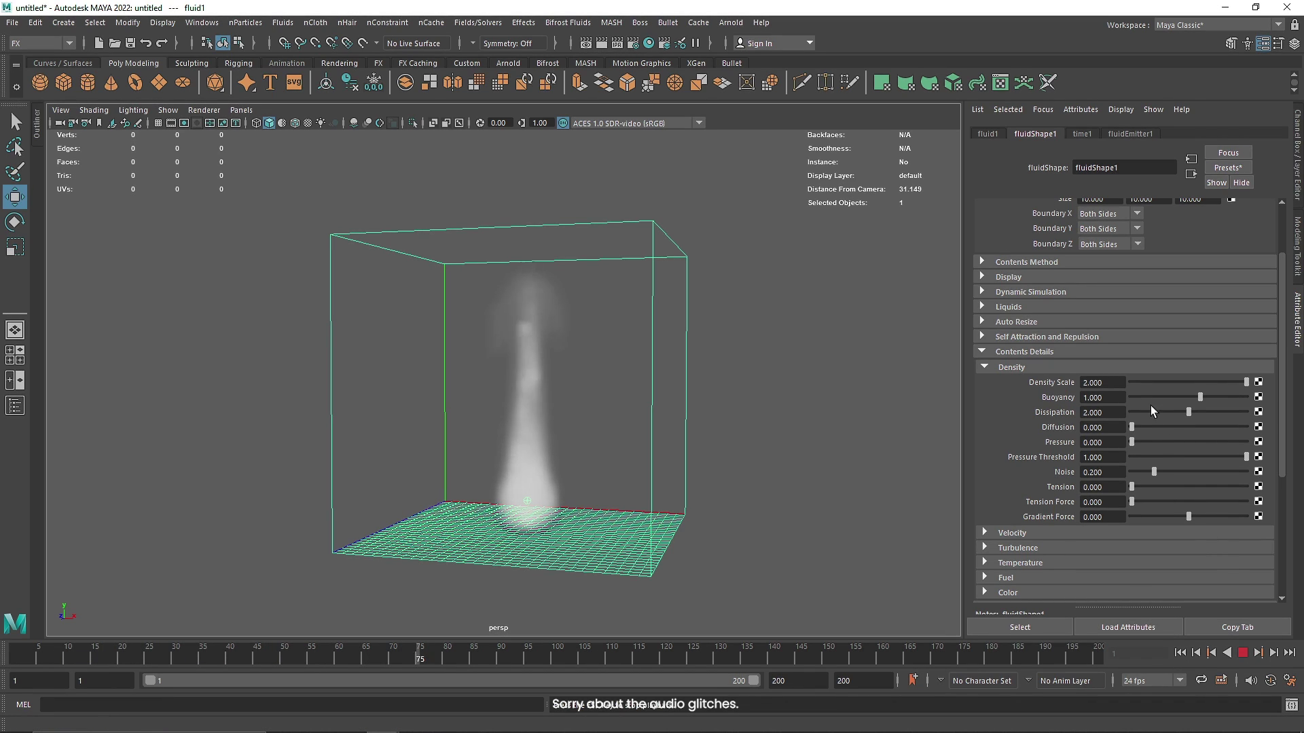
Lower Dissipation to 0.2 and stop playback.
click(1127, 414)
click(1095, 412)
key(BackSpace)
text(2)
key(Return)
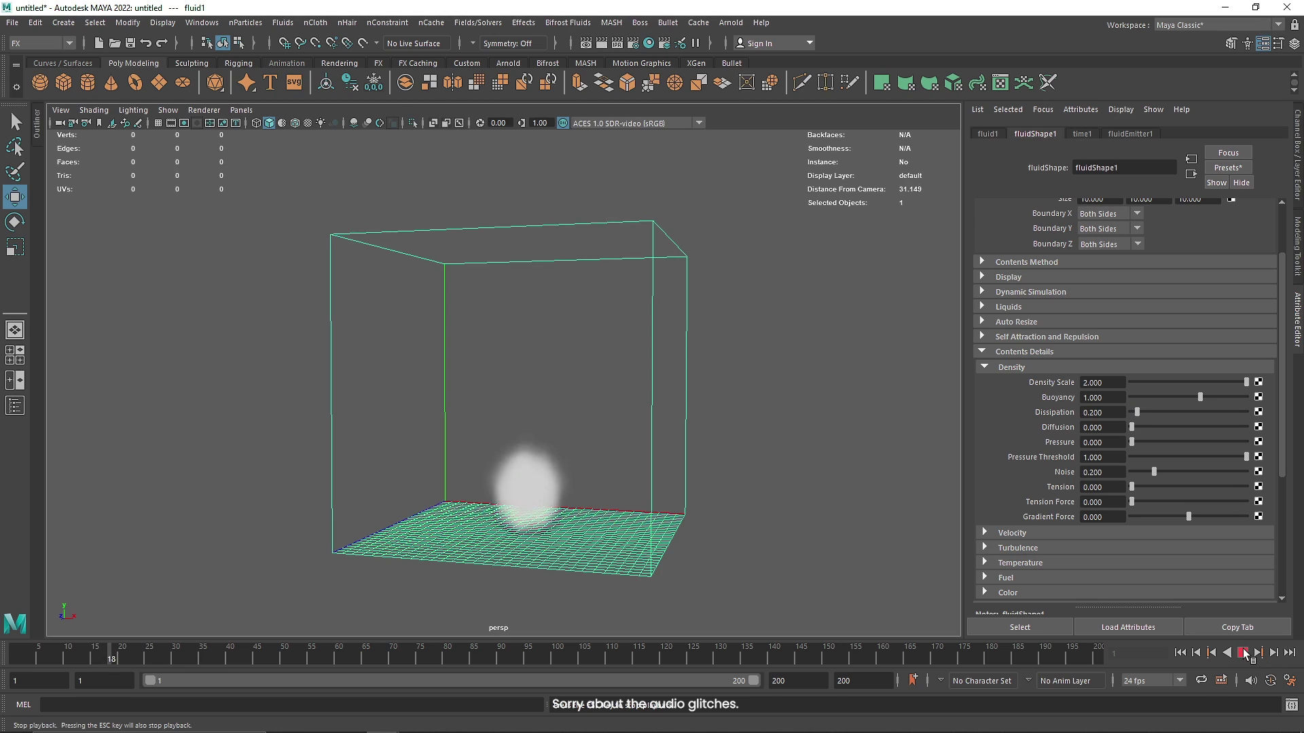
click(1242, 652)
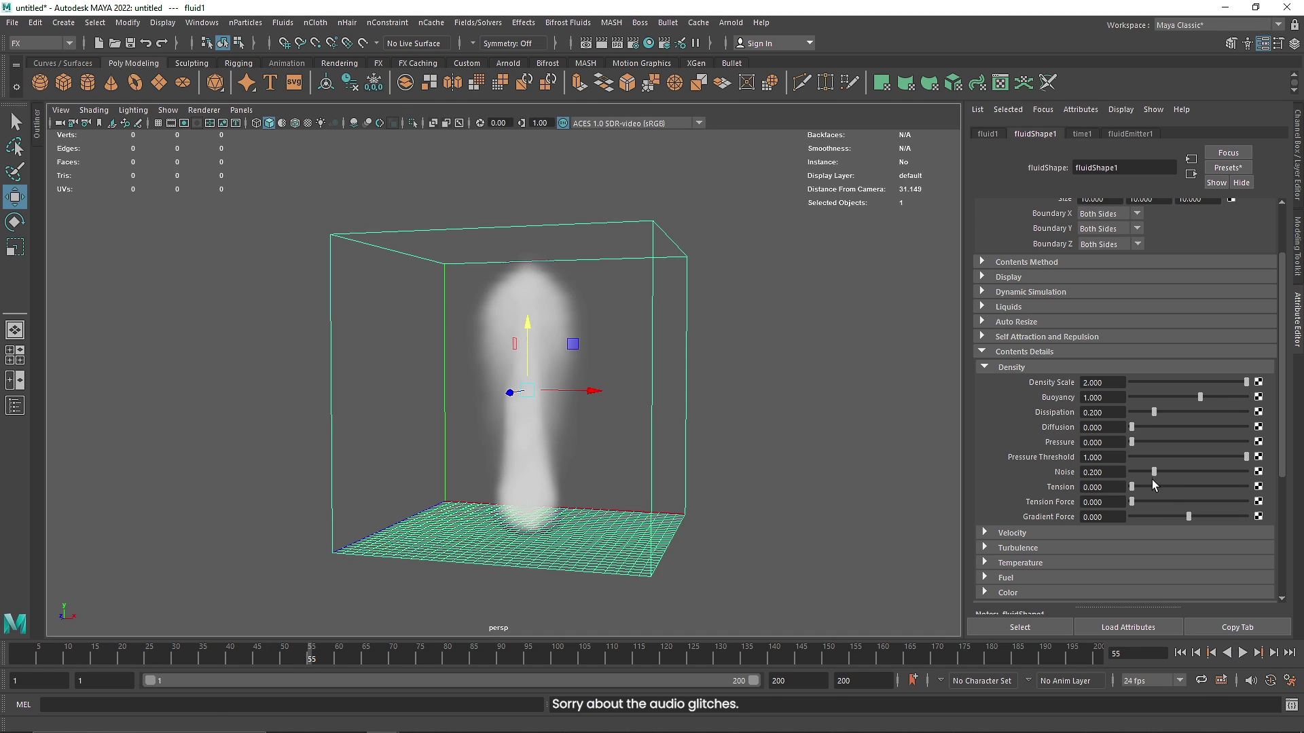
Test Noise at 1, then set Noise to 0.2 and rewind to the first frame.
drag(1169, 477, 1248, 472)
click(1242, 653)
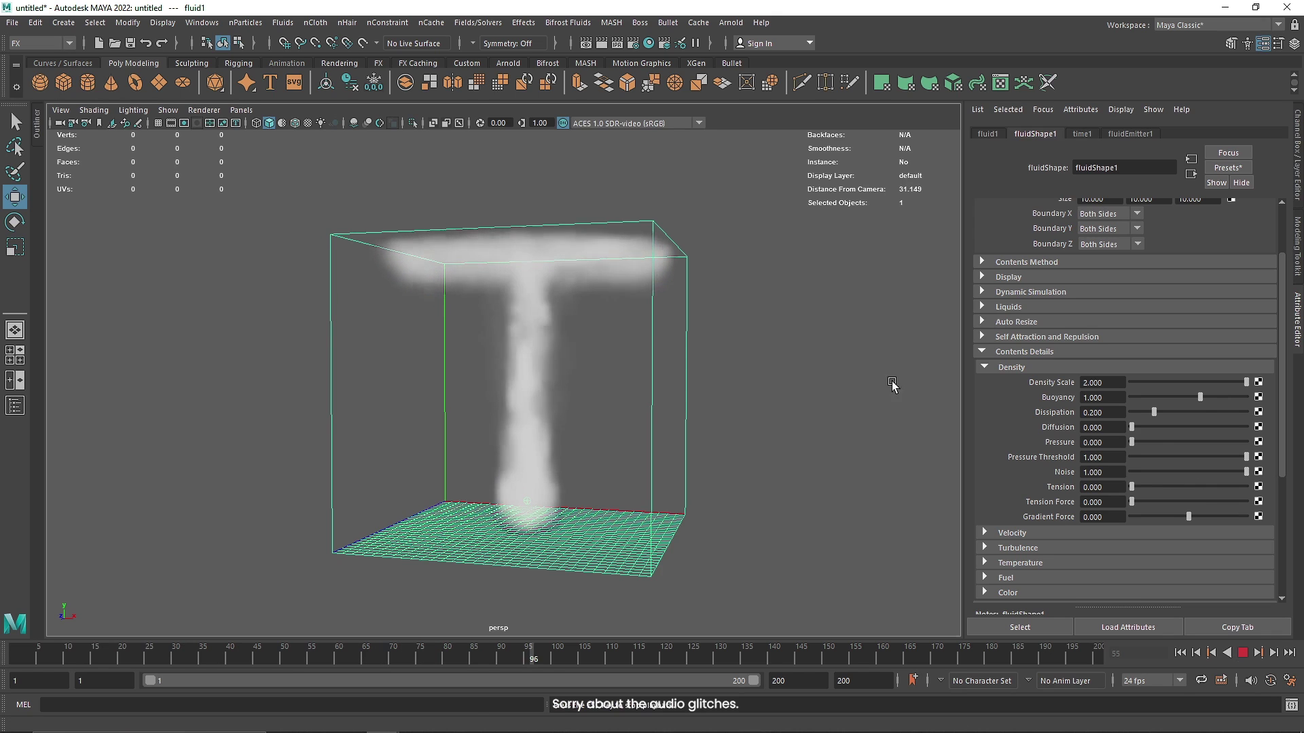
alt+drag(666, 426, 590, 438)
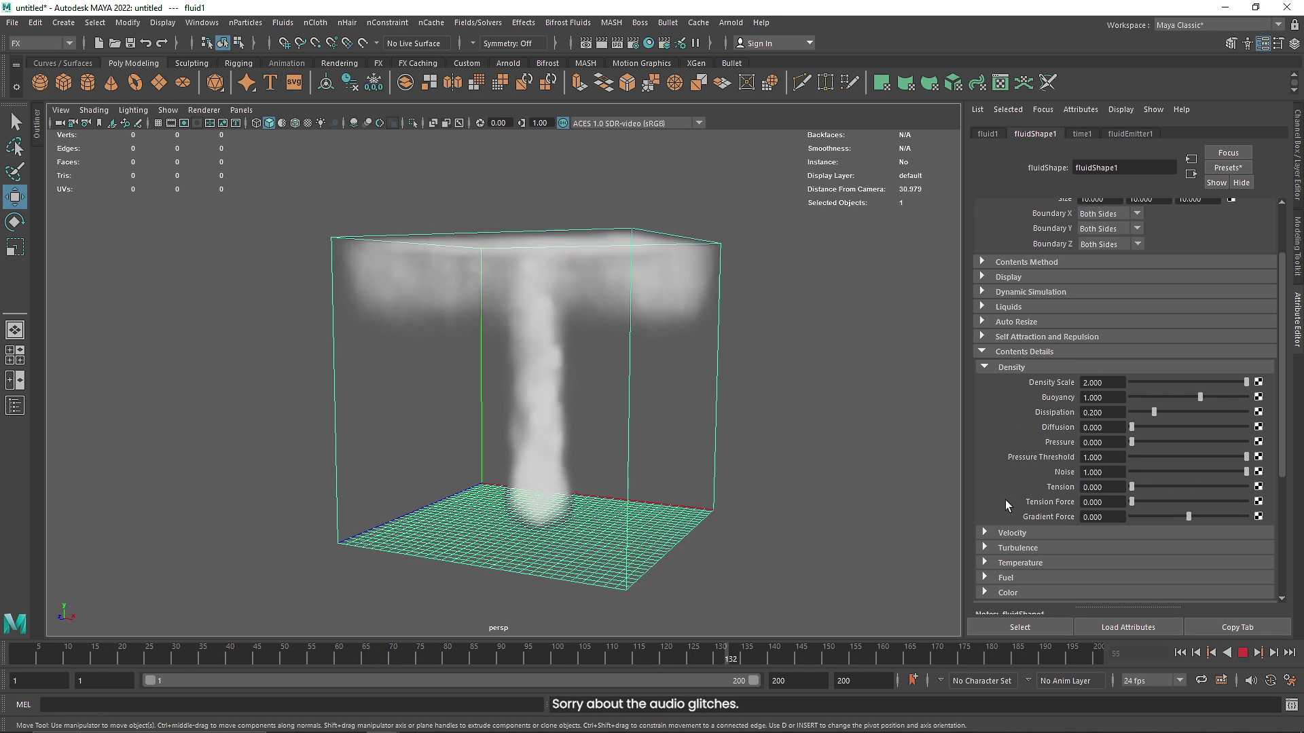
click(1102, 472)
text(0.2)
key(Return)
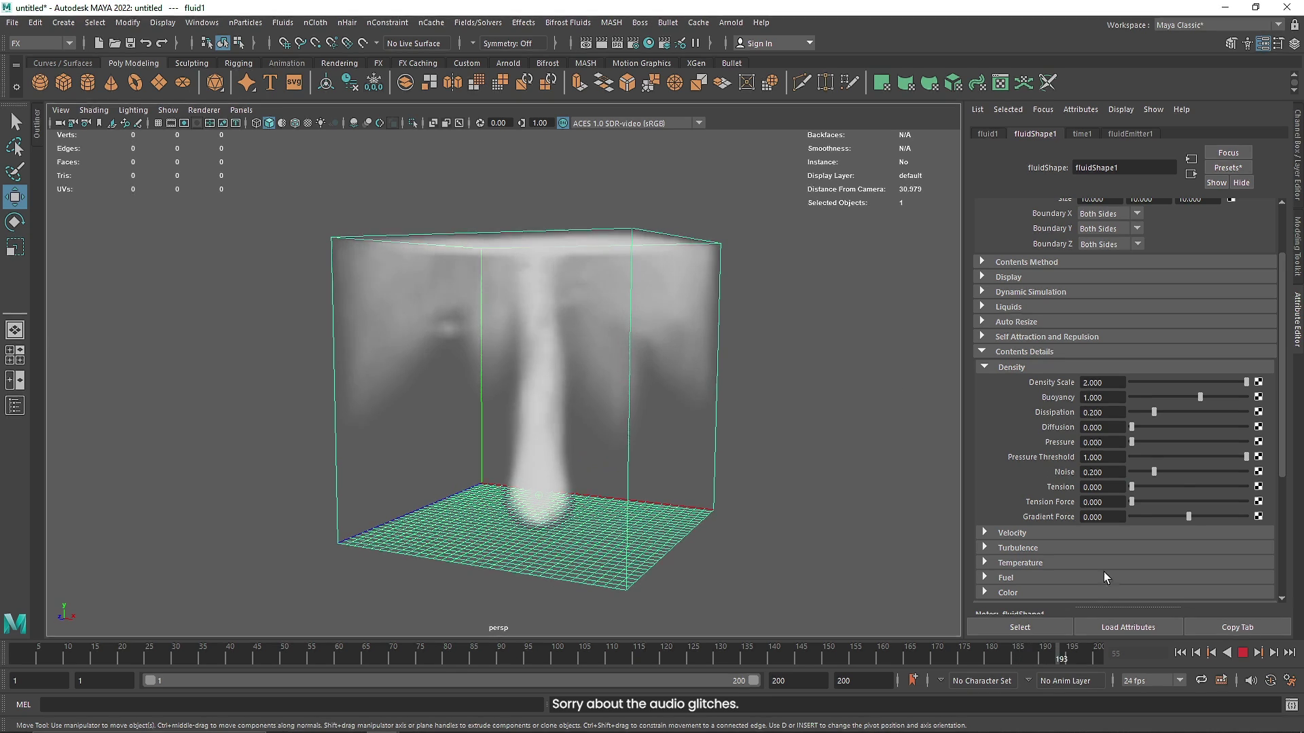
click(1242, 652)
click(1224, 654)
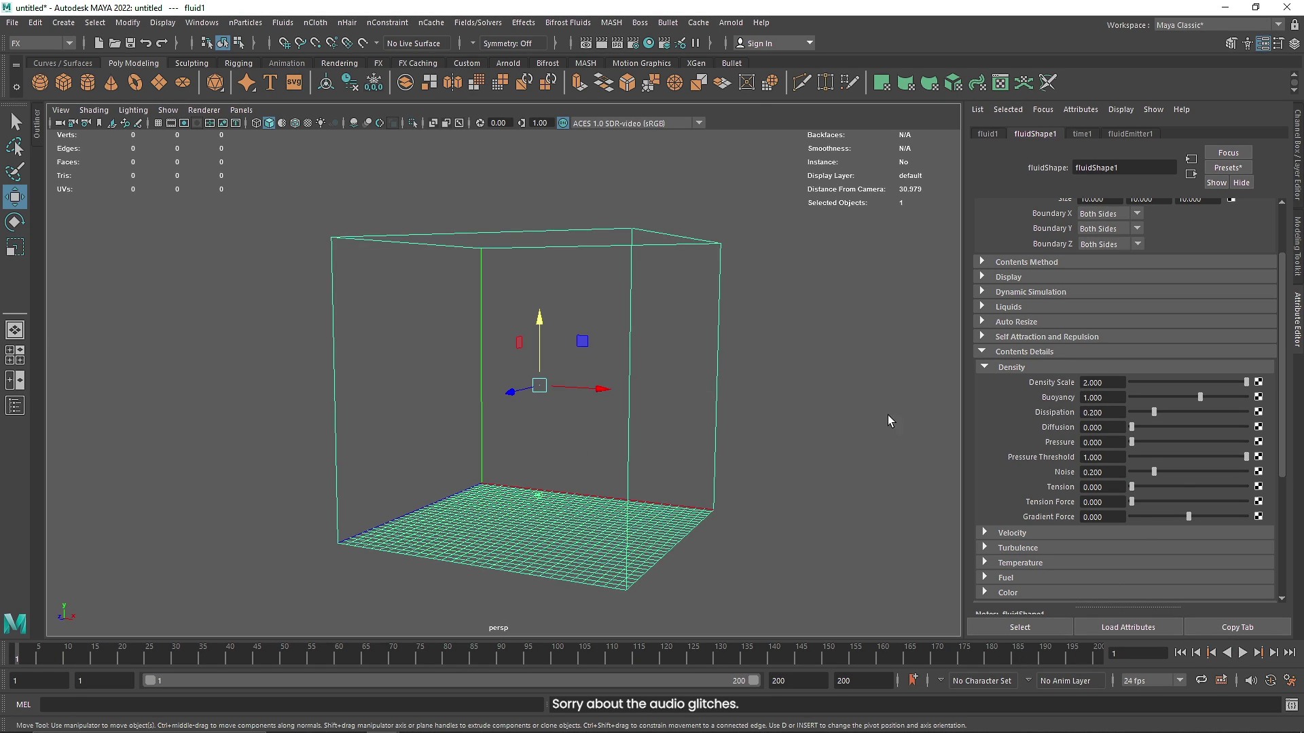
Collapse Density, expand Velocity and set Swirl to 4.
click(1009, 368)
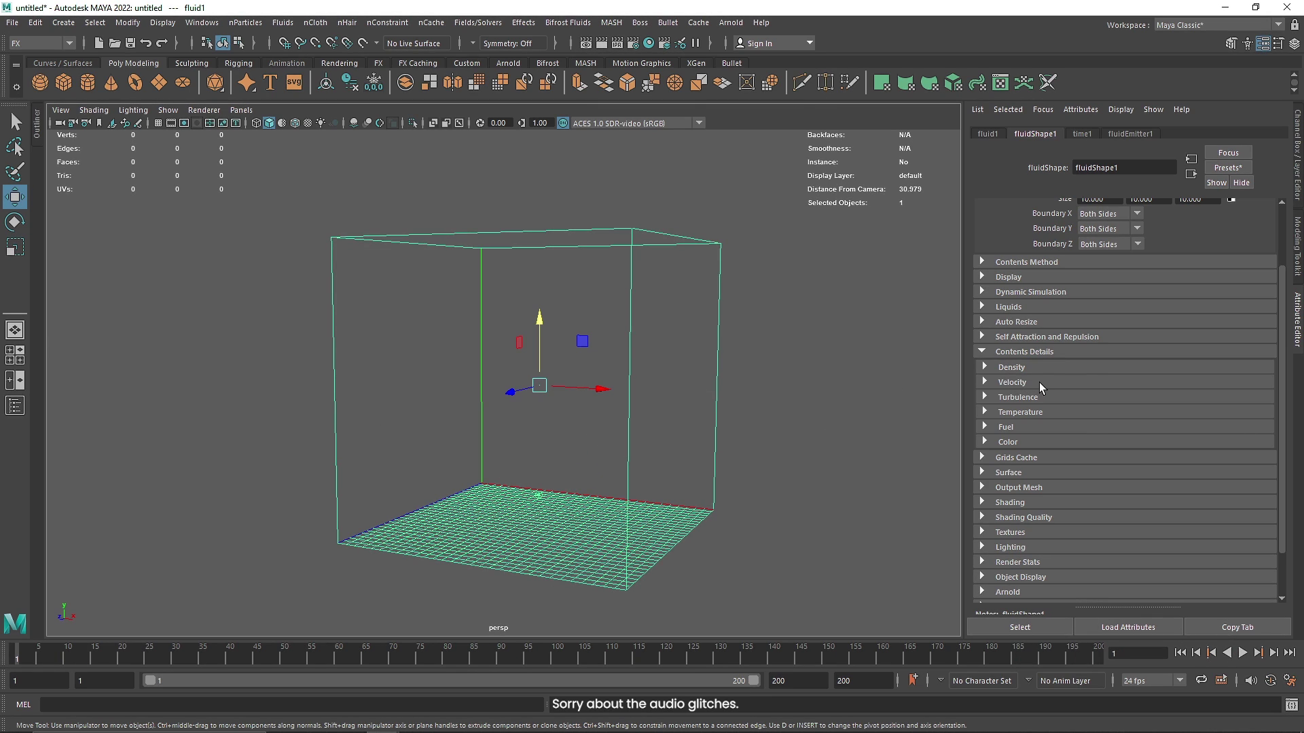
click(1039, 382)
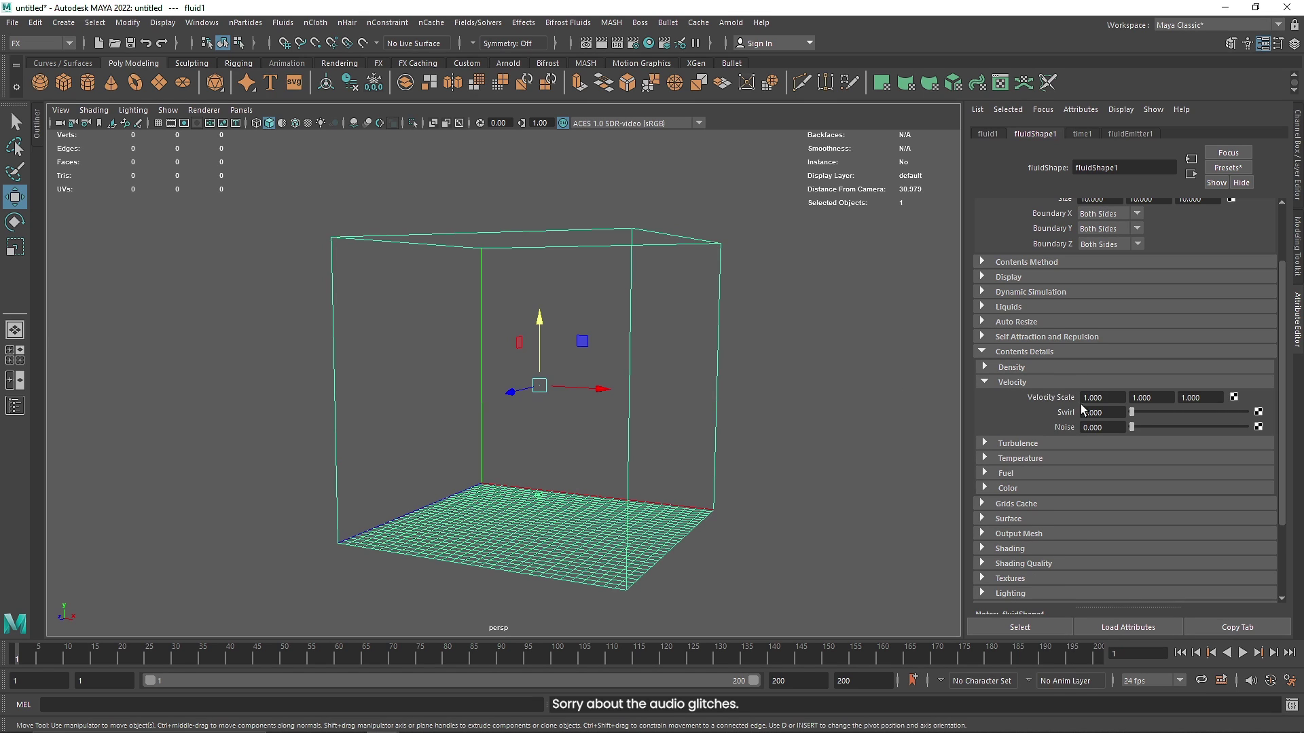
click(1242, 653)
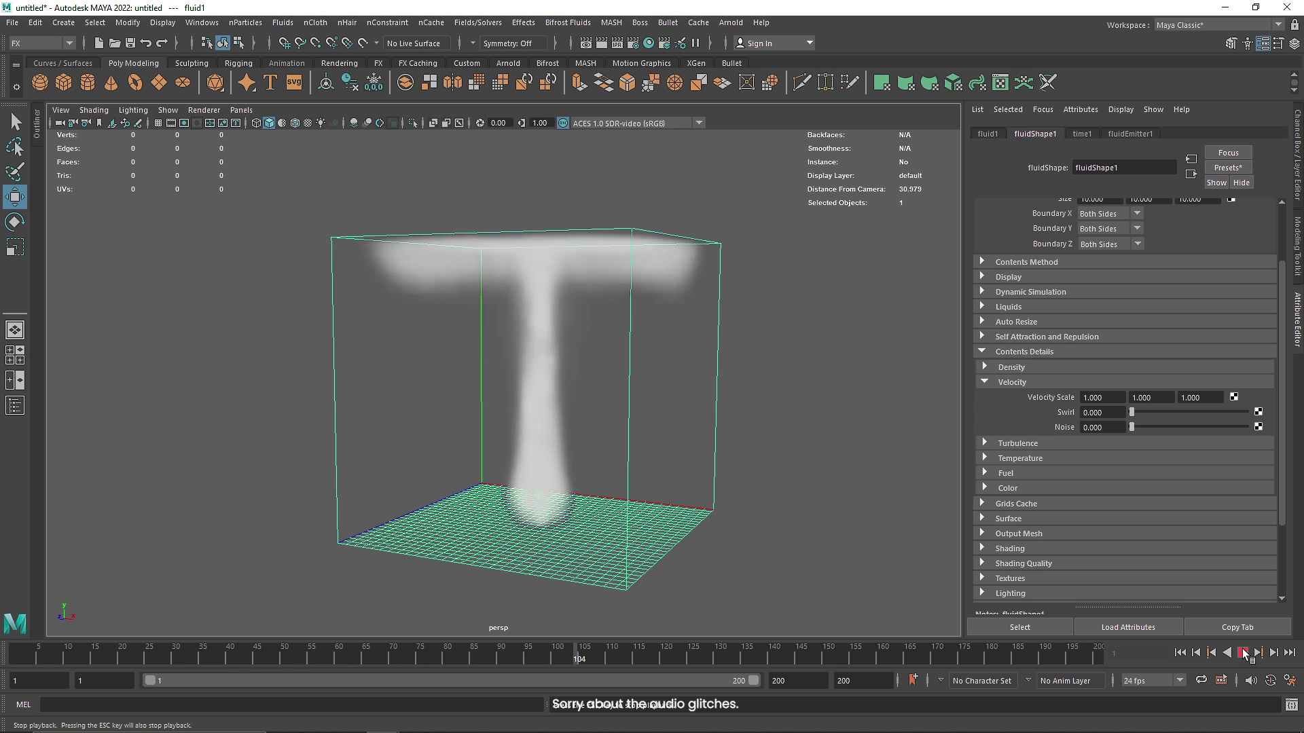
click(1244, 653)
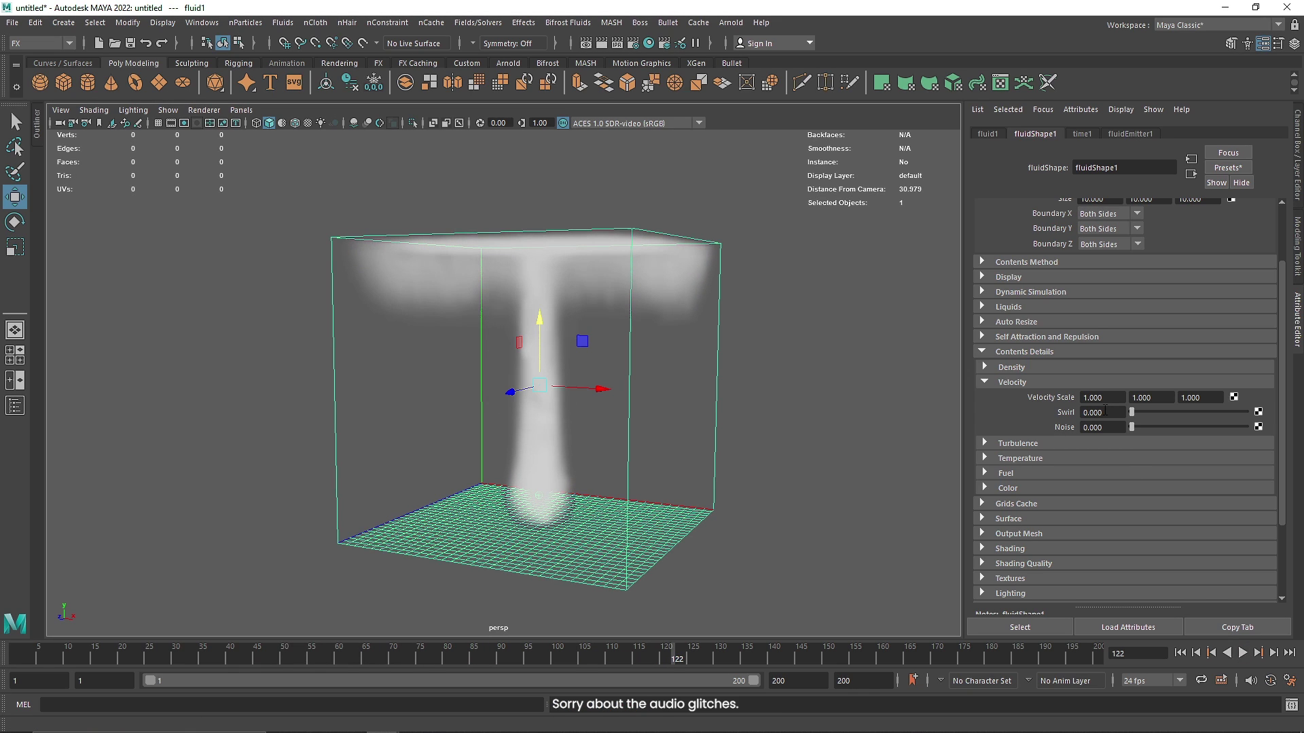
click(1103, 413)
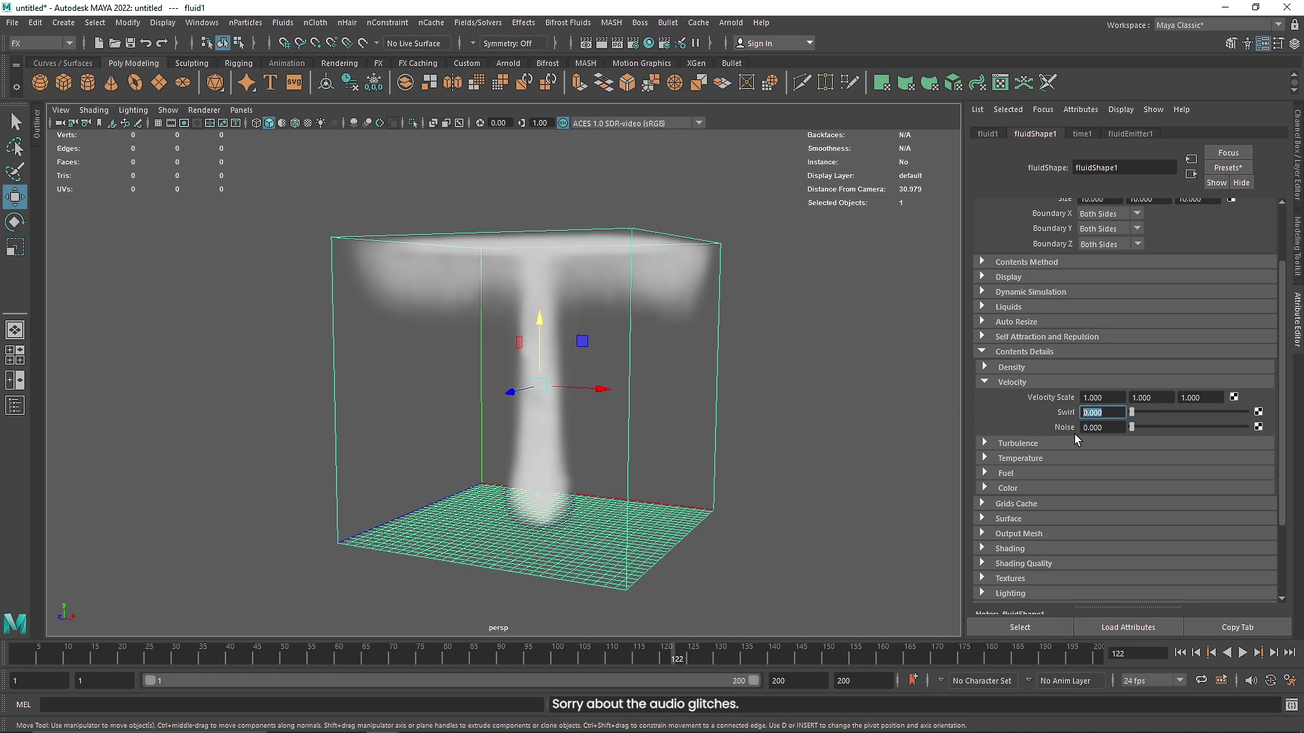
text(4)
key(Return)
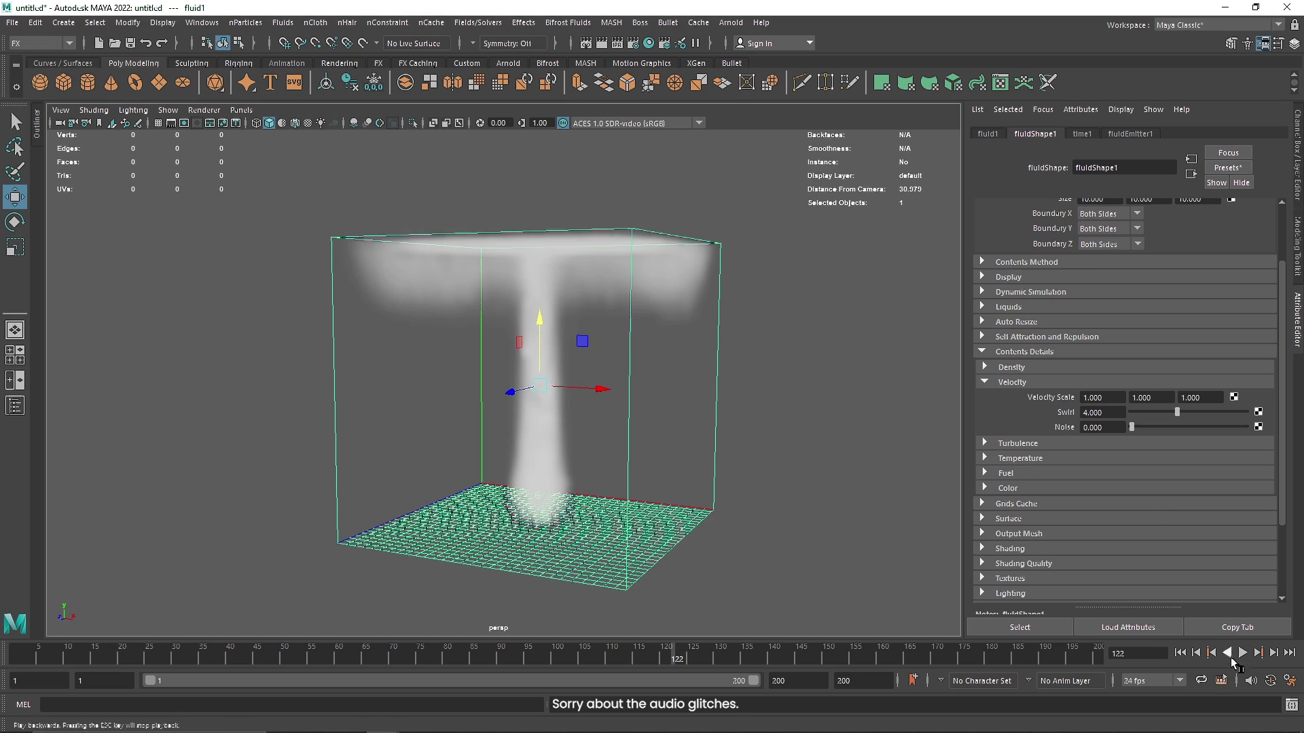
Preview the swirl, raise Swirl to 6, and return playback to the start.
click(1244, 654)
click(1180, 654)
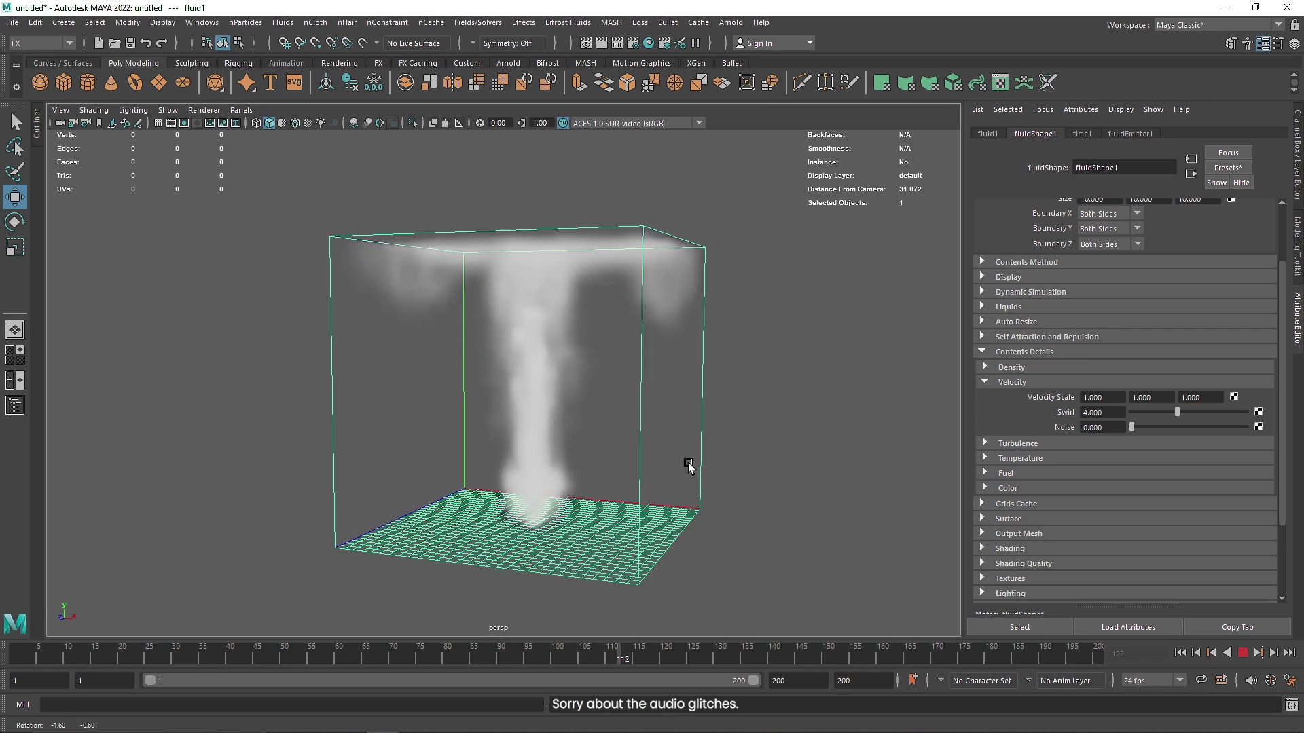
double_click(1100, 412)
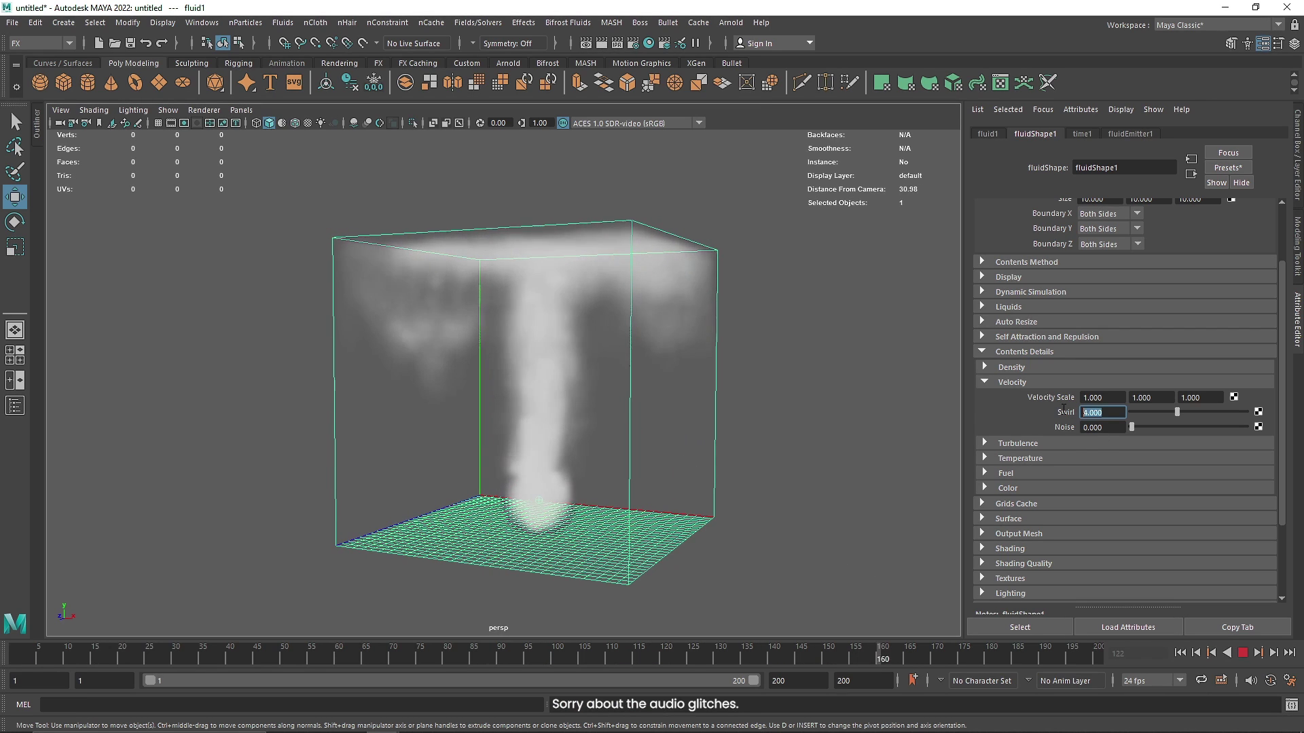
text(6)
key(Return)
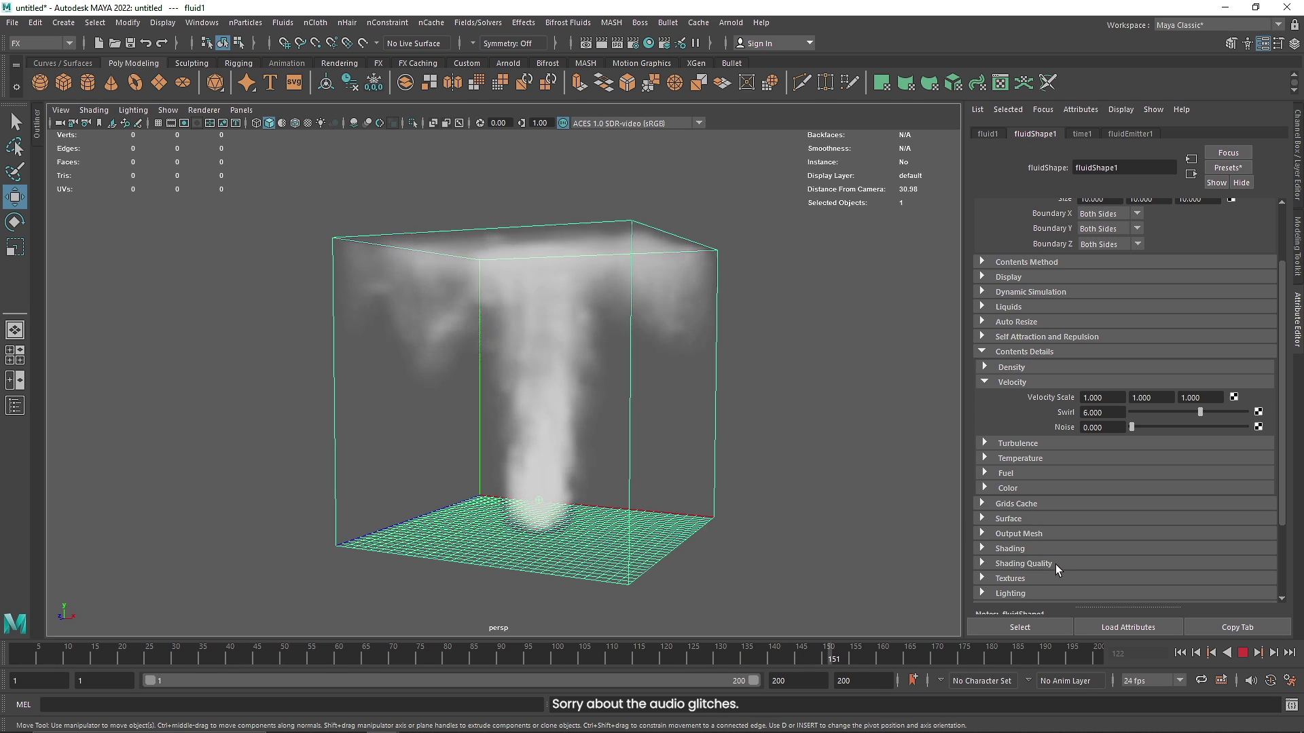
click(1209, 651)
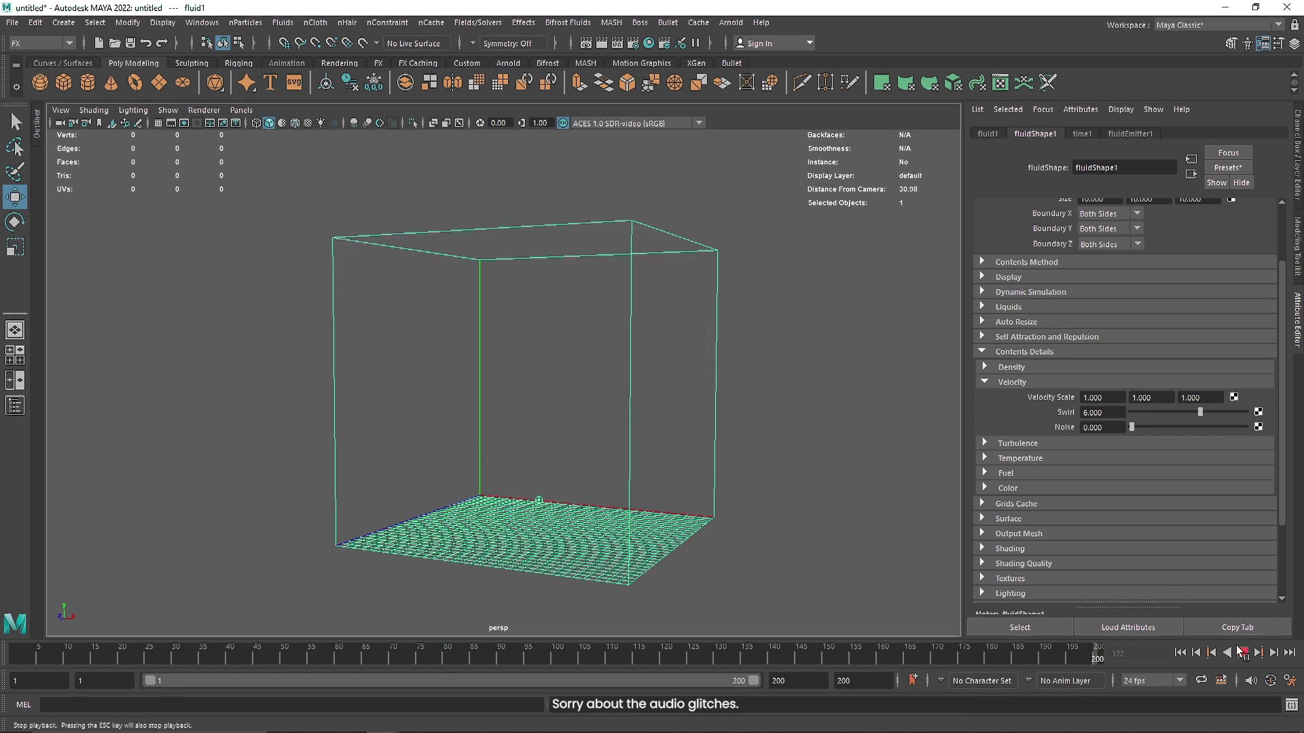
Expand Turbulence and set Strength to 0.2 while the simulation plays.
click(999, 383)
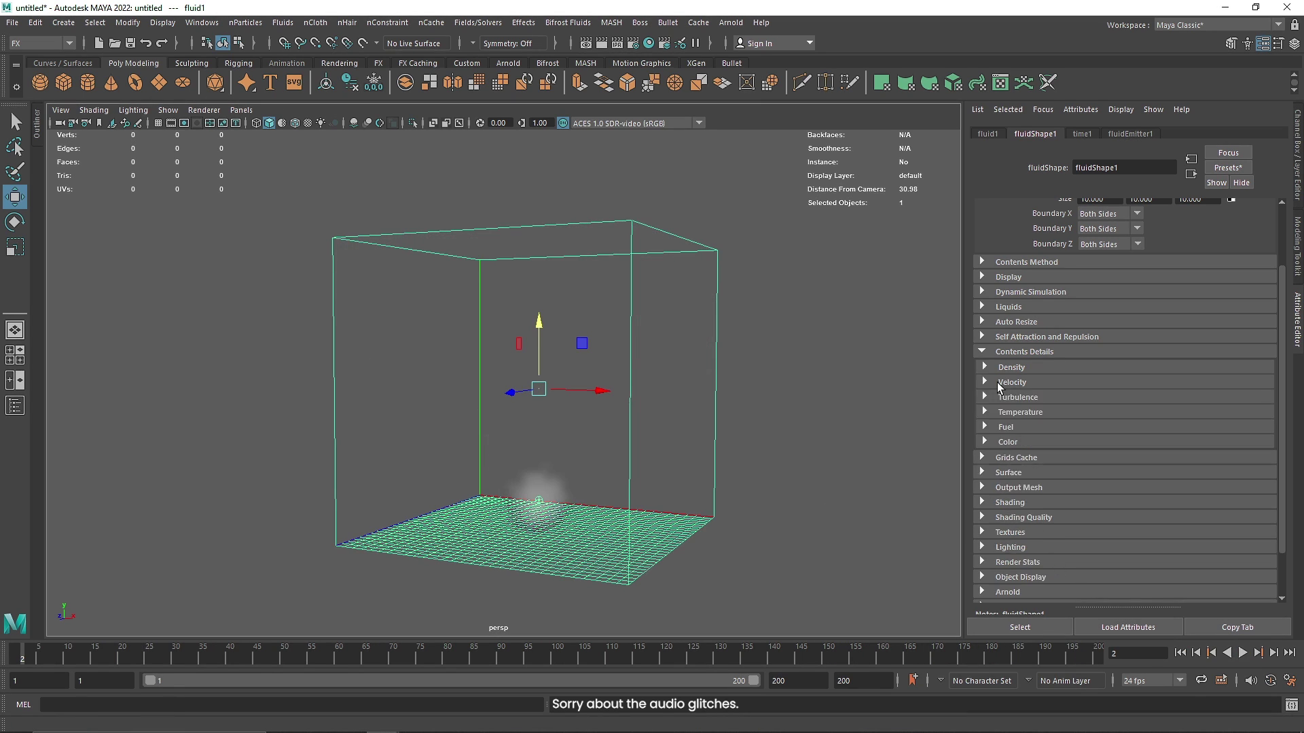
click(1037, 396)
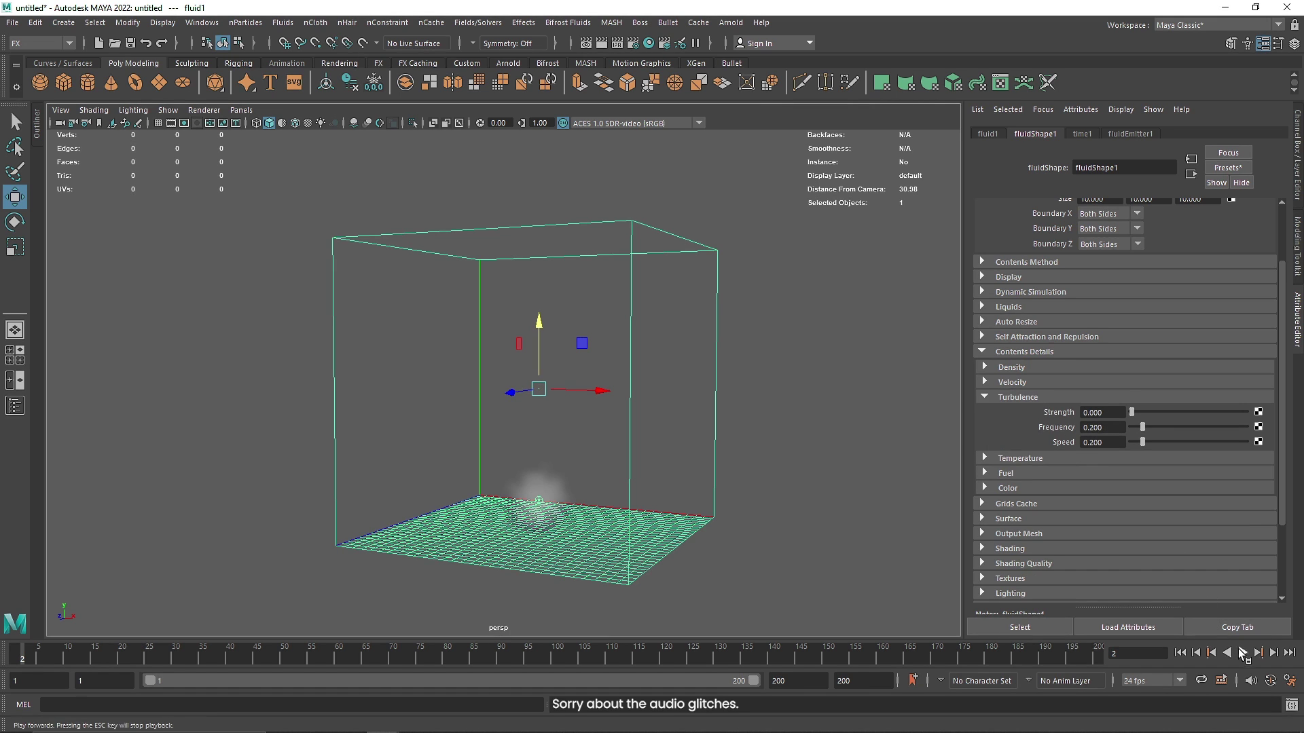
key(alt+v)
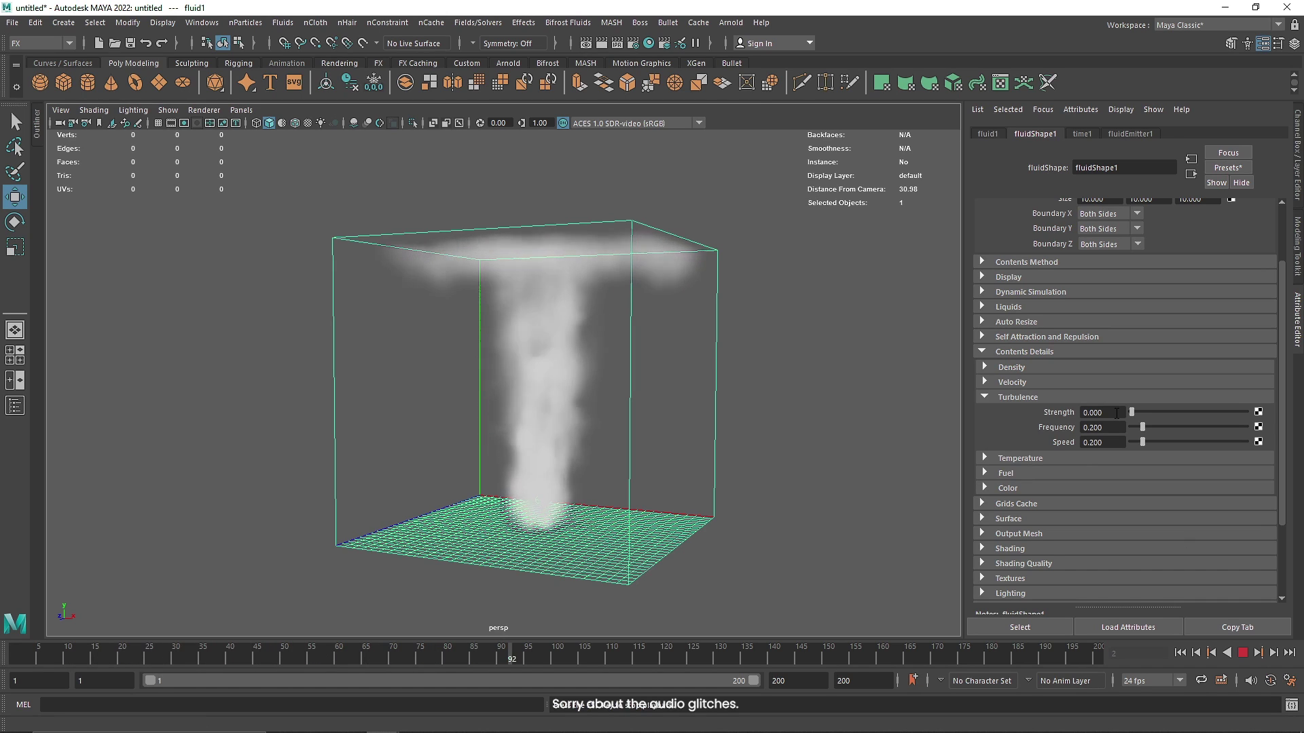
double_click(1116, 412)
text(.)
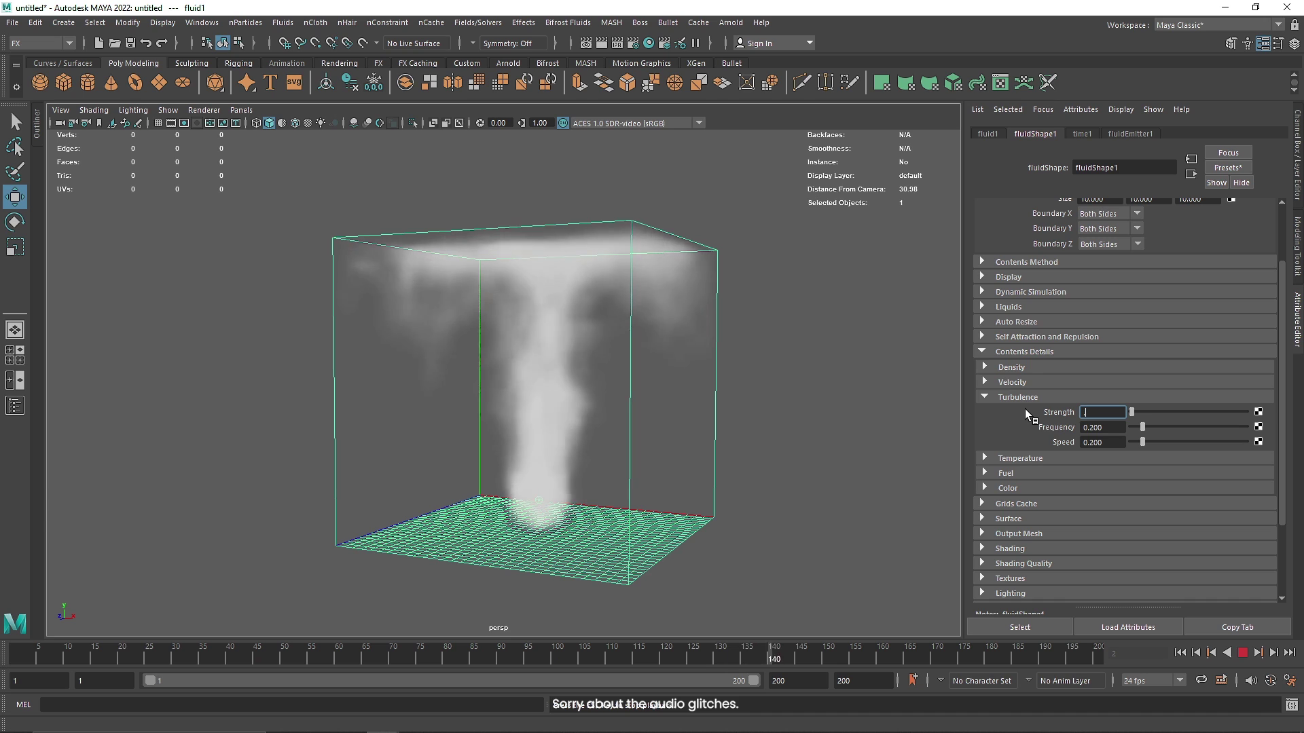
text(2)
key(Return)
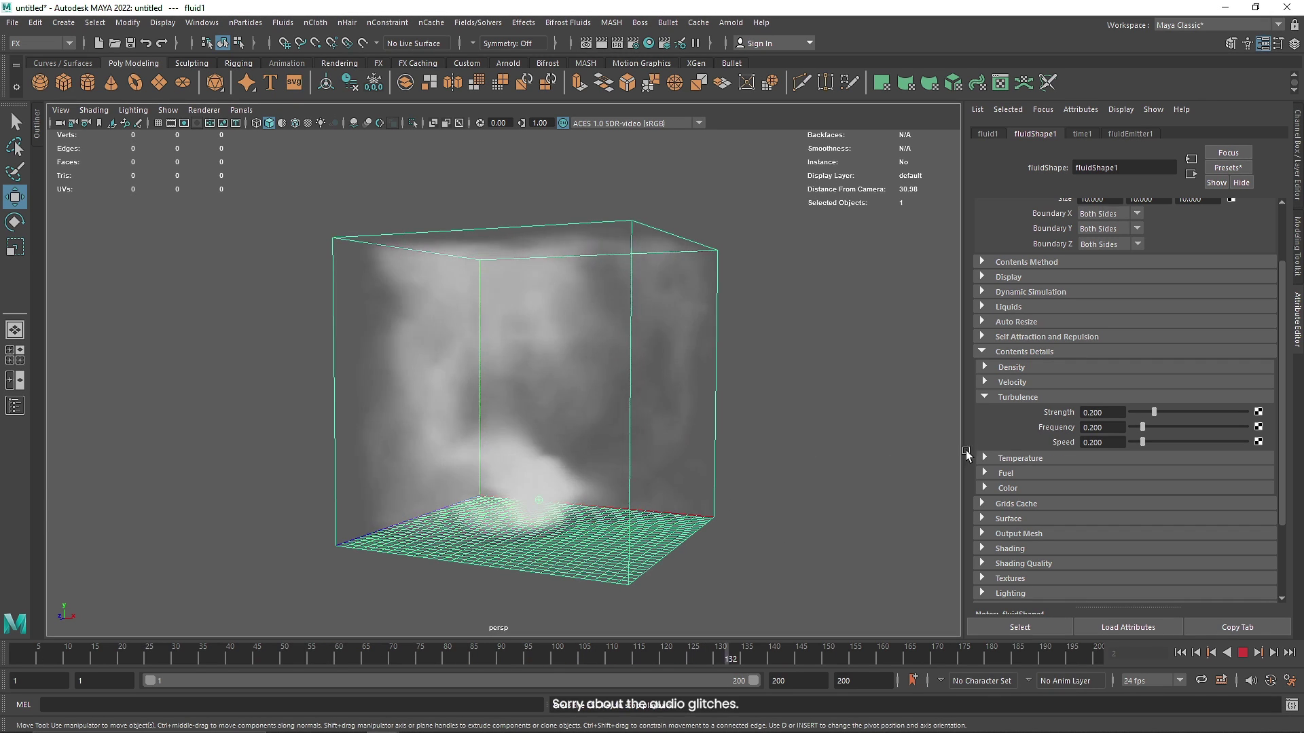
Lower turbulence Strength to 0.1 and collapse the Turbulence section.
double_click(1102, 412)
text(0.1)
key(Return)
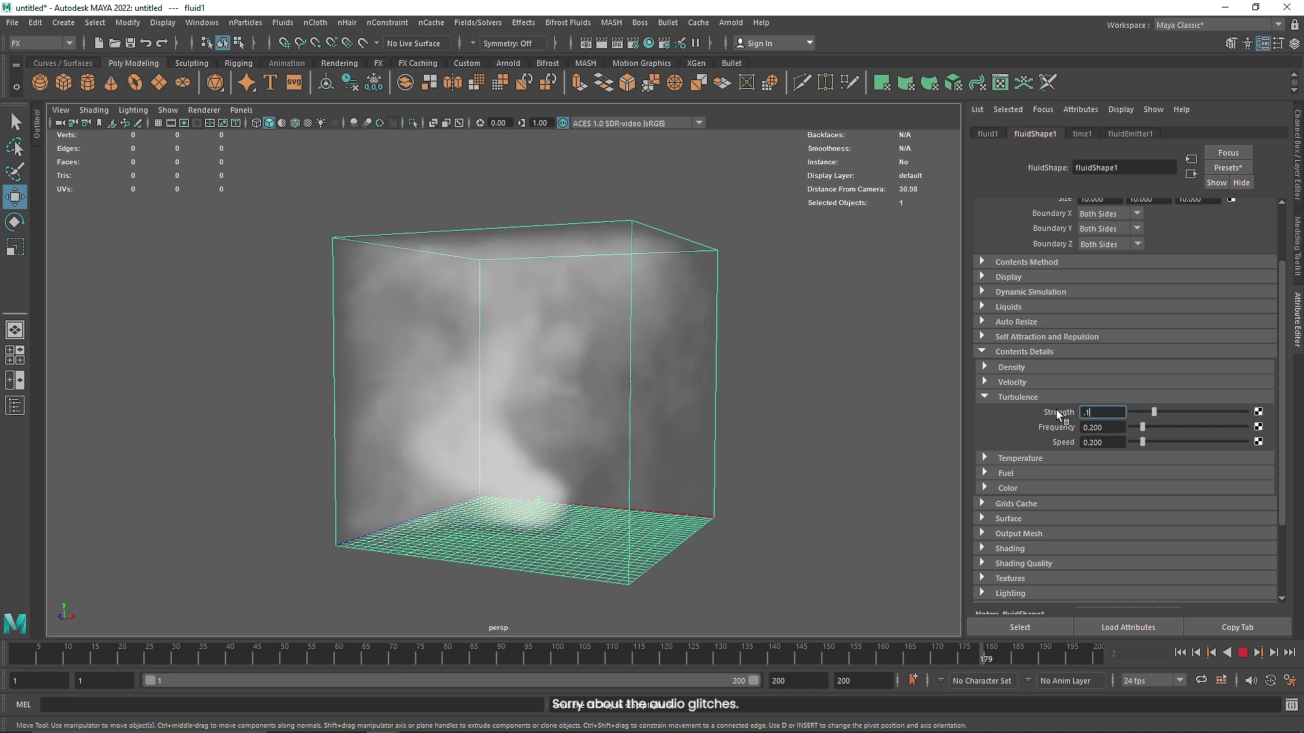
click(1020, 397)
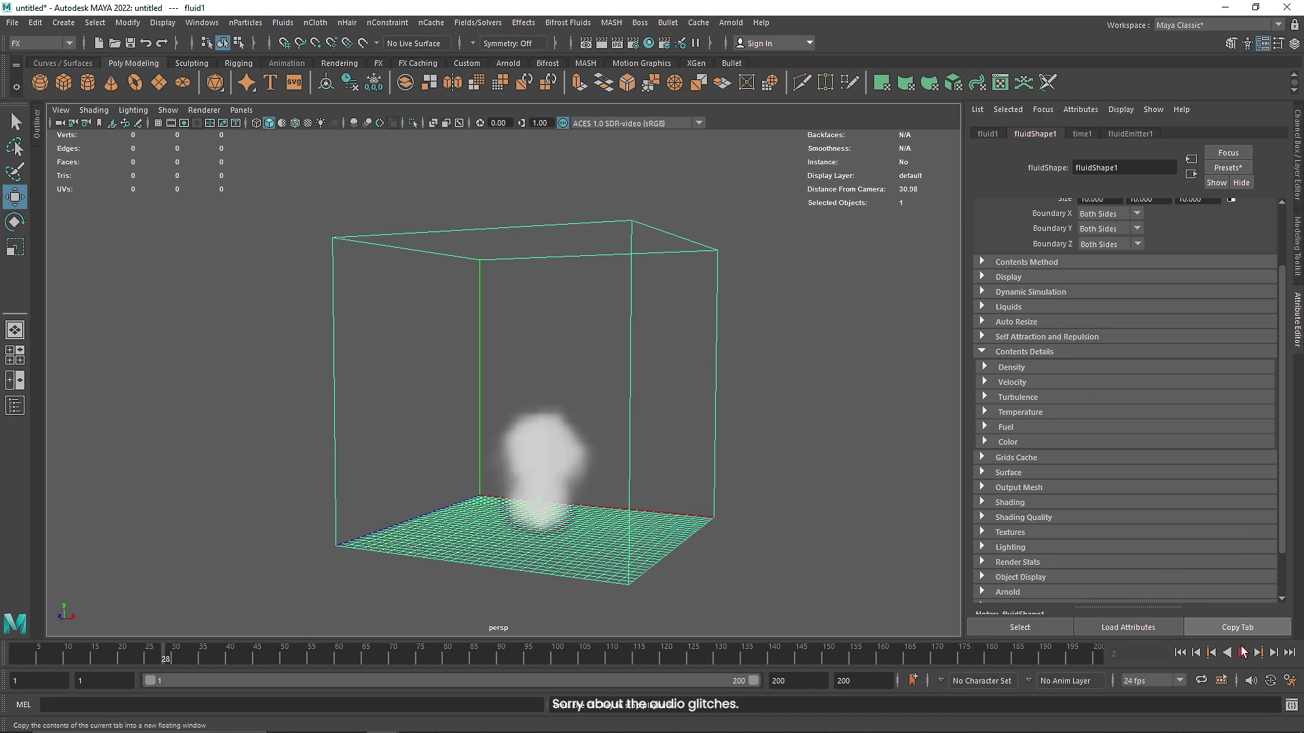
key(Escape)
click(1020, 412)
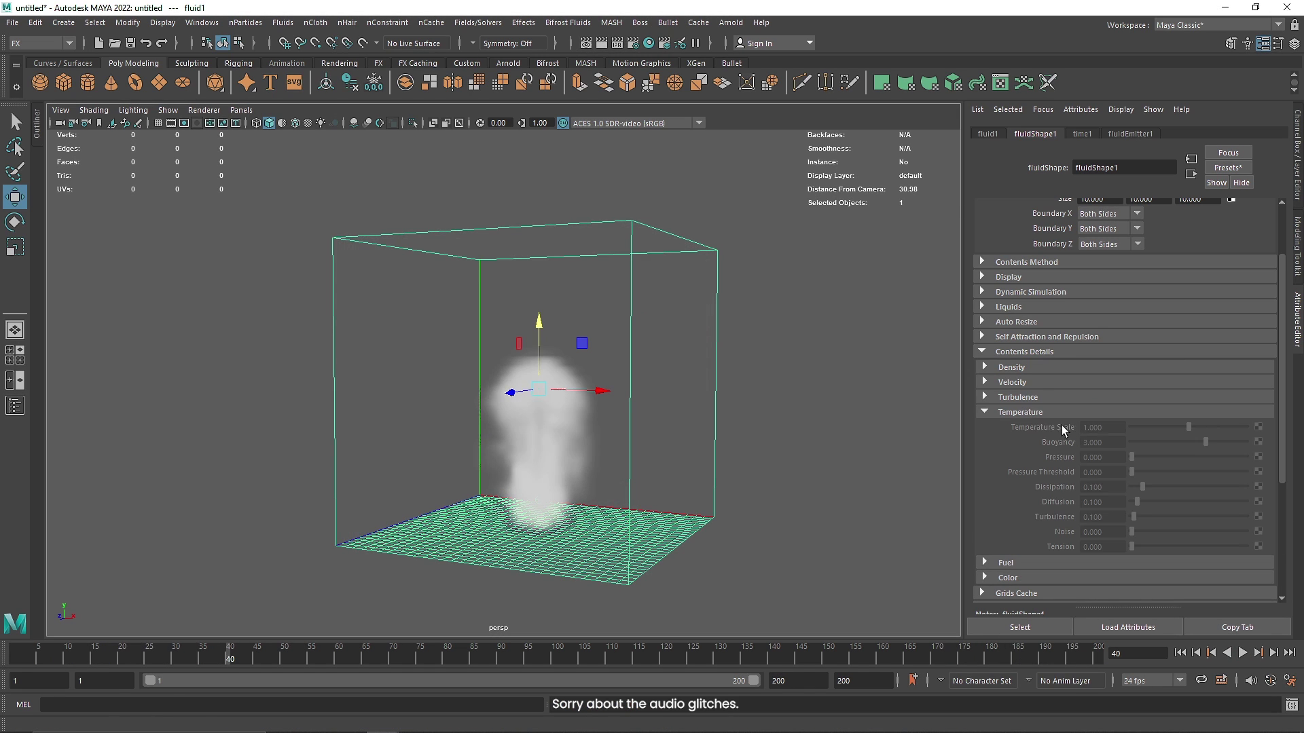
click(1013, 262)
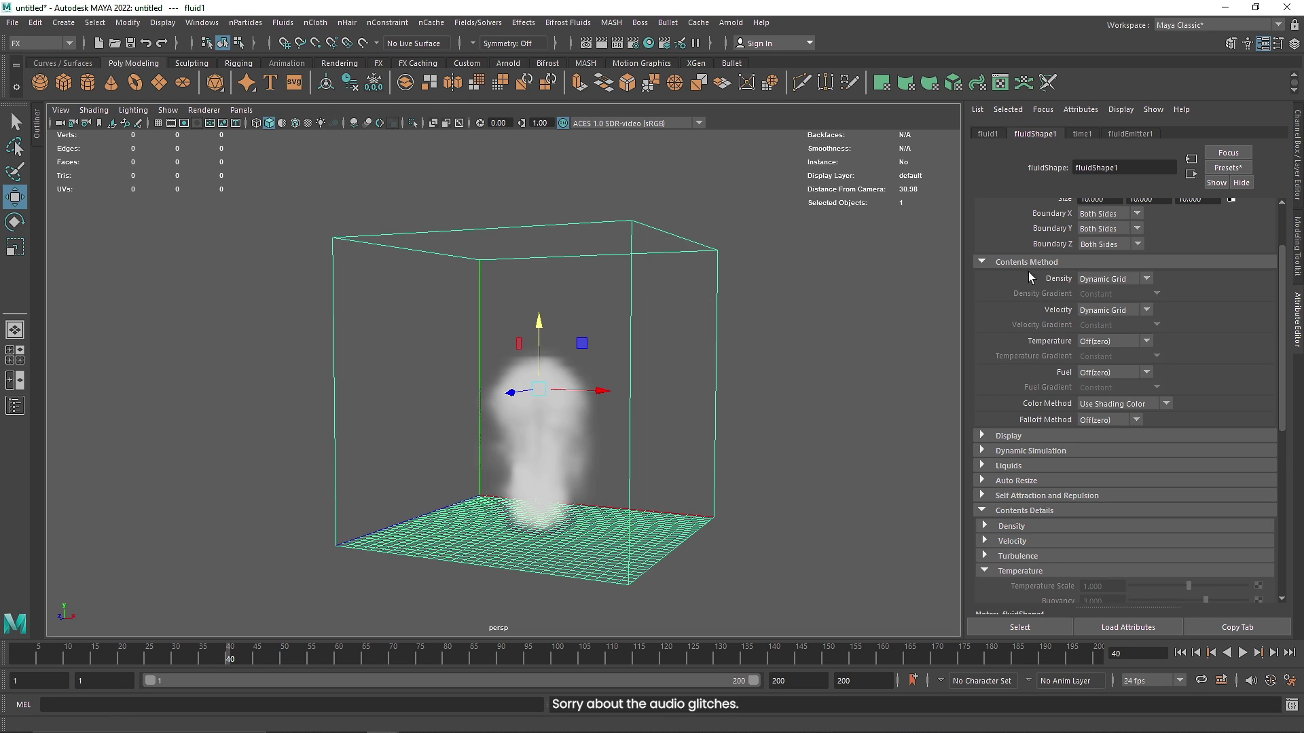
click(1104, 343)
click(1119, 354)
click(1003, 264)
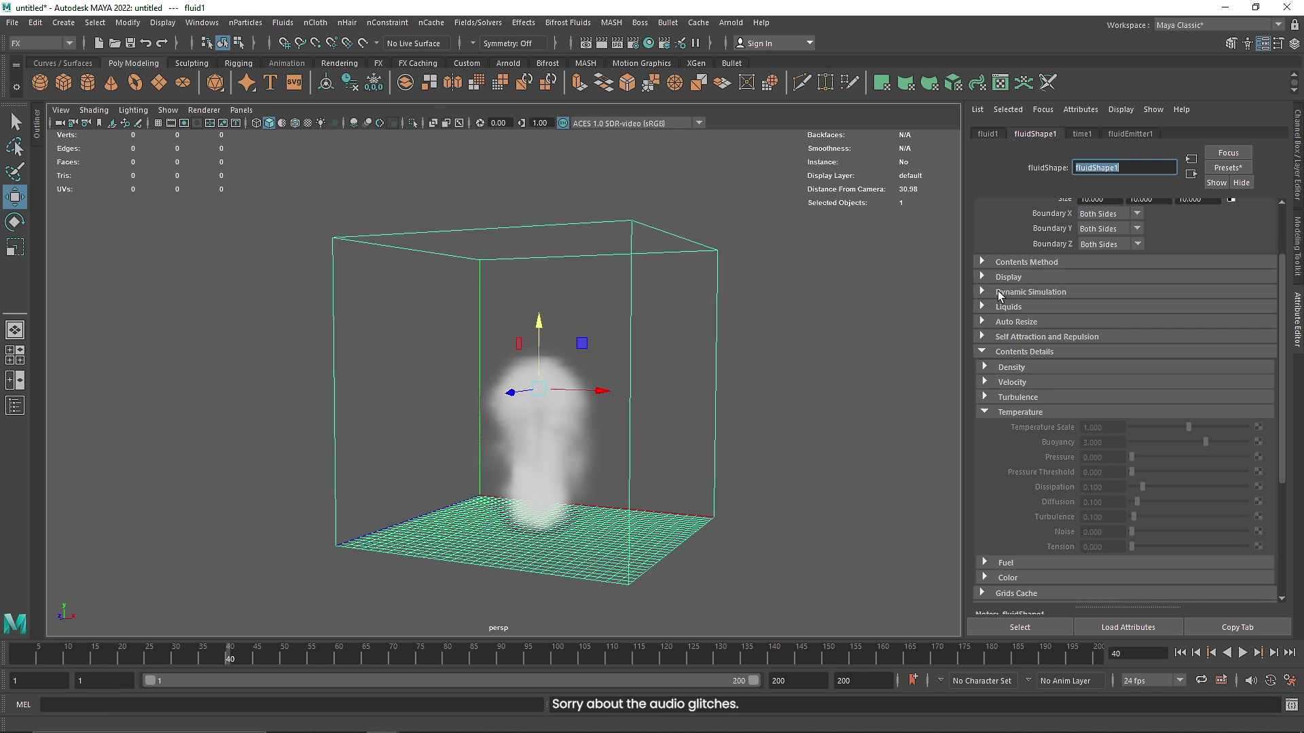
click(1016, 413)
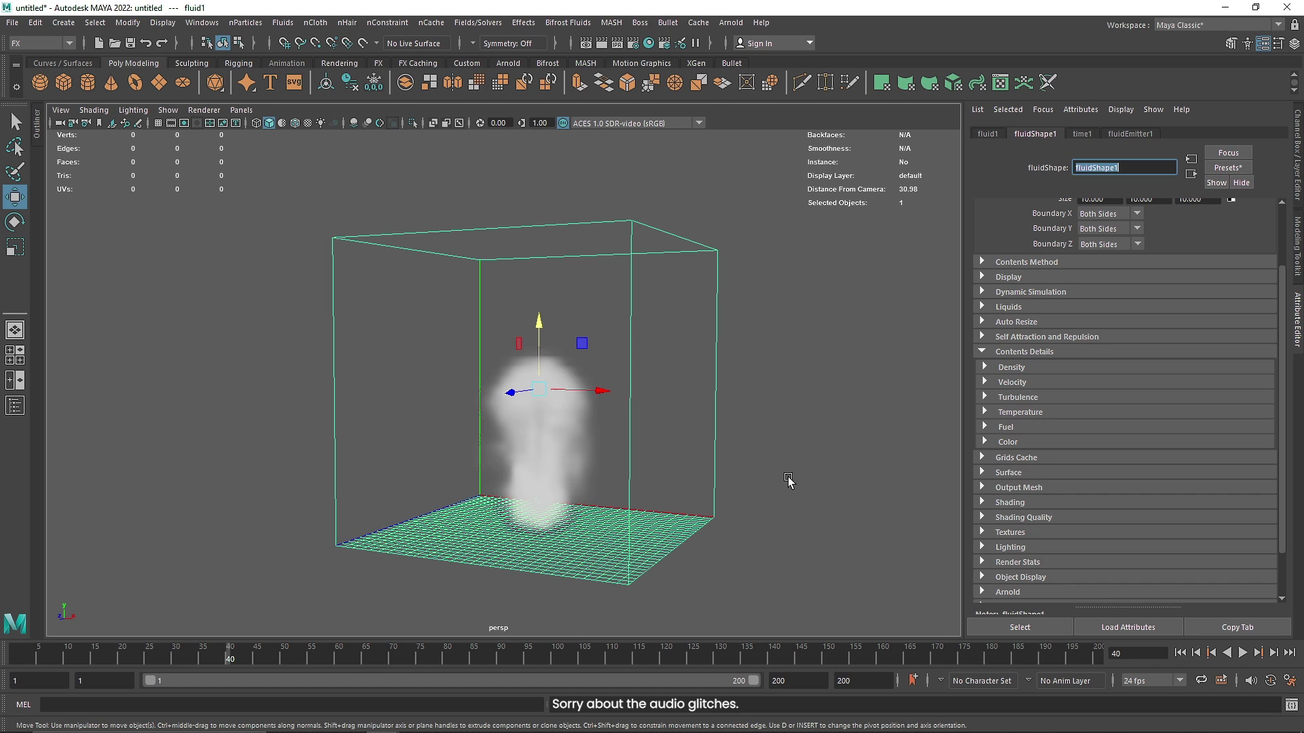
click(1038, 368)
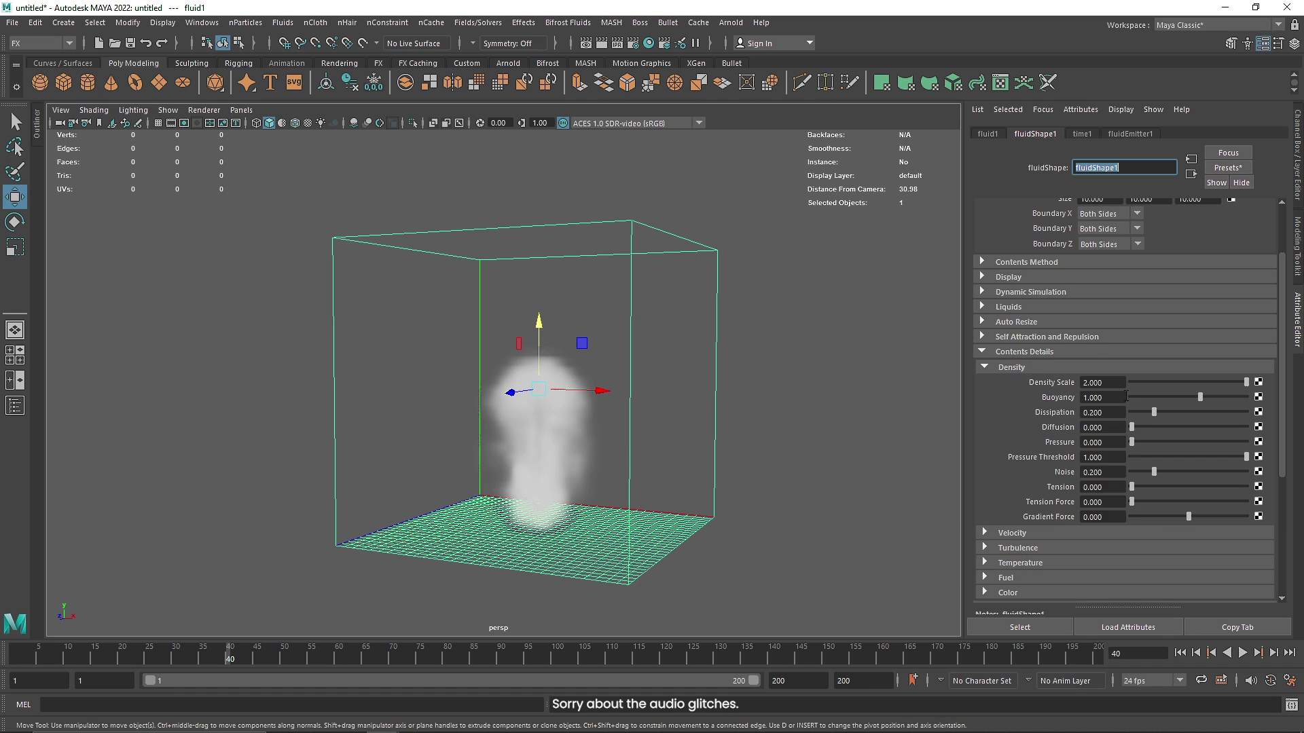
click(1083, 382)
key(Tab)
key(Tab)
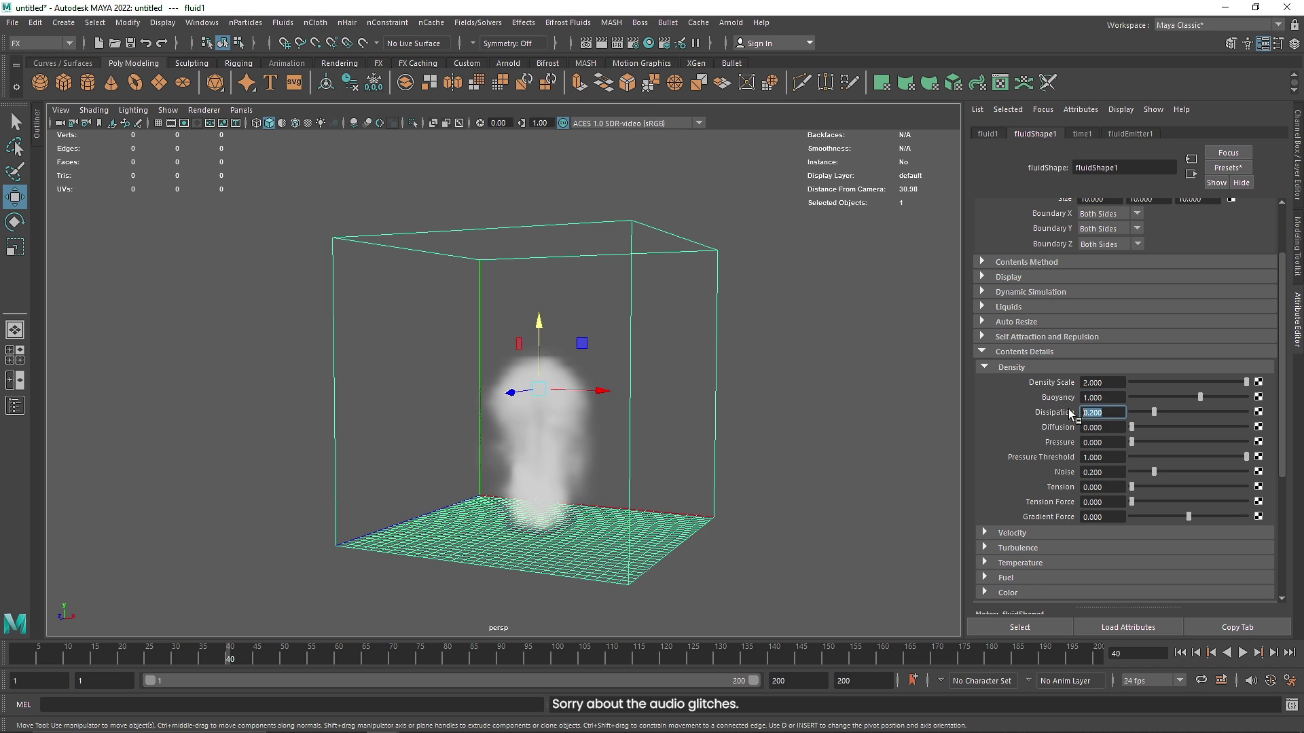
click(1011, 368)
click(1022, 383)
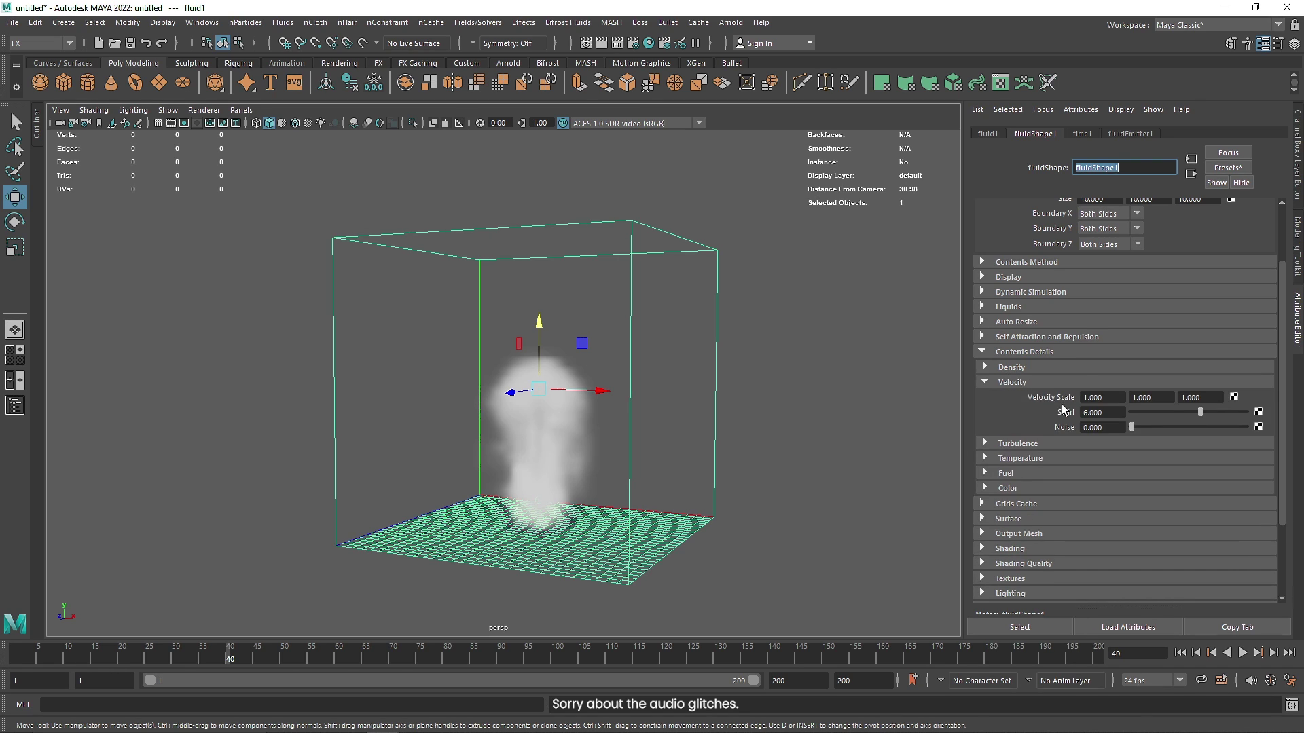
click(1025, 385)
click(1026, 399)
click(1022, 397)
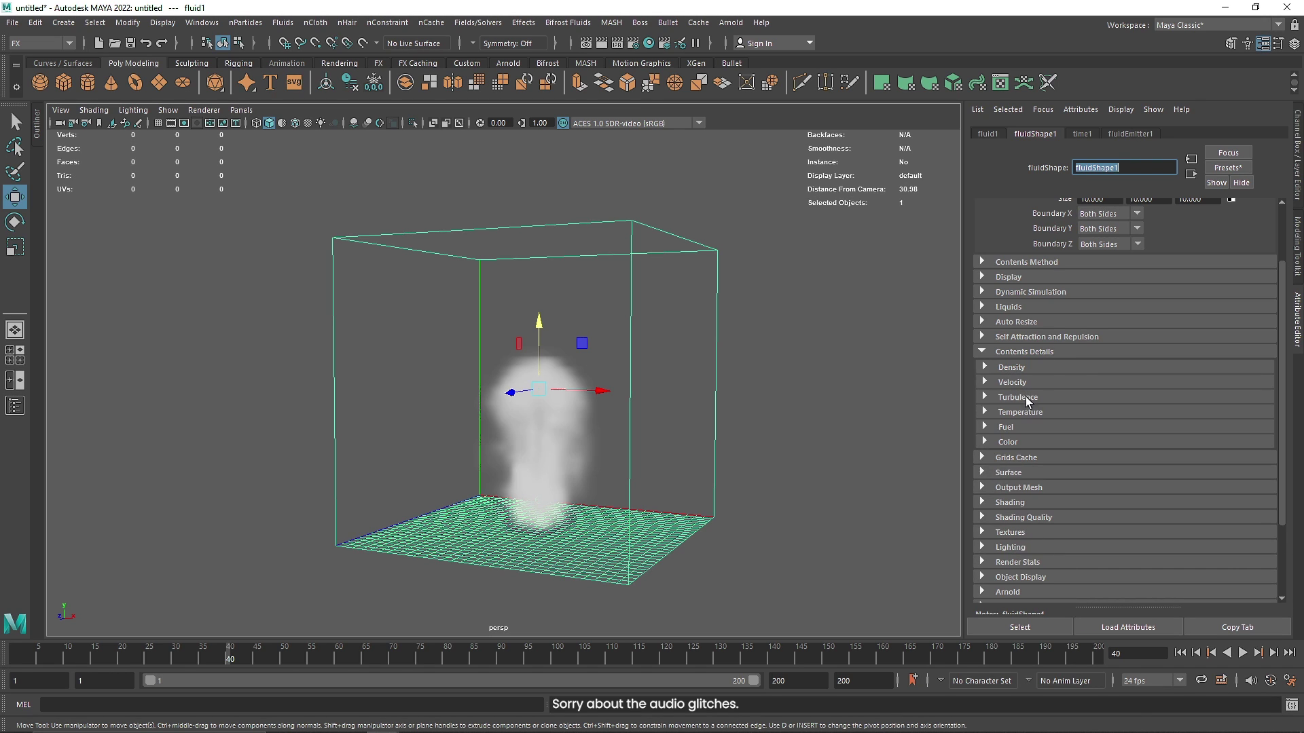
click(998, 351)
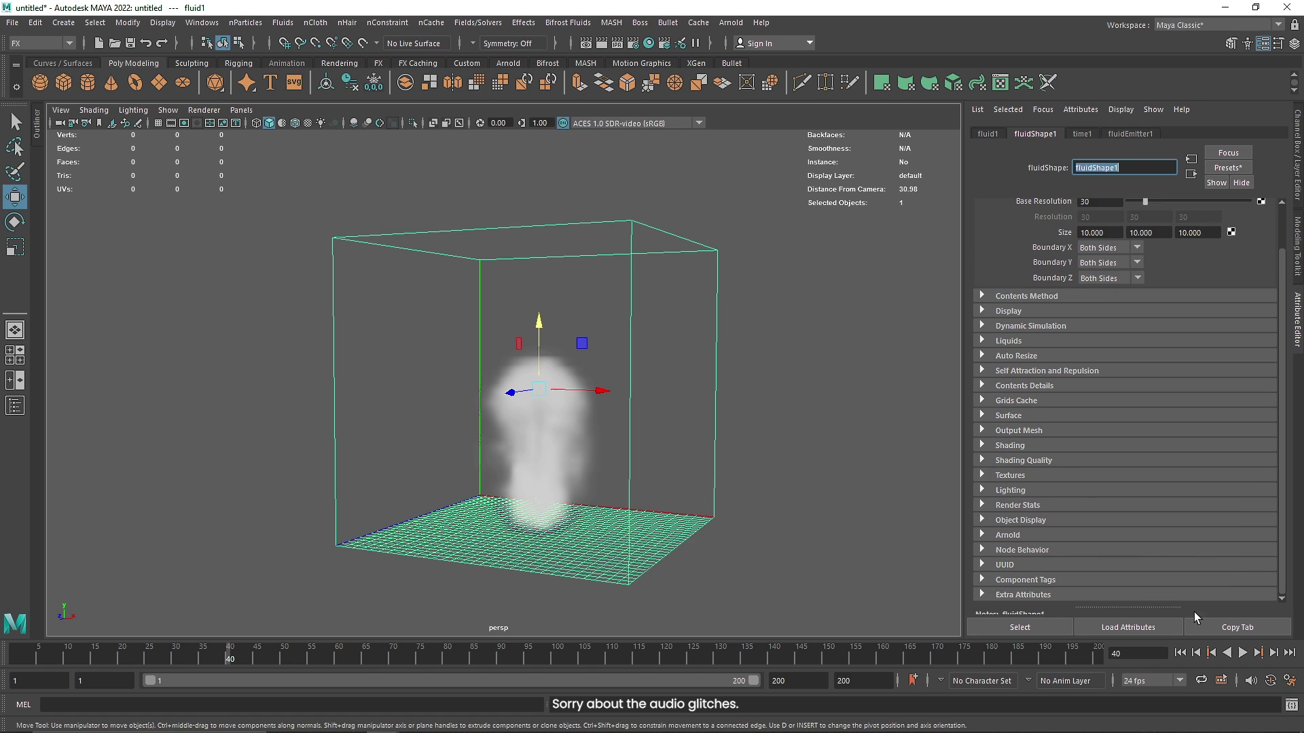
Apply Base Resolution 40 from frame 1, preview to frame 89, then collapse Container Properties.
click(1179, 652)
alt+drag(679, 441, 709, 454)
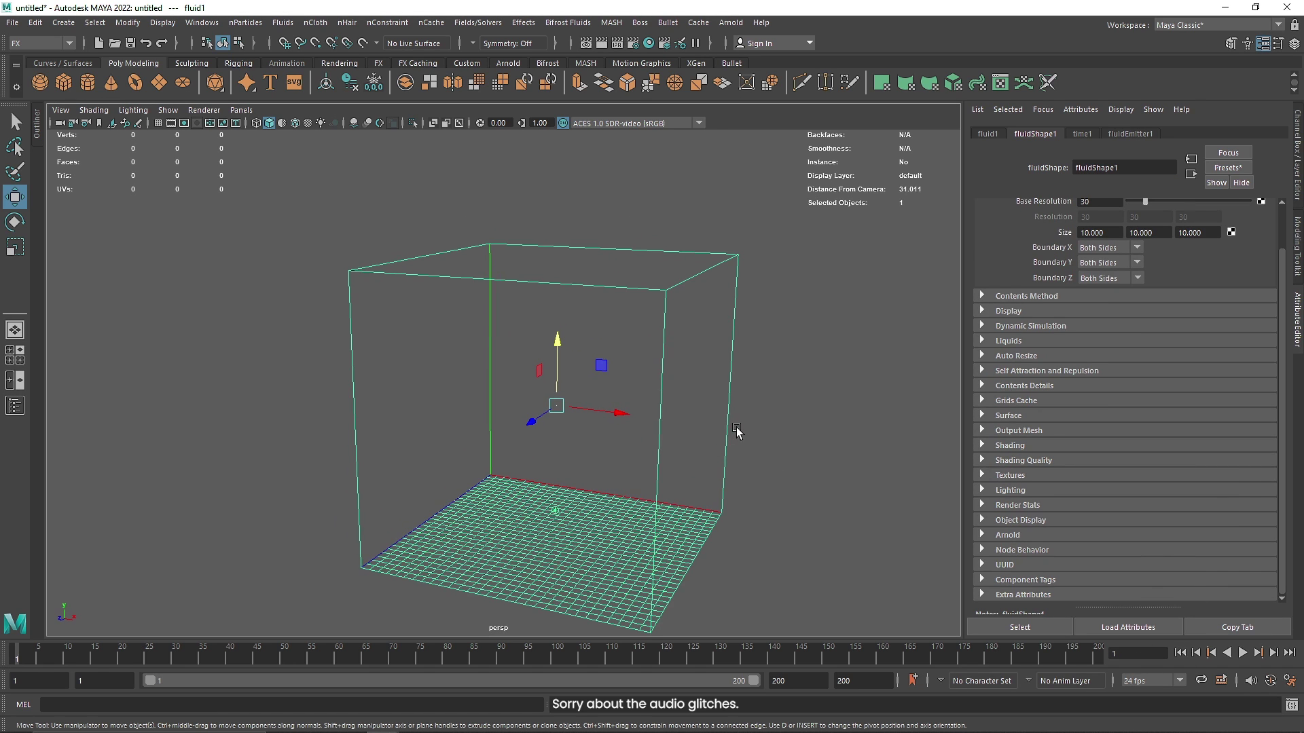
scroll(1037, 291, up, 2)
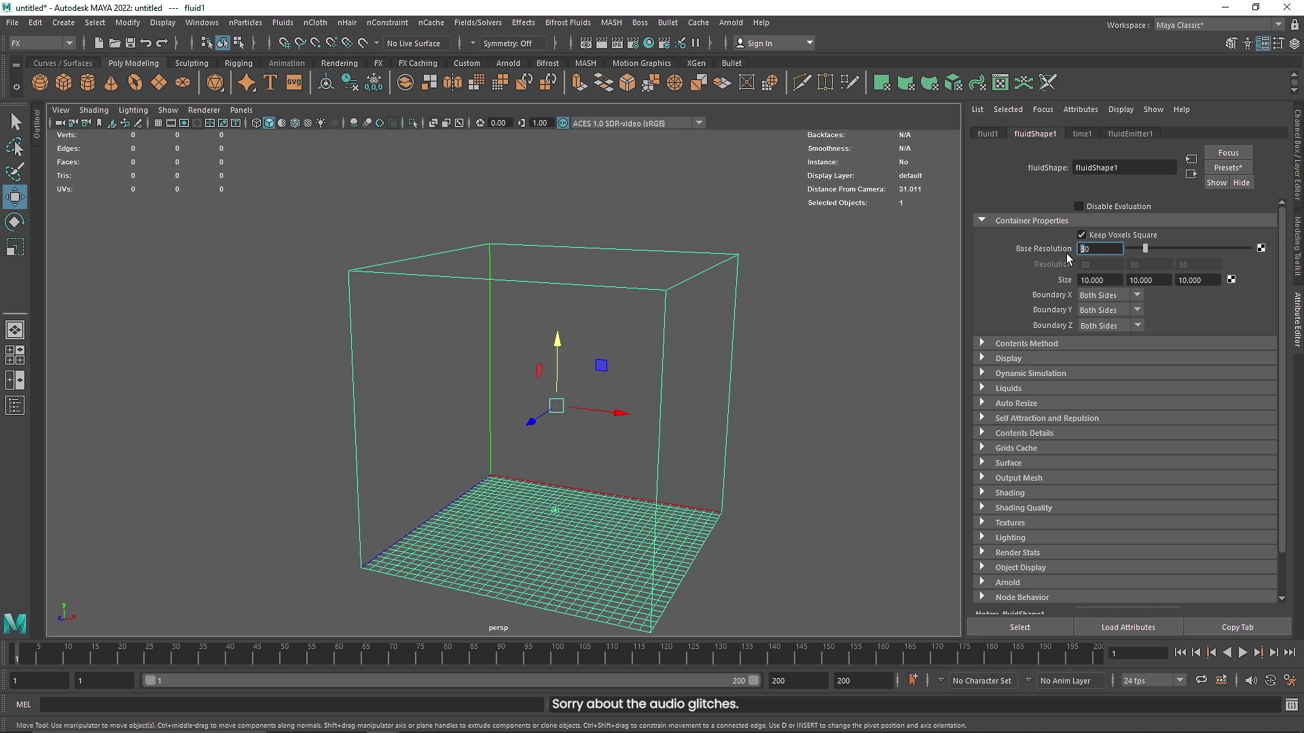
key(Return)
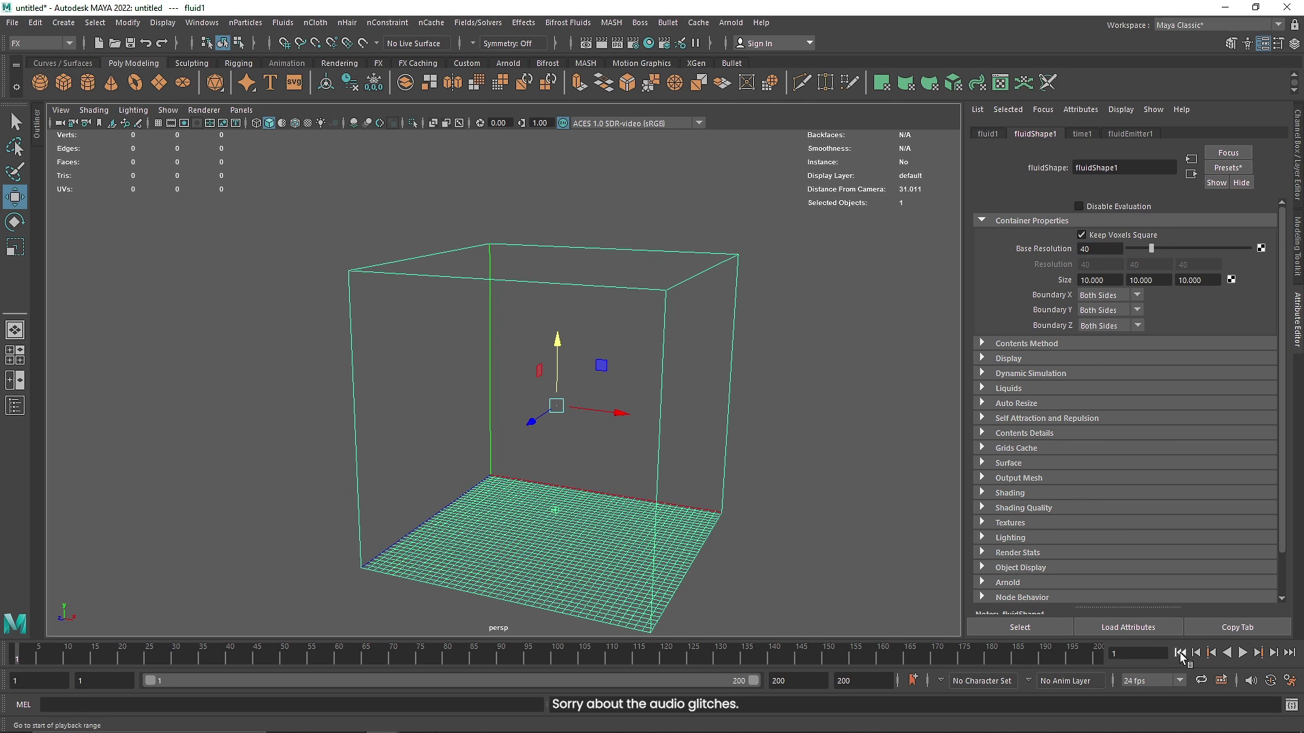
click(1243, 654)
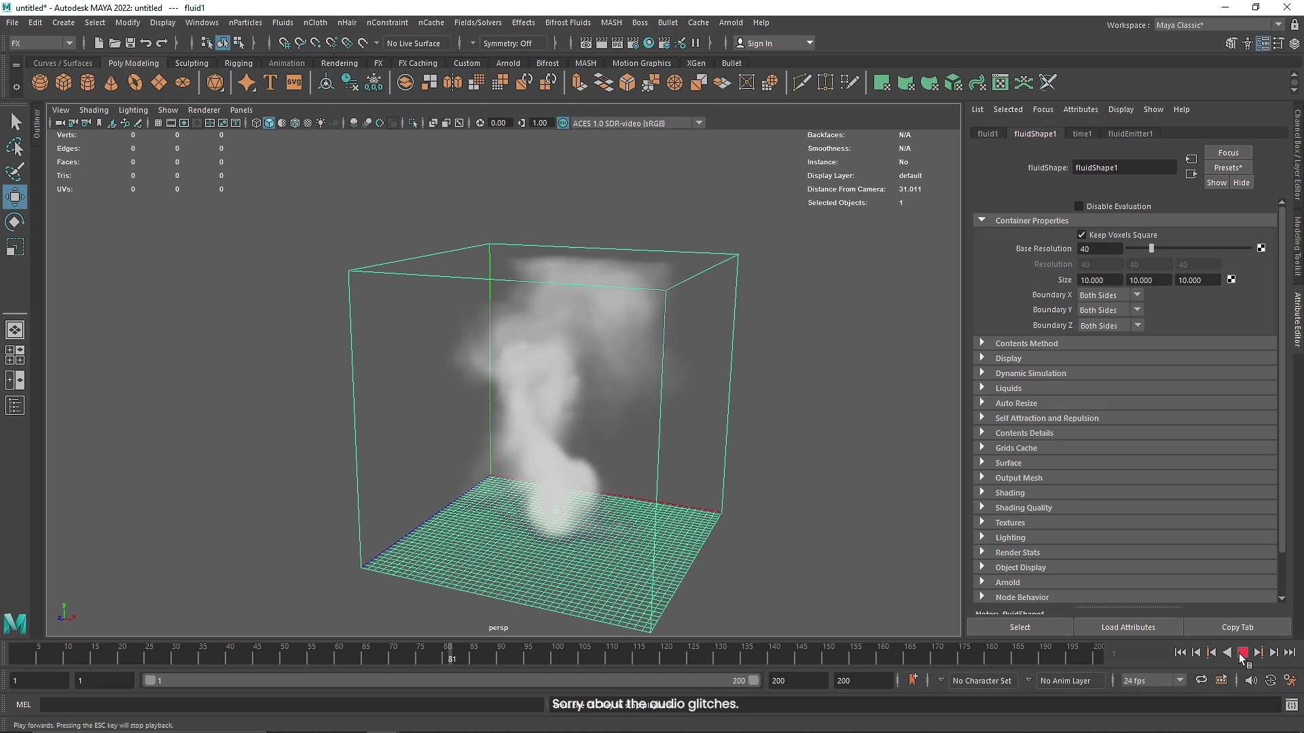
click(1243, 653)
alt+drag(663, 509, 619, 445)
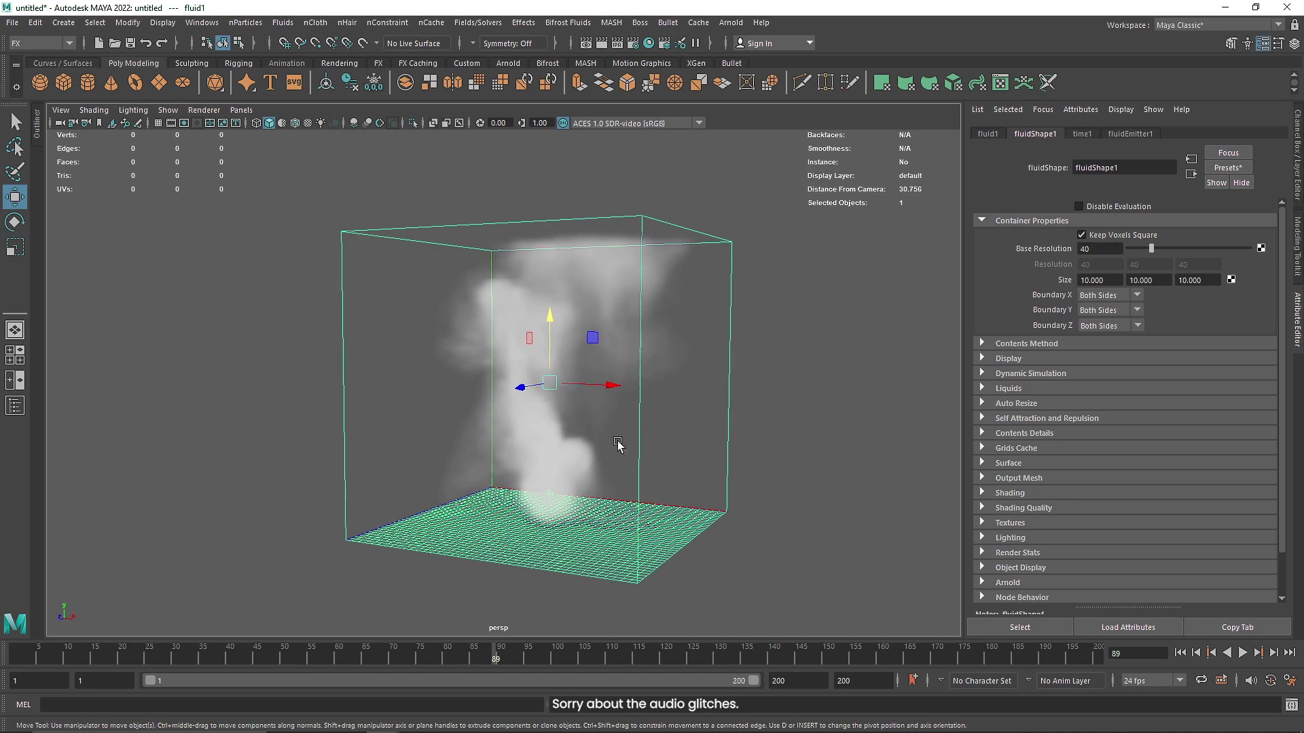
click(988, 221)
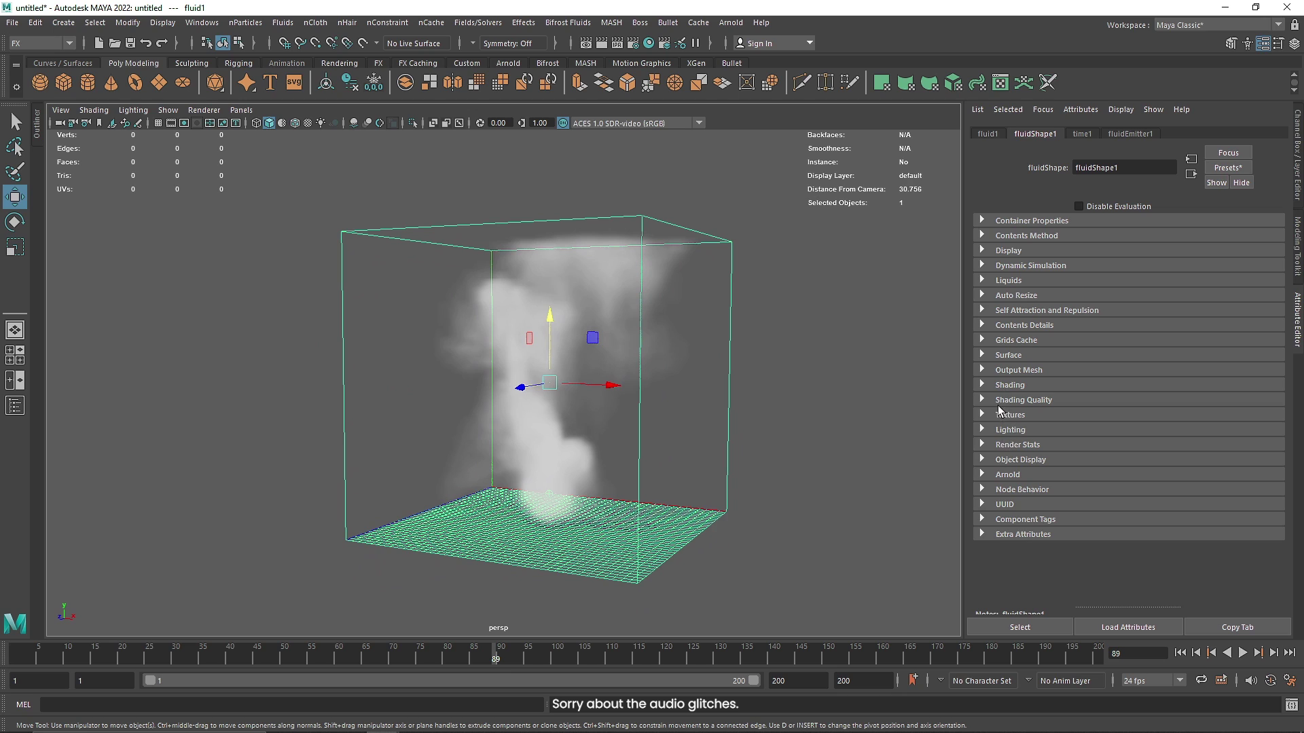
Keep Self Shadow on with Shadow Opacity 0.700 and fold away the Lighting section.
click(1012, 431)
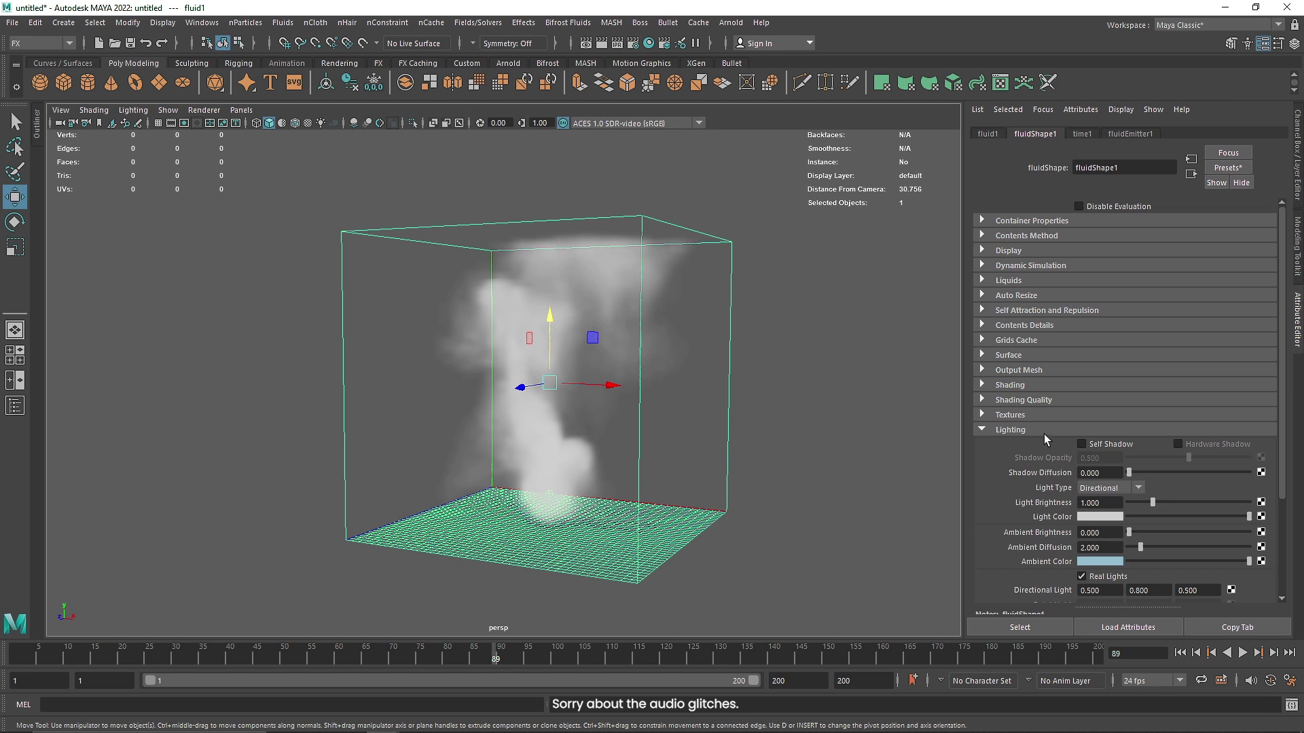
click(1112, 446)
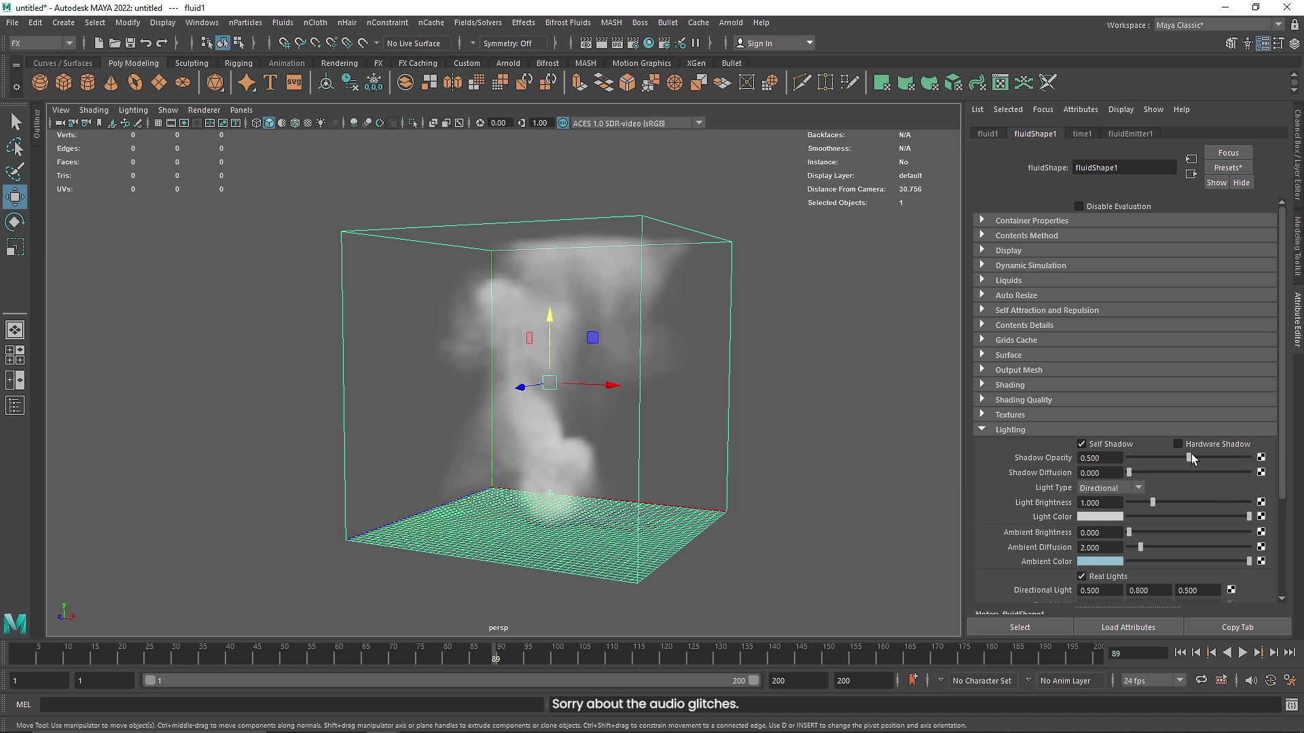
drag(1217, 462, 1214, 462)
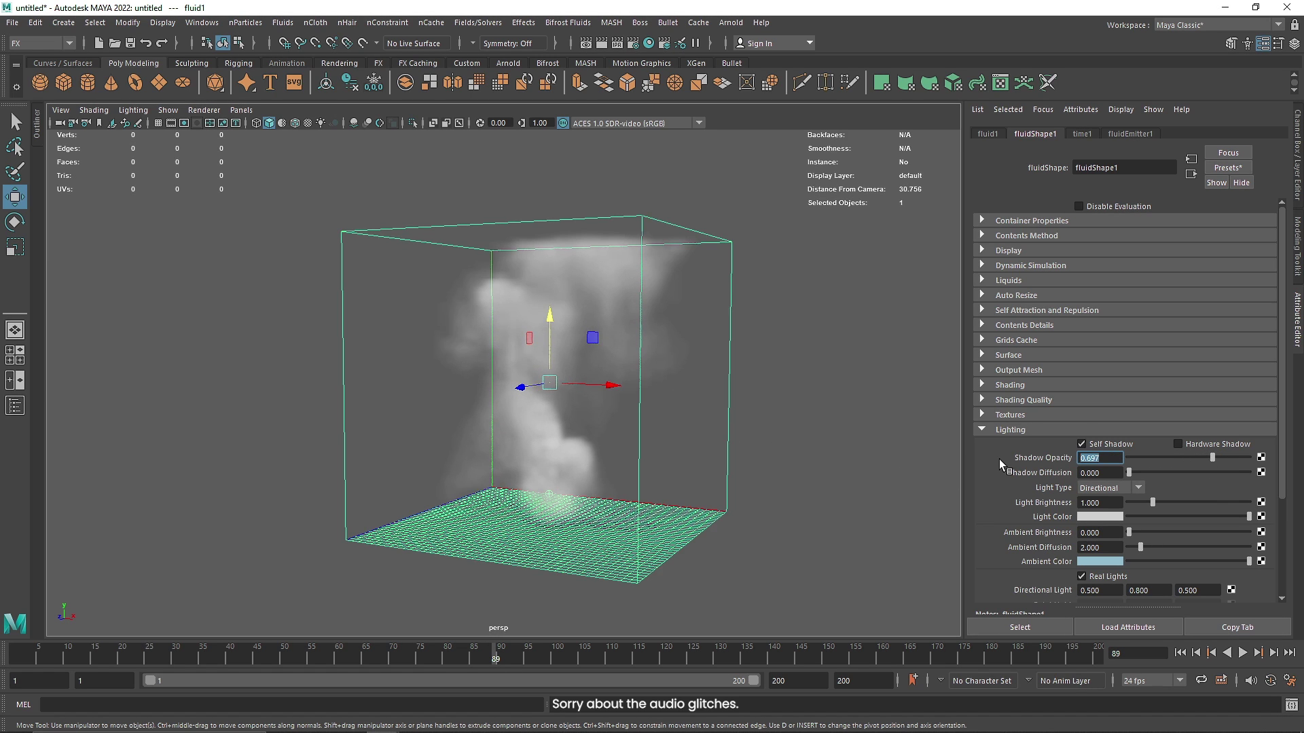
alt+drag(665, 488, 692, 495)
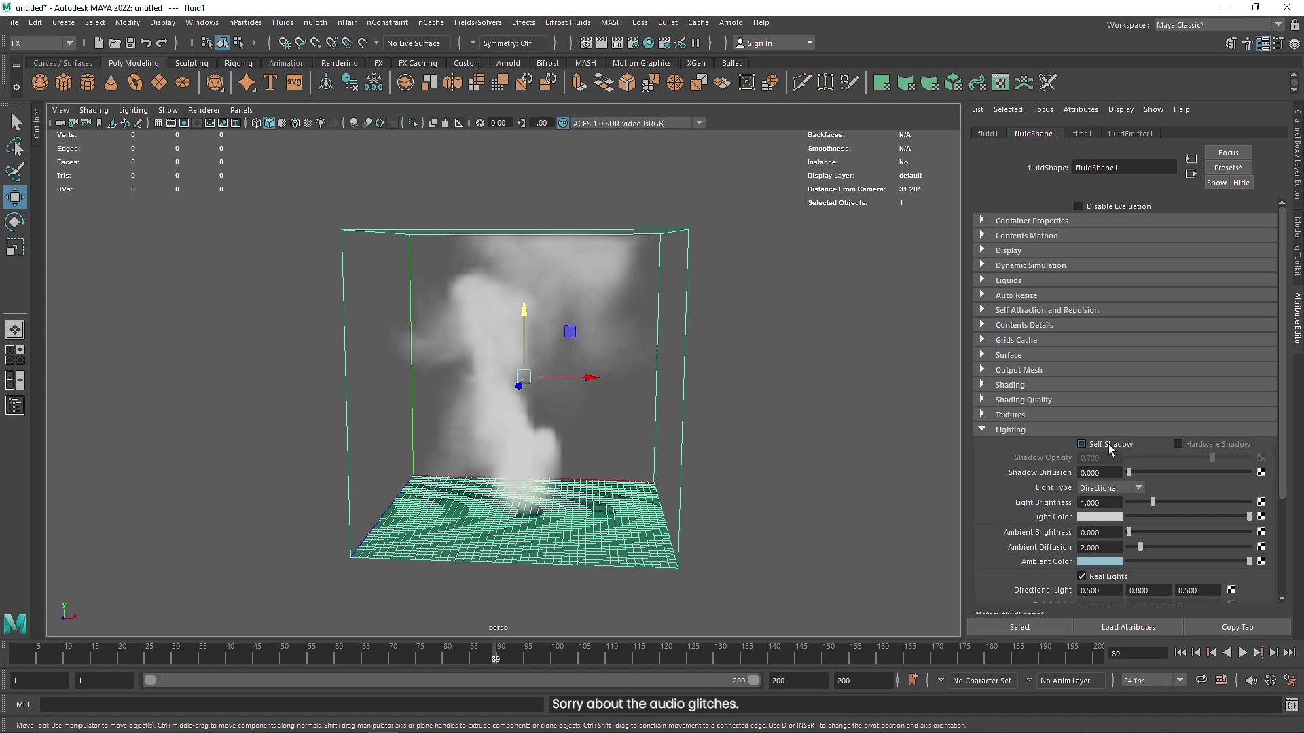
alt+drag(466, 372, 571, 425)
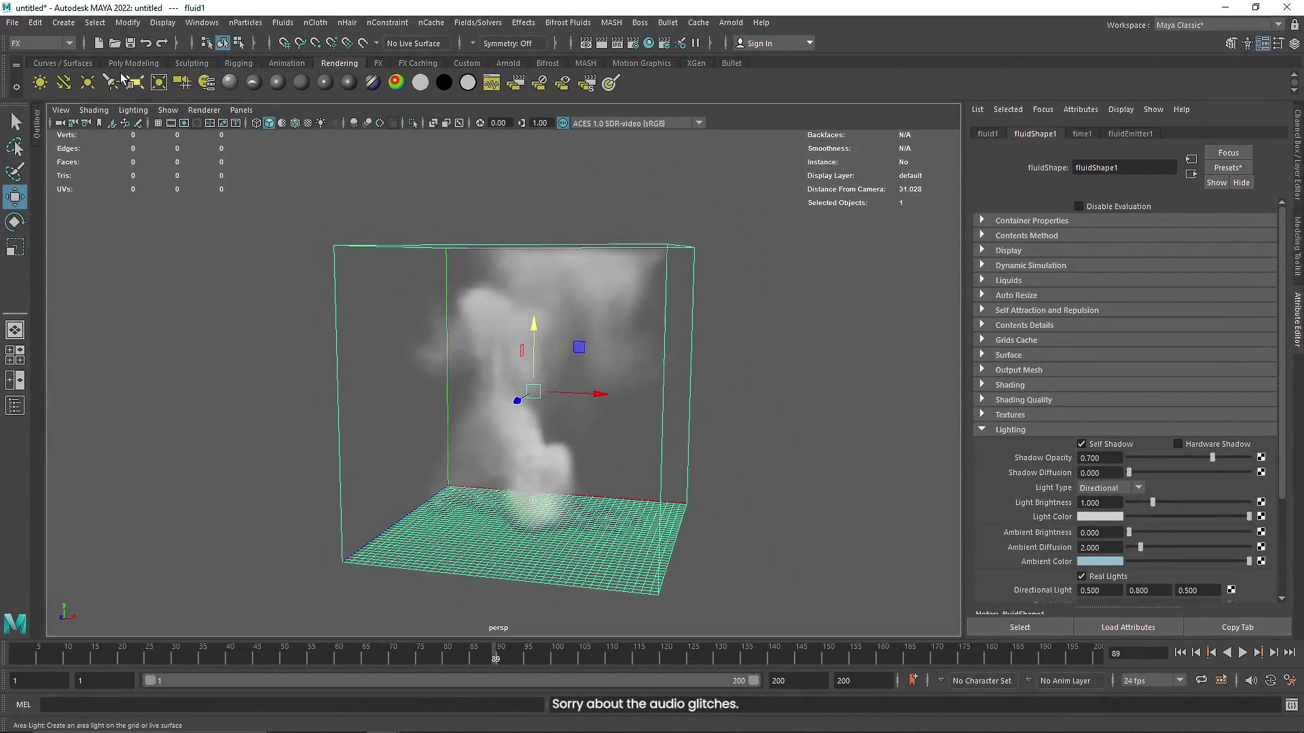
click(998, 431)
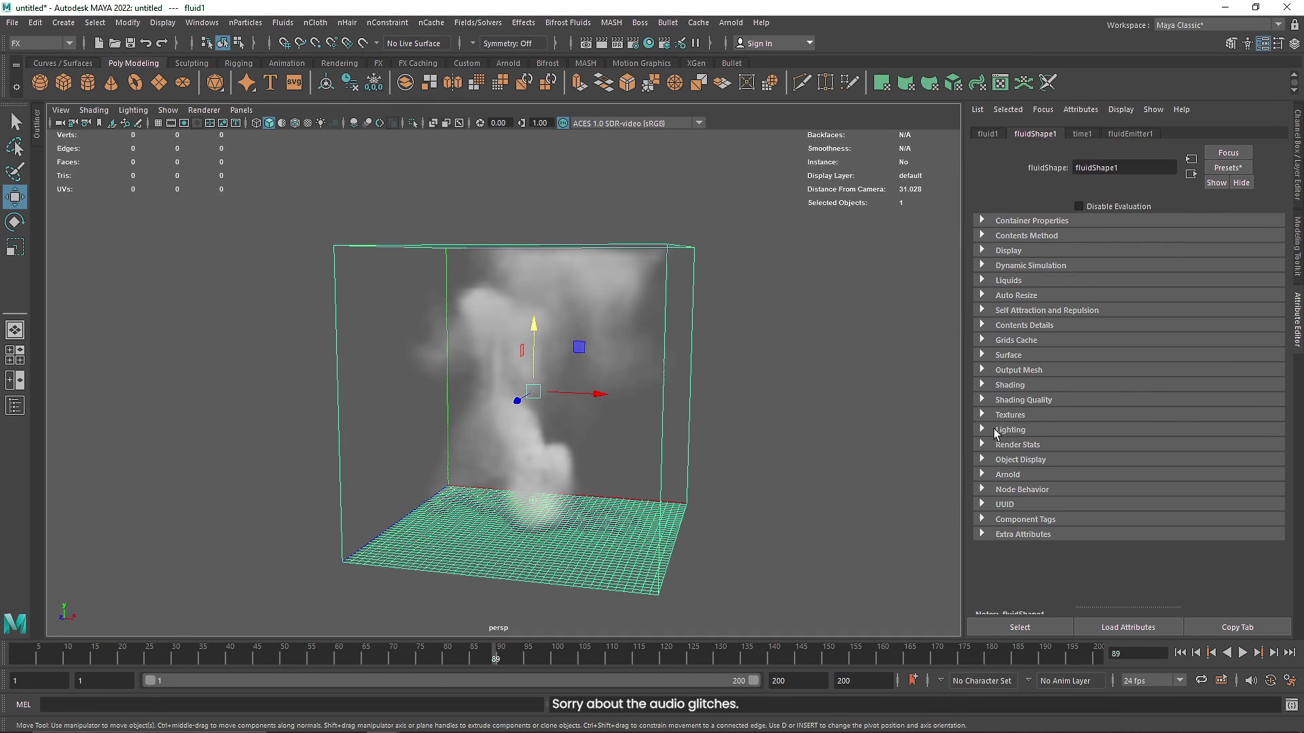
click(1012, 385)
Switch Incandescence Input from Temperature to Density and tumble the view to inspect the tinted plume.
scroll(1025, 457, down, 3)
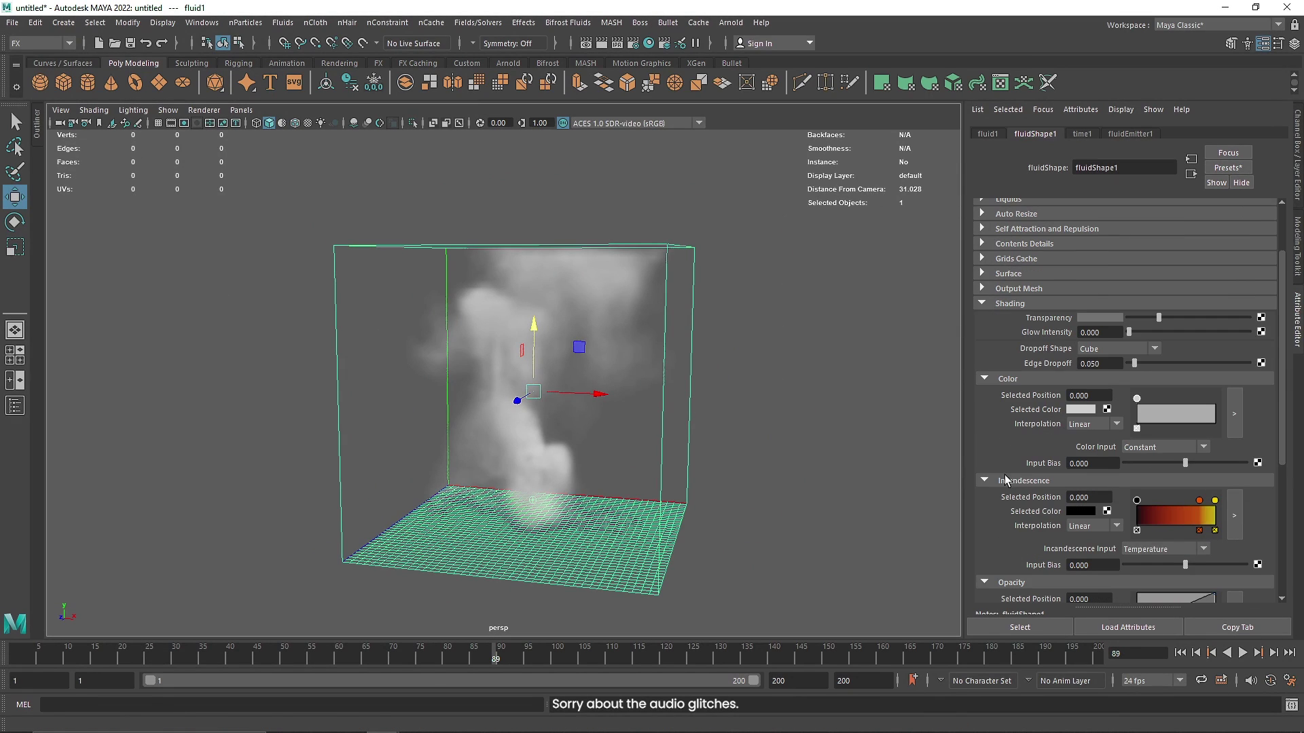
scroll(1025, 489, down, 1)
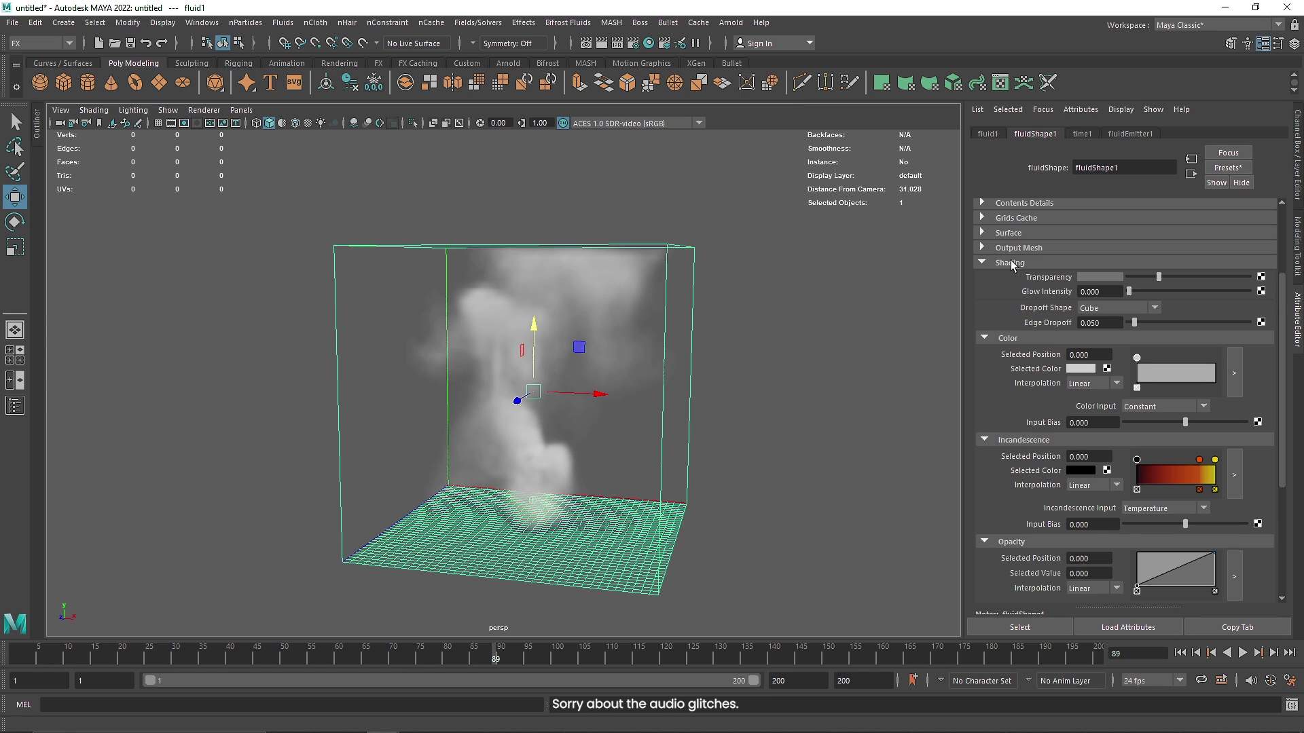
click(1175, 508)
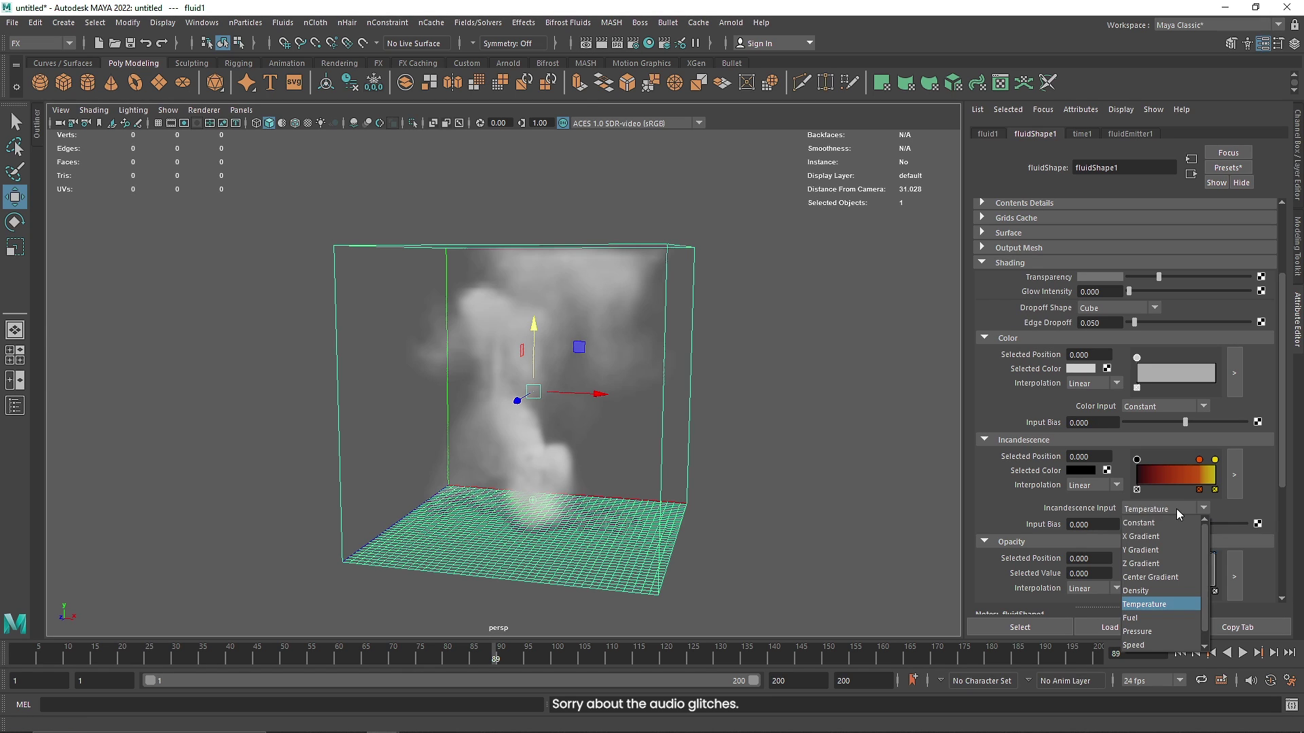
click(1150, 591)
mouse_move(574, 436)
alt+mouse_down()
mouse_move(773, 425)
mouse_move(573, 461)
alt+mouse_up()
alt+drag(669, 382, 502, 342)
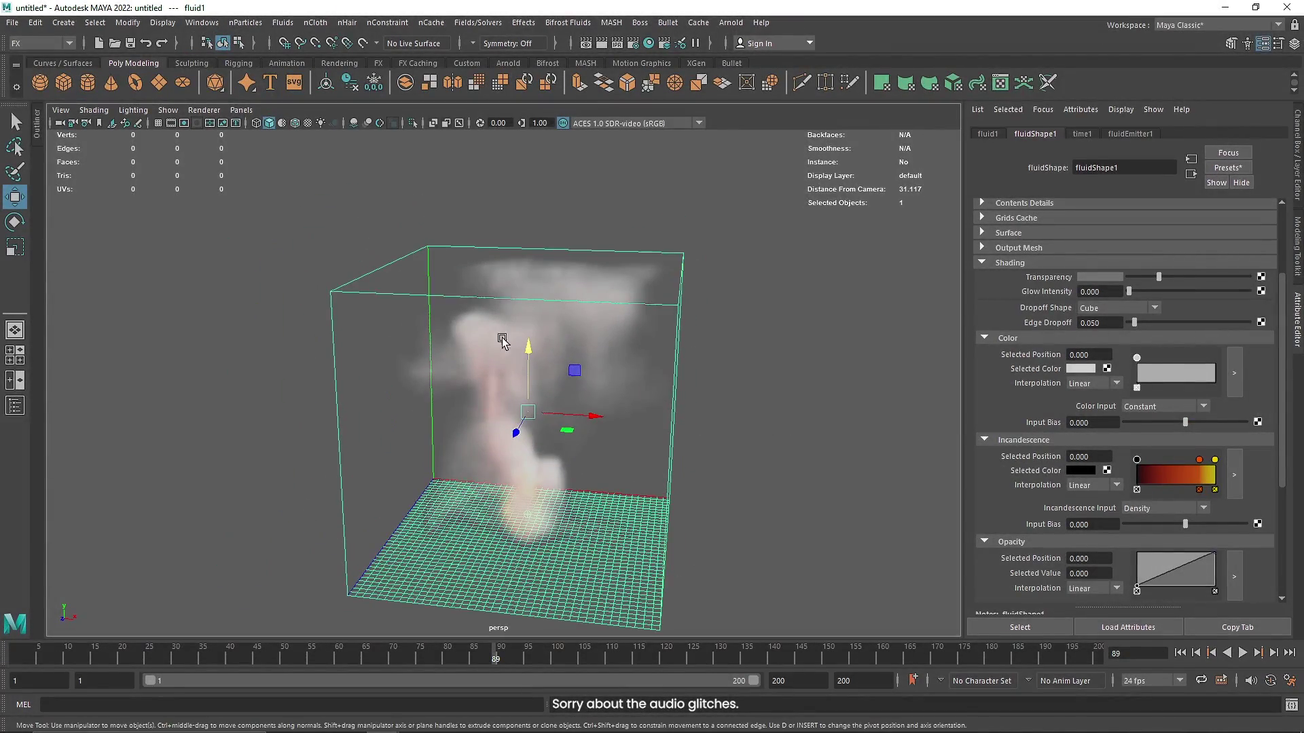
click(1078, 373)
Make the smoke dark grey (V 0.223), lower Transparency, and move the incandescence black start to 0.174.
drag(1074, 440, 1022, 450)
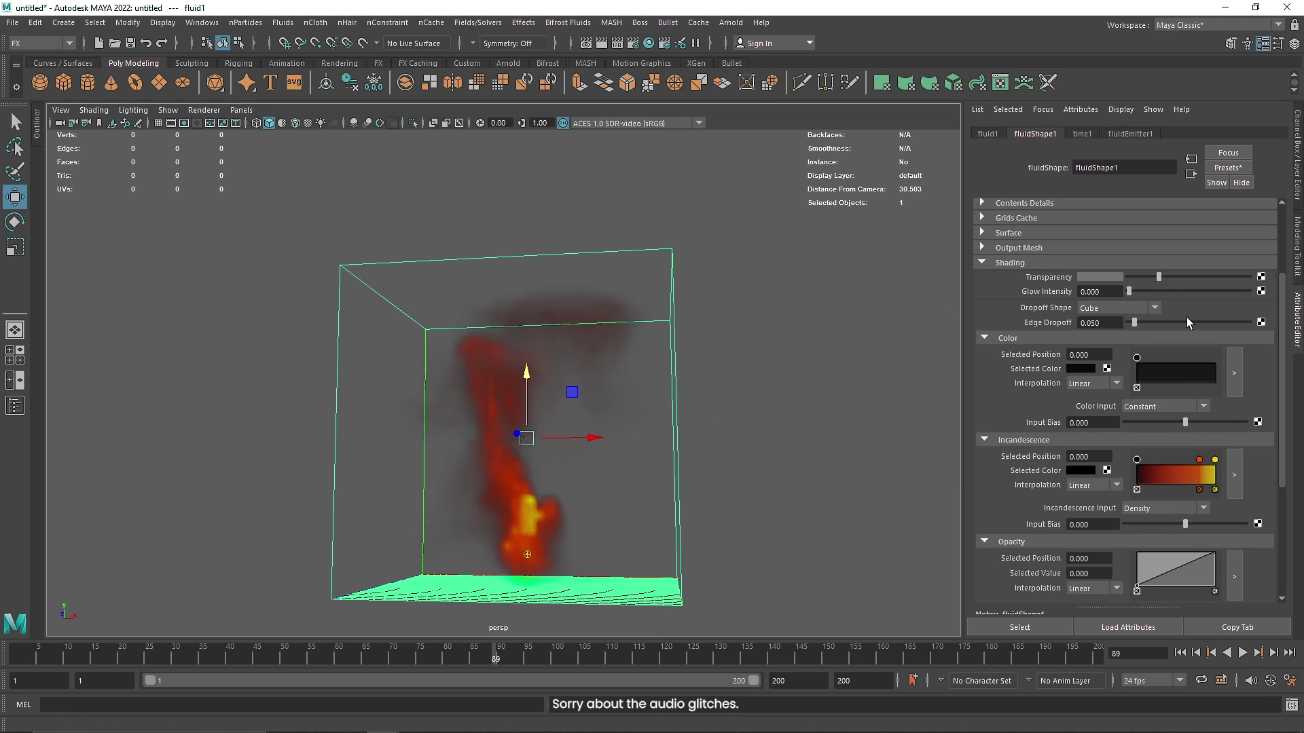
alt+drag(516, 353, 498, 316)
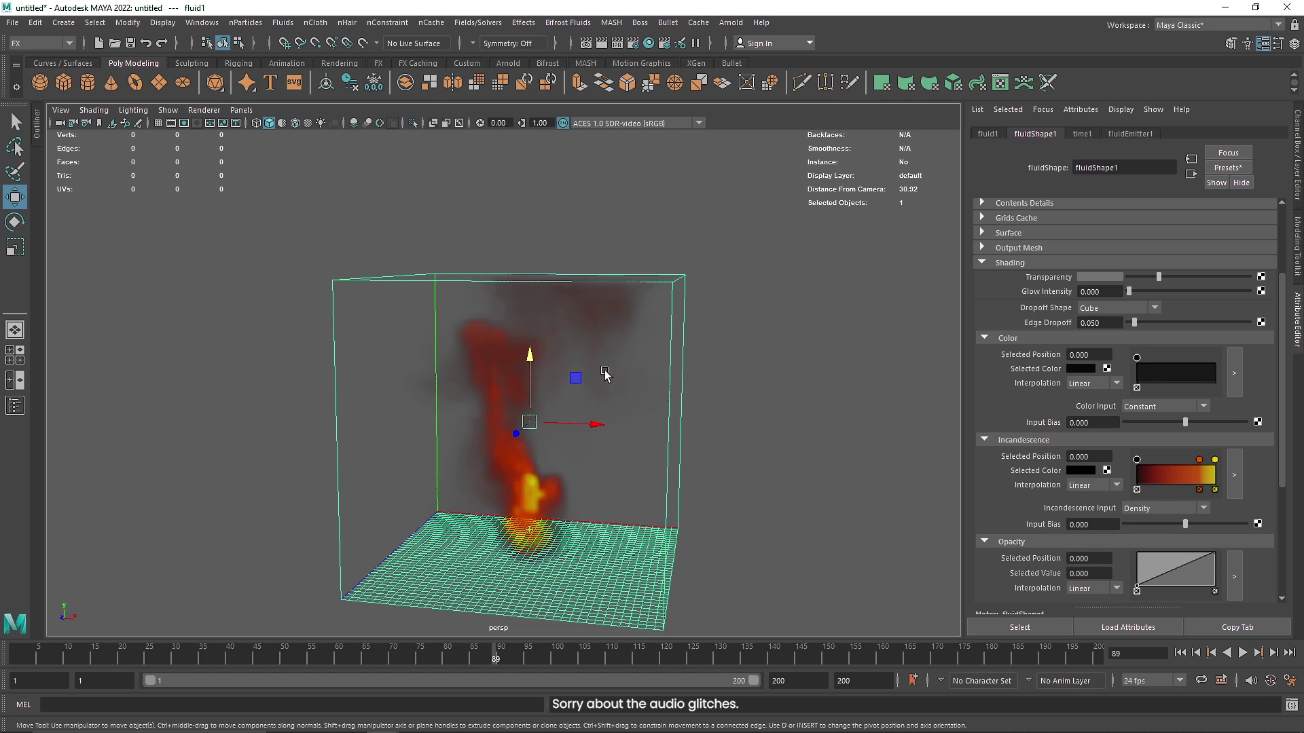
drag(1159, 282, 1135, 283)
drag(1143, 463, 1157, 463)
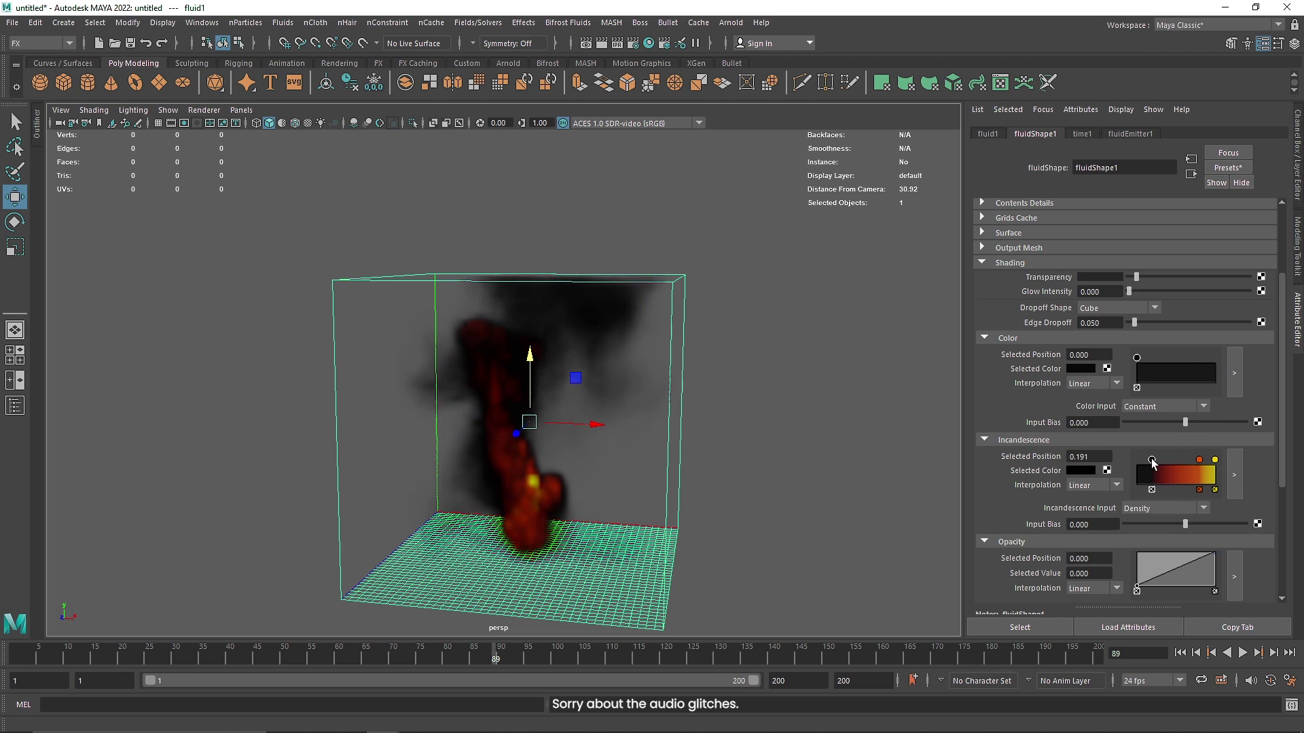
click(1080, 369)
drag(986, 453, 1044, 462)
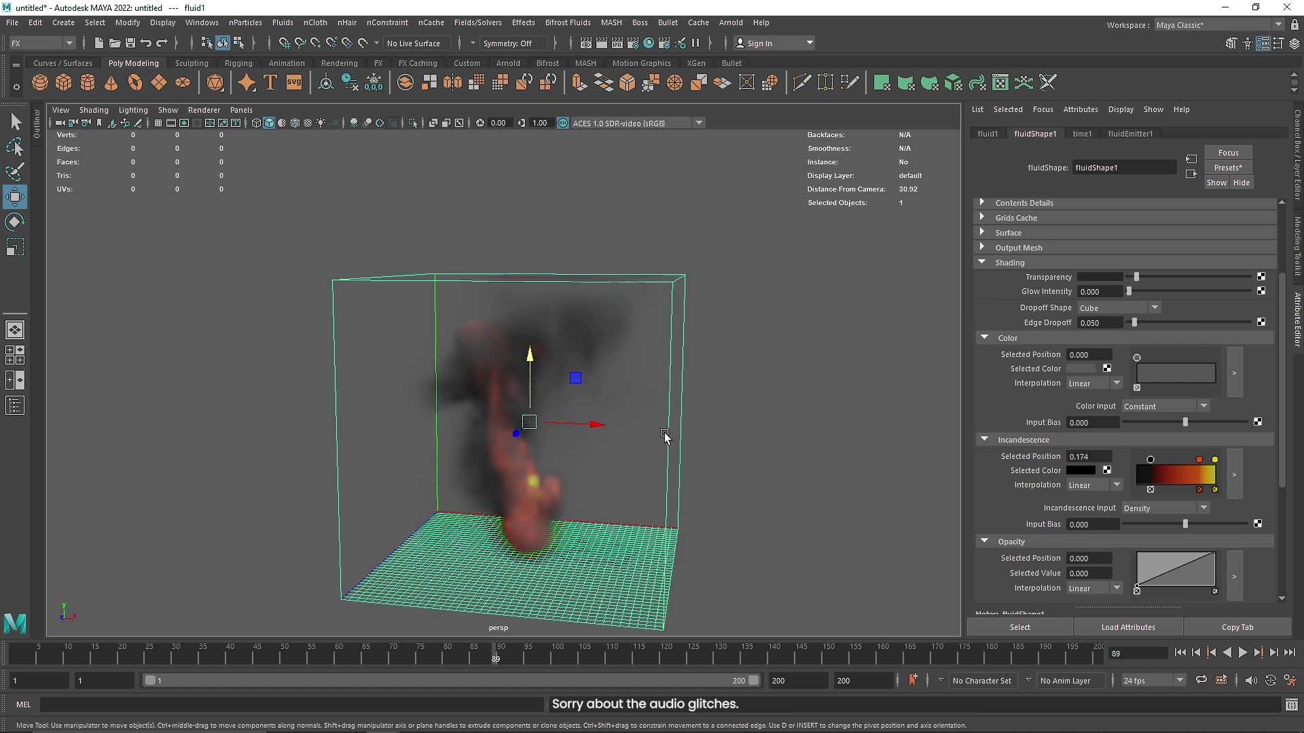
Collapse Shading, play the simulation, then stop, deselect everything and rewind to frame 1.
click(1000, 265)
click(1242, 652)
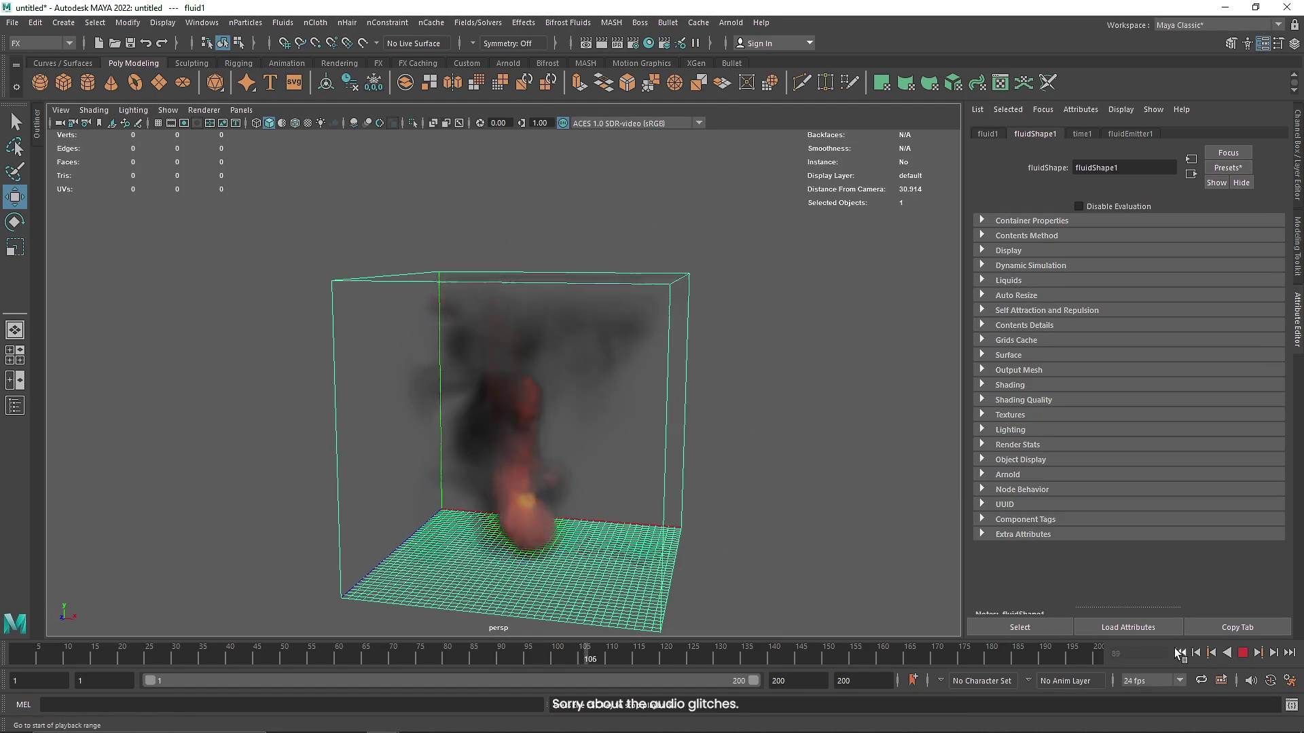
click(1180, 653)
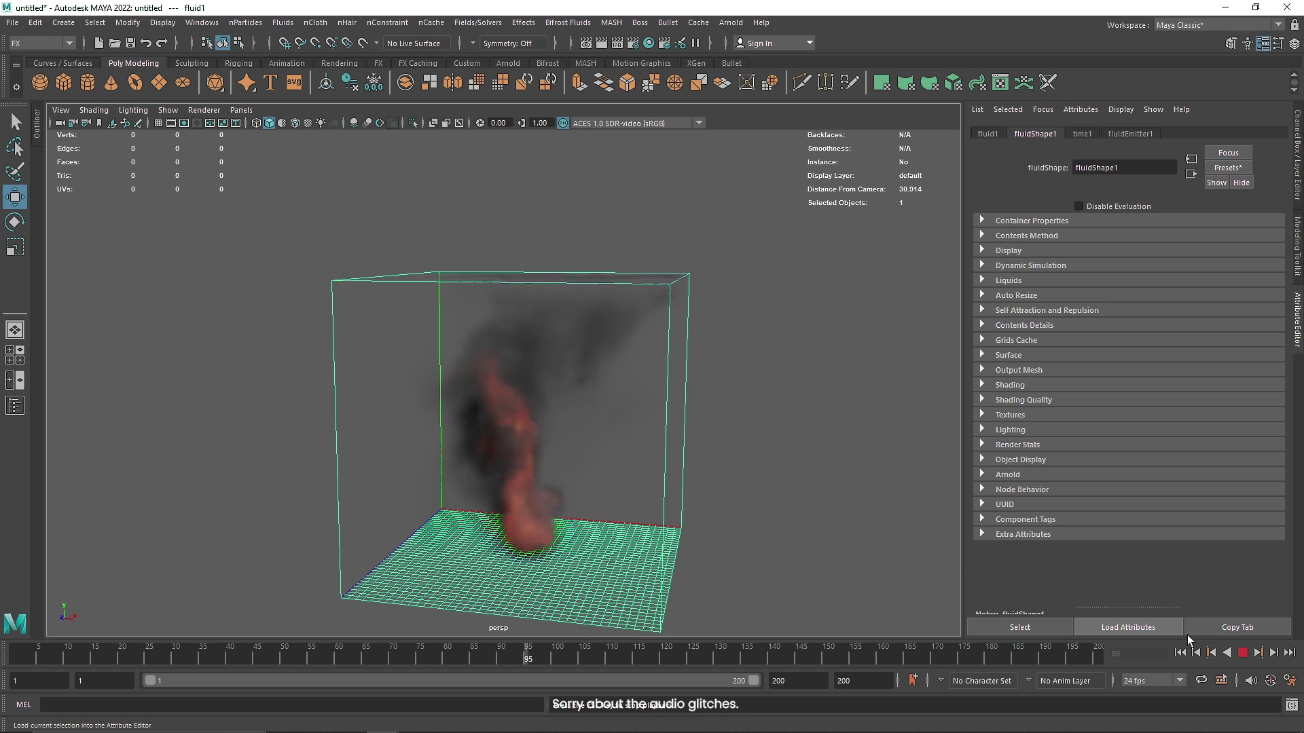
click(1243, 653)
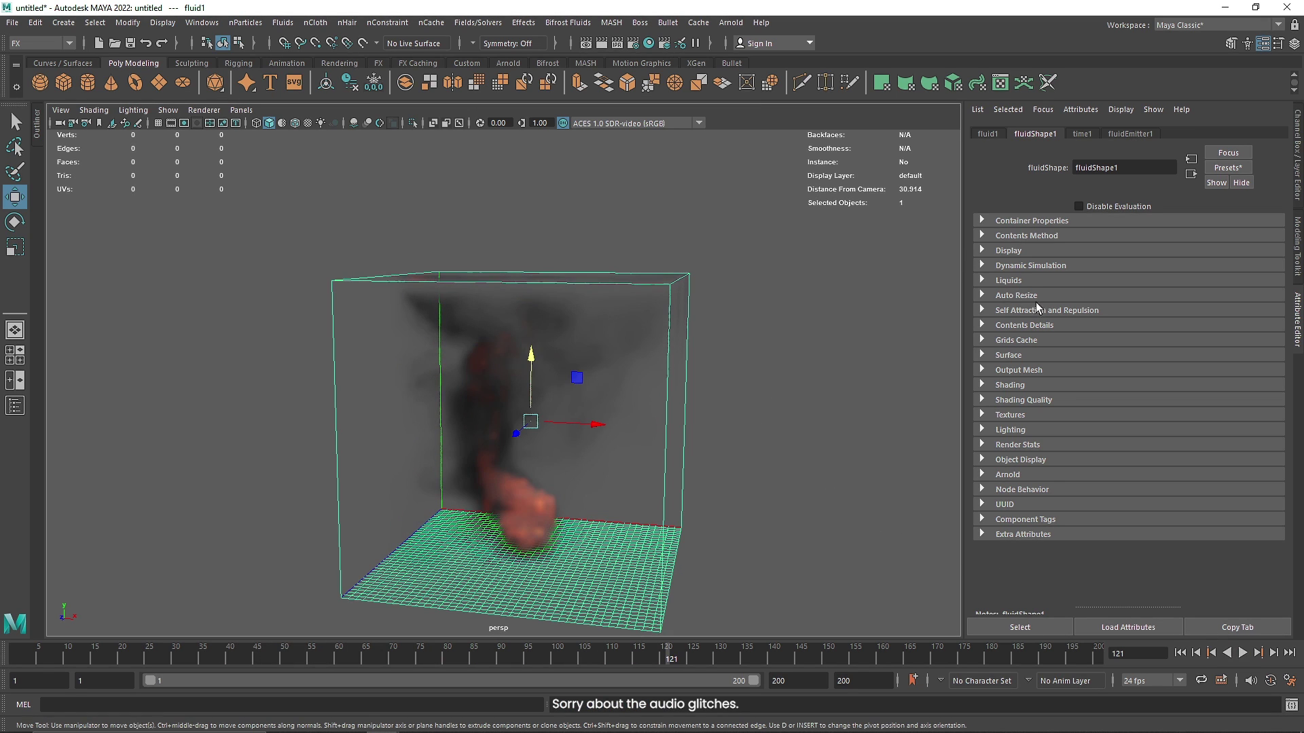
click(731, 421)
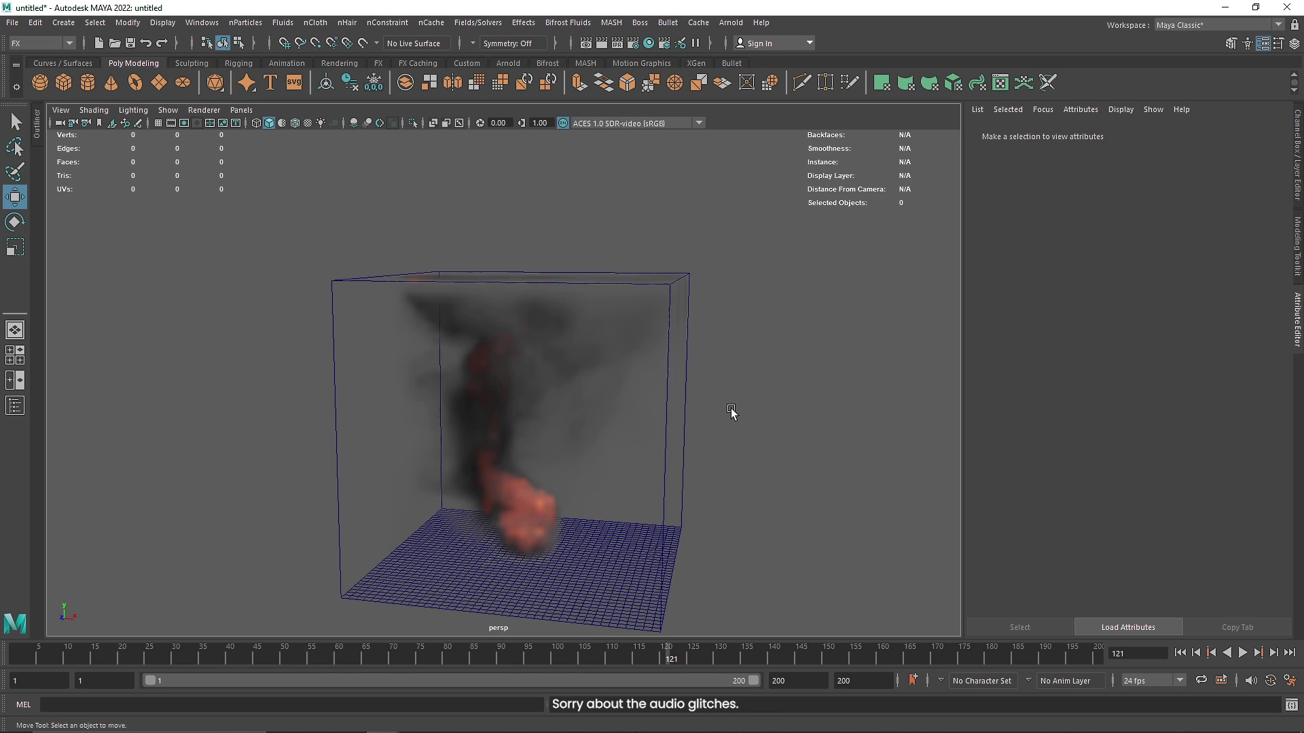
click(1181, 653)
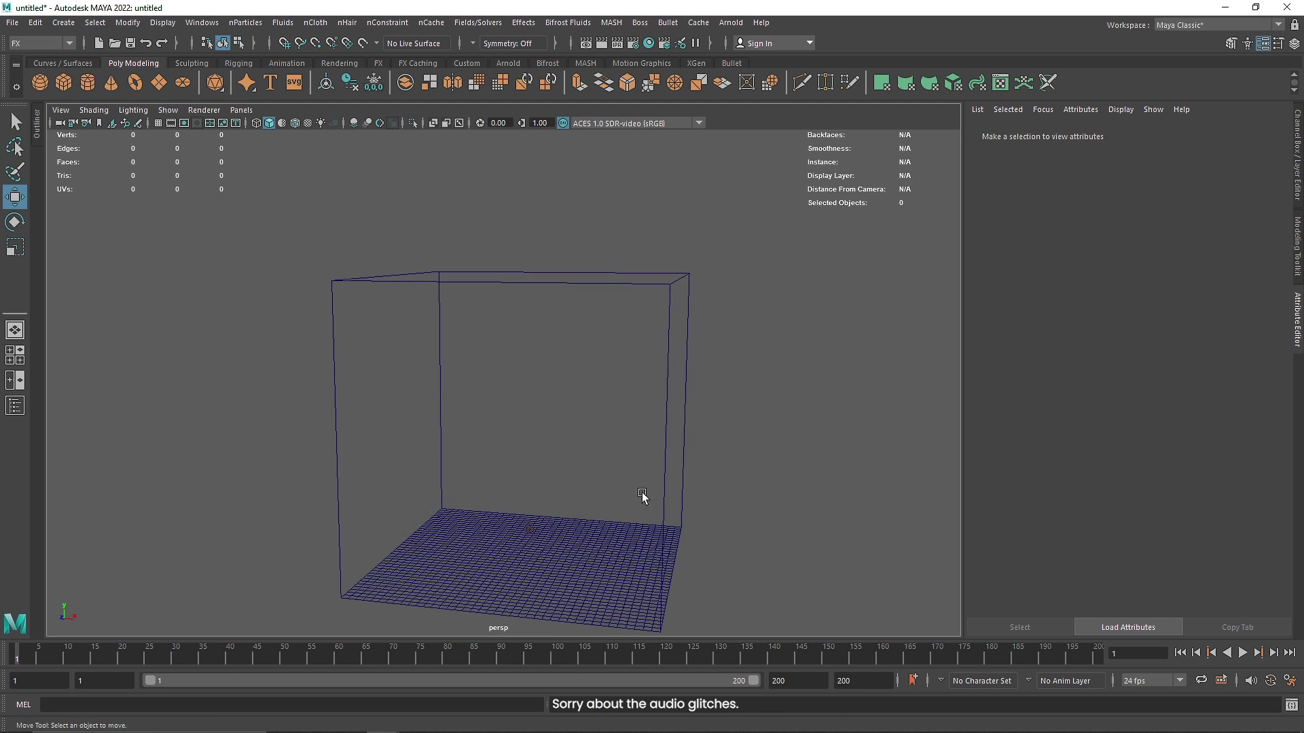
alt+drag(564, 516, 561, 519)
Tumble the viewport to look at the fluid container straight from the front.
click(562, 518)
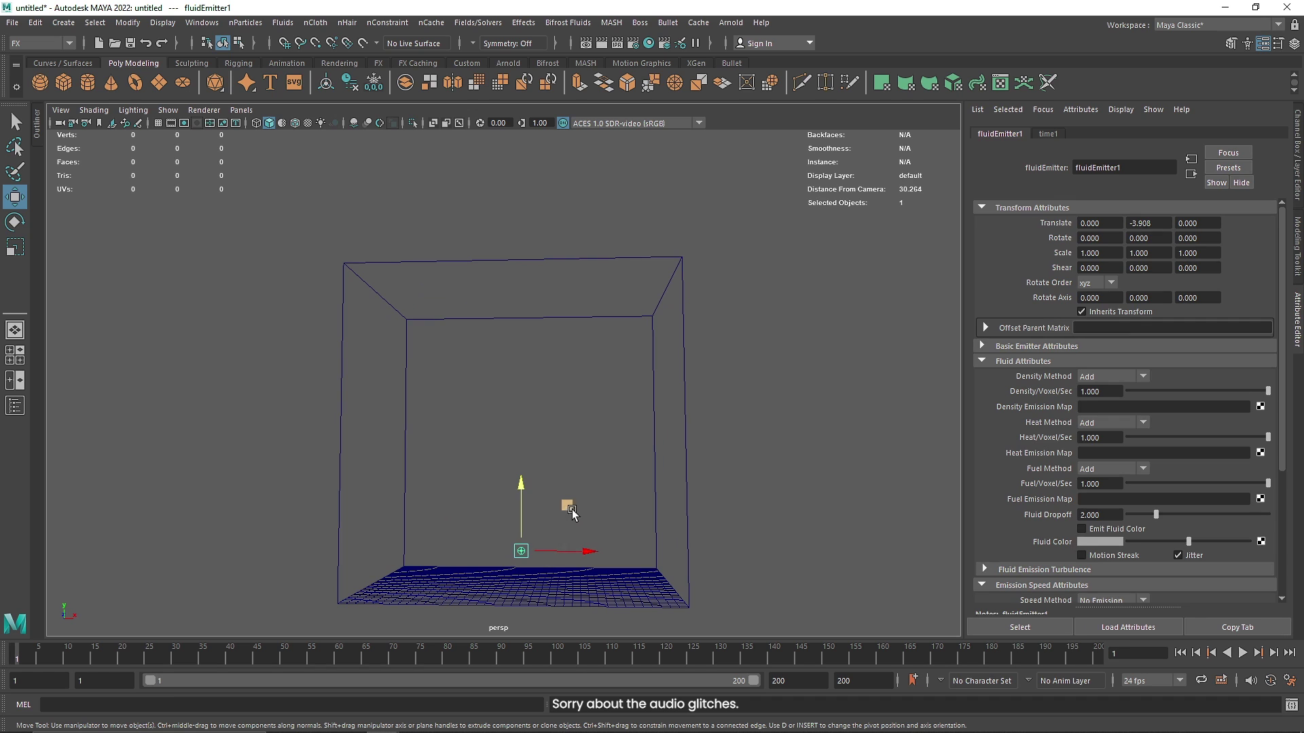
click(708, 364)
click(656, 407)
alt+drag(657, 408, 666, 425)
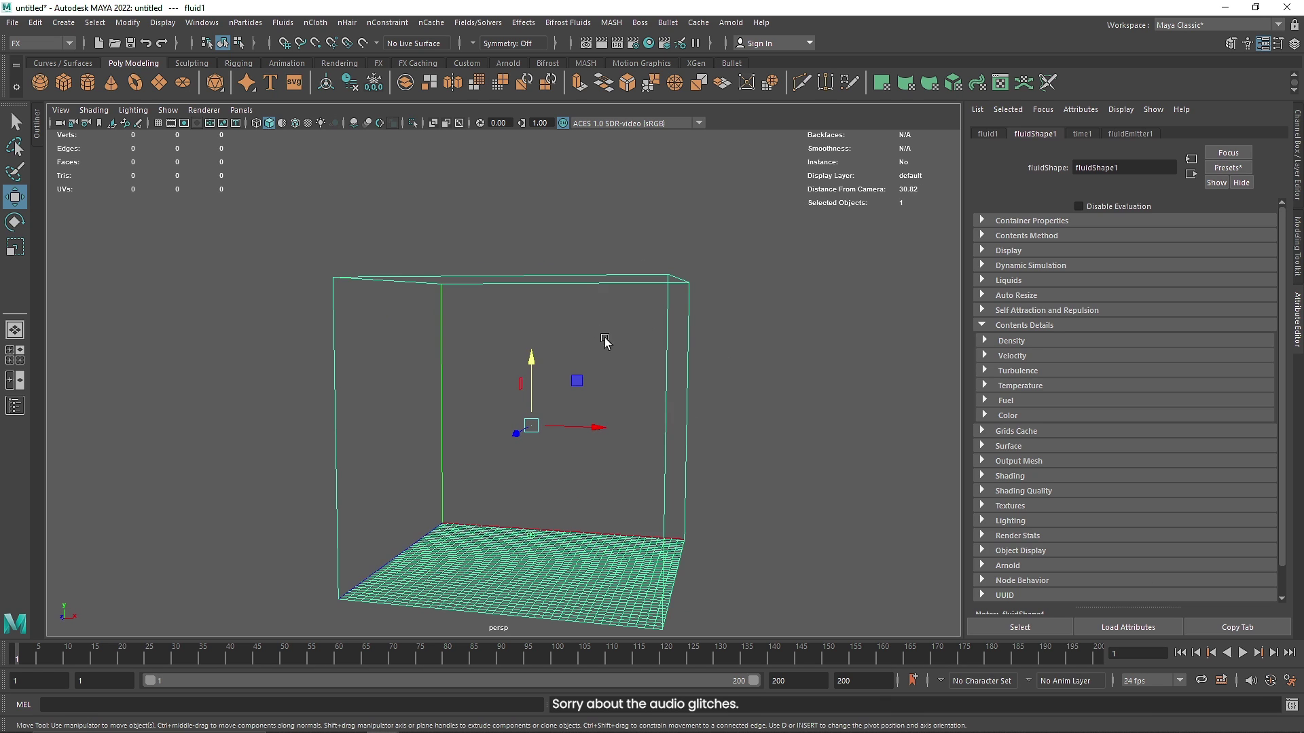
alt+drag(577, 490, 575, 492)
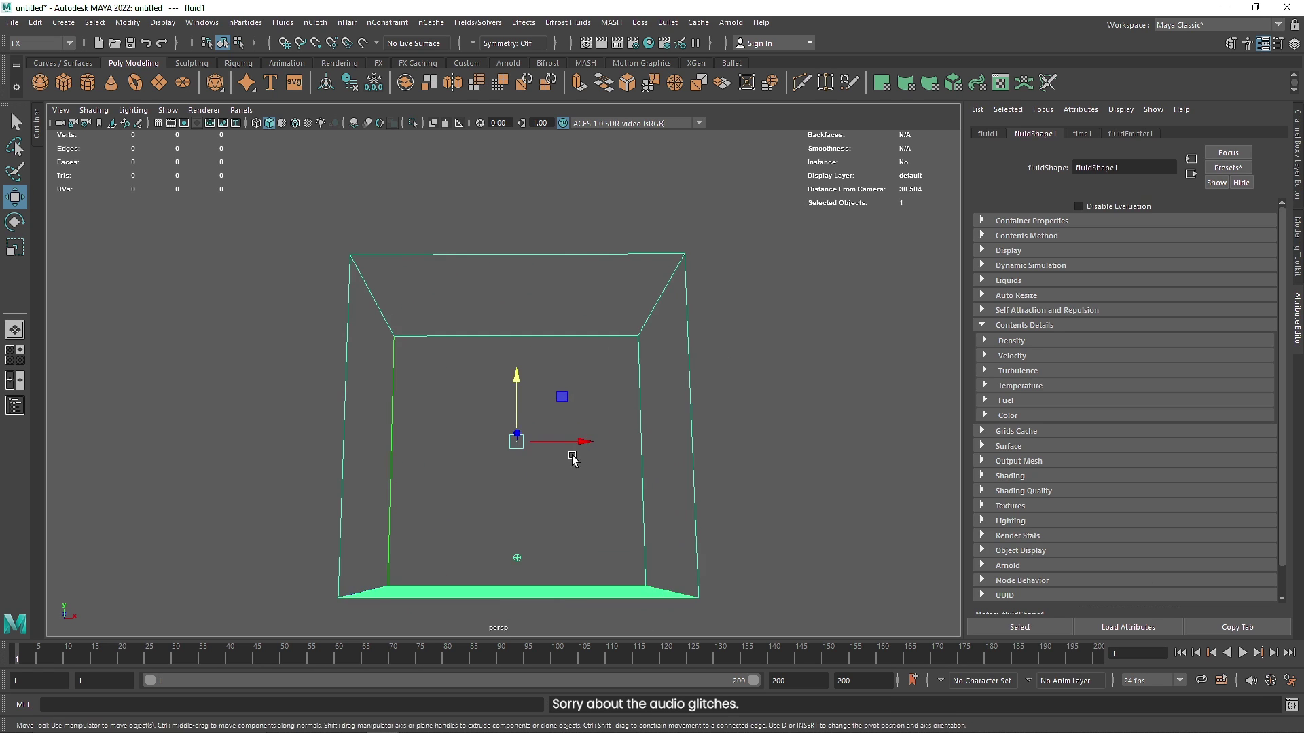
click(575, 492)
Check the emitter and the fluid's Density contents settings, leaving the container selected.
click(516, 558)
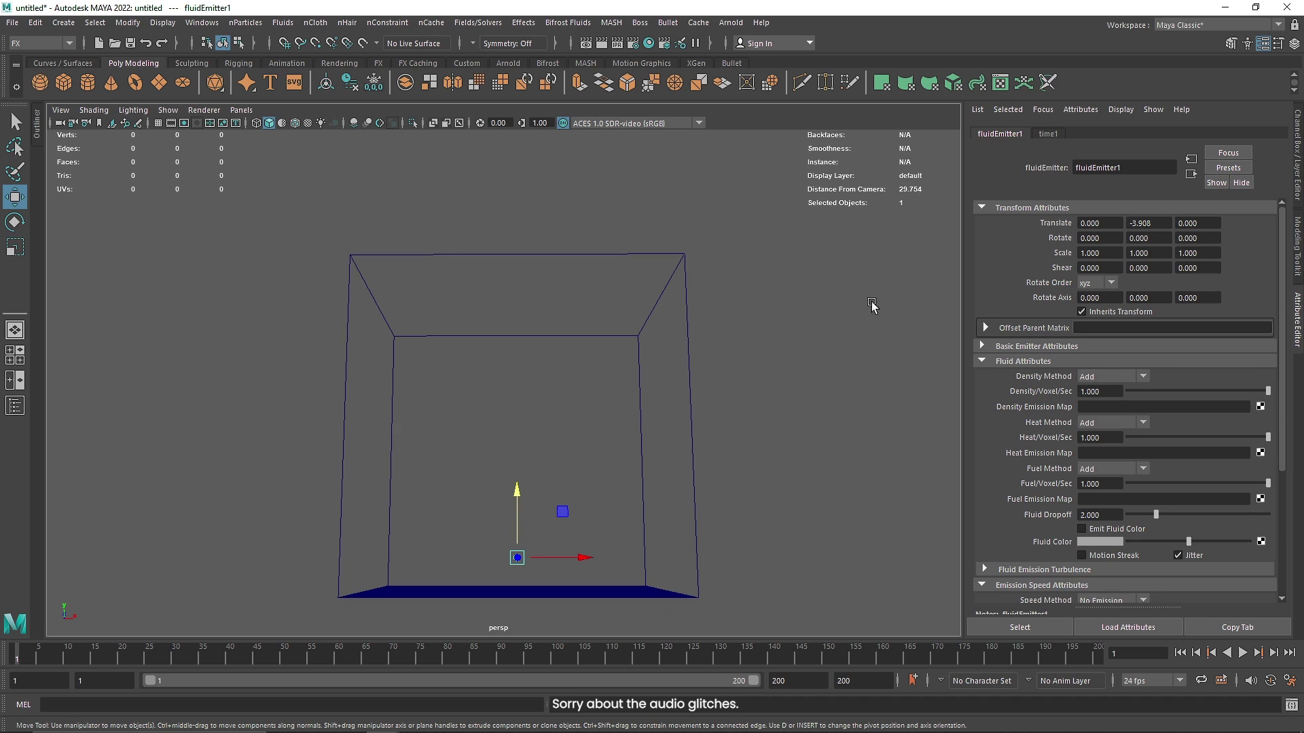
scroll(1059, 401, down, 2)
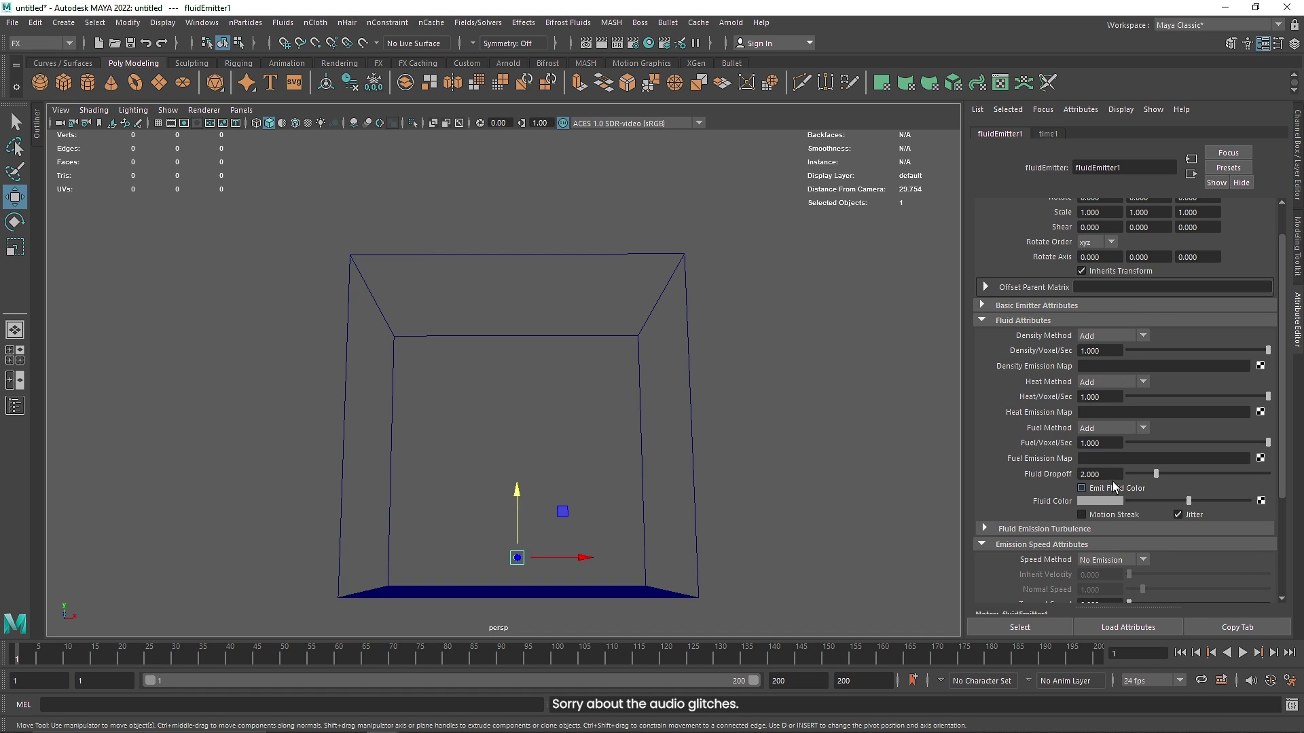
click(759, 396)
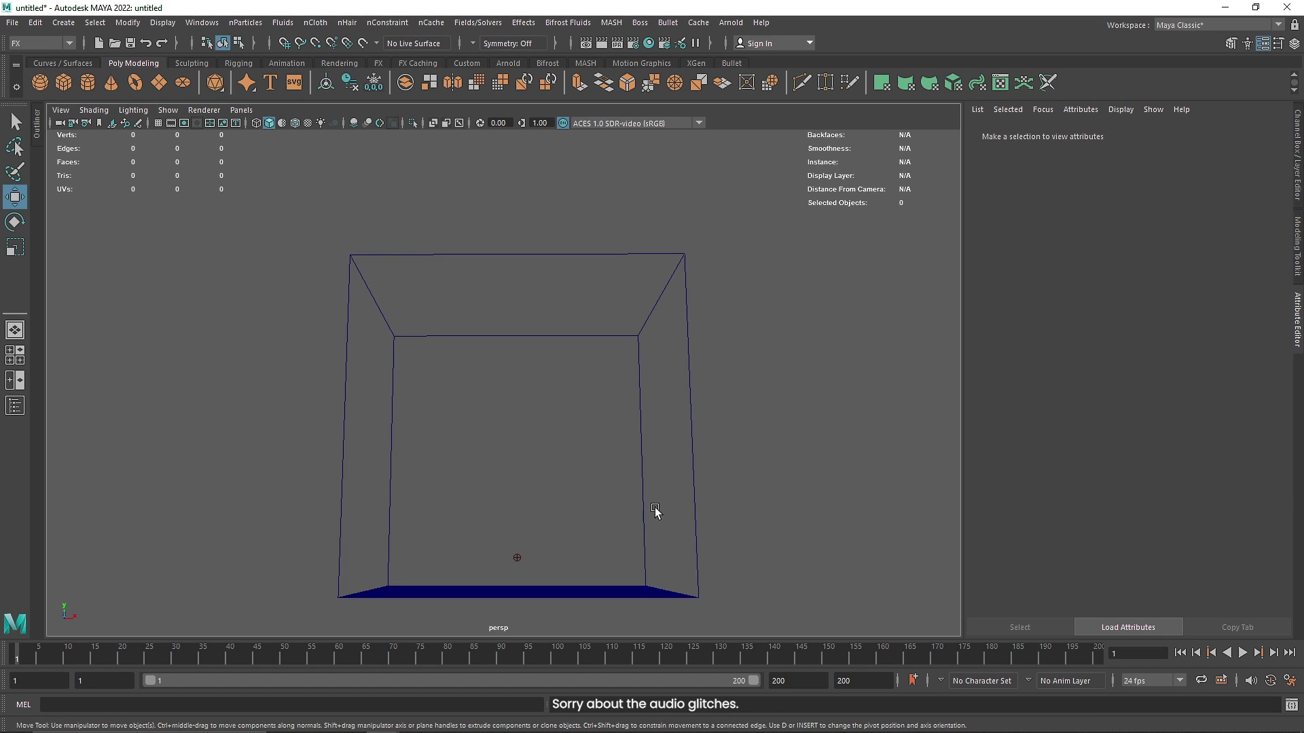
click(654, 509)
click(1008, 340)
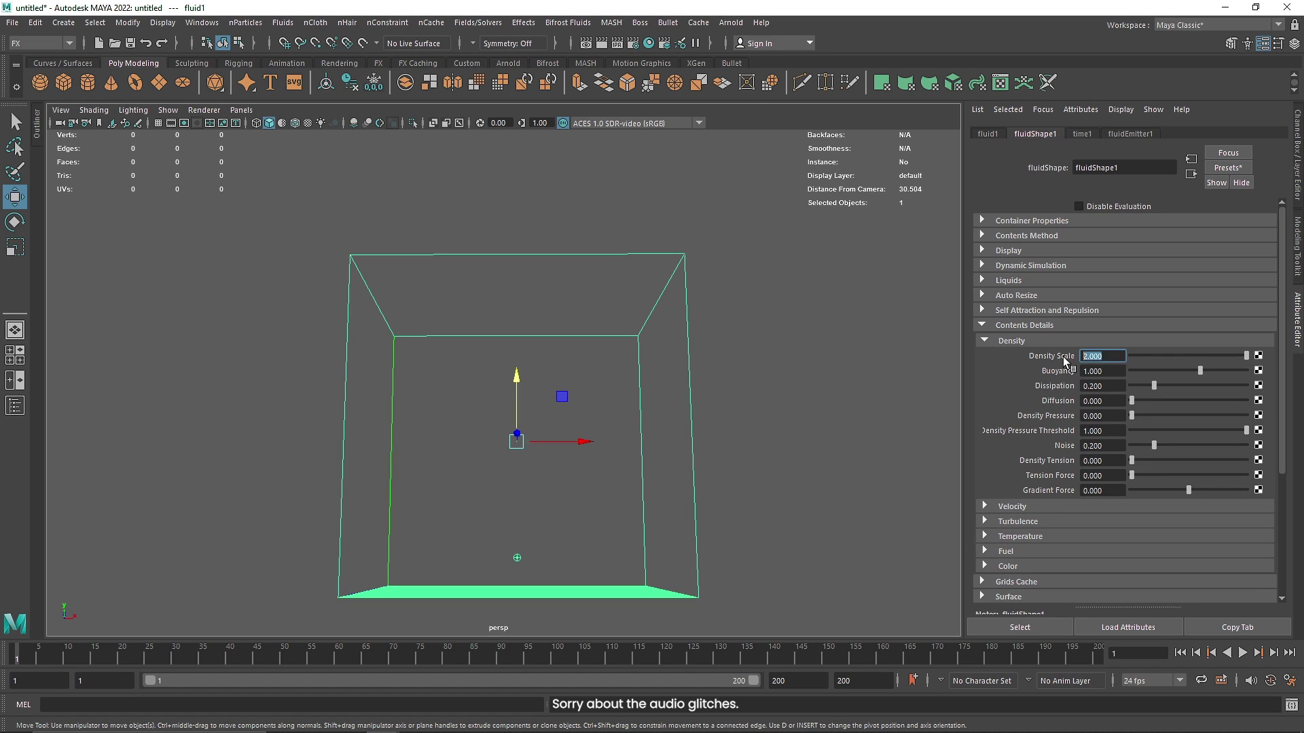
click(745, 370)
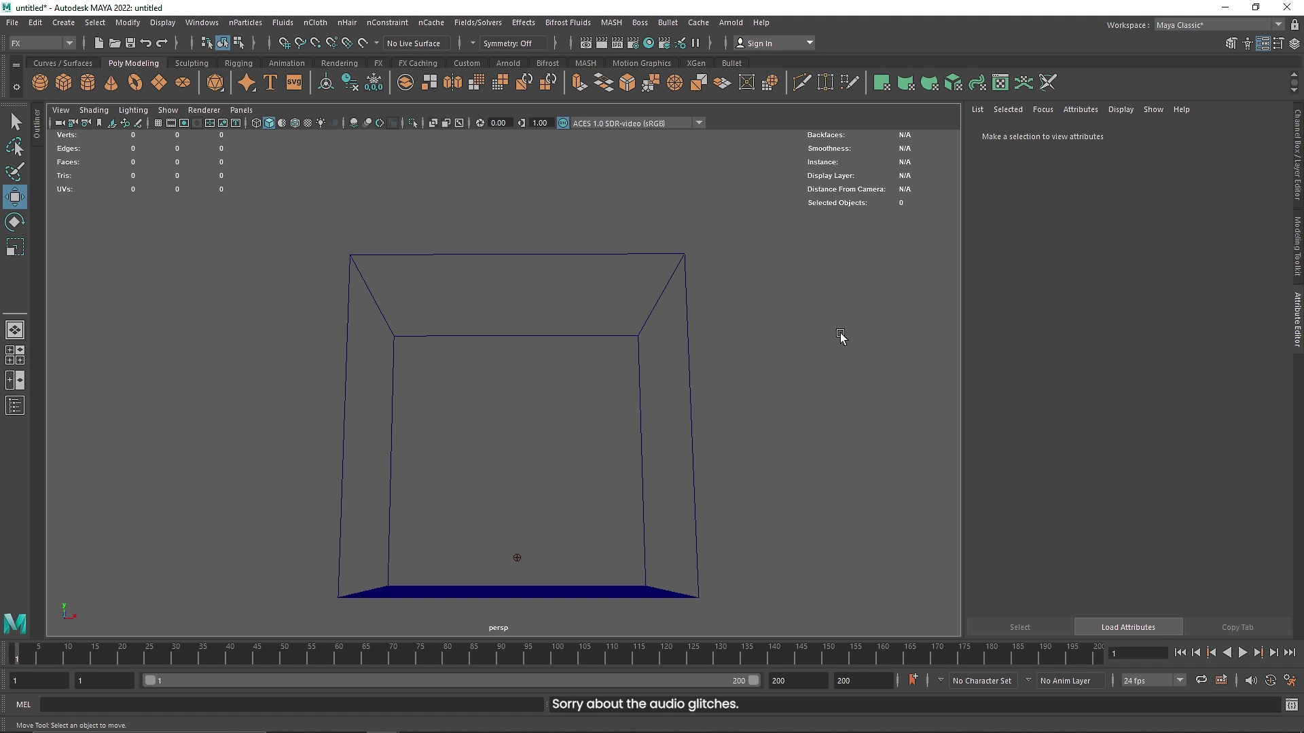
key(ctrl+z)
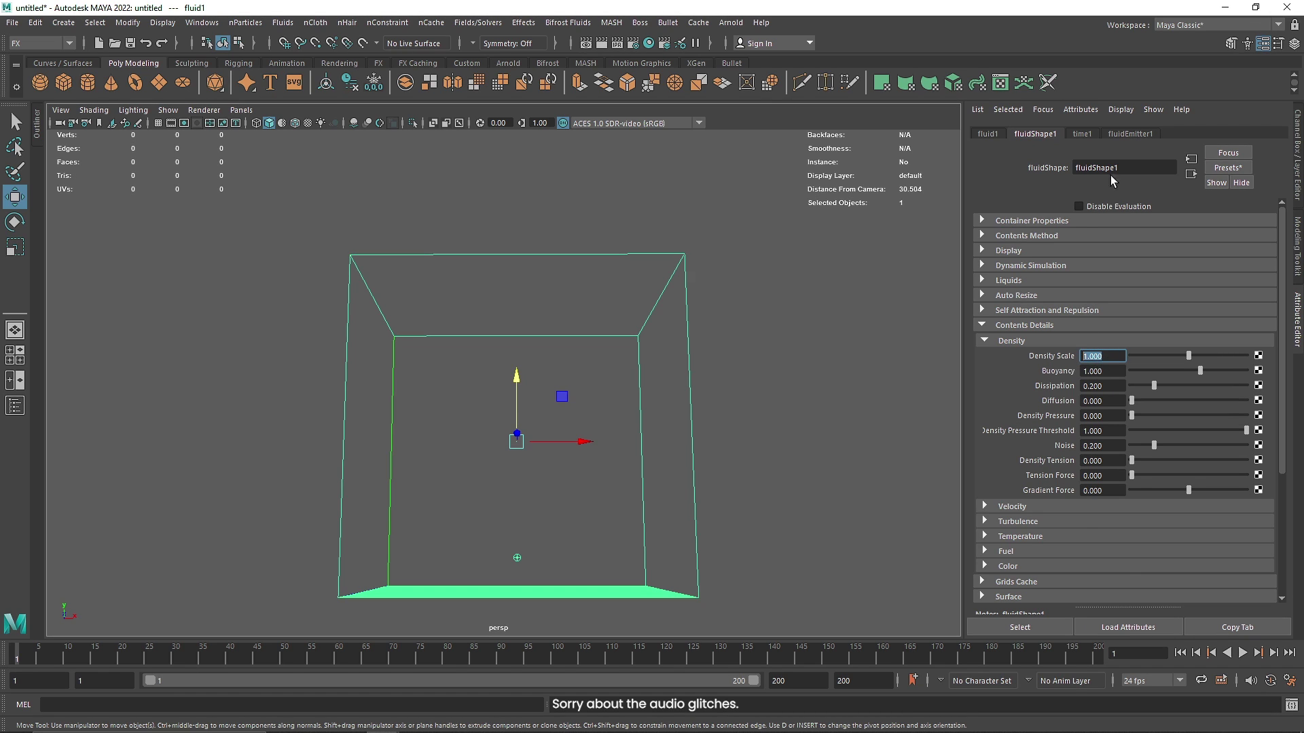
Set fluidEmitter1's Density/Voxel/Sec to 2 and play the simulation forward.
click(1132, 135)
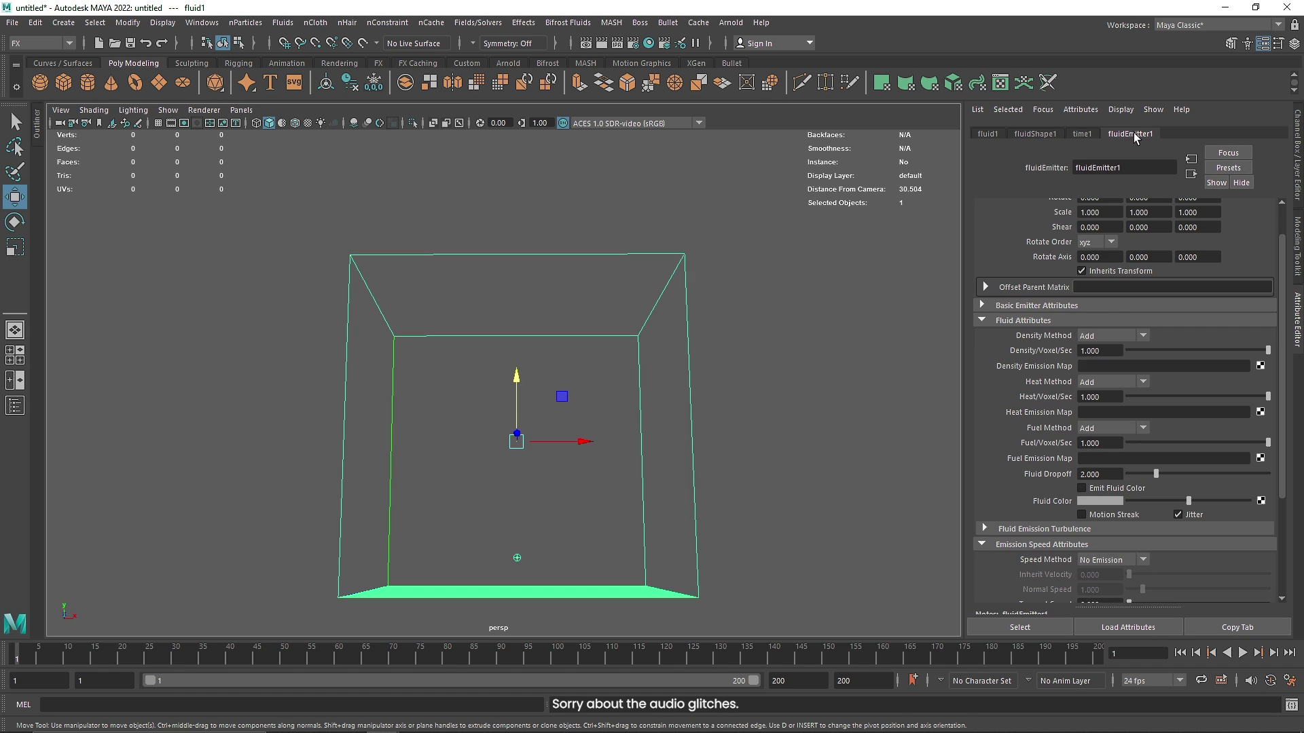
click(1109, 350)
text(2)
key(Return)
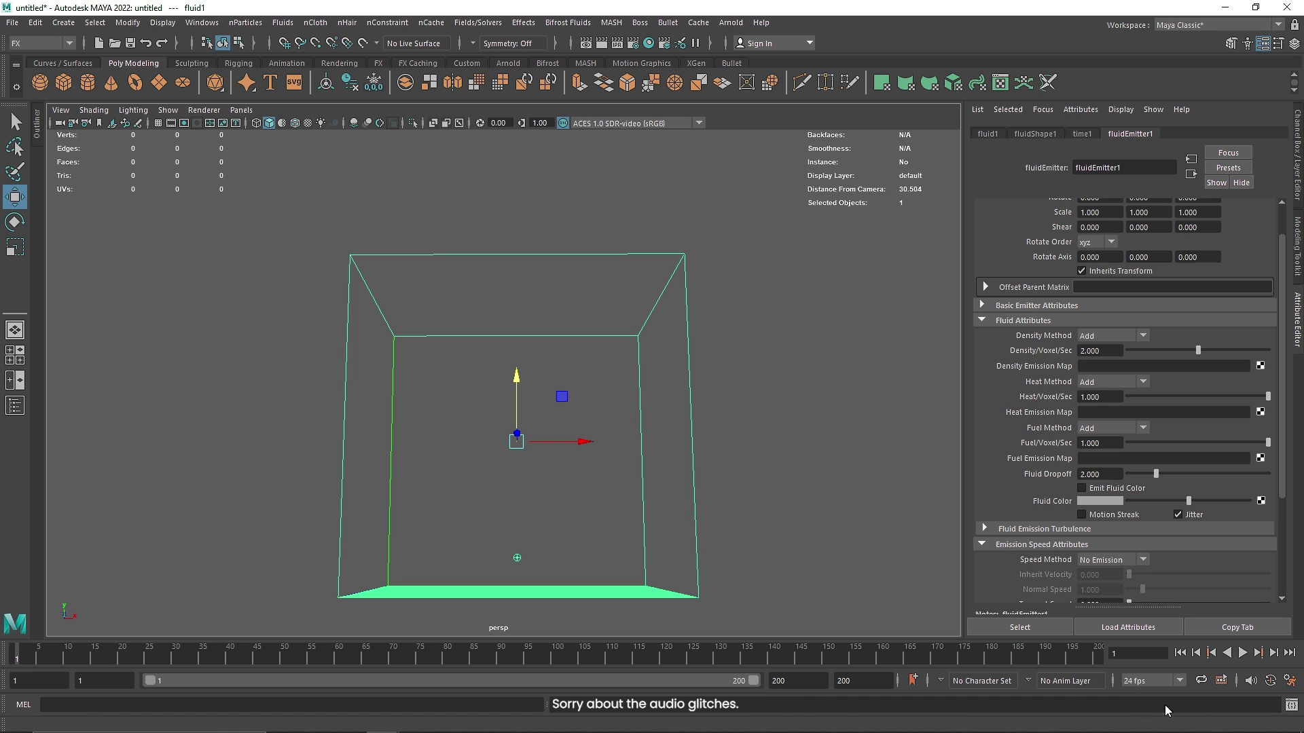
click(1242, 652)
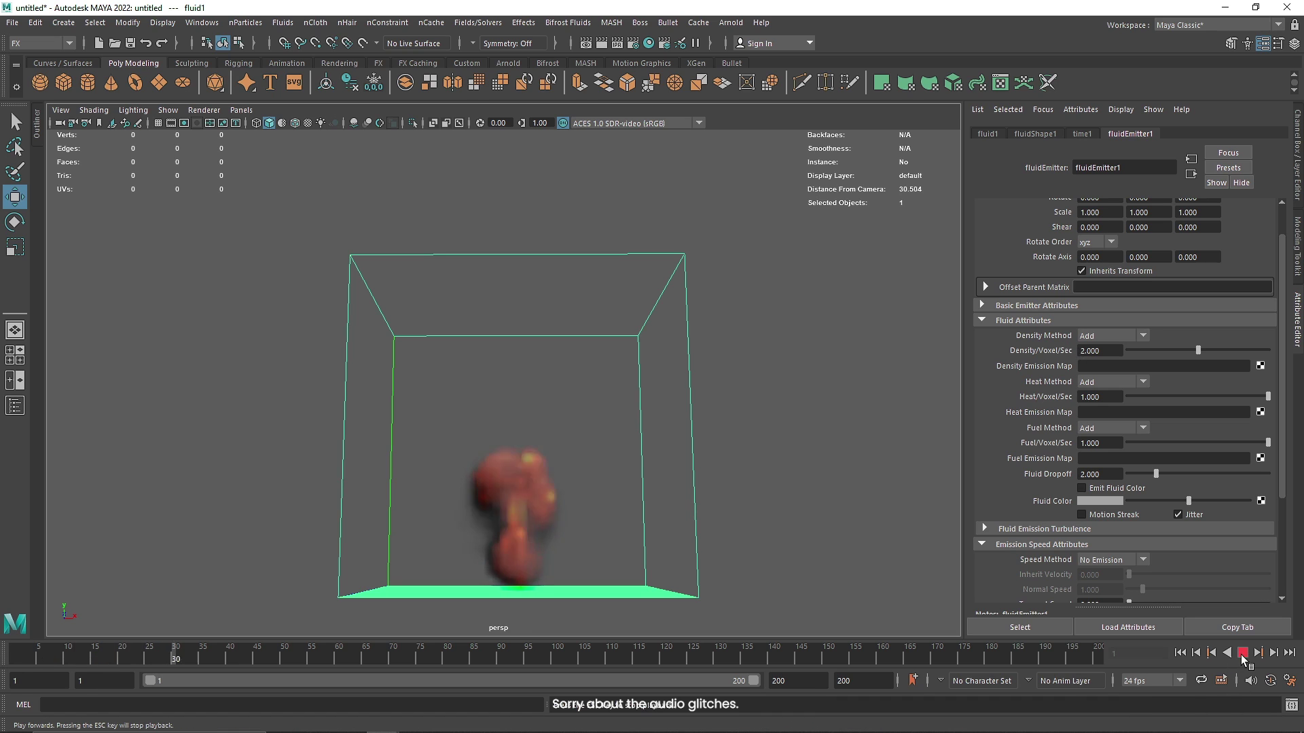
Stop playback at frame 63 and review the emitter's Volume Emitter and fluid attributes.
click(1242, 653)
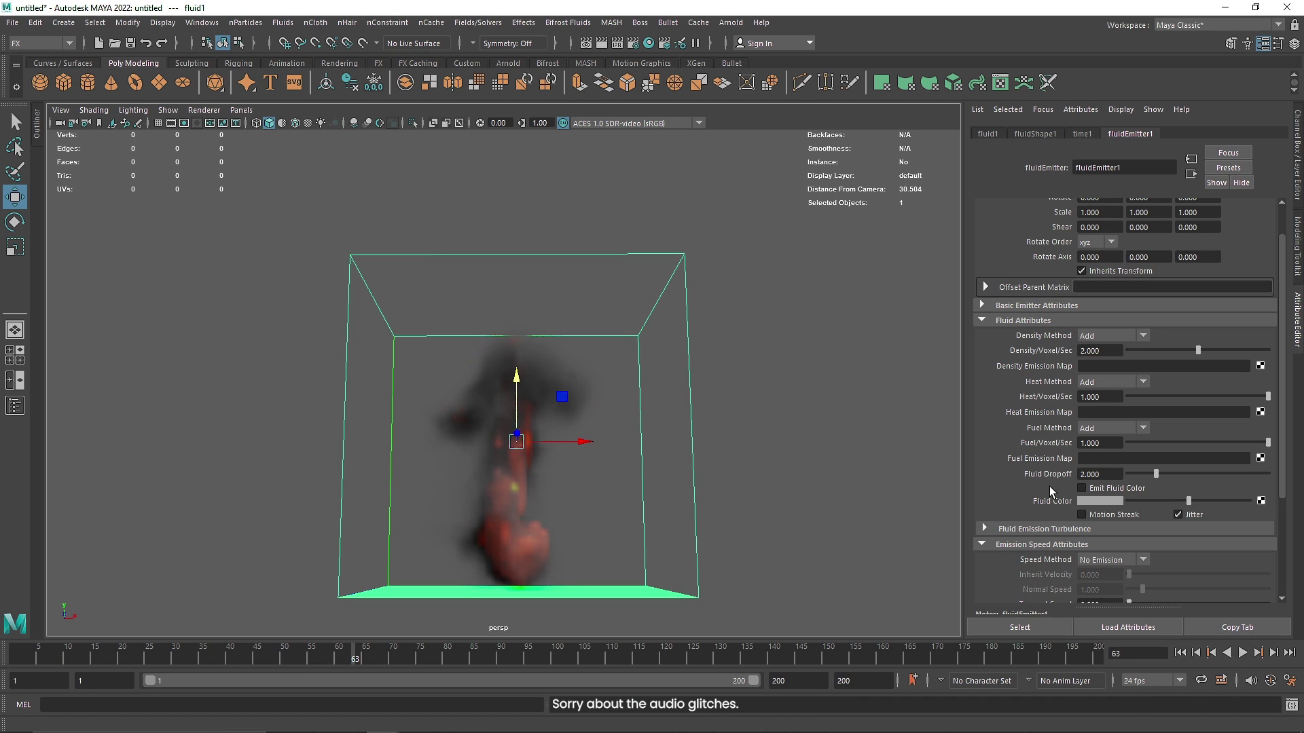
scroll(1049, 486, down, 3)
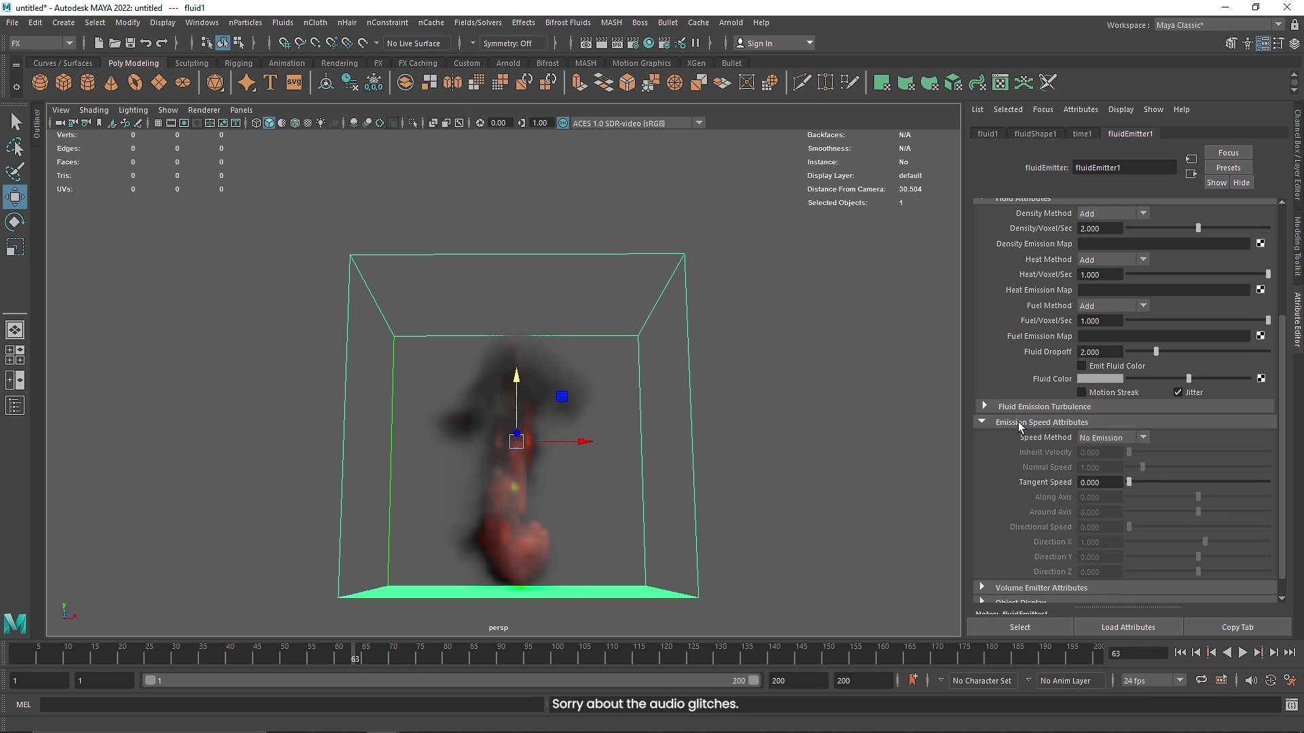
scroll(1045, 488, down, 1)
click(1044, 566)
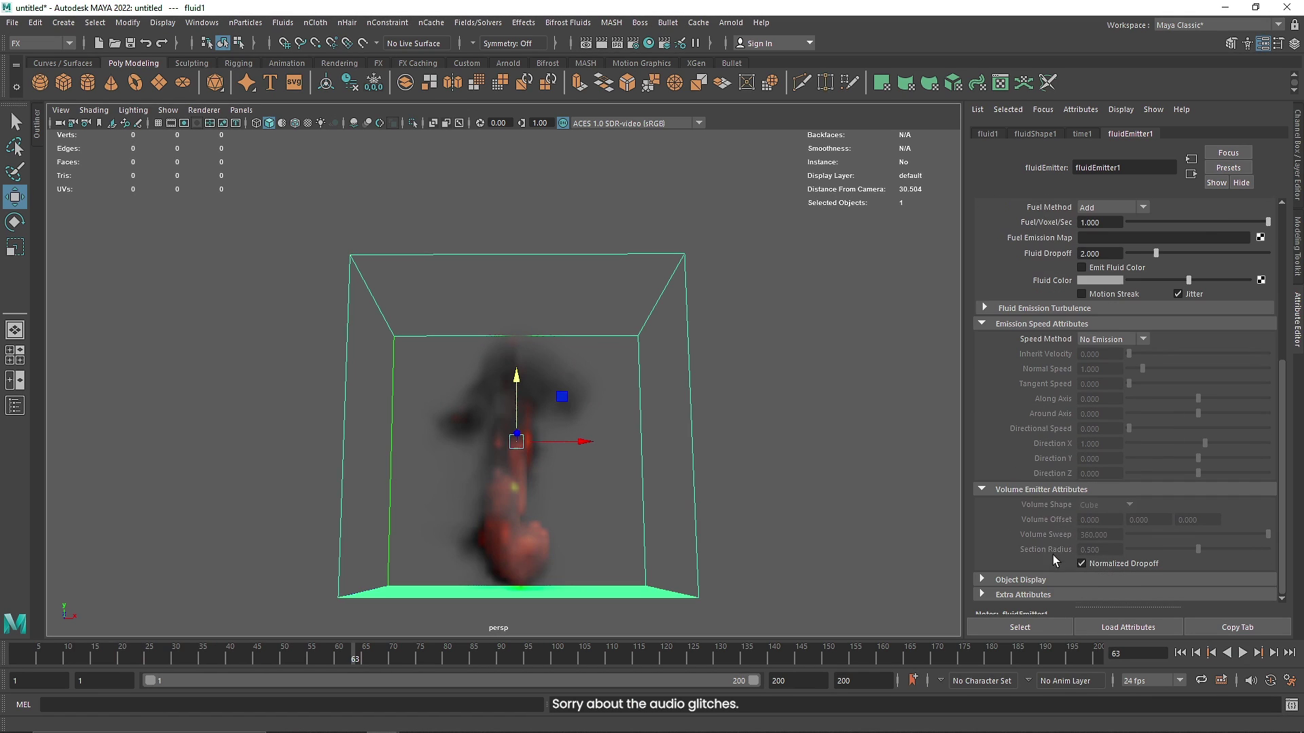
click(1105, 353)
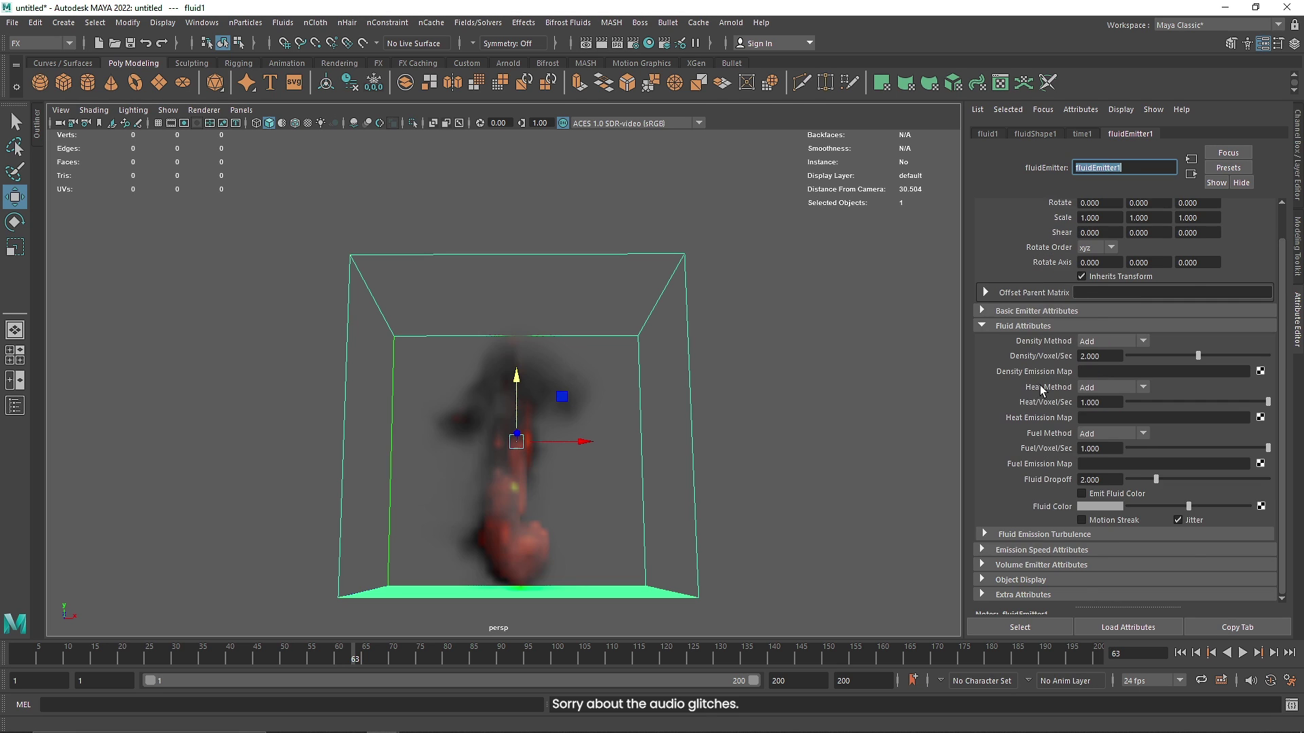
Reselect the fluid container and play the simulation on to frame 104.
click(829, 446)
alt+drag(830, 446, 697, 475)
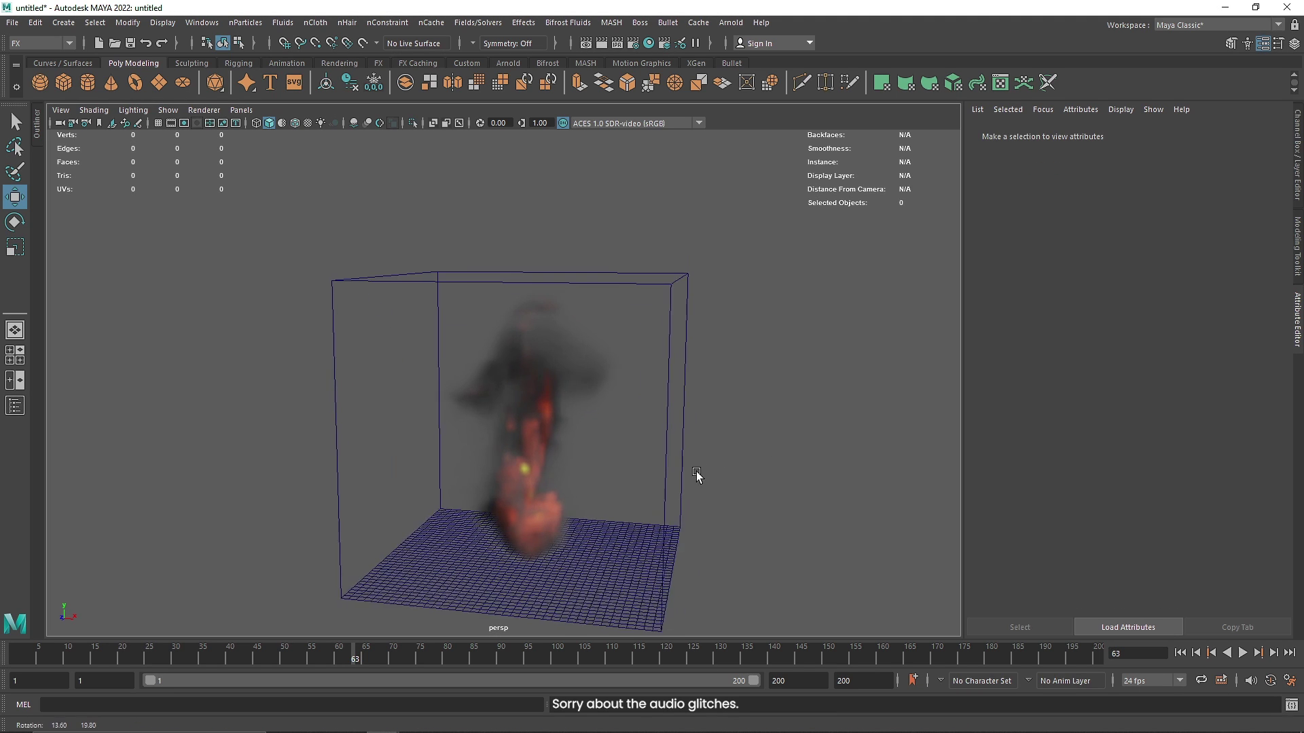
click(678, 451)
click(1242, 653)
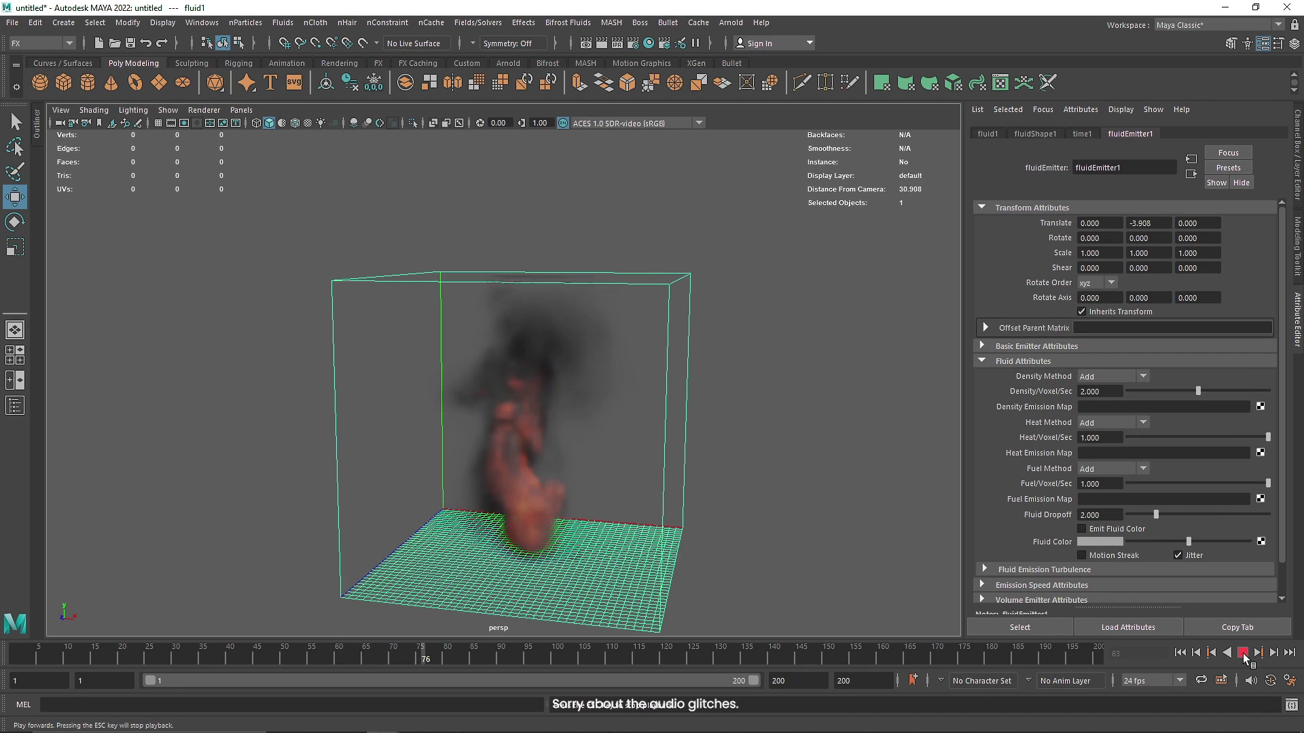
click(1242, 653)
Show fluidShape1's attributes and collapse its Density and Contents Details sections.
click(659, 481)
click(659, 480)
click(1035, 134)
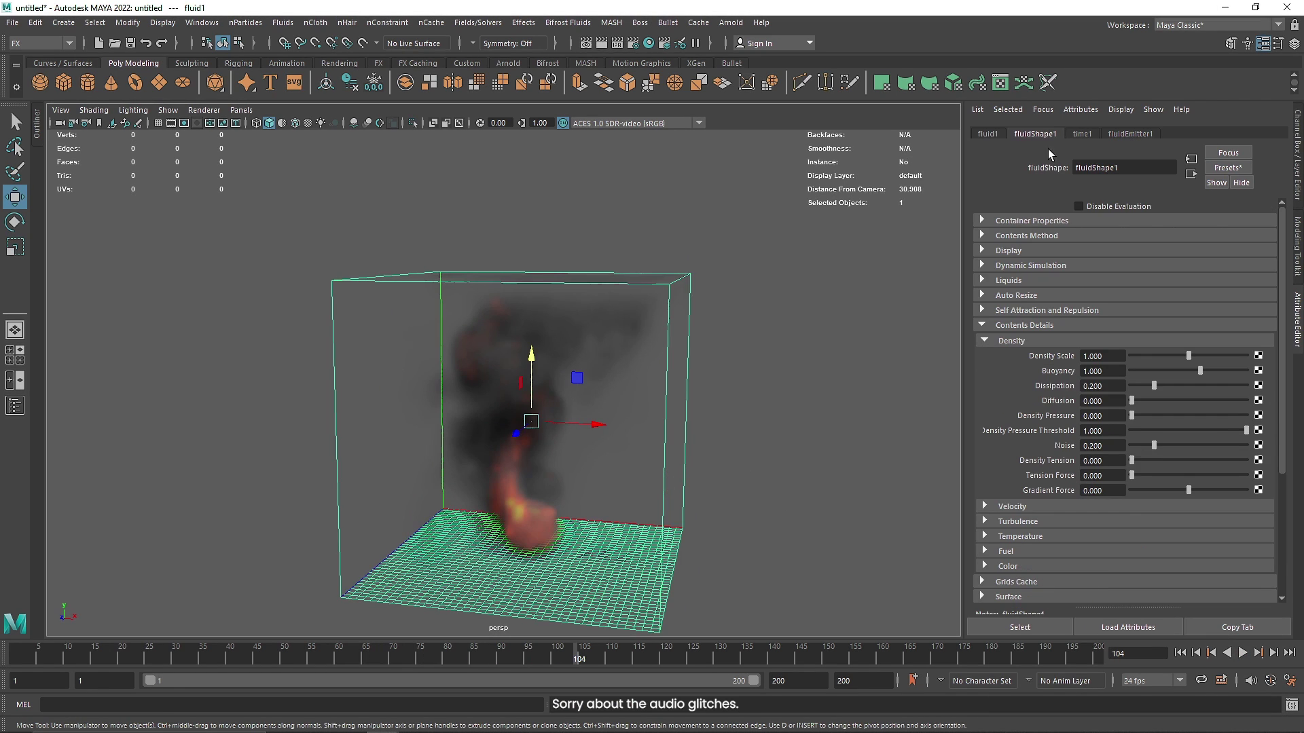
click(1005, 342)
click(1001, 326)
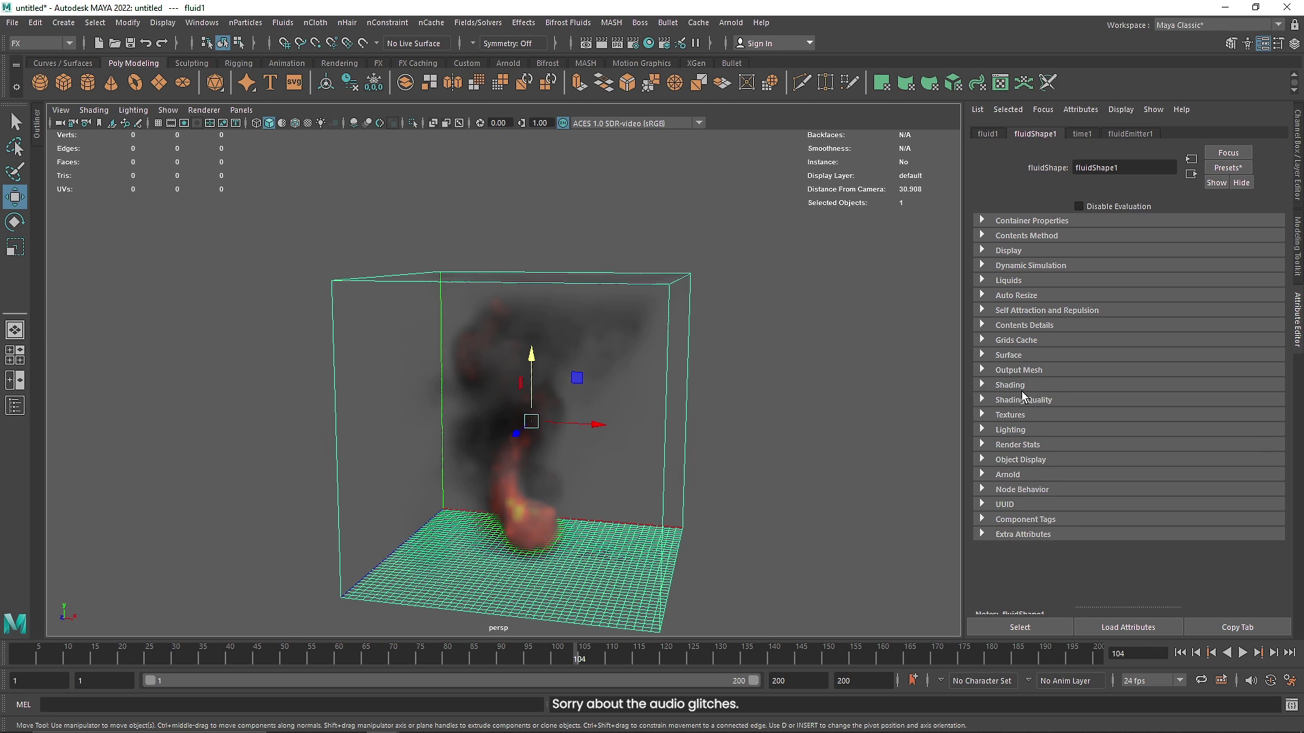
click(1011, 387)
scroll(1171, 506, down, 3)
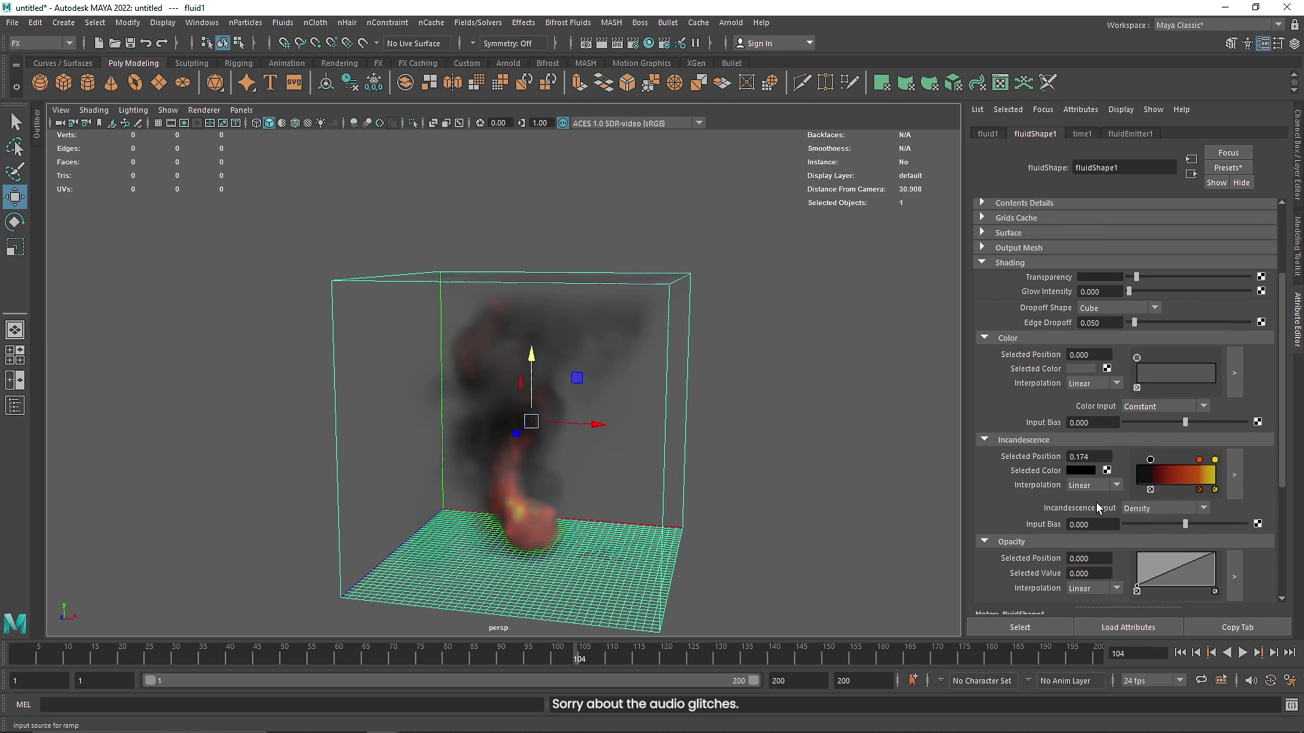
click(1162, 509)
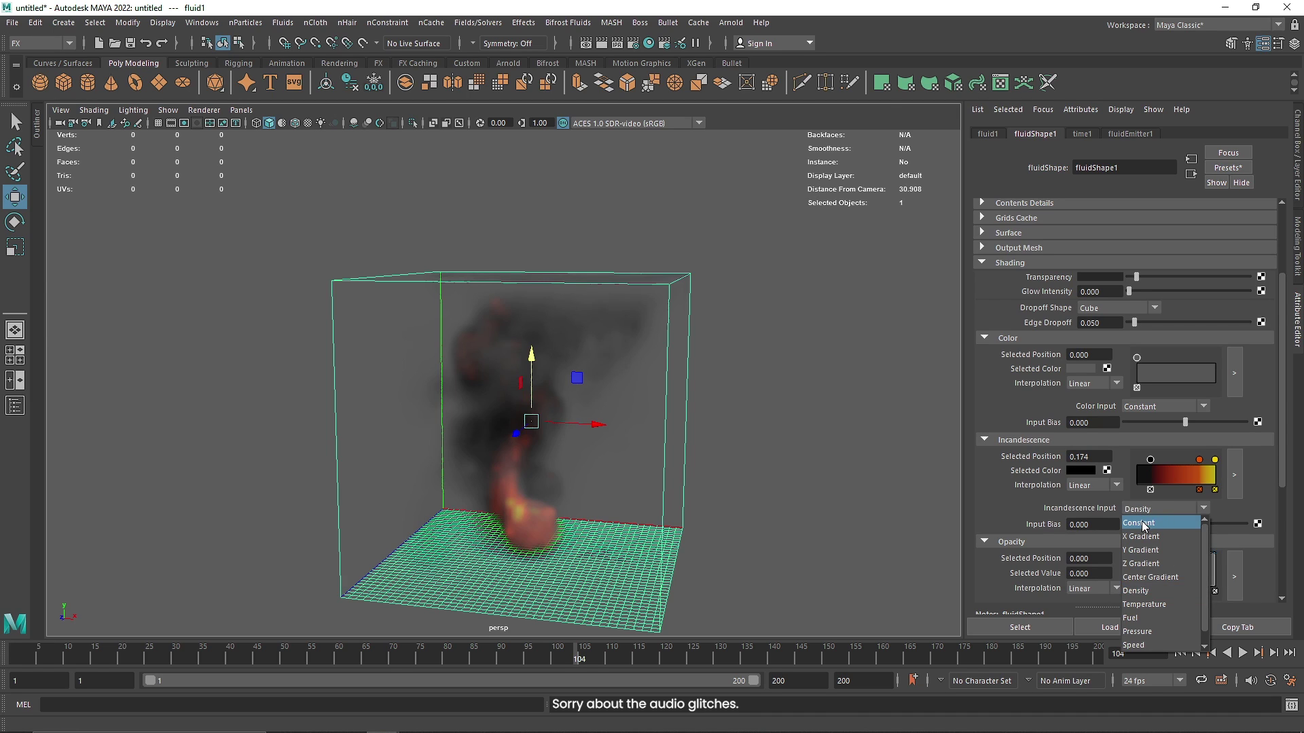
click(1157, 523)
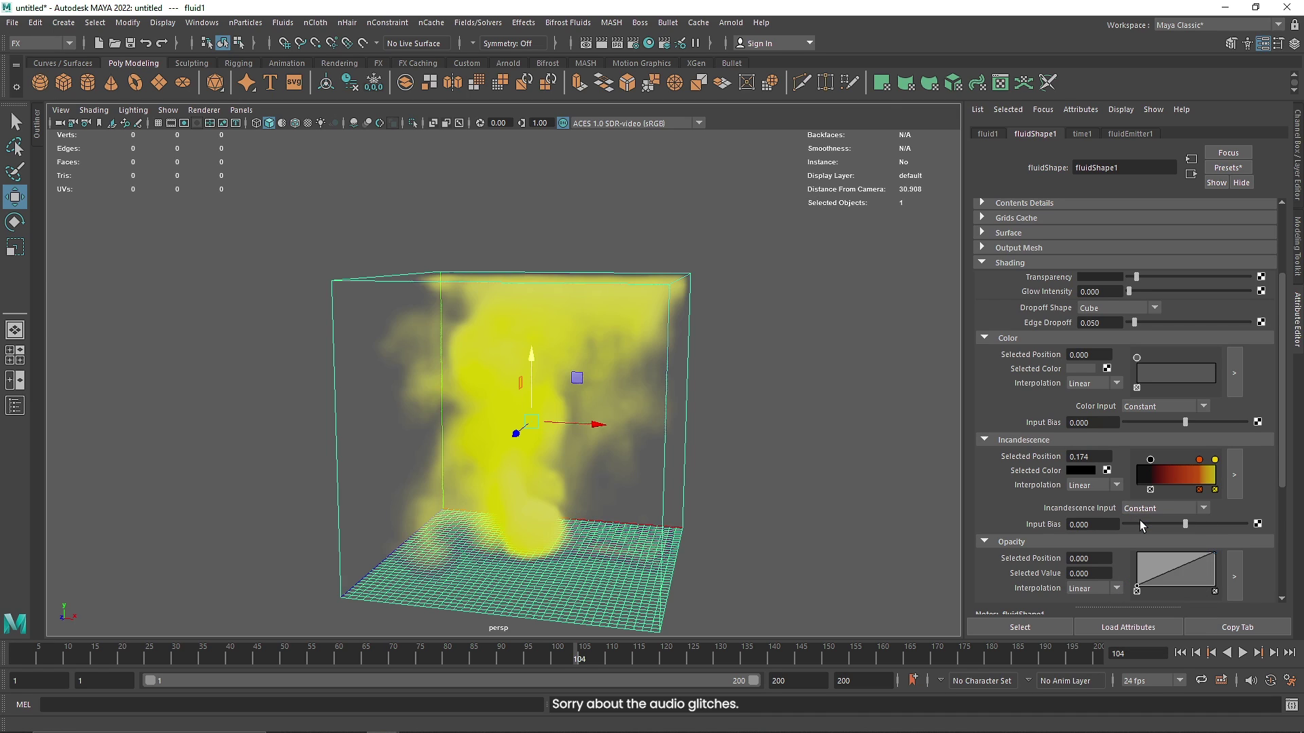
click(1215, 460)
click(1083, 471)
drag(1051, 513, 1058, 509)
click(1084, 524)
drag(1114, 540, 1104, 543)
click(1064, 508)
click(1113, 524)
click(1053, 508)
click(1067, 524)
click(1100, 540)
drag(1052, 508, 1078, 508)
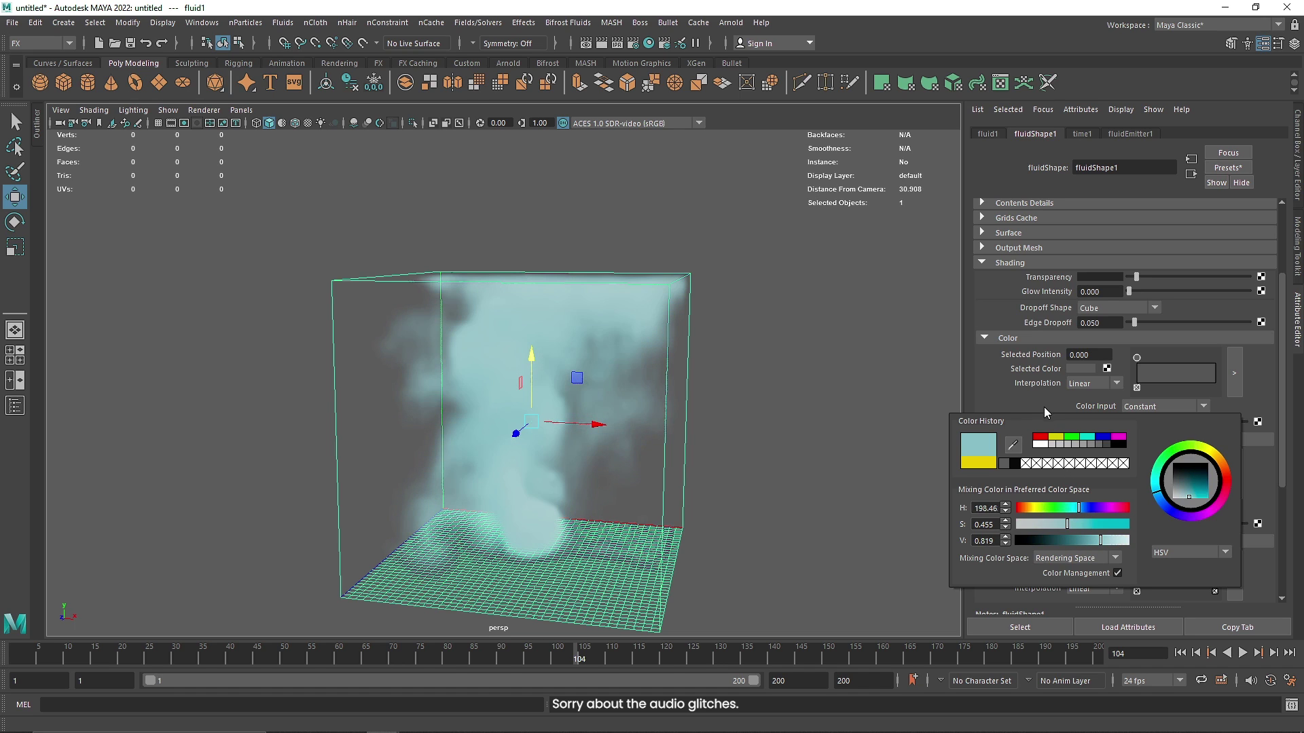
click(1056, 436)
click(1155, 510)
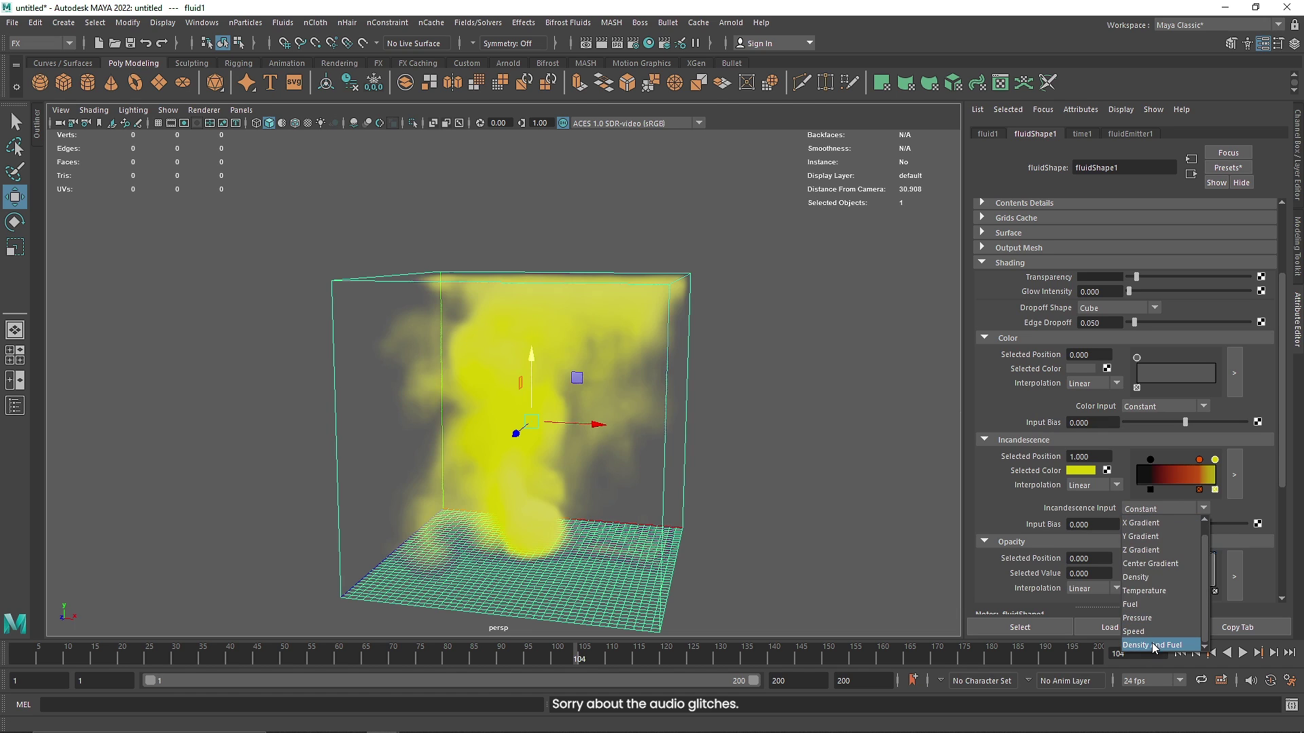
click(1150, 563)
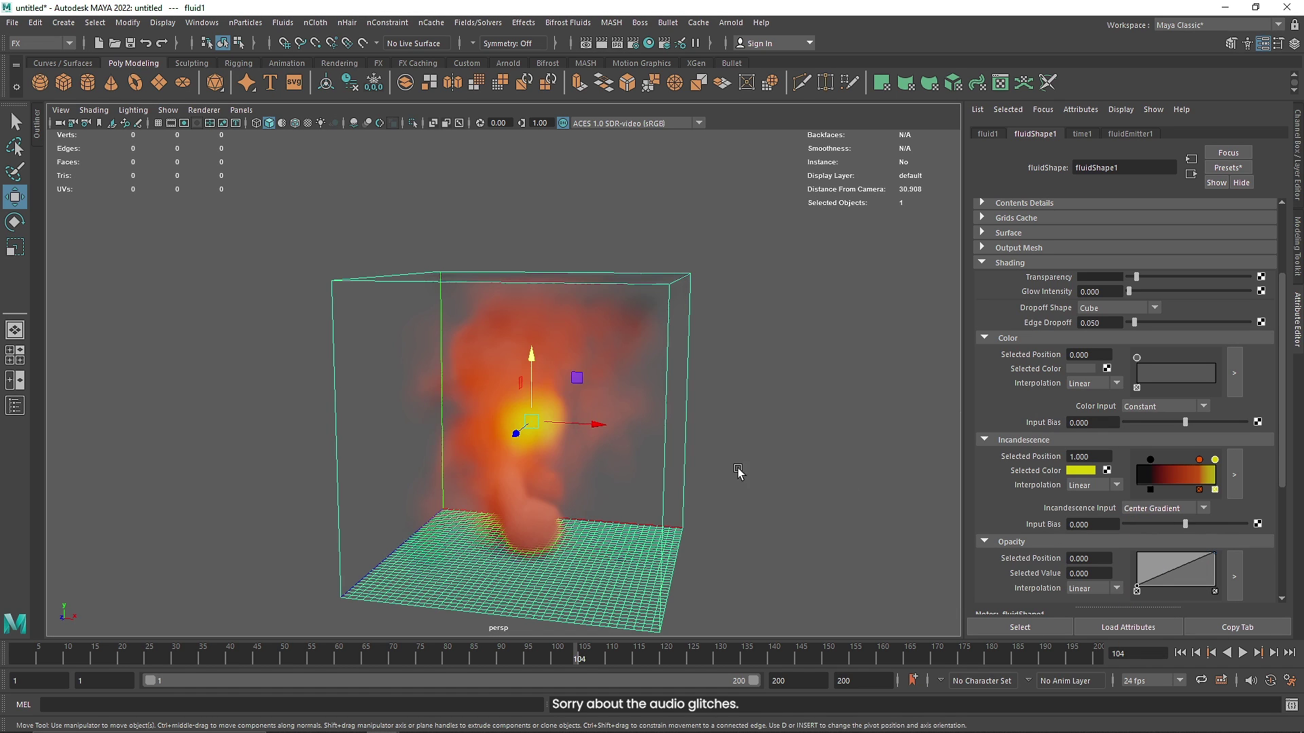
click(1164, 509)
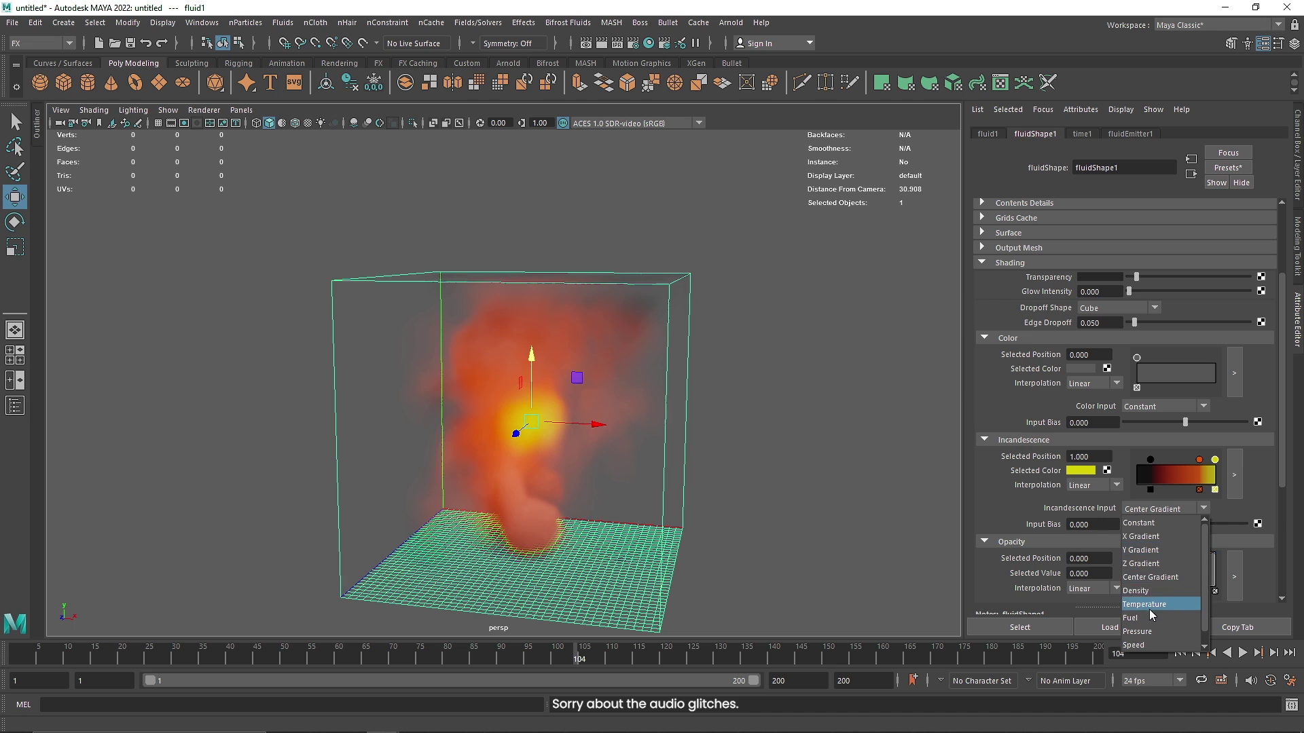
click(1149, 580)
ctrl+click(1010, 264)
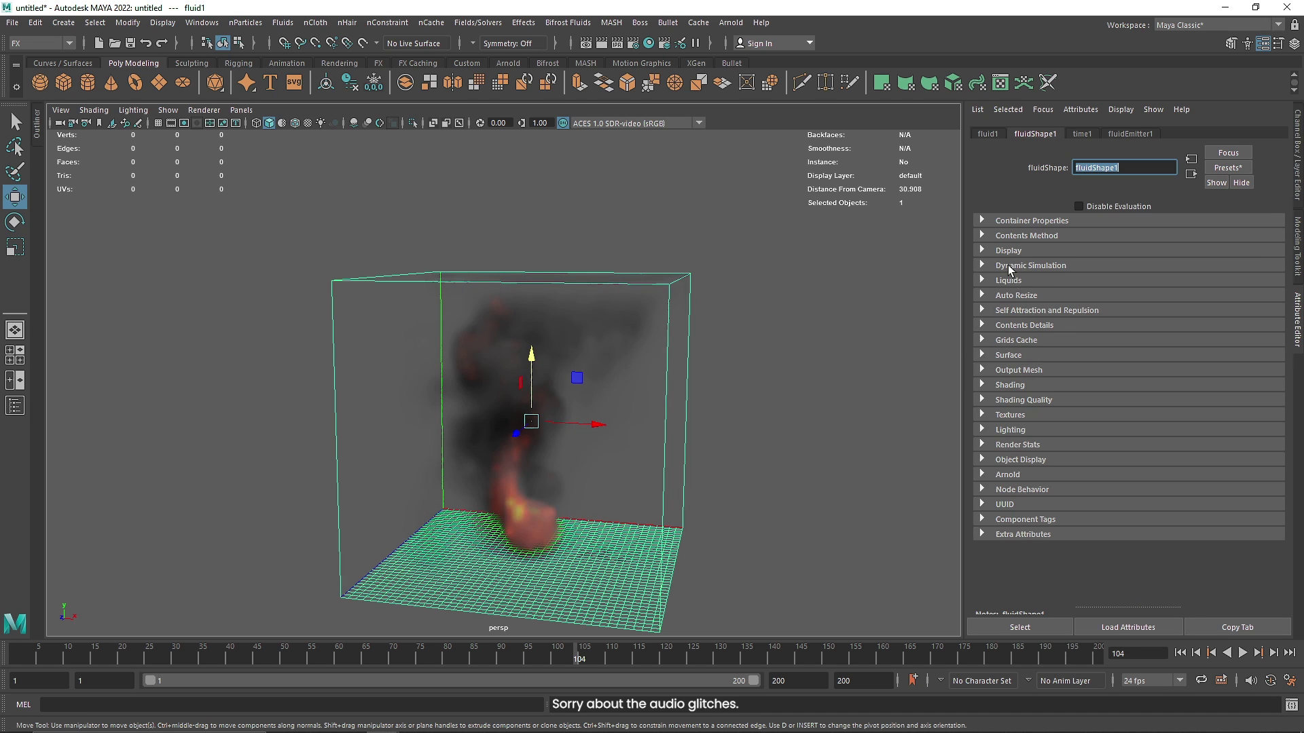
Replay the simulation from frame 1 and stop it at frame 166.
click(1180, 652)
click(1243, 652)
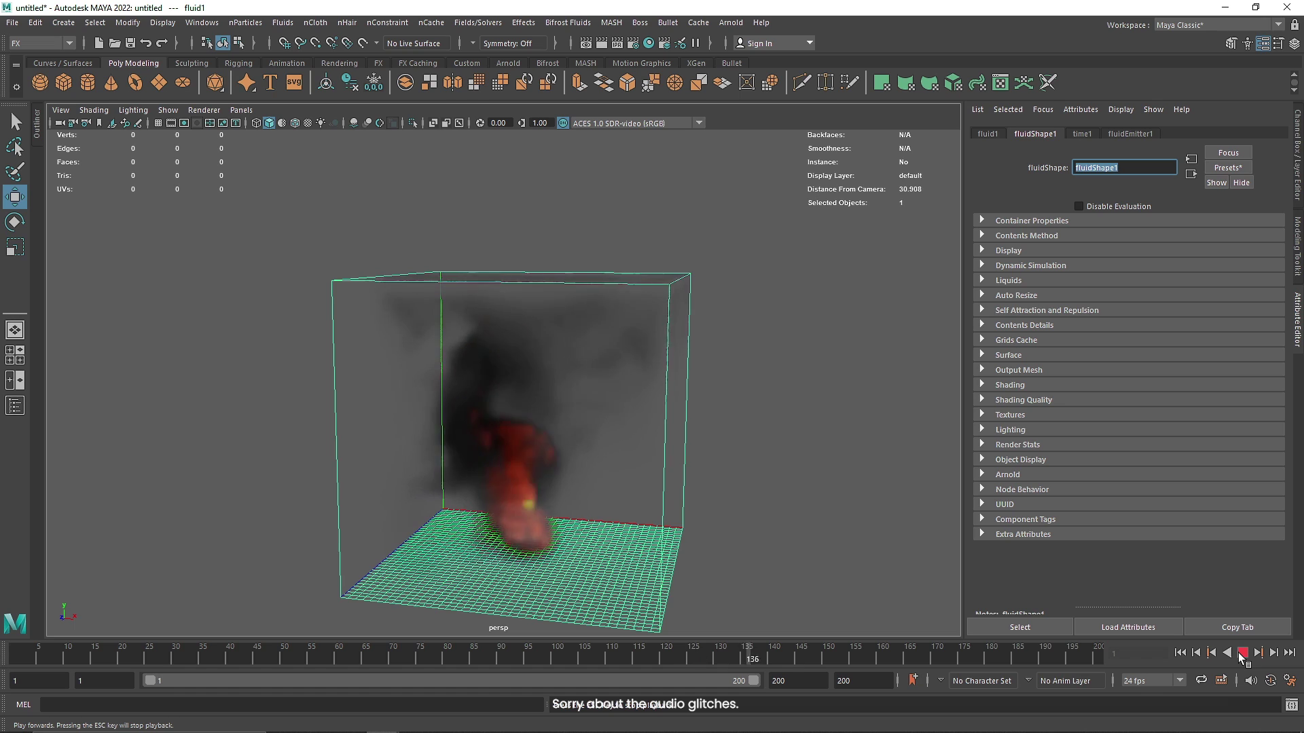
click(1242, 654)
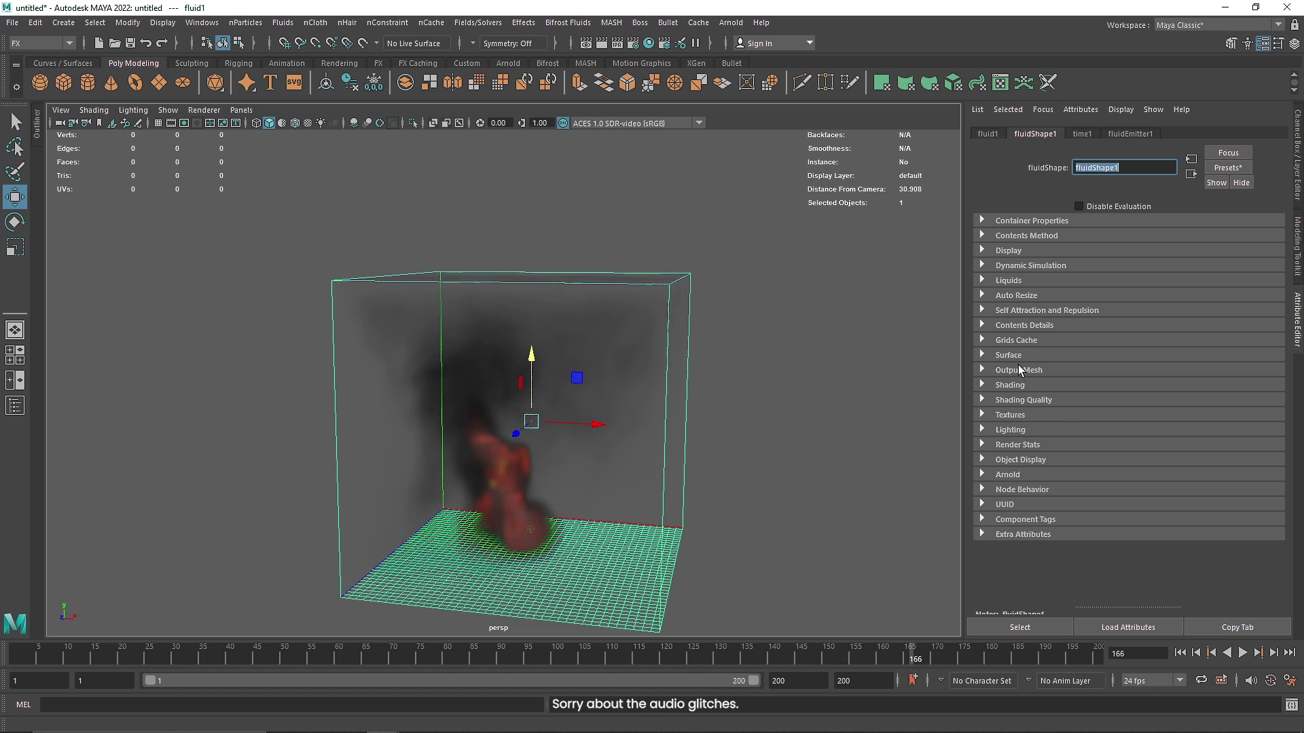
Set the fluid's Turbulence Strength to 0.05 under Contents Details.
click(1017, 326)
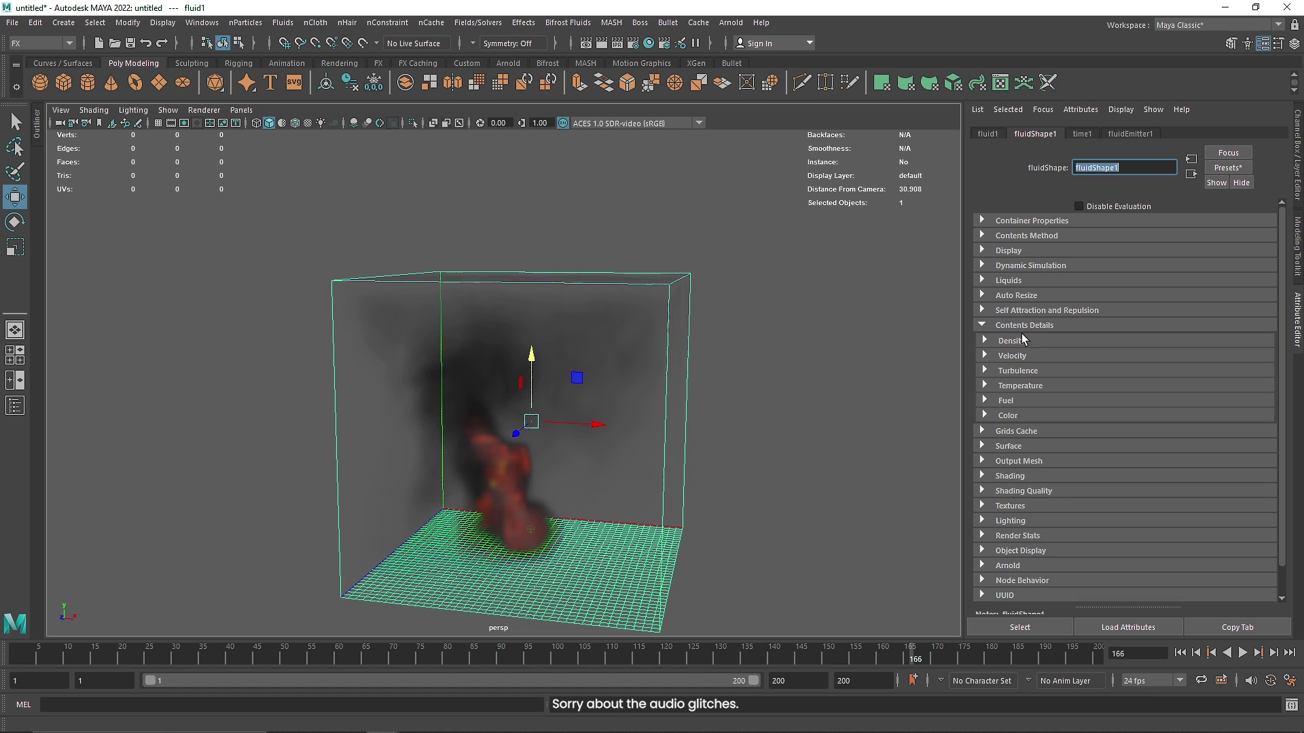
click(1027, 371)
click(1107, 387)
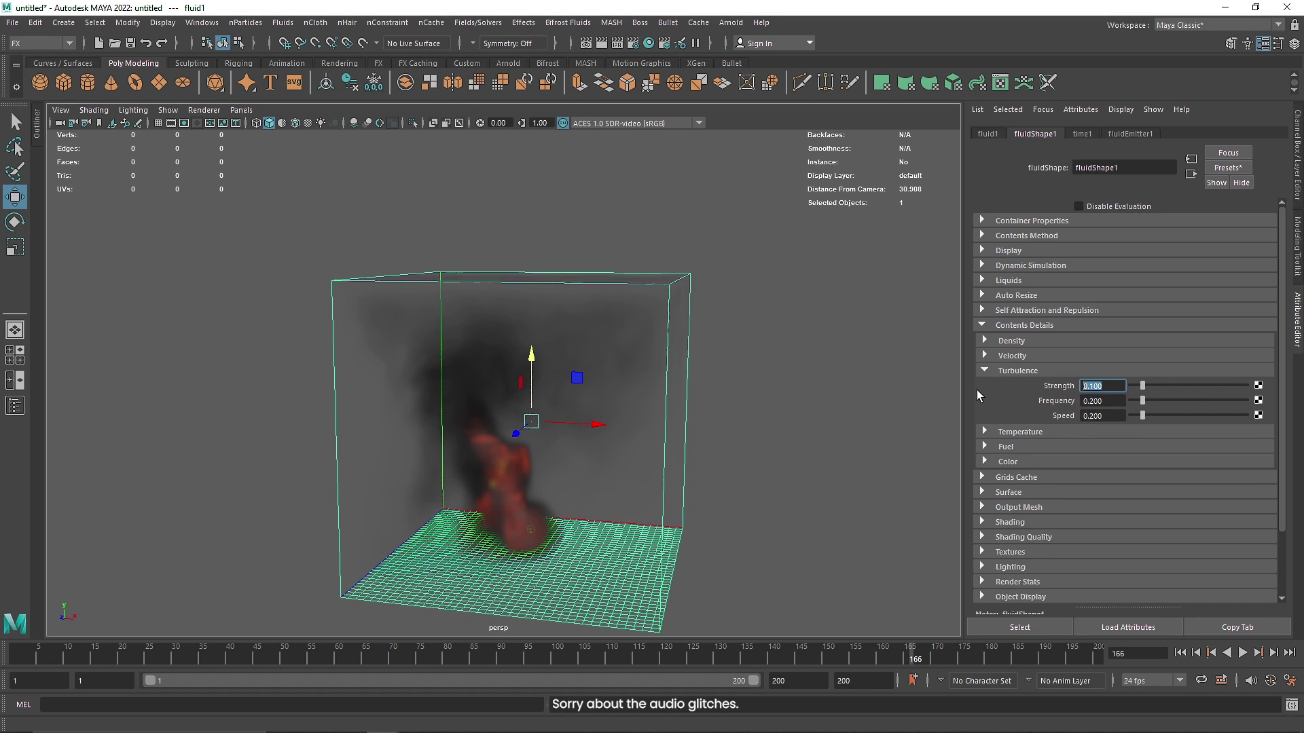
text(.5)
key(Return)
text(.05)
key(Return)
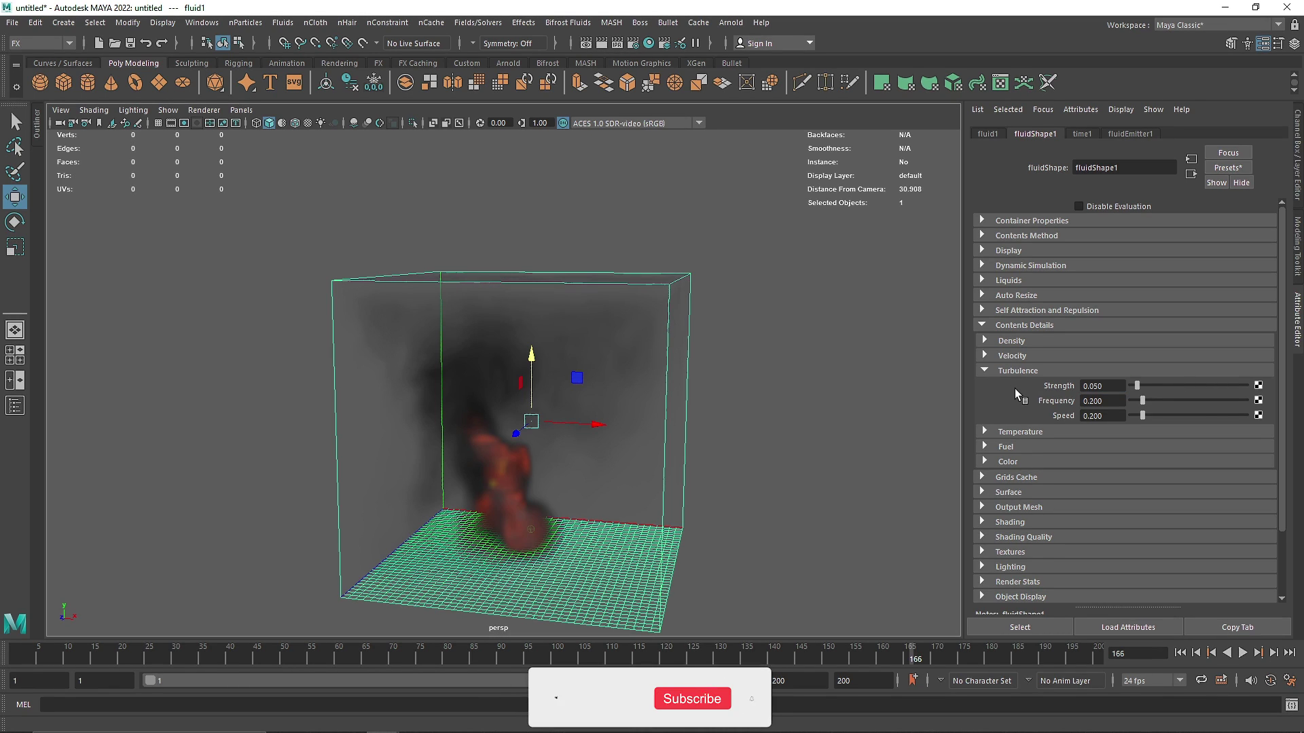
click(1017, 371)
Set Density Buoyancy to 1.5 and replay the simulation from the start.
click(1016, 341)
double_click(1100, 371)
text(1.5)
key(Return)
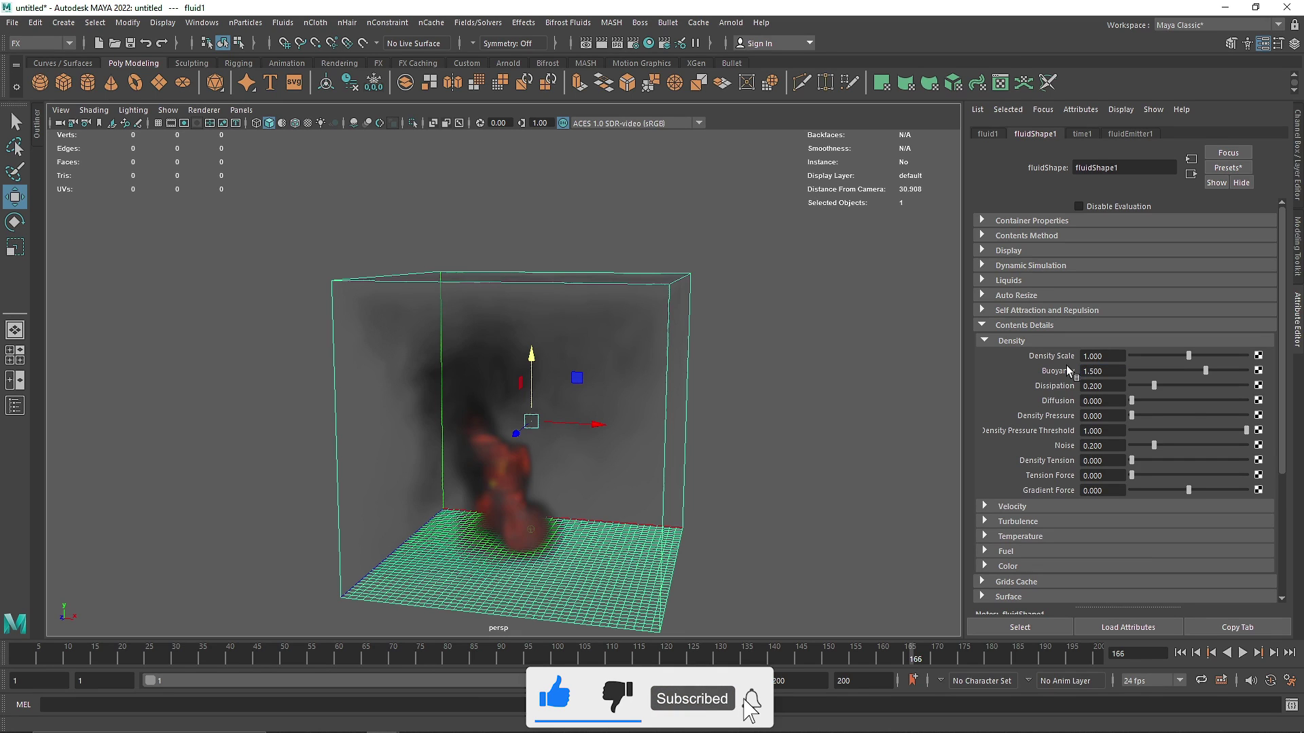
click(1180, 653)
click(1243, 653)
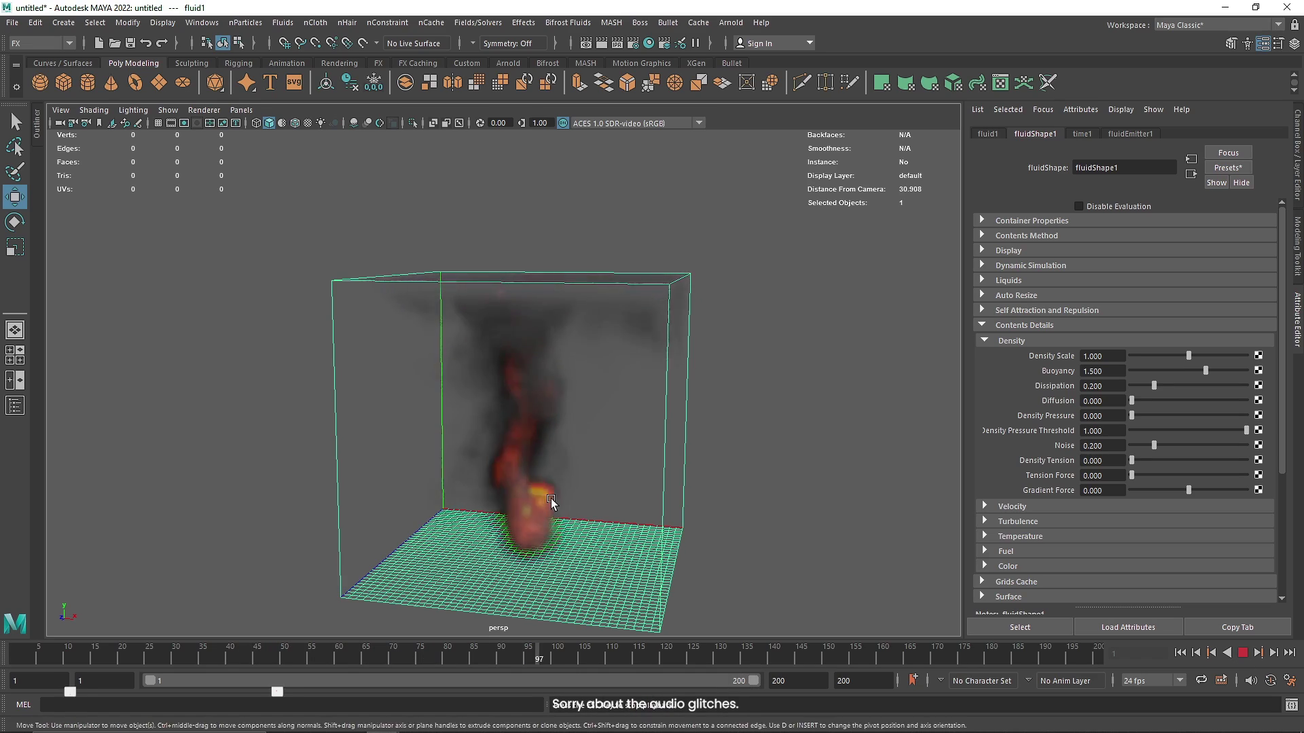
Restart the simulation from frame 1, stop at frame 22, and collapse Density and Contents Details.
alt+drag(552, 501, 605, 379)
key(Escape)
key(alt+shift+v)
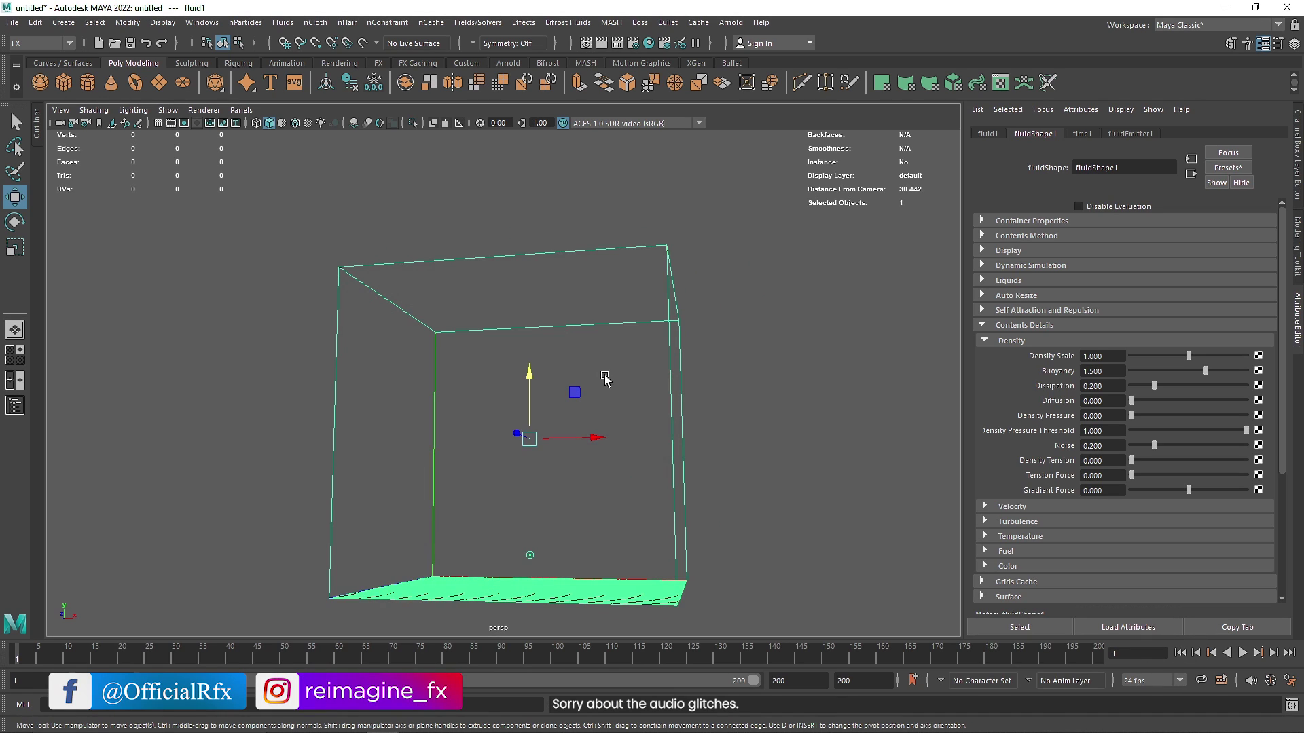
click(1243, 654)
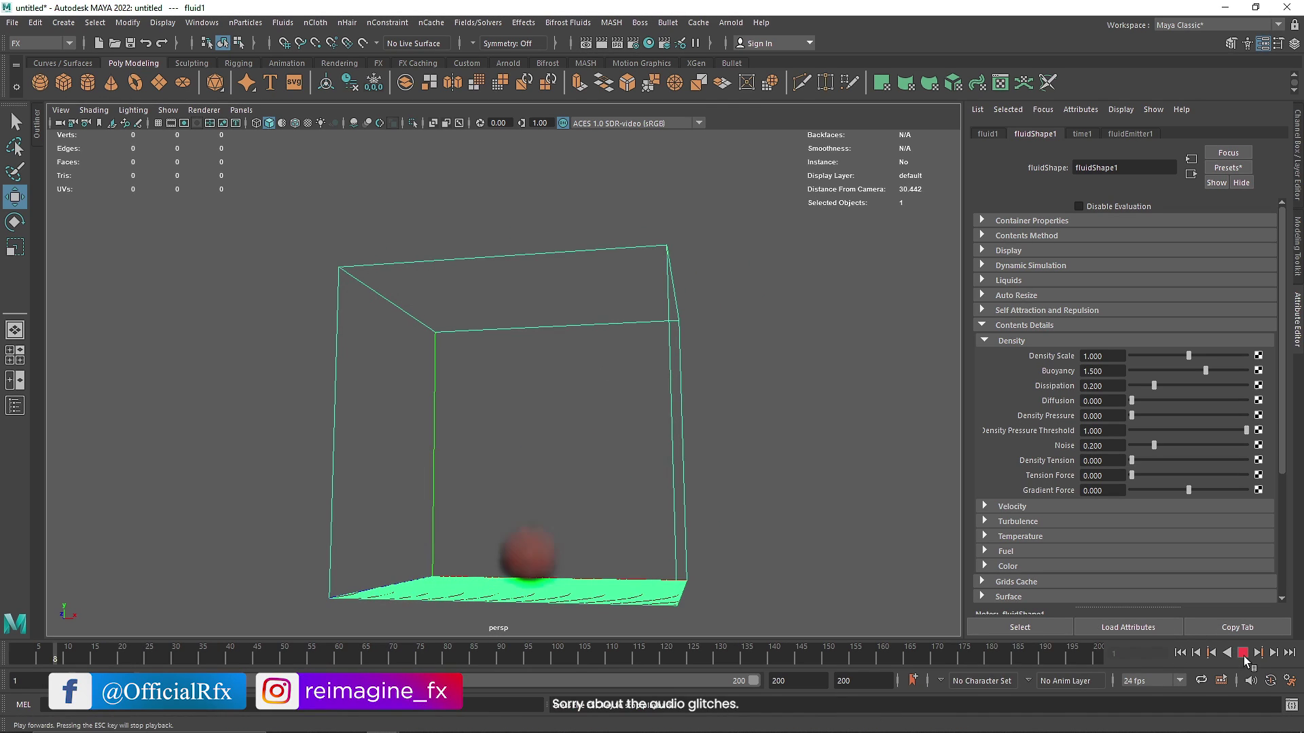
click(1243, 654)
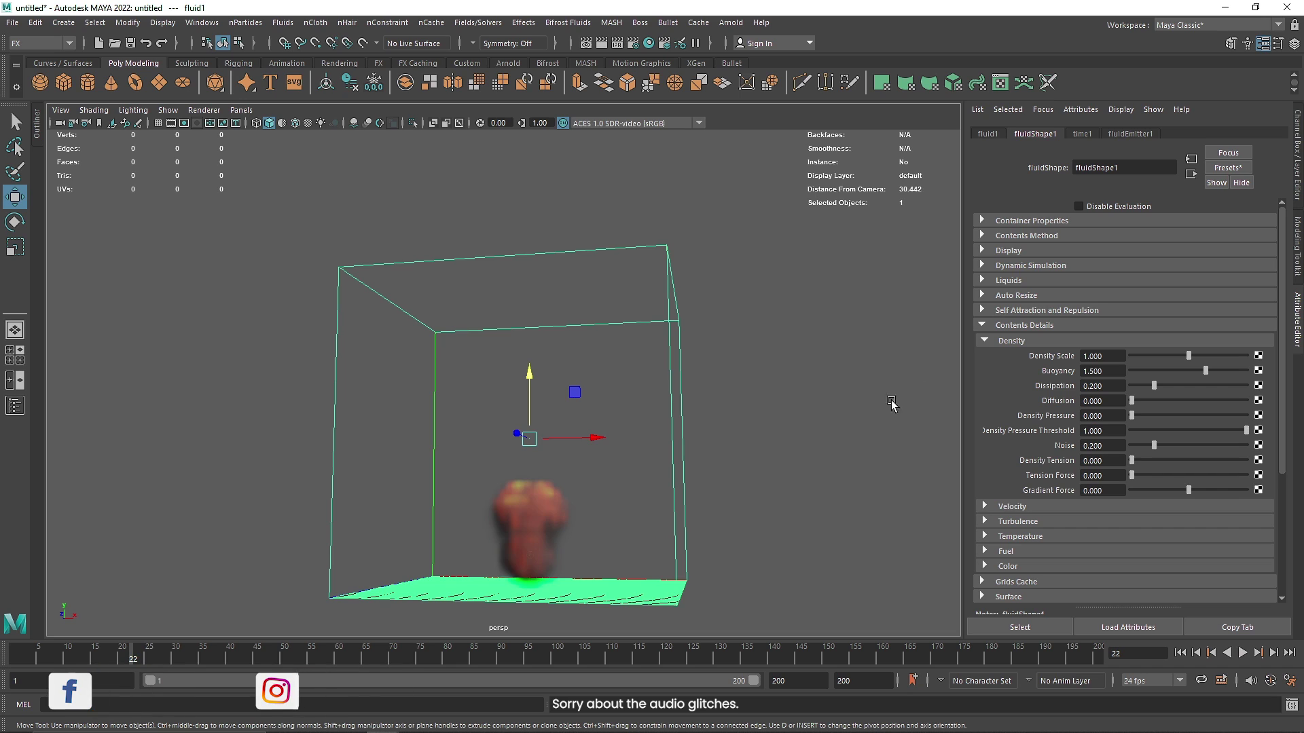
click(1012, 340)
click(1001, 326)
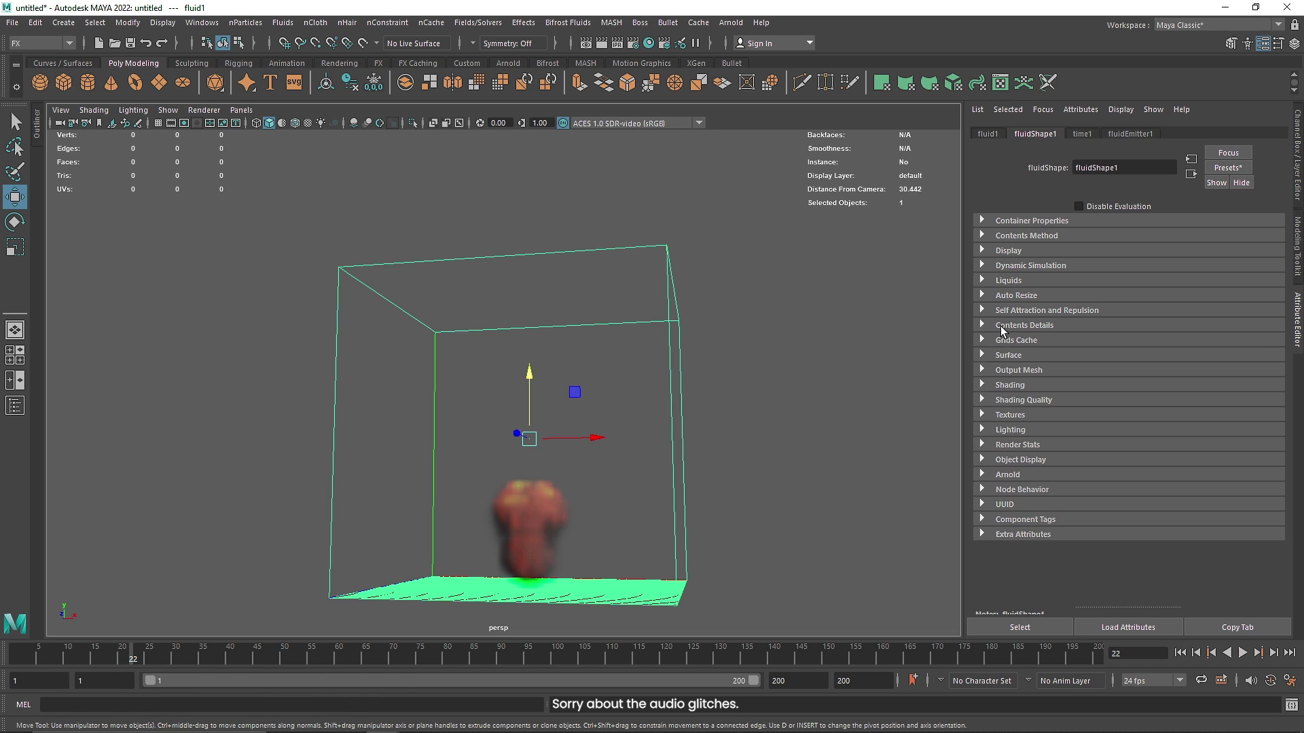
Turn on Auto Resize, play to frame 83 to watch the container grow, then rewind to frame 1.
click(1021, 299)
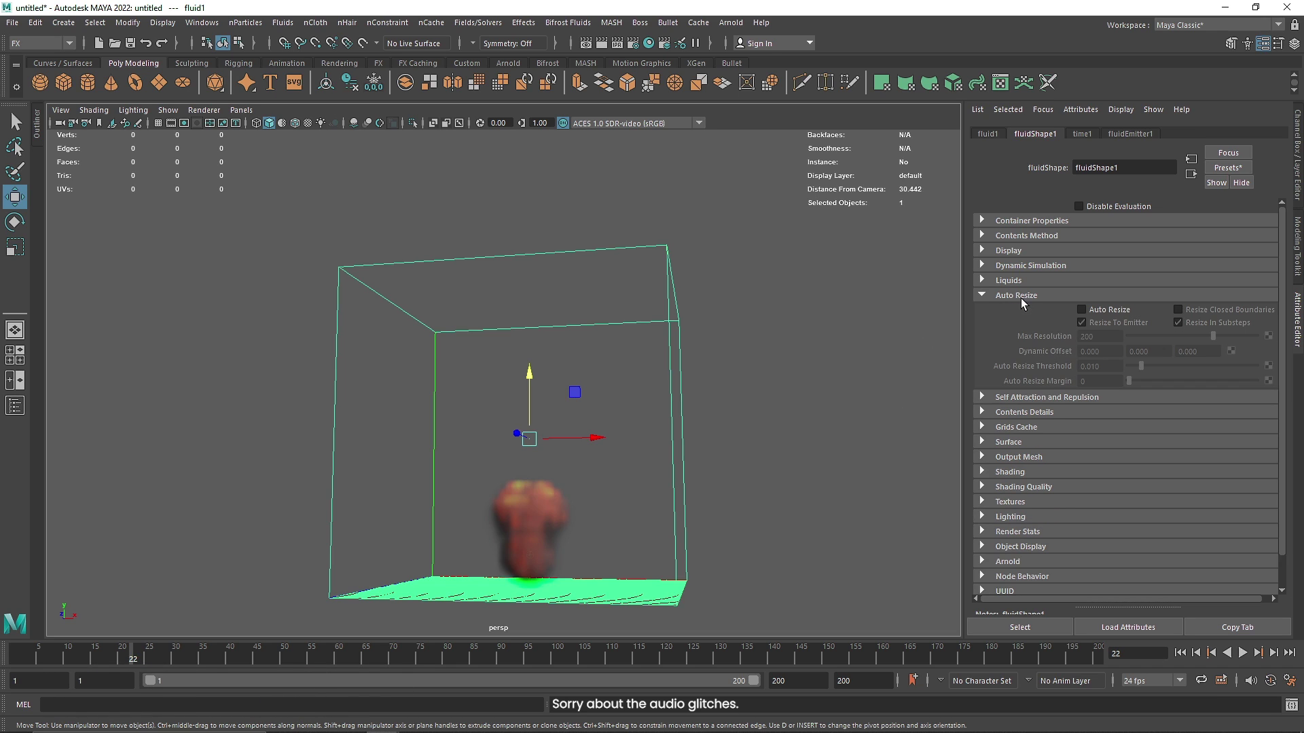
click(1111, 311)
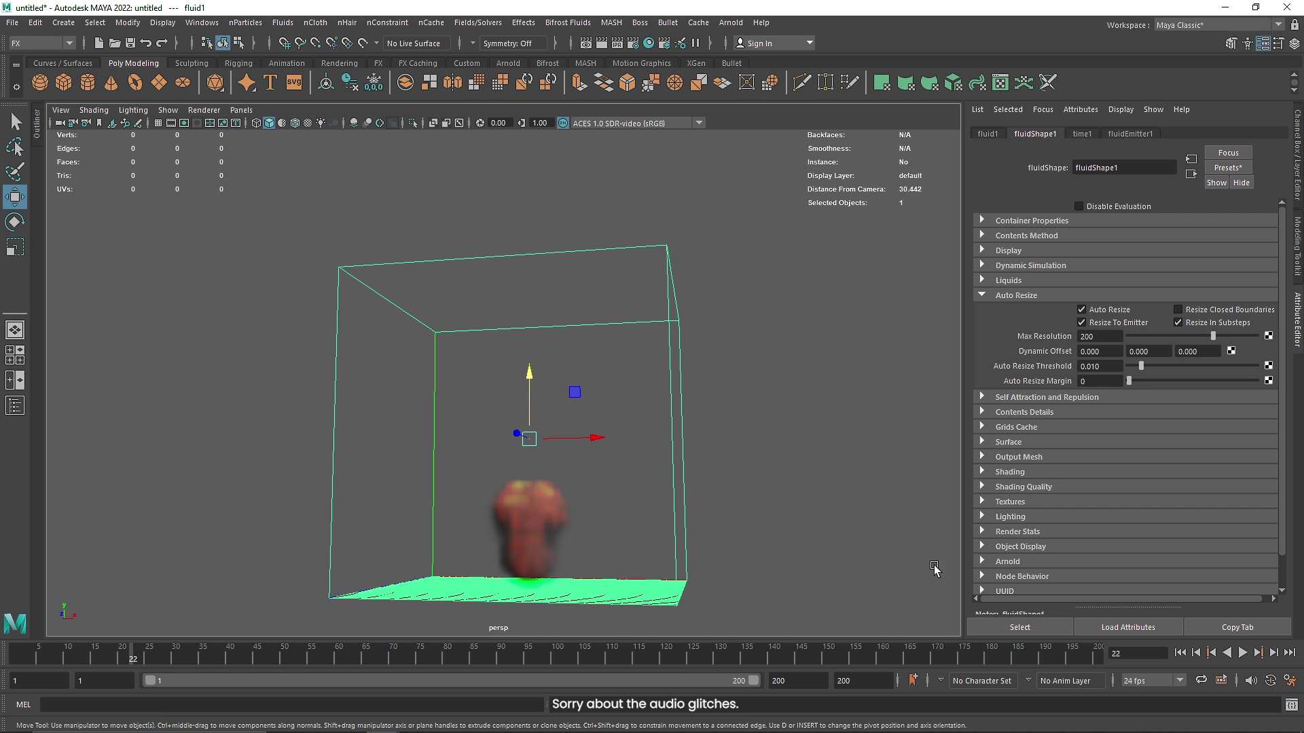
click(1181, 653)
click(1241, 653)
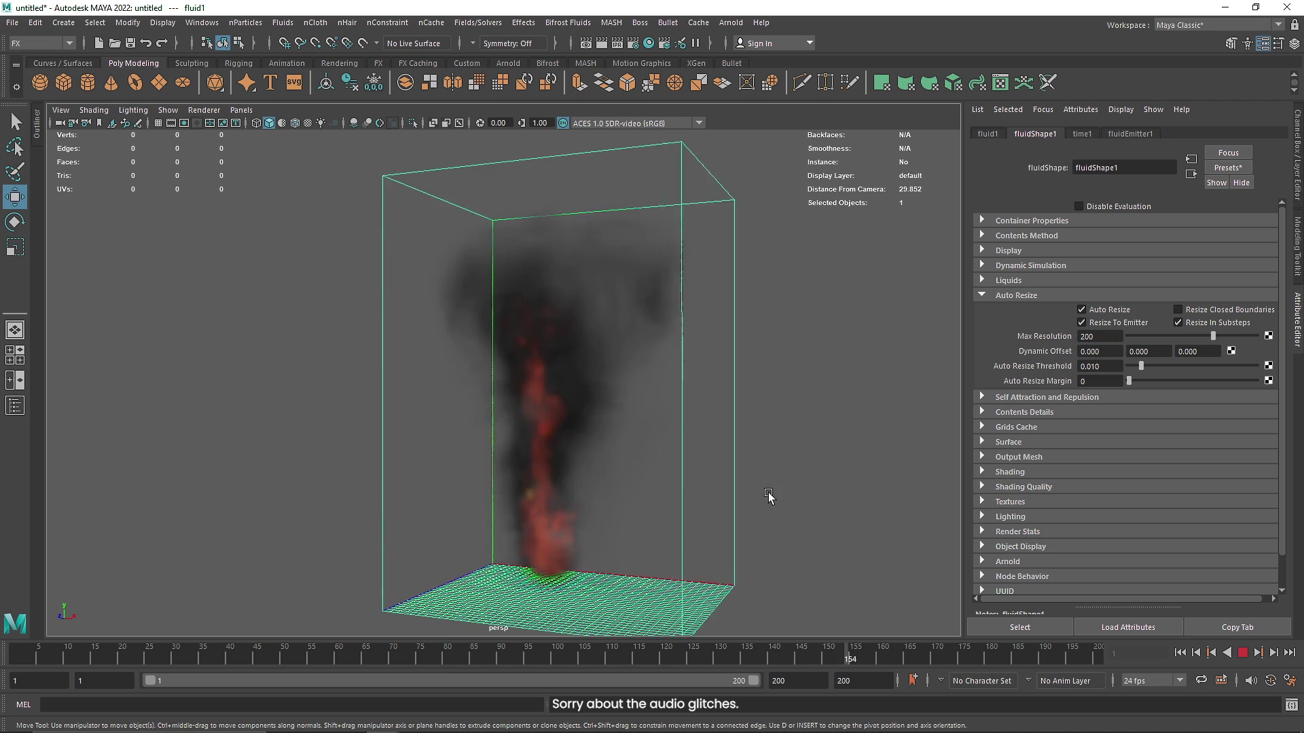
key(Escape)
click(1180, 653)
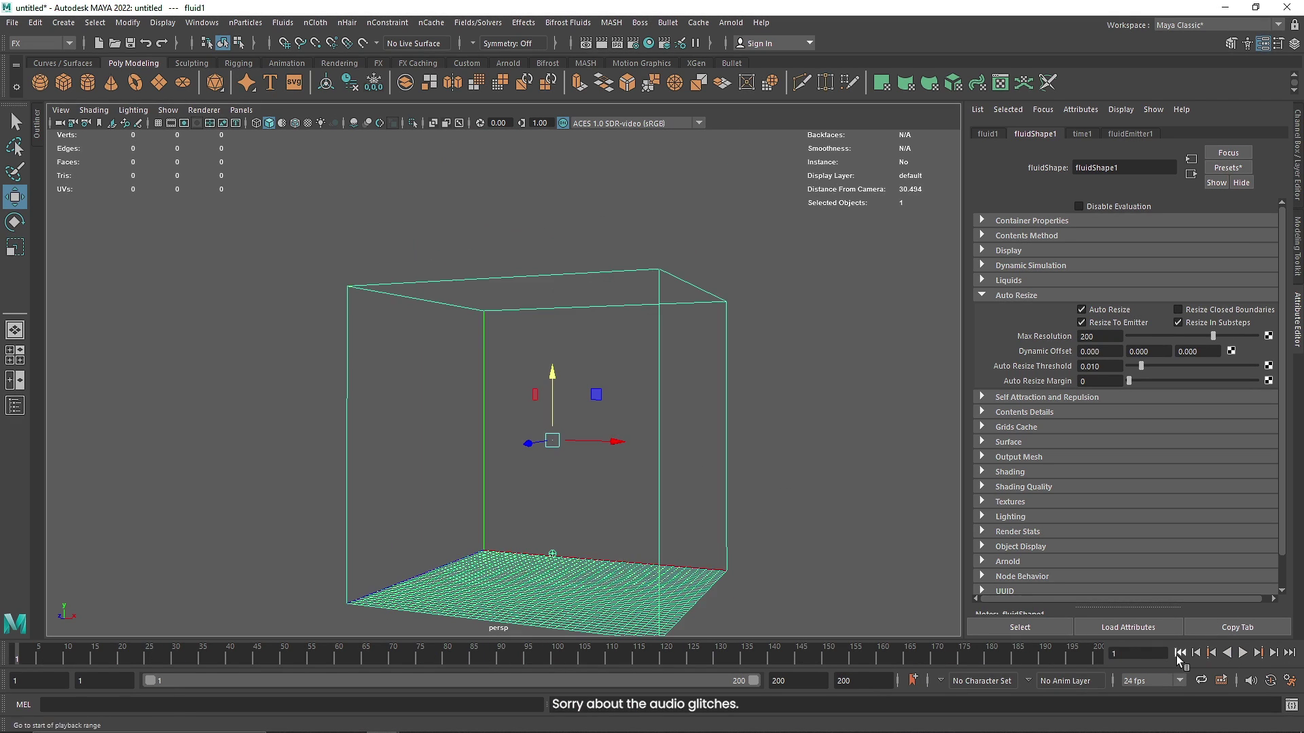
Set the animation end frame to 150.
double_click(862, 680)
text(150)
key(Return)
Set the container's Base Resolution to 100 and rewind to frame 1.
click(1016, 296)
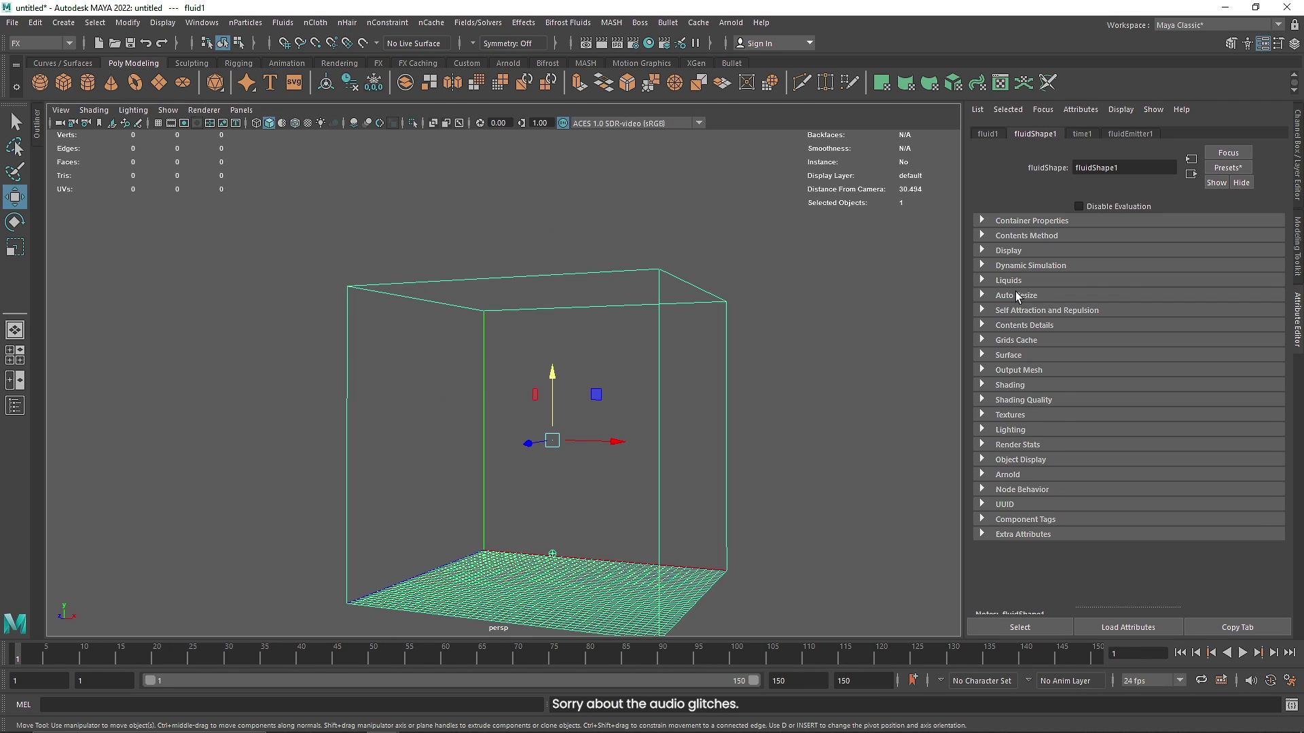
click(1031, 221)
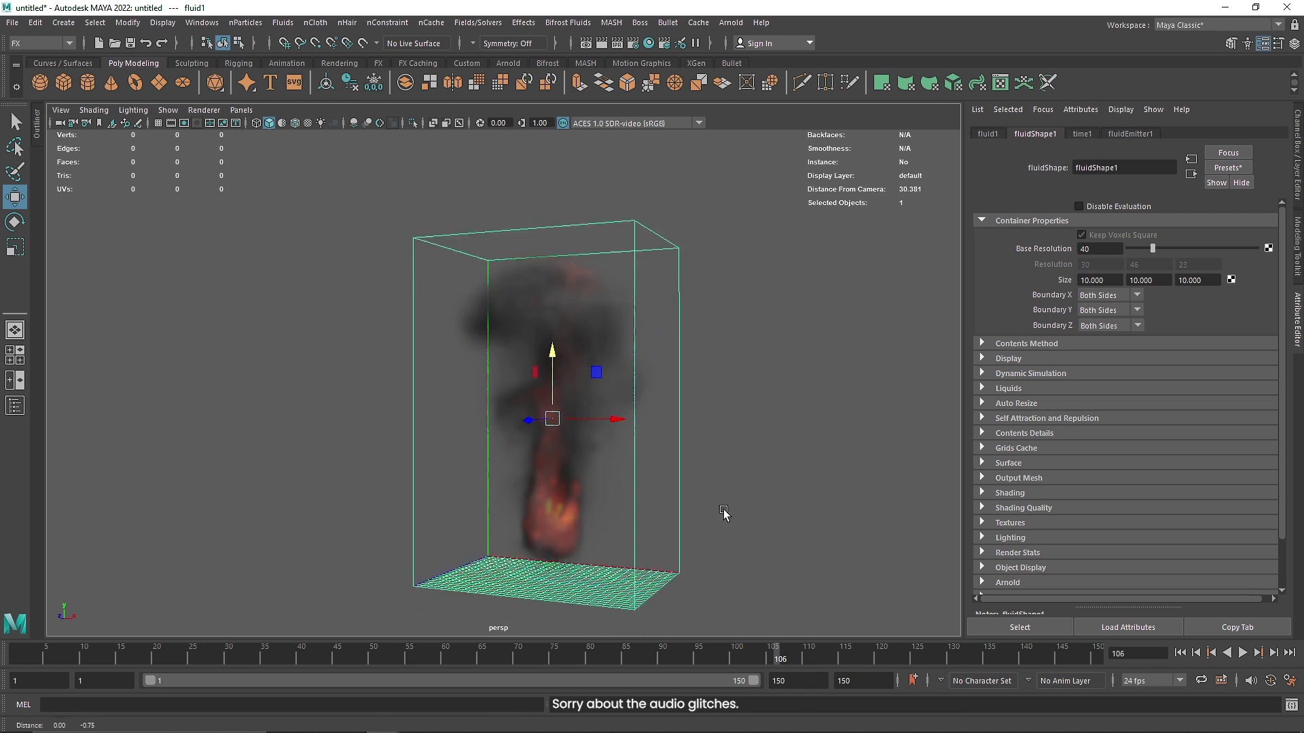
alt+drag(694, 508, 664, 492)
double_click(1086, 249)
text(100)
key(Return)
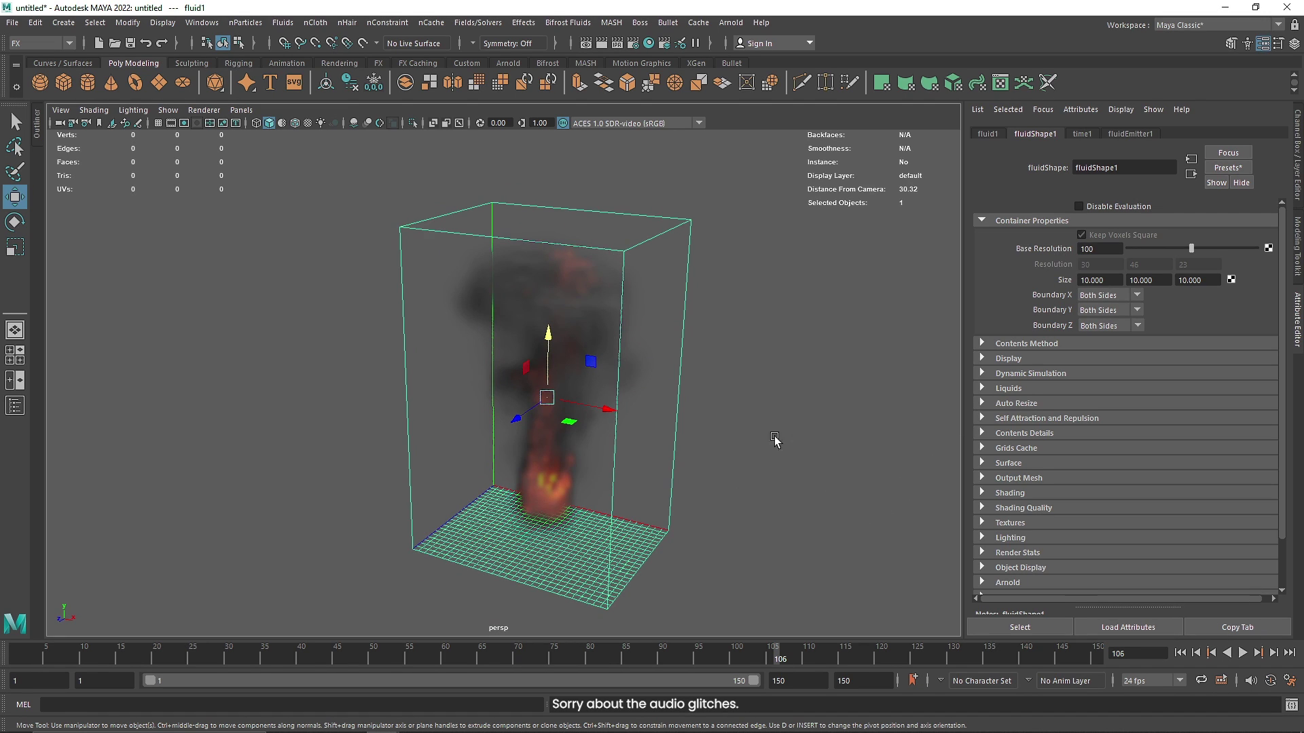
click(1180, 653)
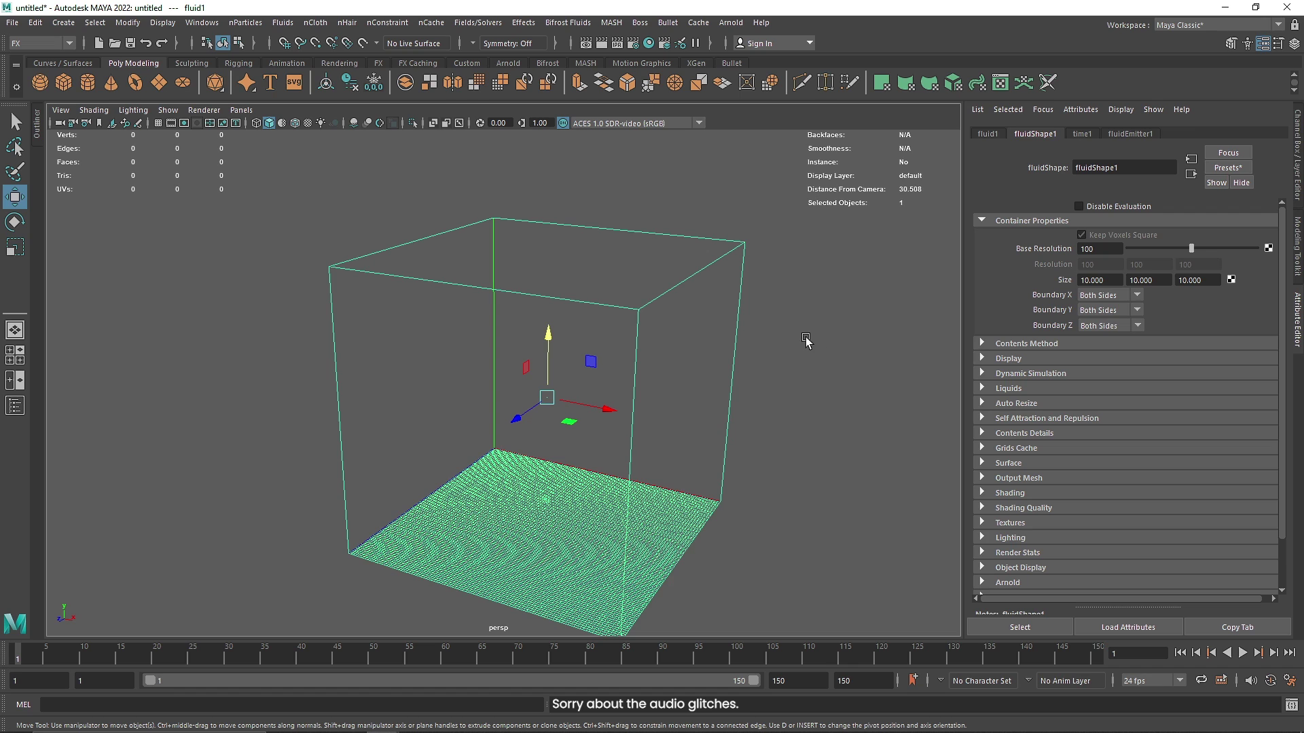
click(432, 23)
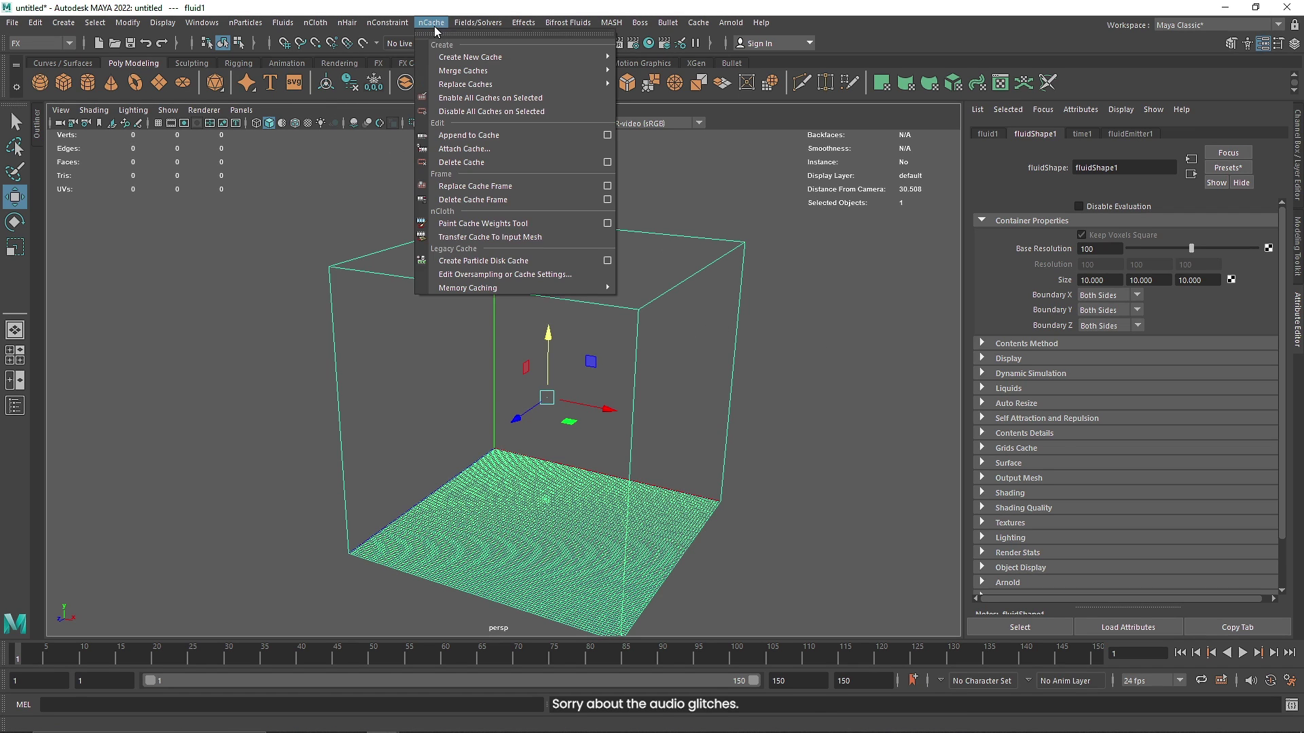
Inspect the Maya Fluid cache options and close them without caching.
mouse_move(555, 57)
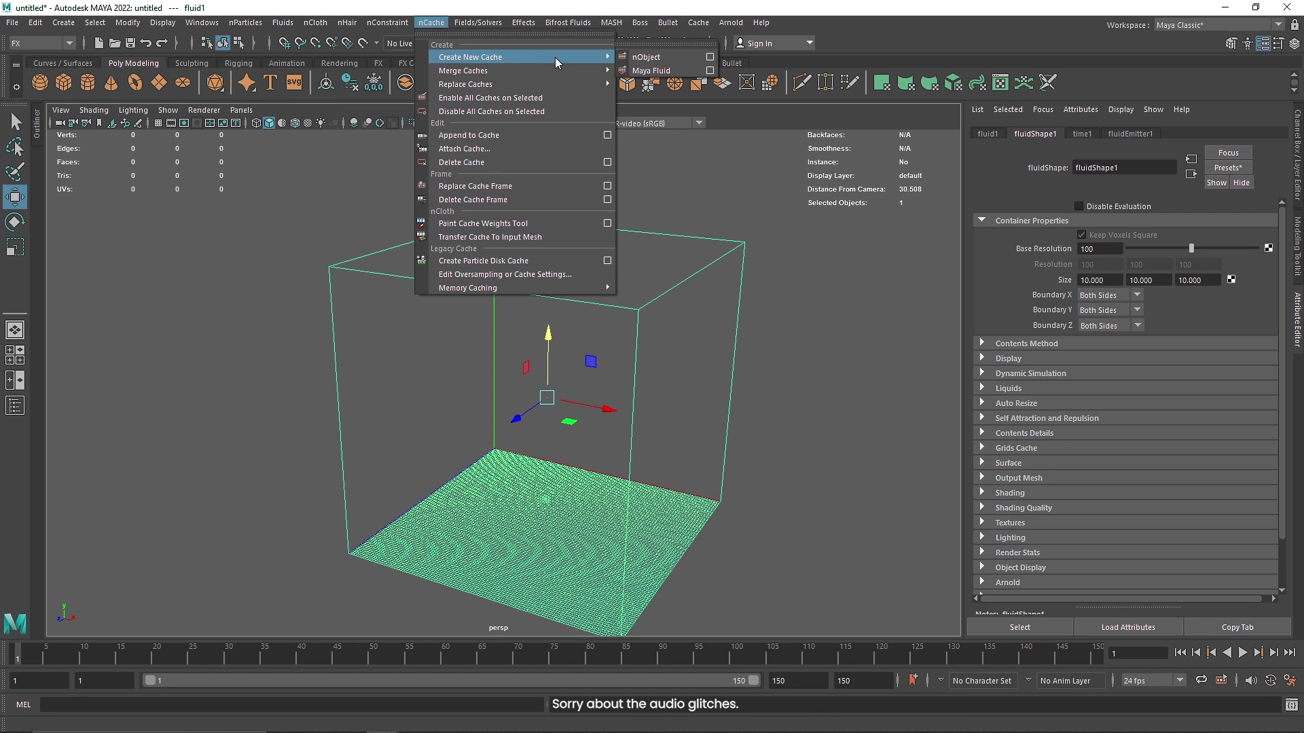
click(711, 70)
drag(695, 232, 817, 233)
click(756, 425)
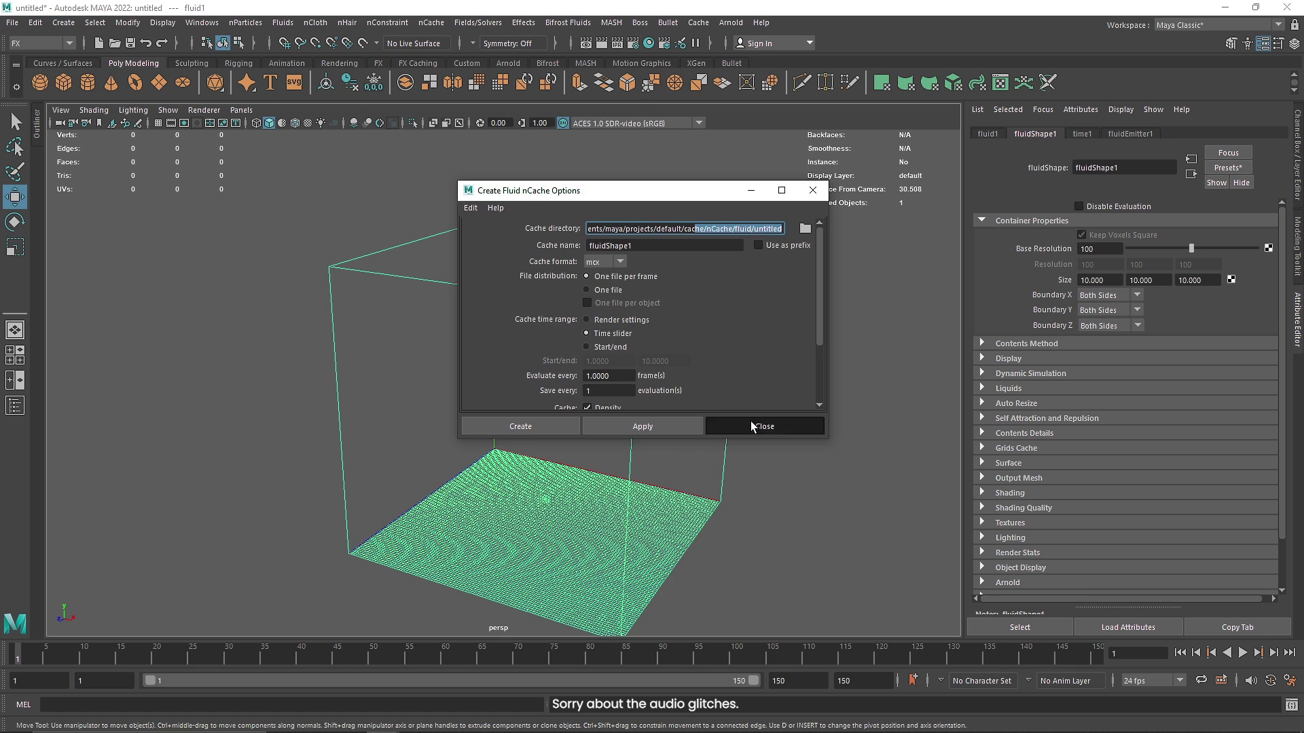
Create a new Maya Fluid cache, replacing the existing fluidShape1.xml cache.
click(431, 22)
mouse_move(455, 57)
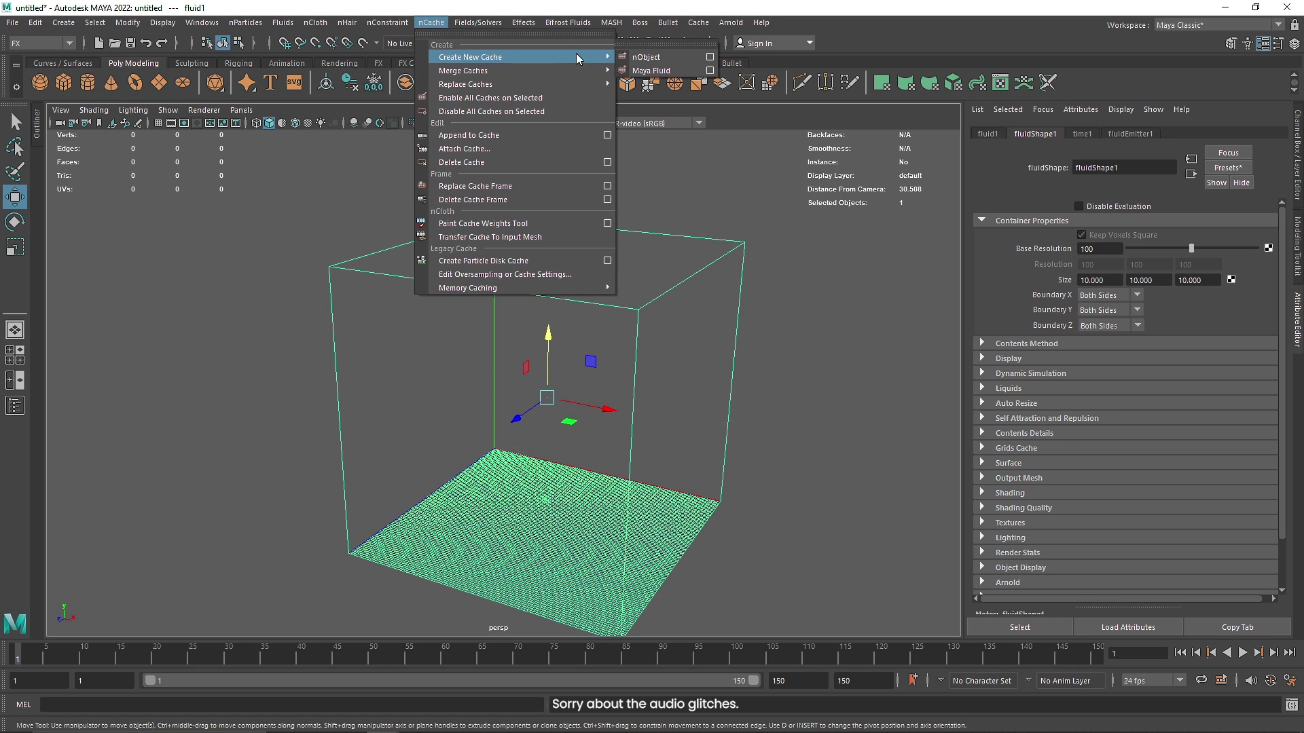
click(651, 70)
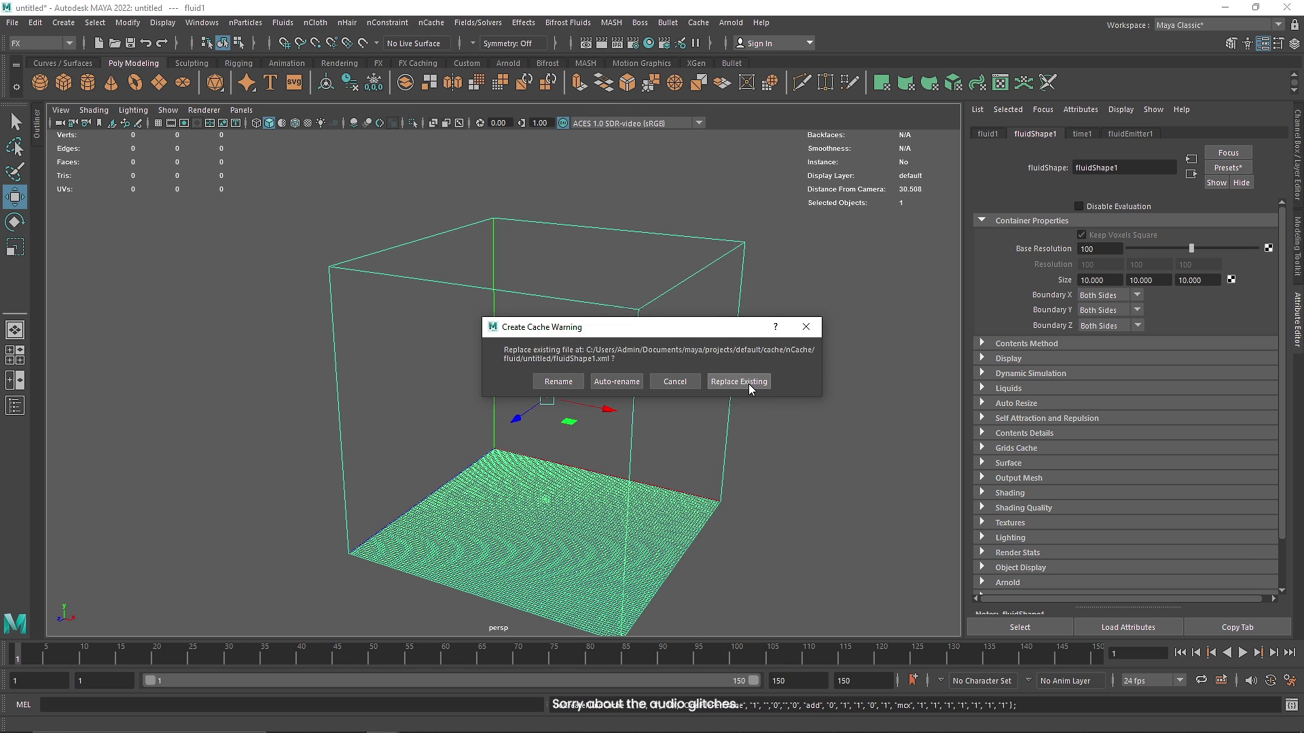
click(749, 382)
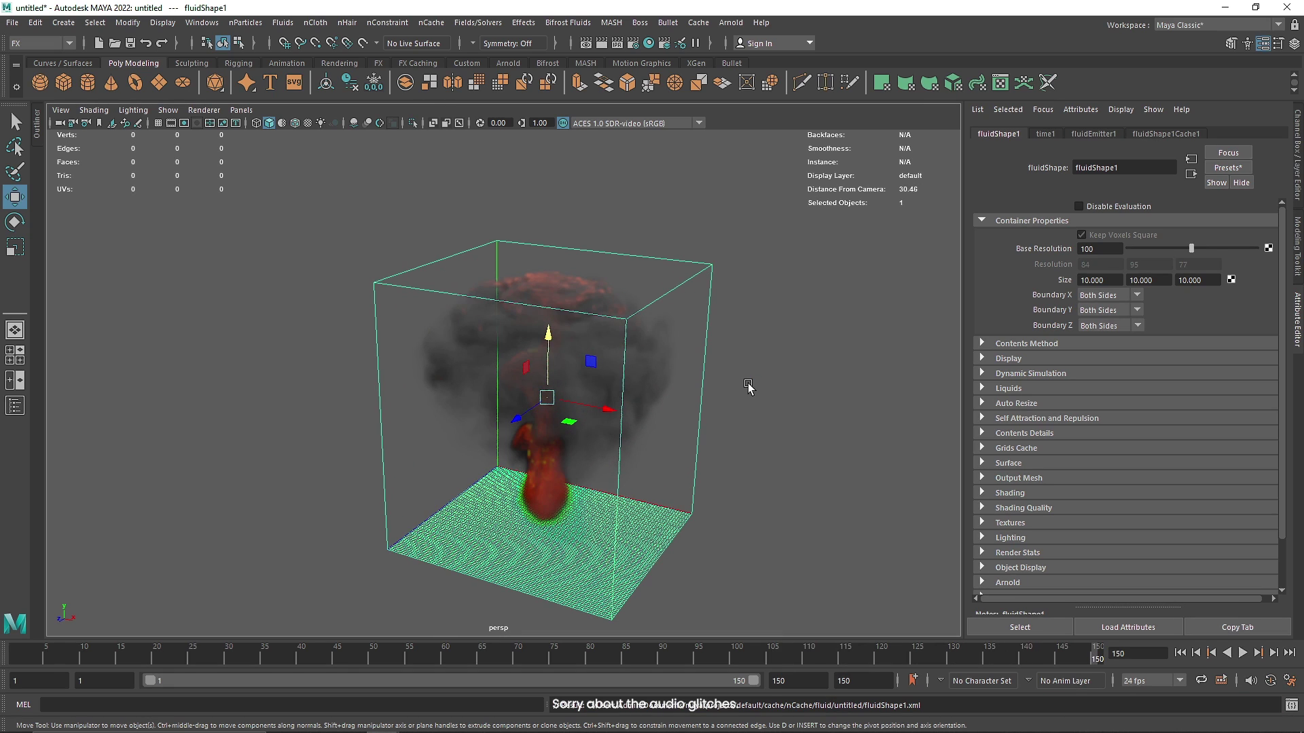
Play back the cached explosion and orbit the view to see the fire column.
alt+drag(743, 382, 652, 407)
scroll(612, 429, up, 3)
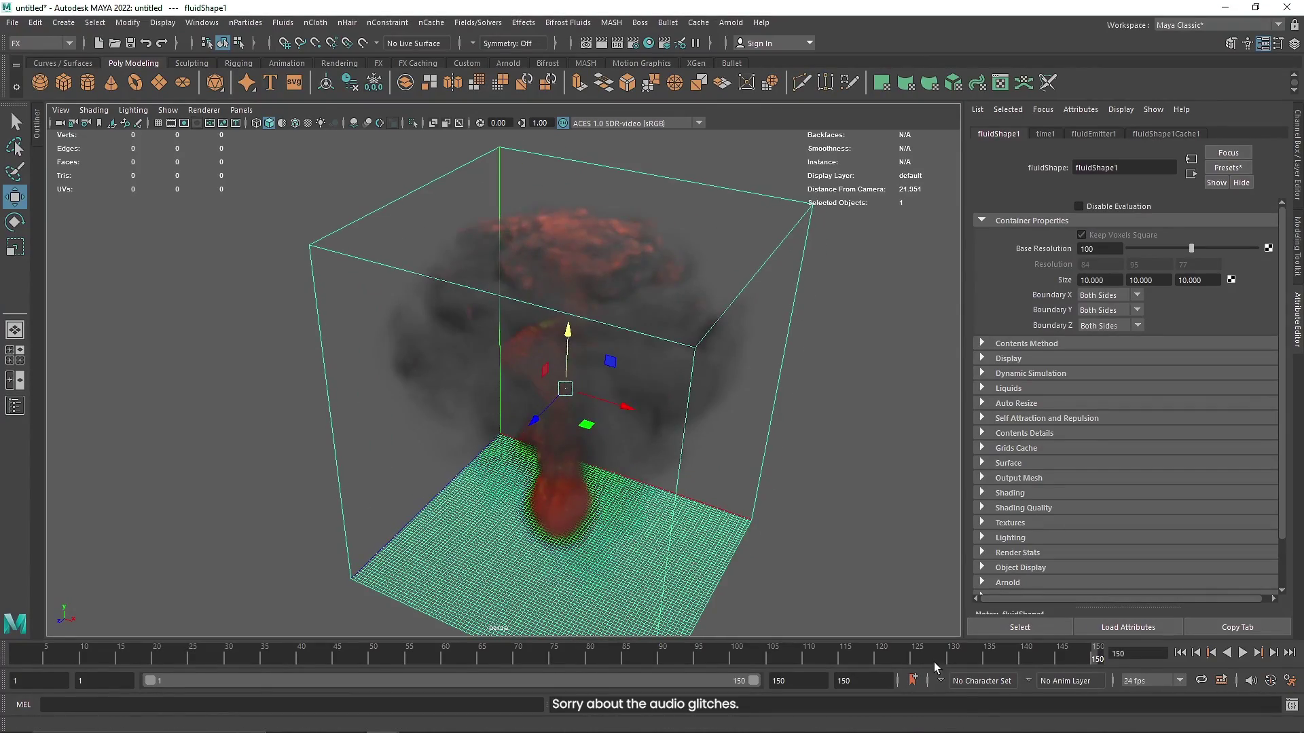
key(alt+v)
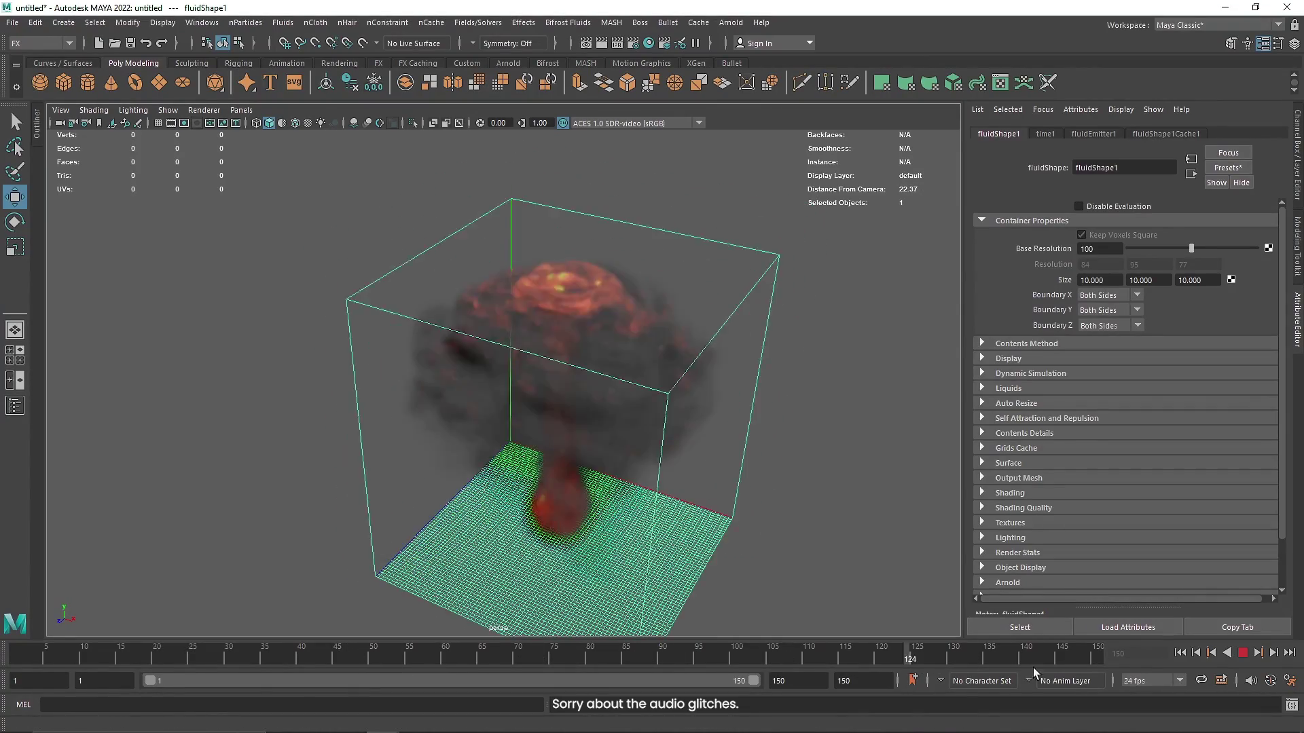
alt+drag(525, 463, 687, 457)
Lower the Shading Incandescence Input Bias to 0.097 to dim the fire.
click(1010, 492)
scroll(1154, 475, down, 5)
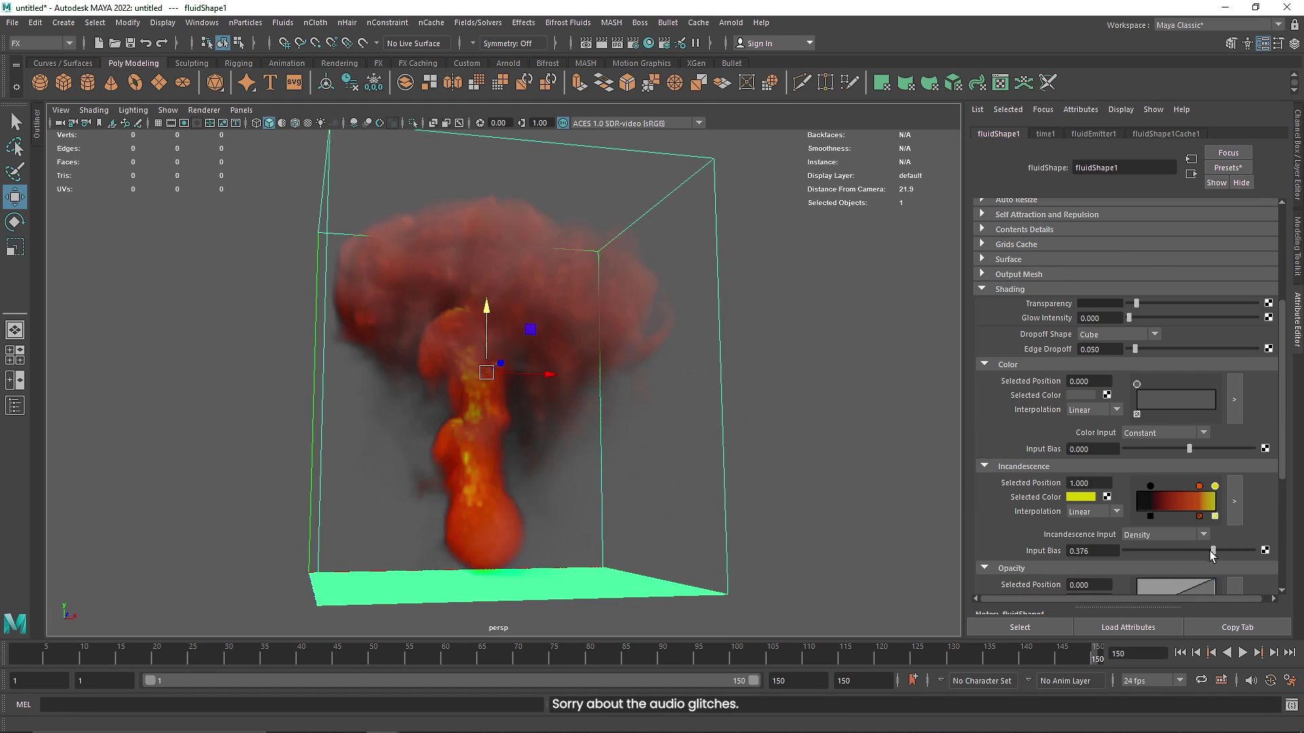
mouse_move(1193, 553)
mouse_down()
mouse_move(1180, 556)
mouse_move(1197, 558)
mouse_up()
alt+drag(663, 494, 634, 511)
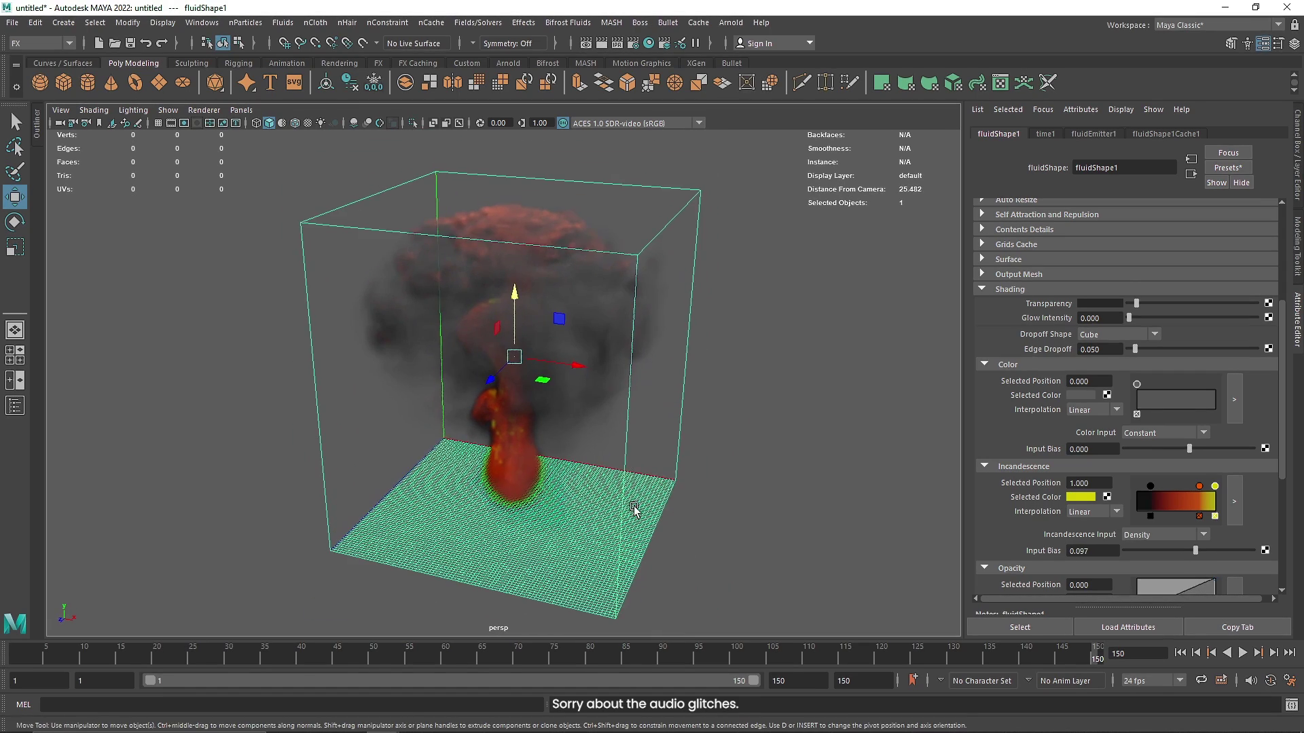
Review the blast3.avi playblast in VLC, close it, then scrub to watch the container resize.
right_click(563, 650)
click(680, 645)
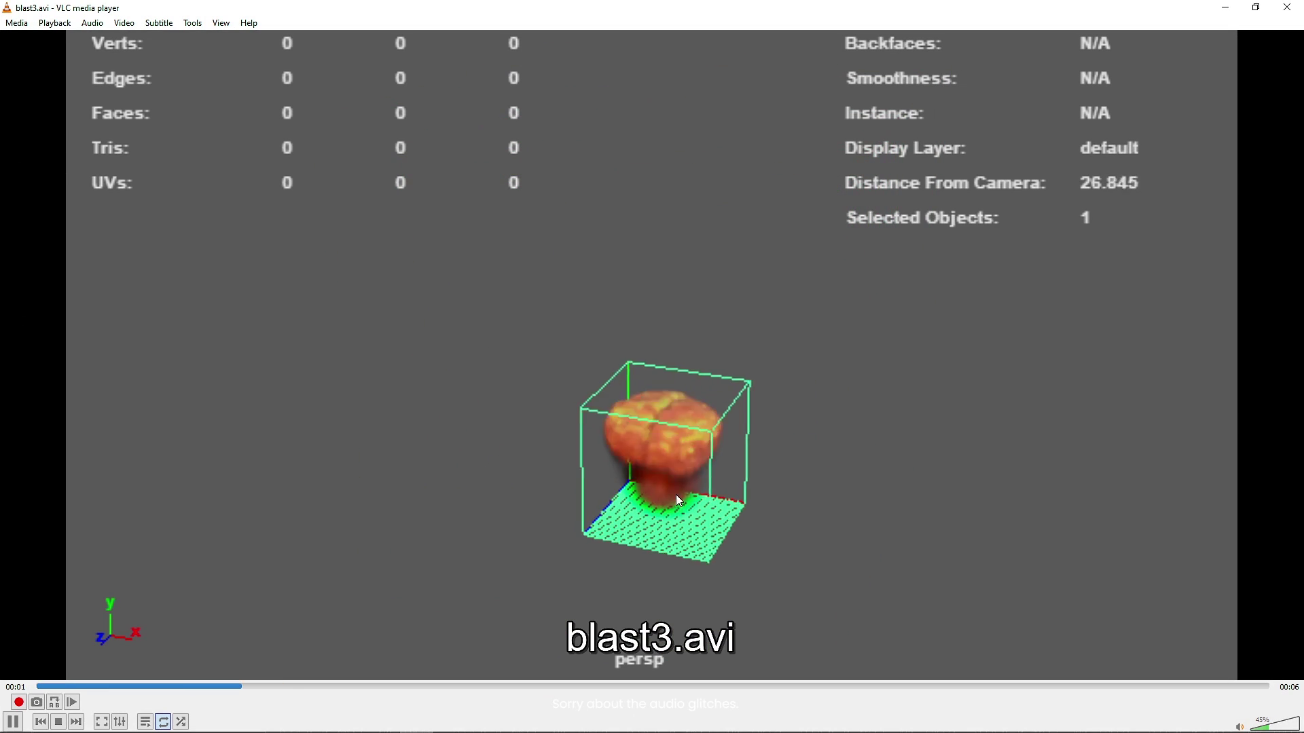
key(alt+F4)
alt+drag(644, 409, 768, 550)
drag(1084, 655, 653, 609)
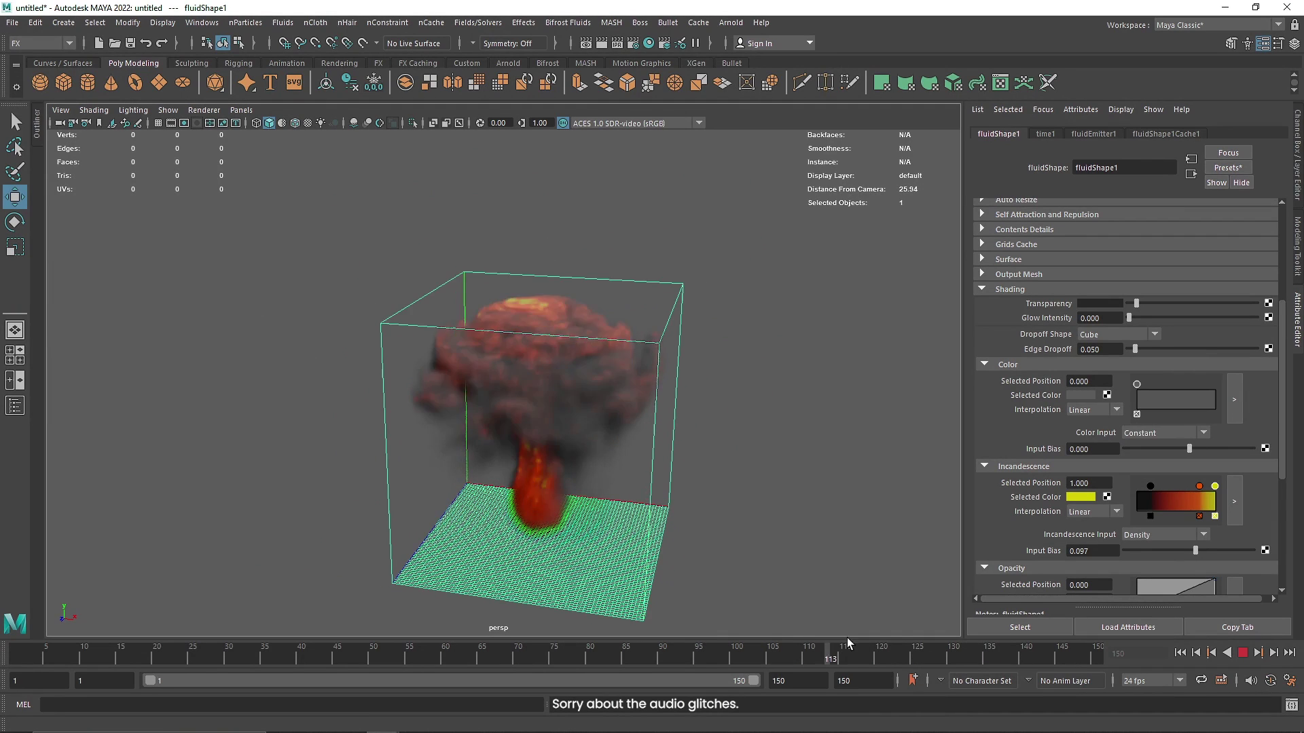
click(993, 640)
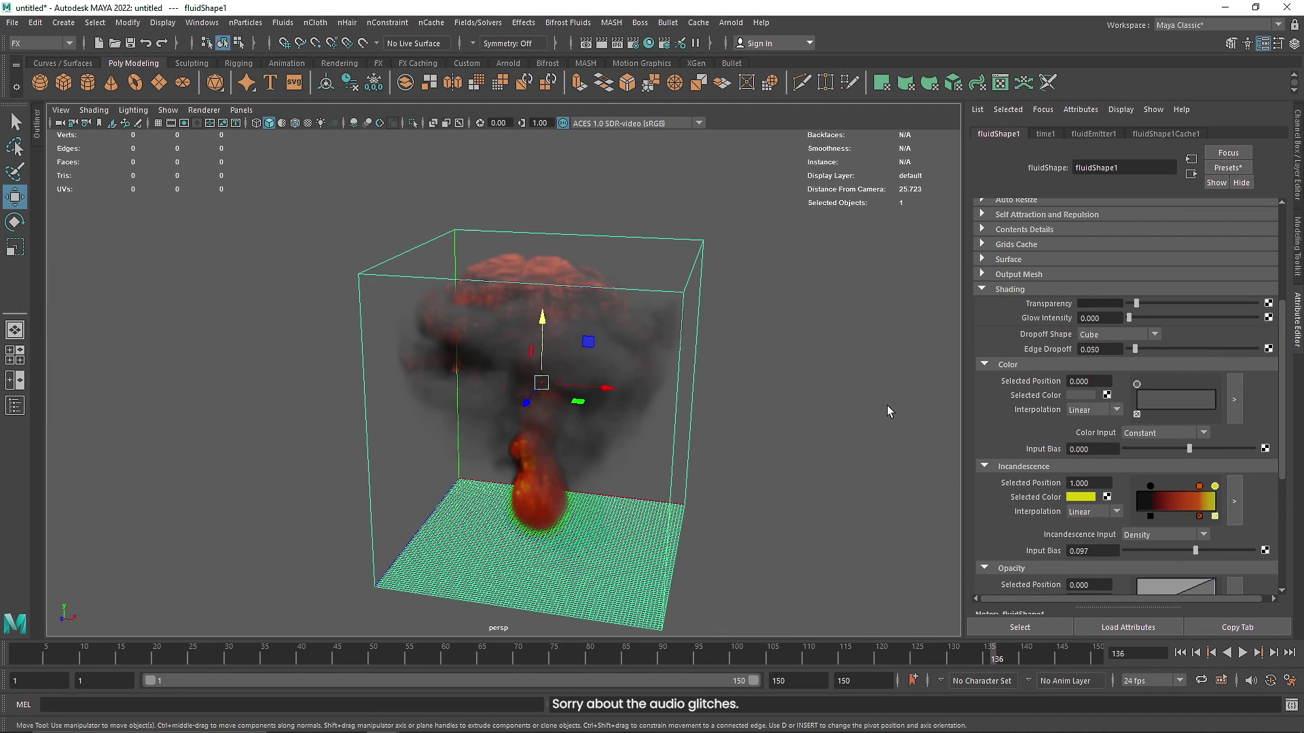
click(1032, 290)
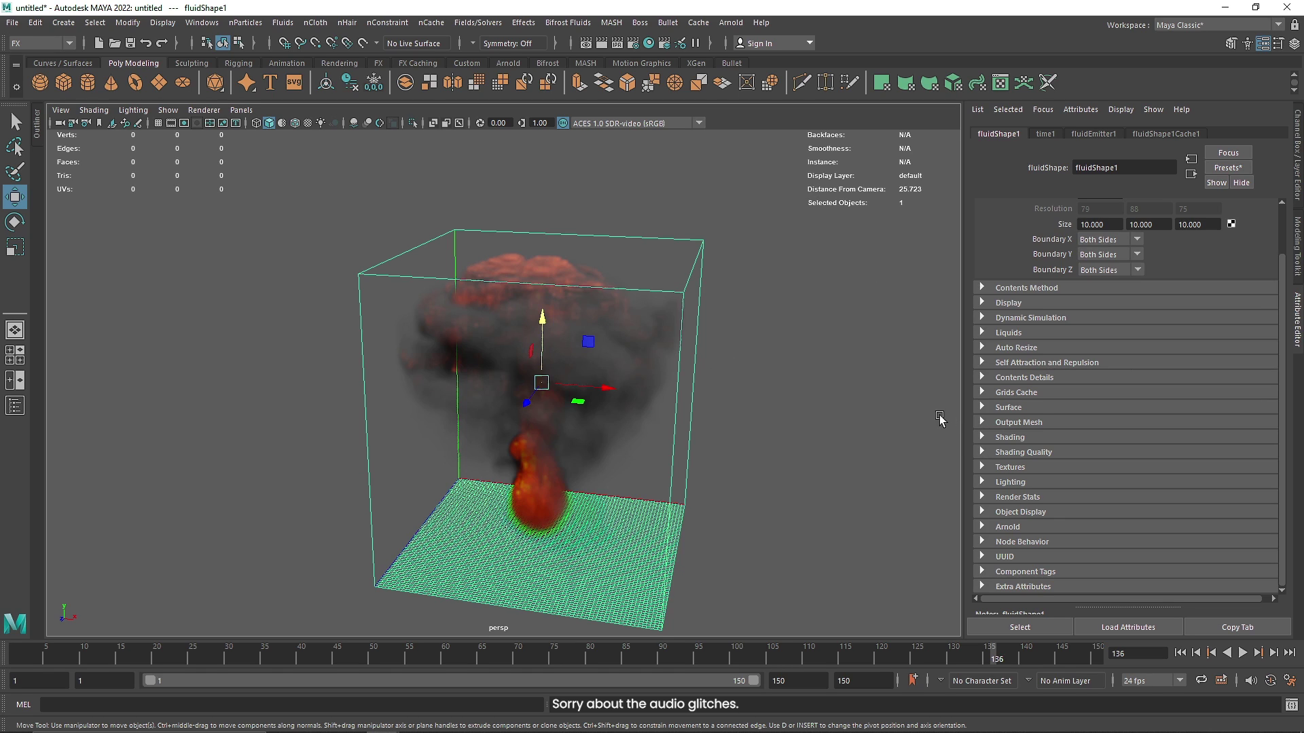
click(1014, 378)
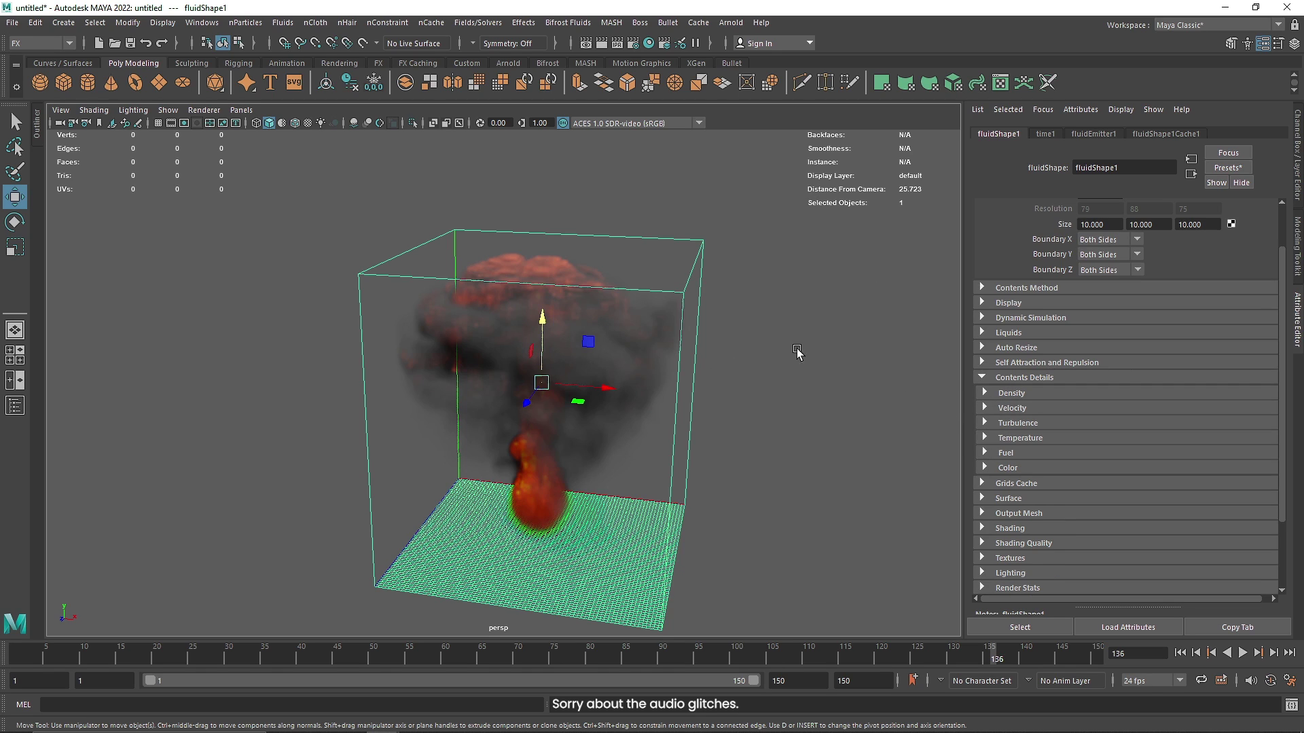
click(1029, 394)
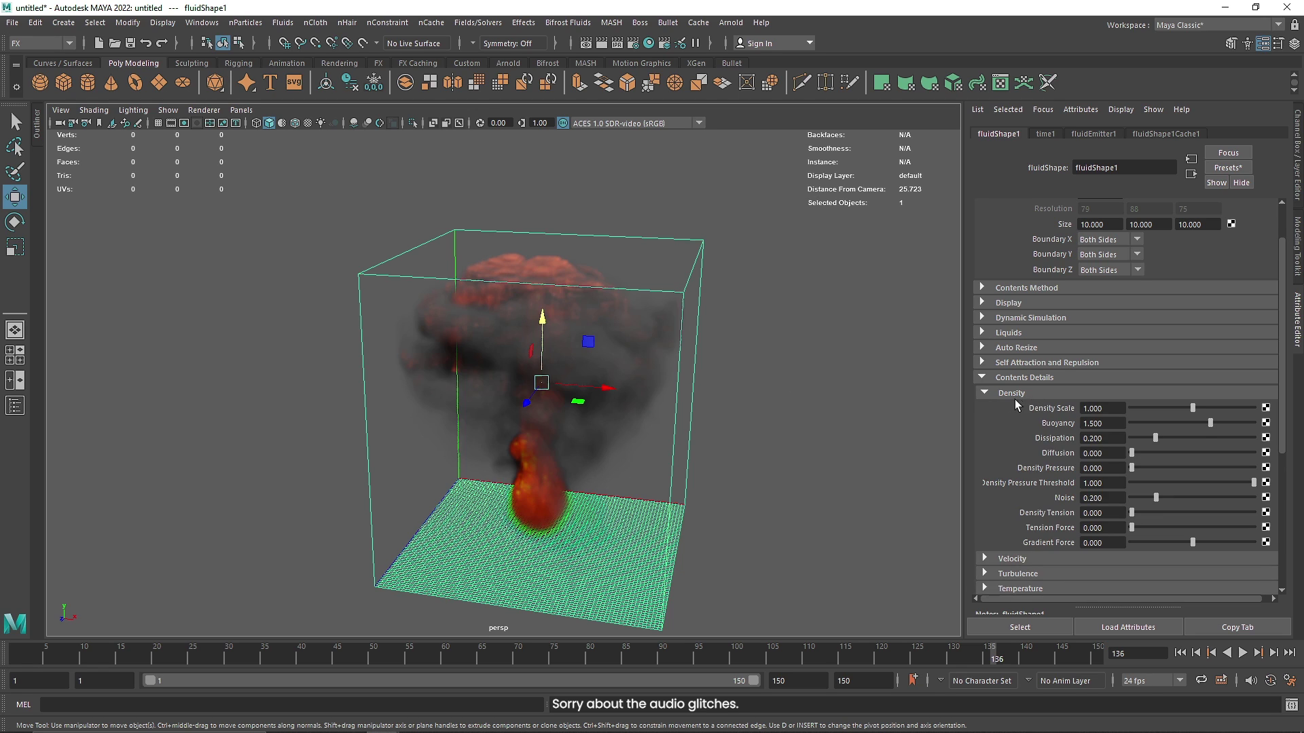
click(1026, 395)
click(998, 378)
click(1010, 438)
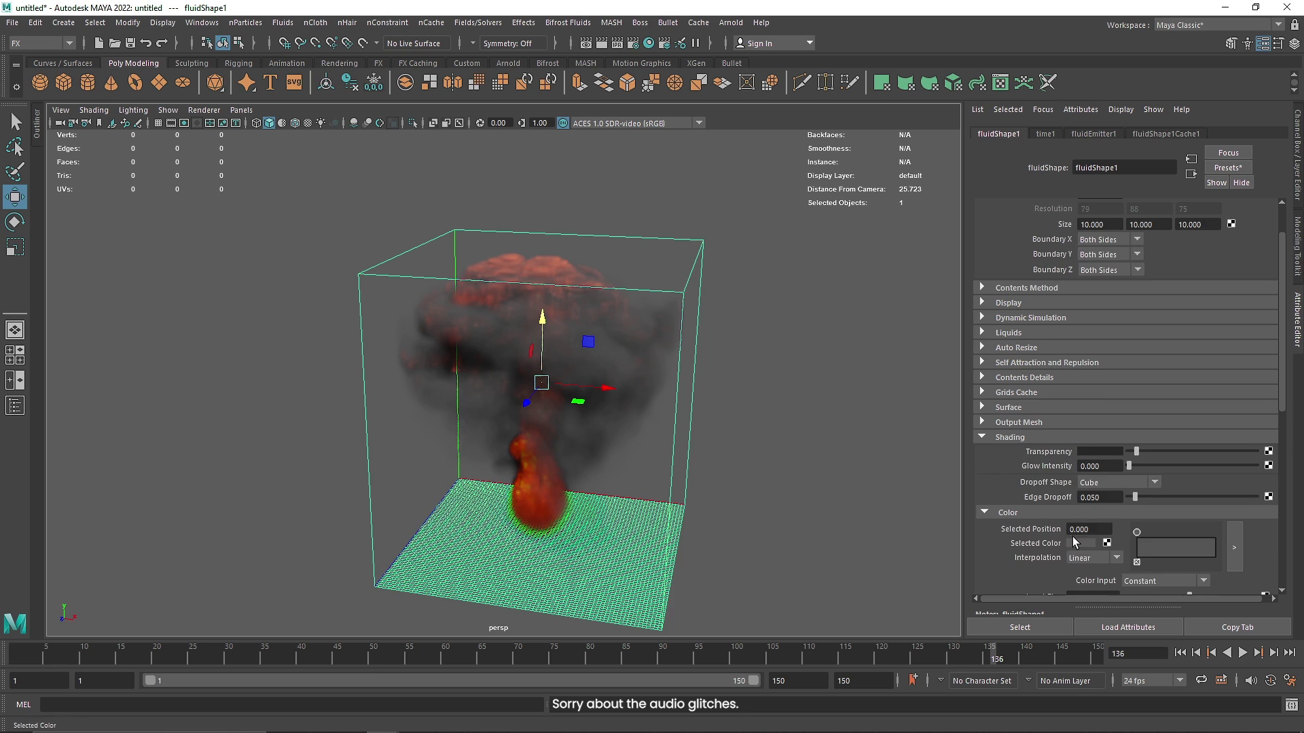
scroll(1134, 552, down, 3)
click(1135, 561)
click(1133, 567)
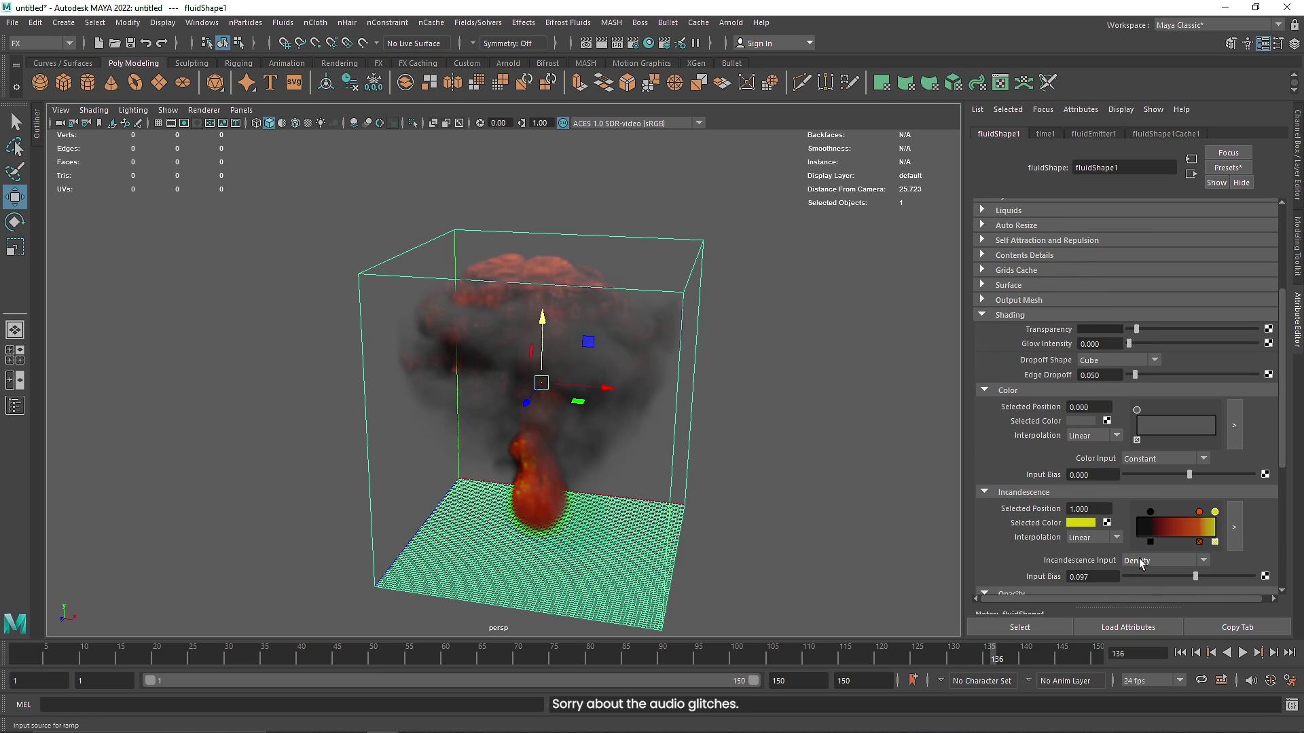
click(1000, 277)
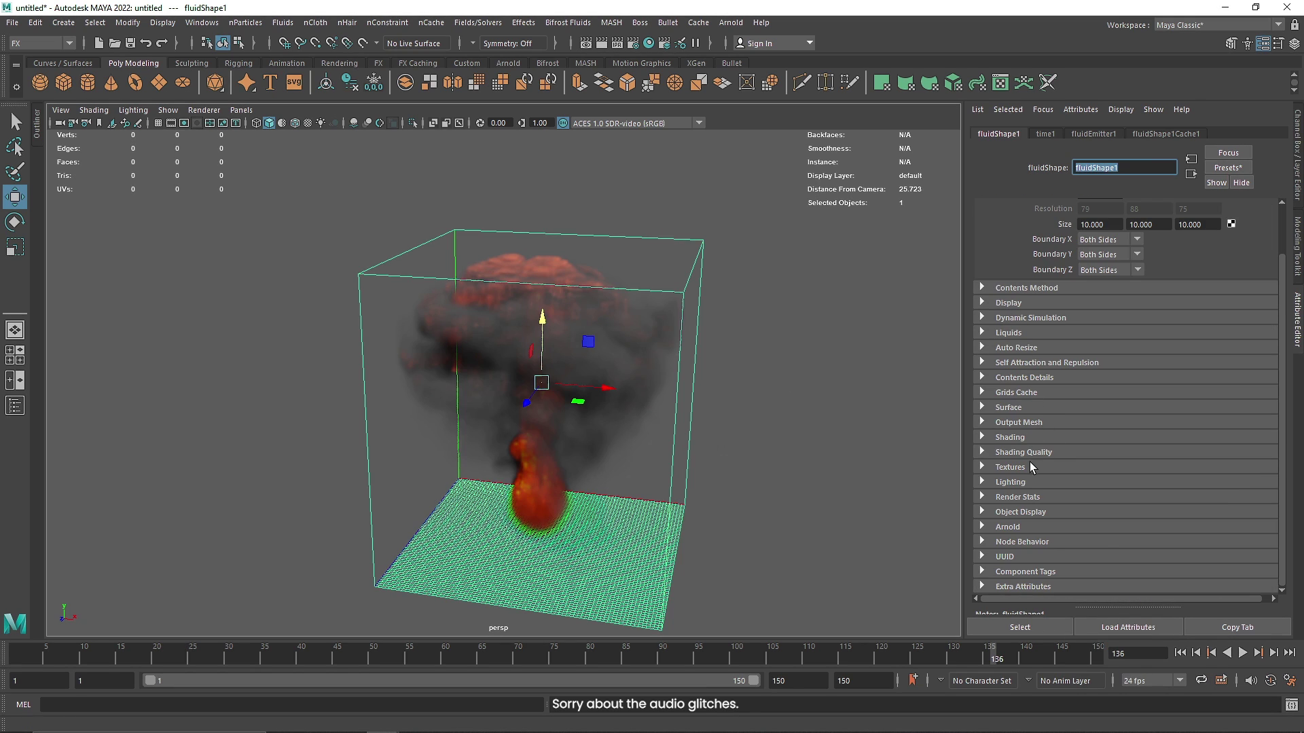
click(1011, 483)
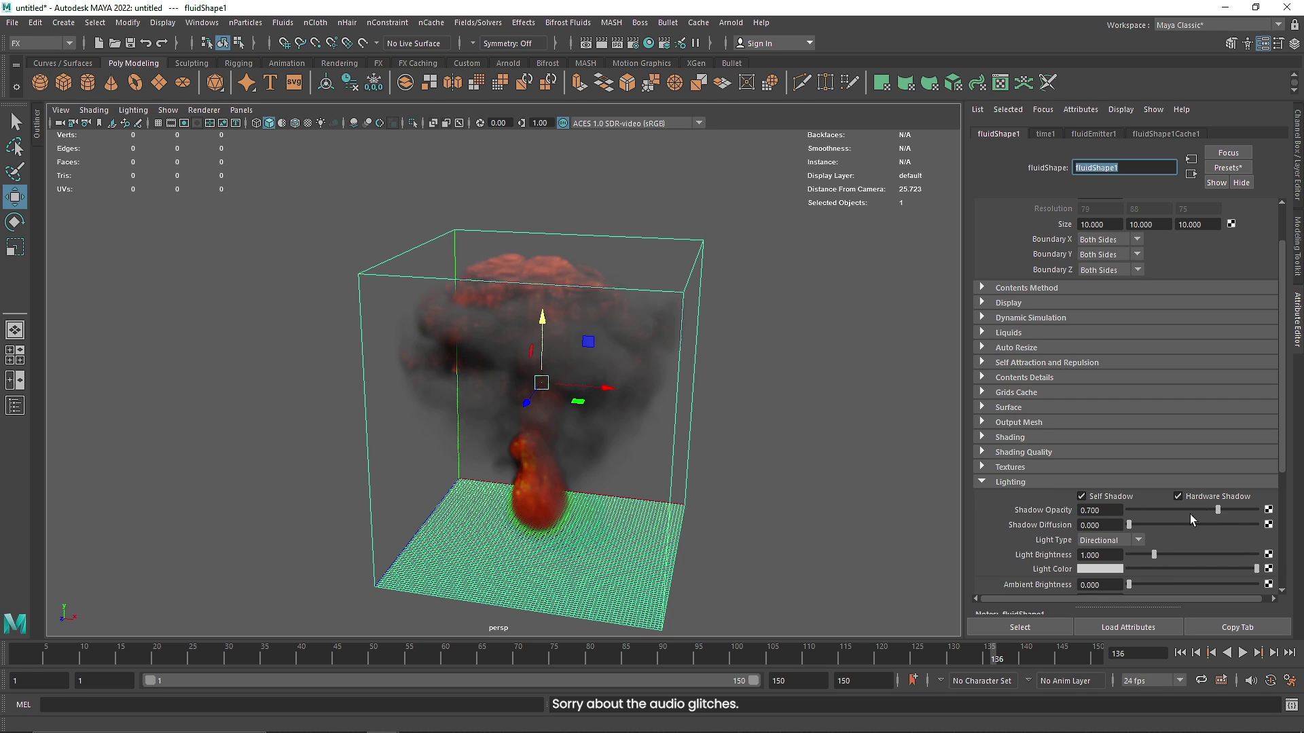
Set Lighting Shadow Opacity to 0.591 and Light Brightness to 0.618, then deselect the container.
click(1215, 510)
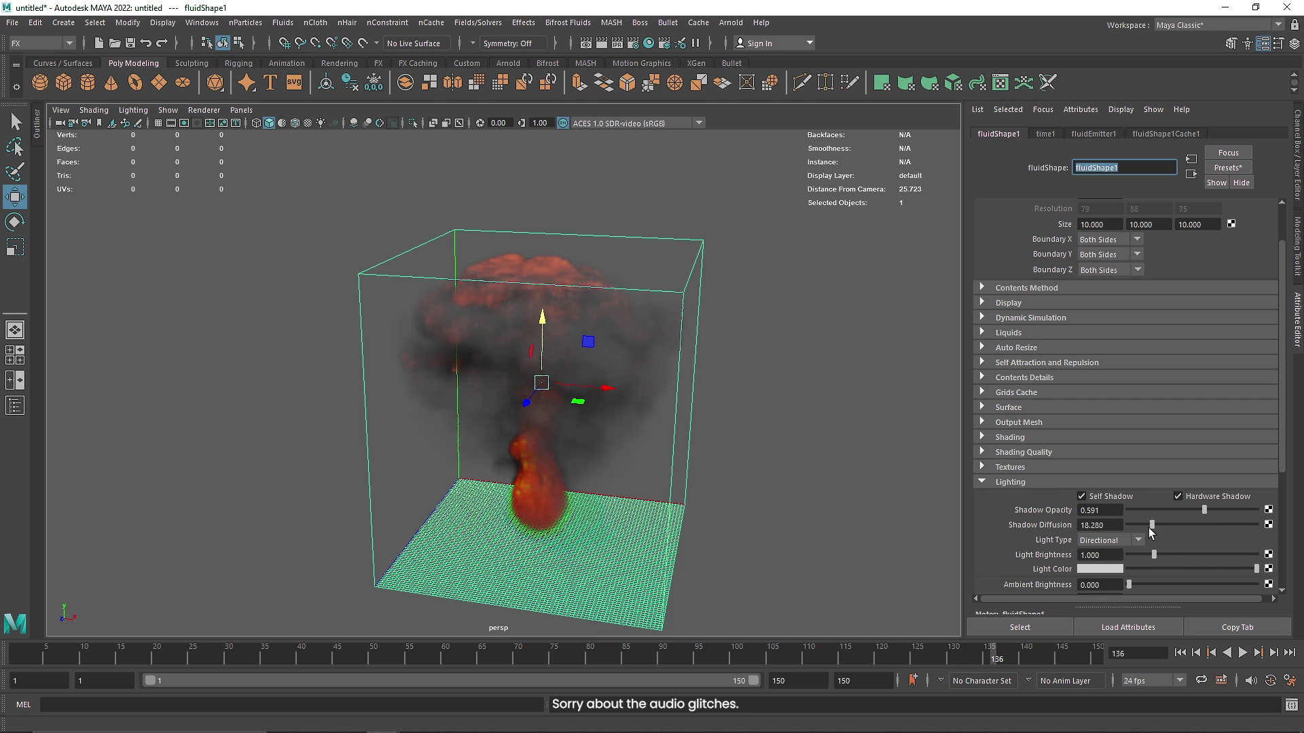
drag(1159, 555, 1145, 559)
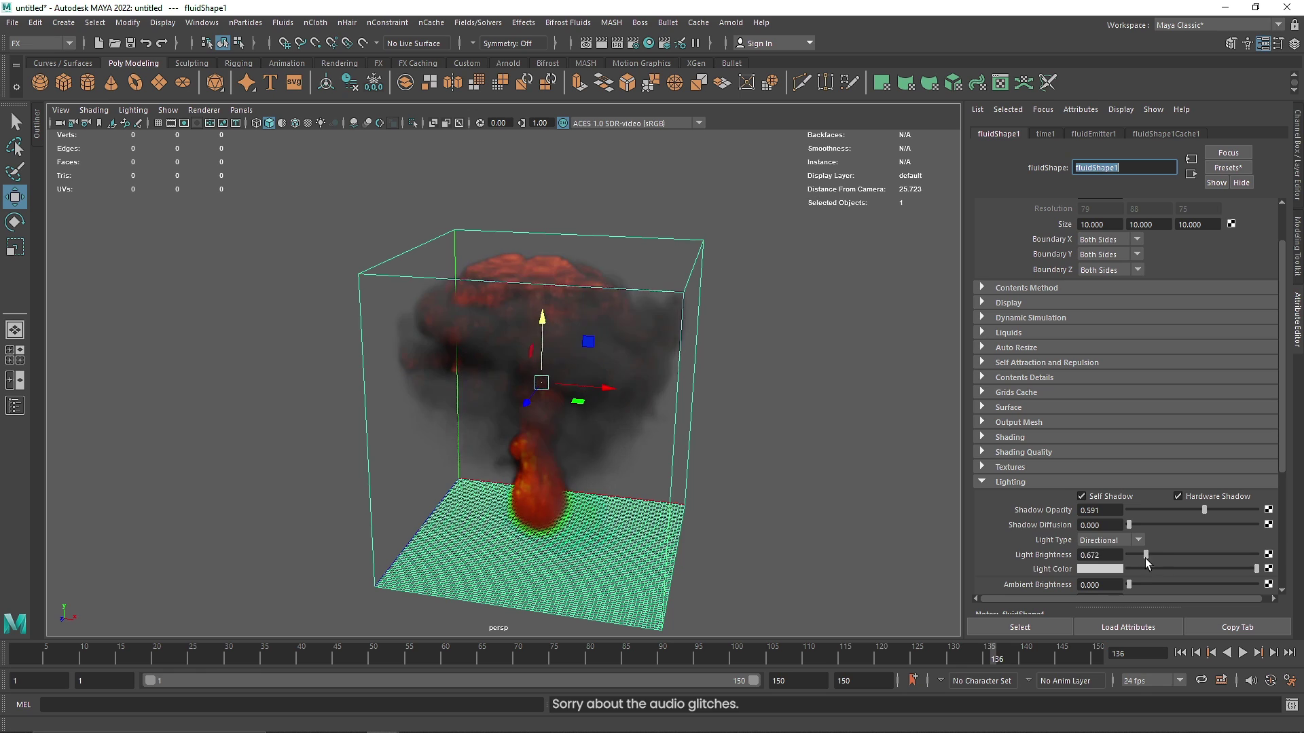
click(802, 340)
mouse_move(662, 431)
alt+mouse_down()
mouse_move(523, 430)
mouse_move(670, 442)
mouse_move(638, 422)
alt+mouse_up()
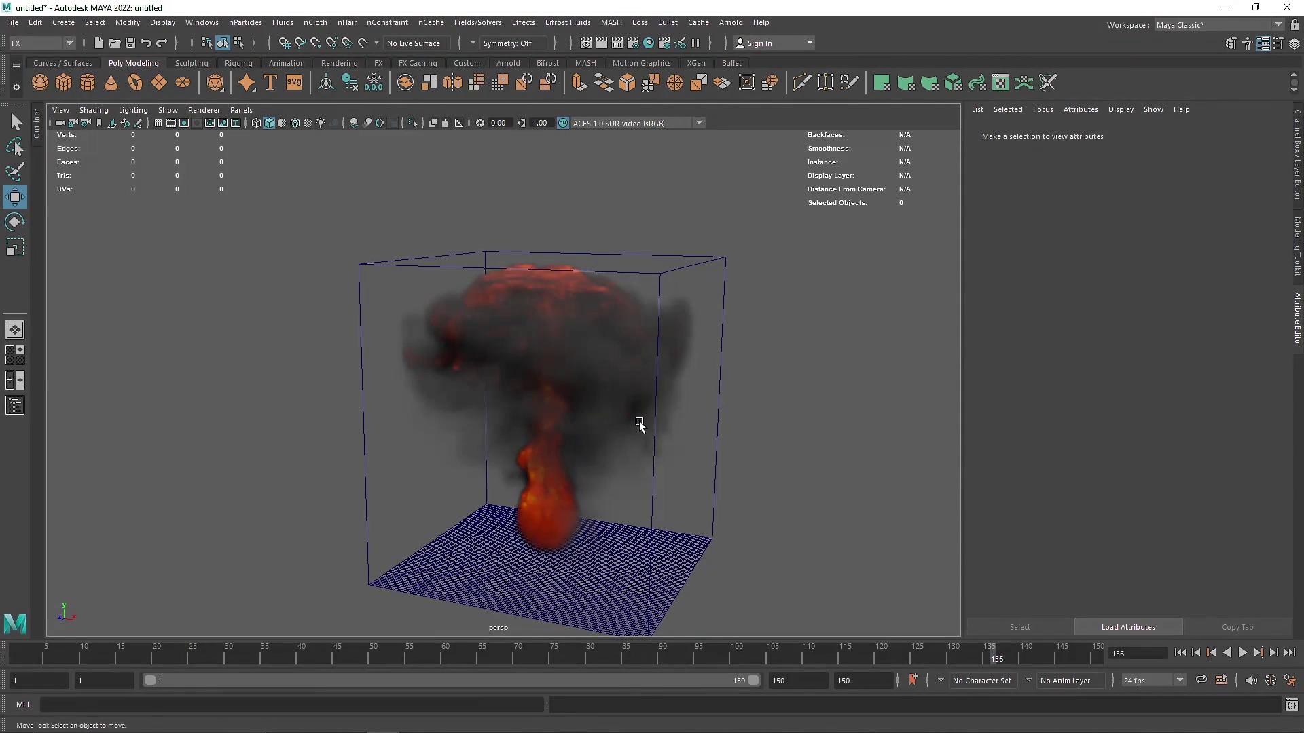